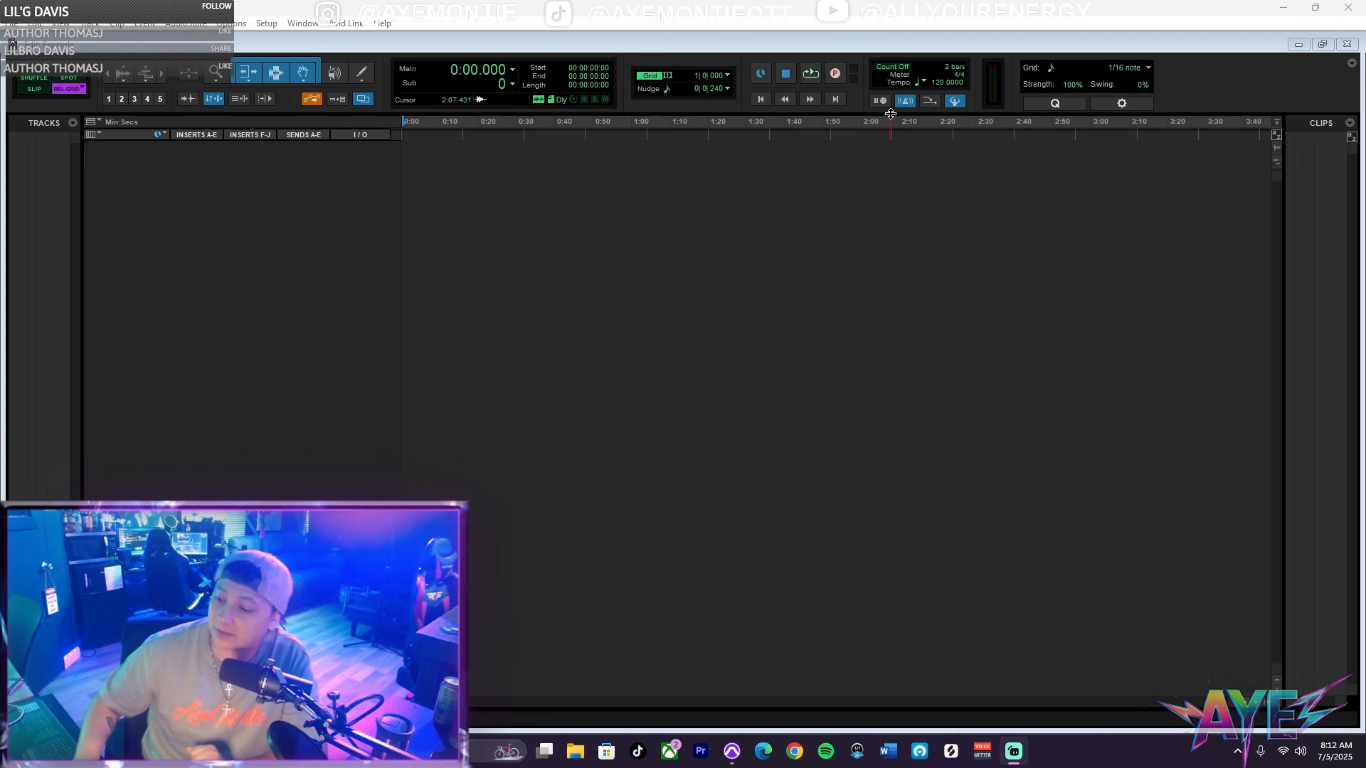
# Open the I/O Setup and go through its output, input and bus path lists.
pyautogui.click(280, 27)
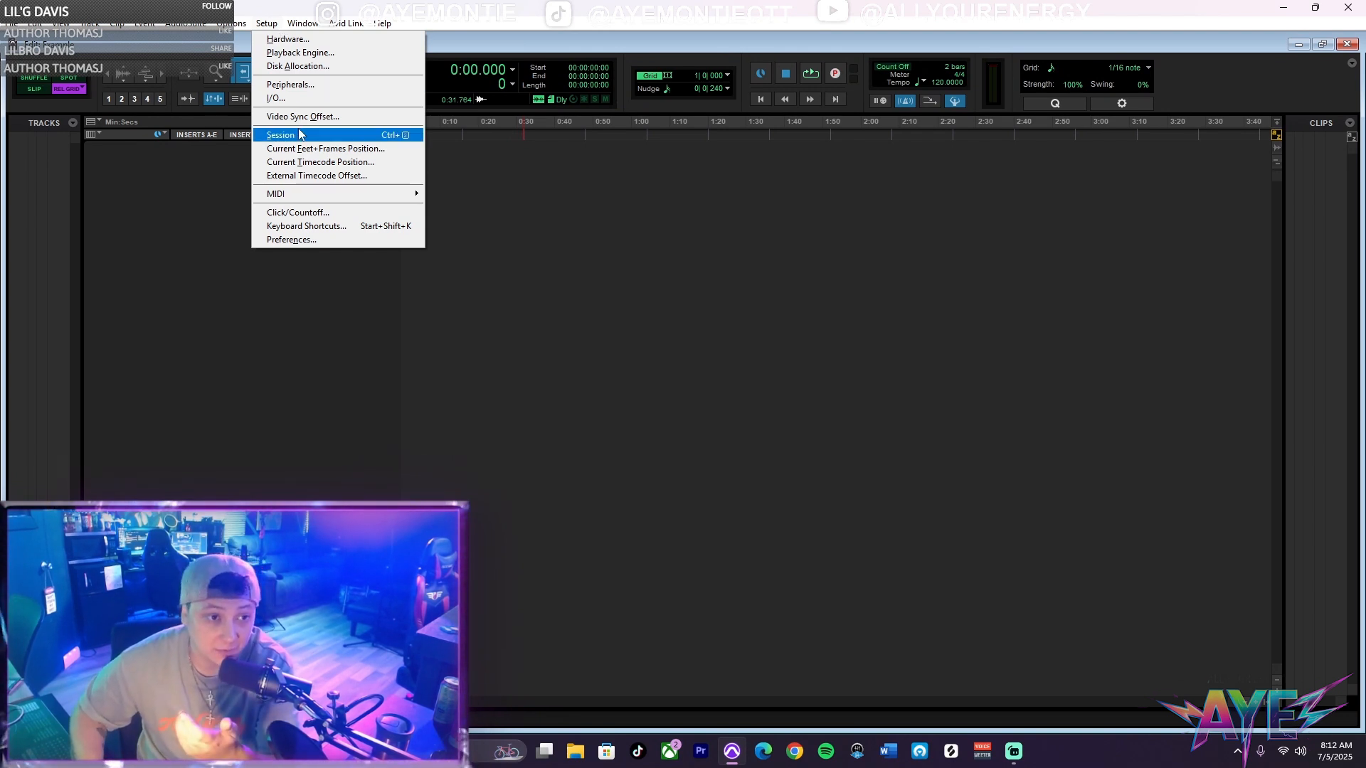
pyautogui.click(276, 98)
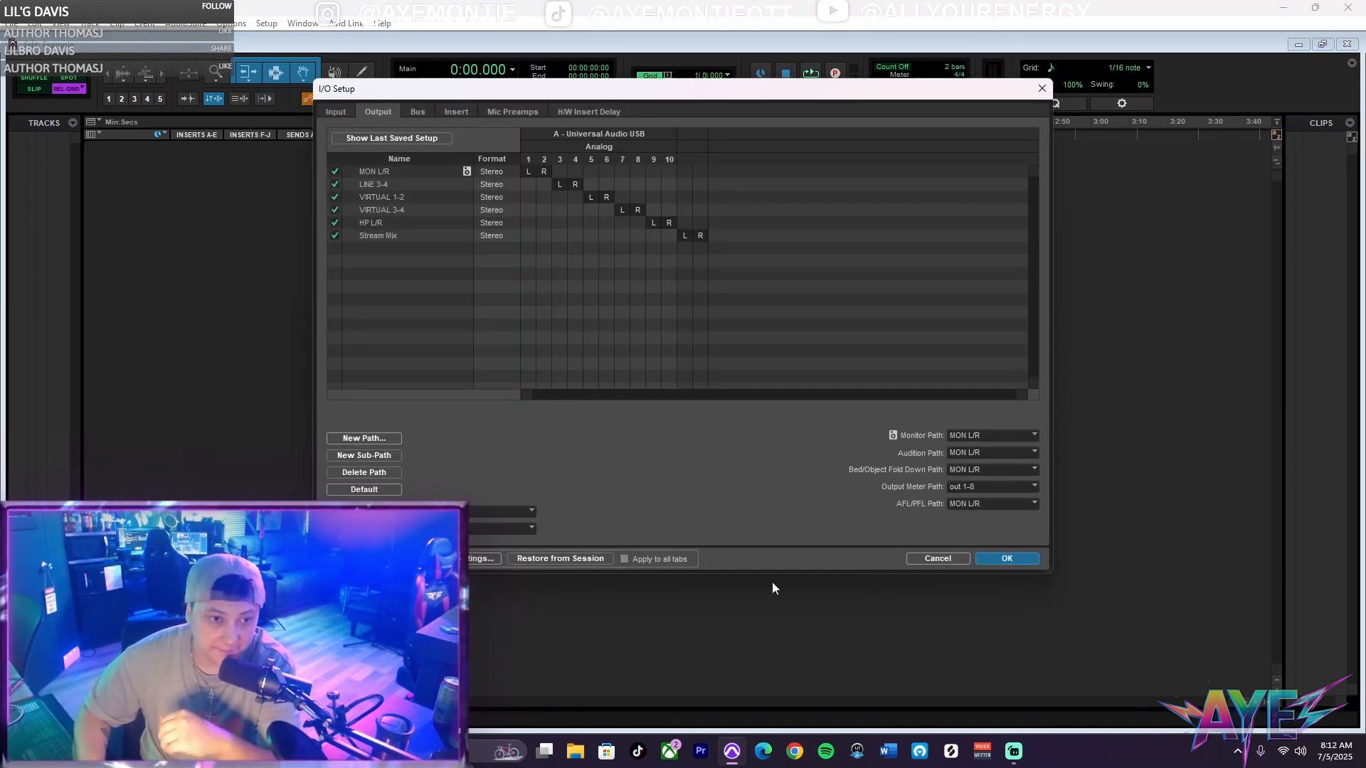
pyautogui.click(345, 110)
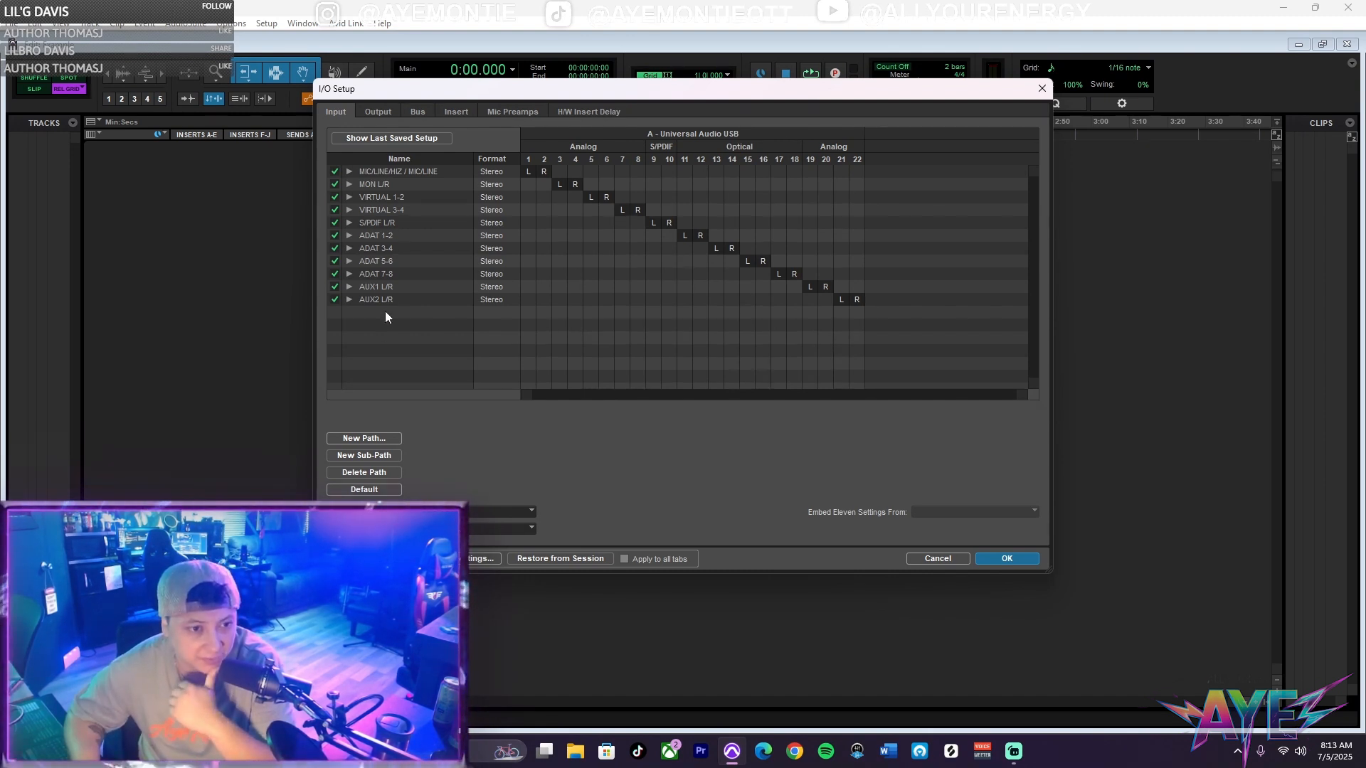
pyautogui.click(413, 106)
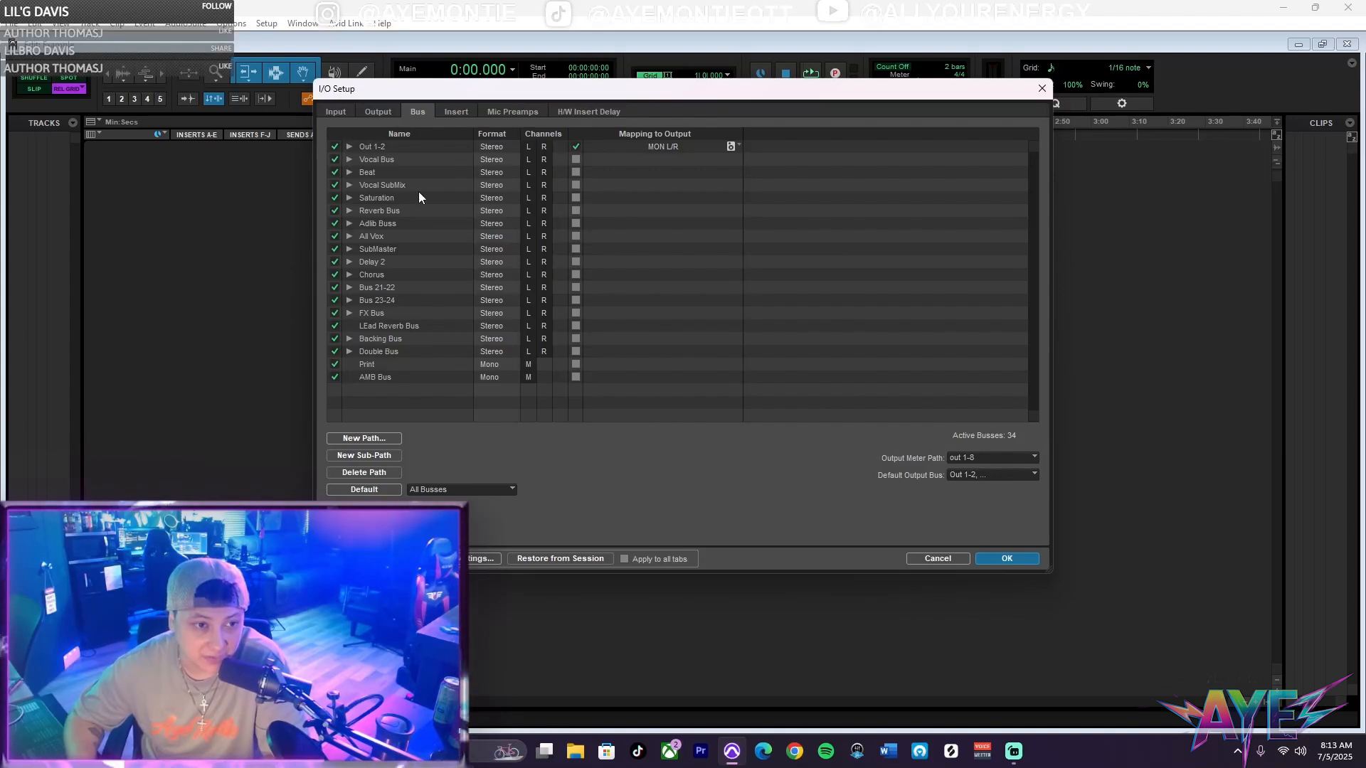
# Examine the existing buses one by one, from Out 1-2 through Saturation and All Vox down to AMB Bus.
pyautogui.click(393, 146)
pyautogui.click(402, 161)
pyautogui.click(396, 174)
pyautogui.click(399, 184)
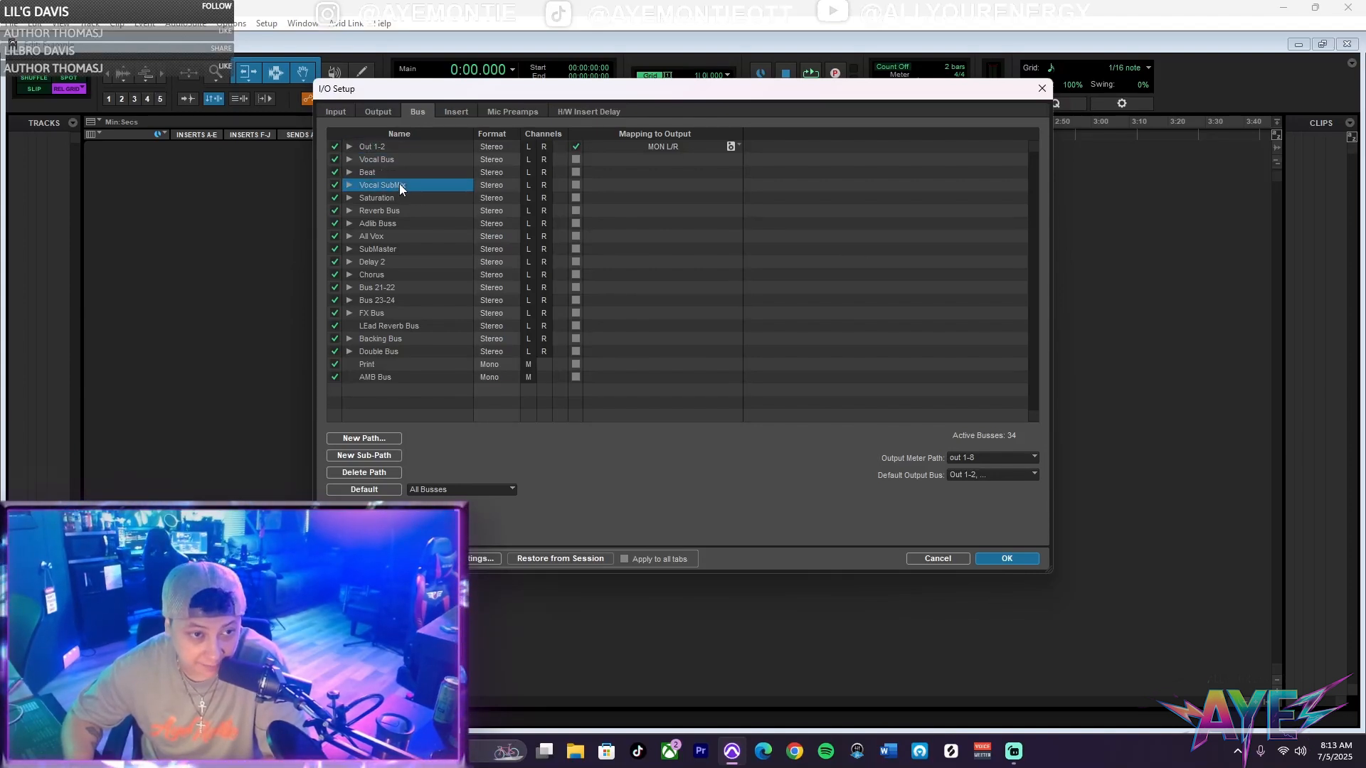
pyautogui.click(403, 197)
pyautogui.click(406, 210)
pyautogui.click(400, 236)
pyautogui.click(397, 274)
pyautogui.click(396, 301)
pyautogui.click(391, 327)
pyautogui.click(391, 352)
pyautogui.click(379, 376)
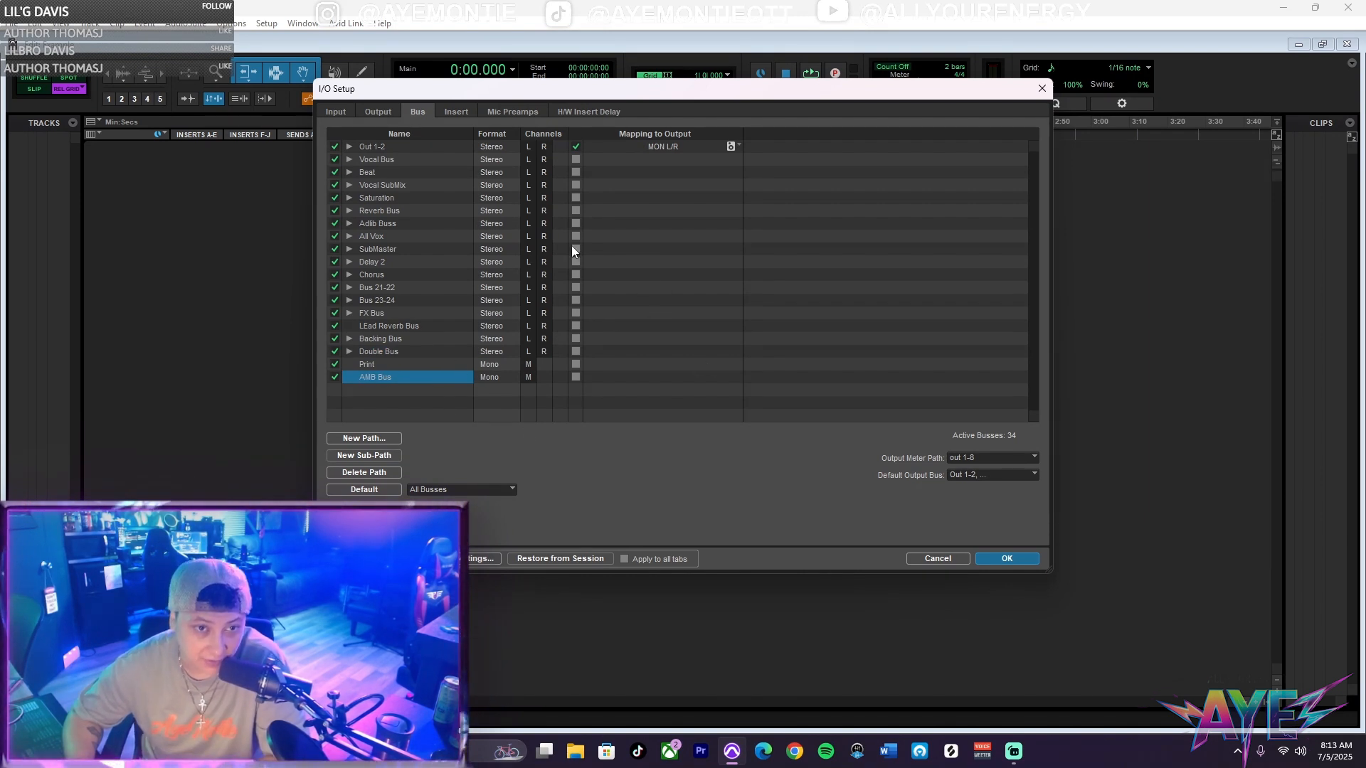
# Start defining new bus paths, with the first one stereo and named Lead Vocal Bus.
pyautogui.click(374, 437)
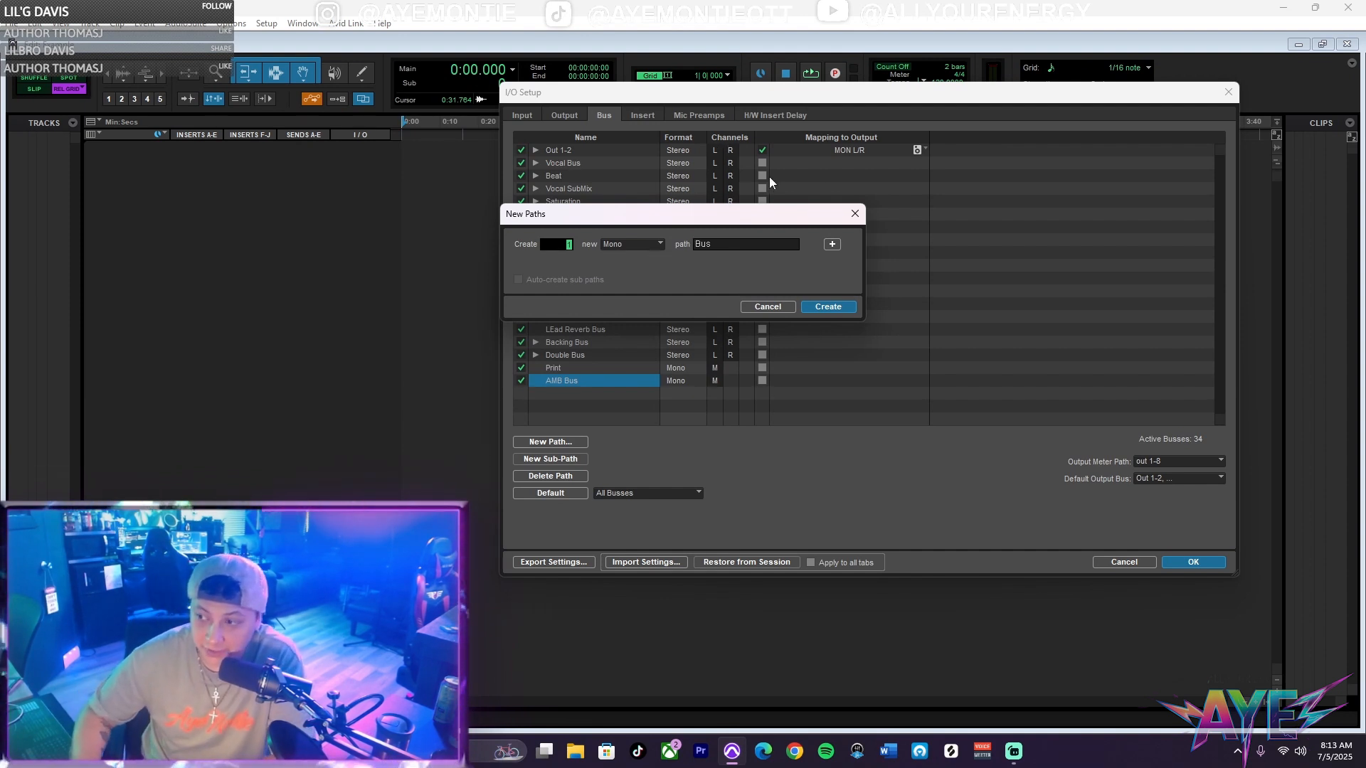
pyautogui.click(624, 244)
pyautogui.click(675, 264)
pyautogui.click(719, 246)
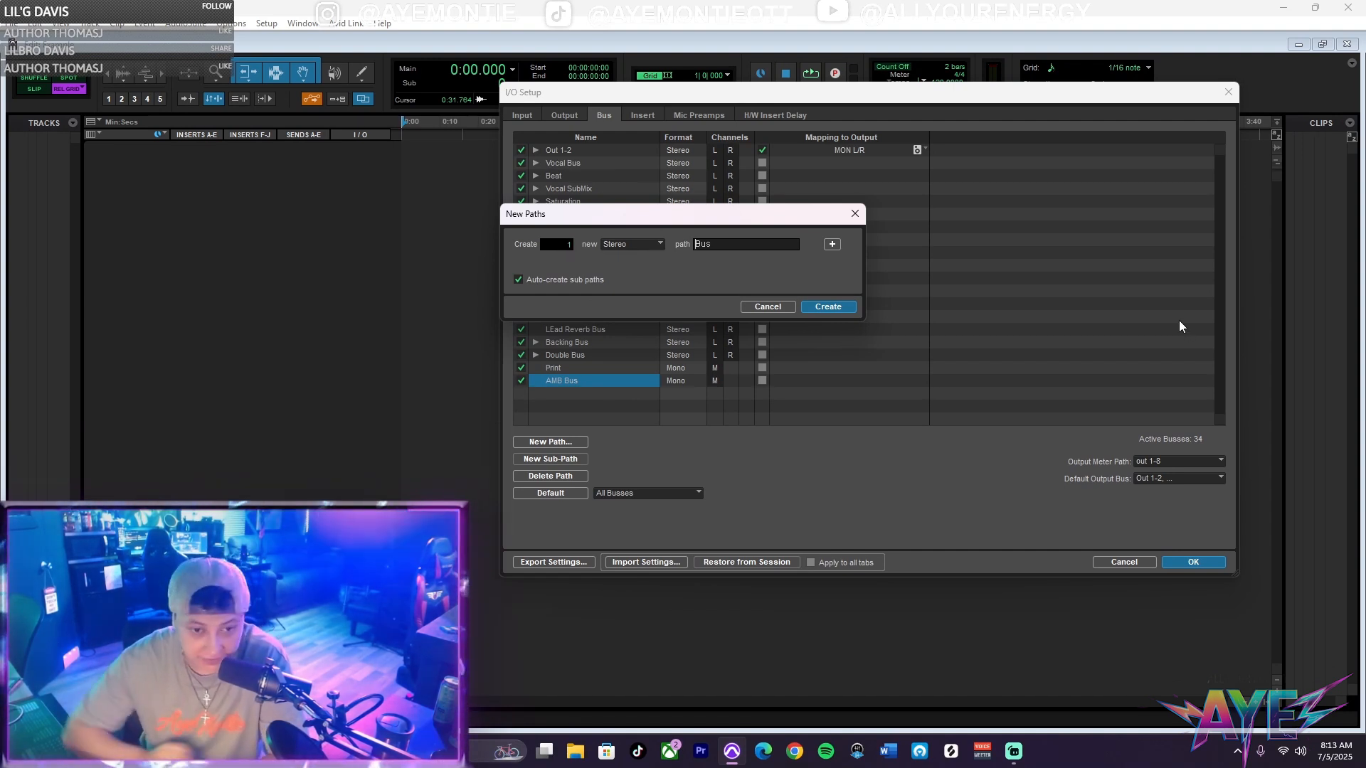
pyautogui.write('Lead Vocal')
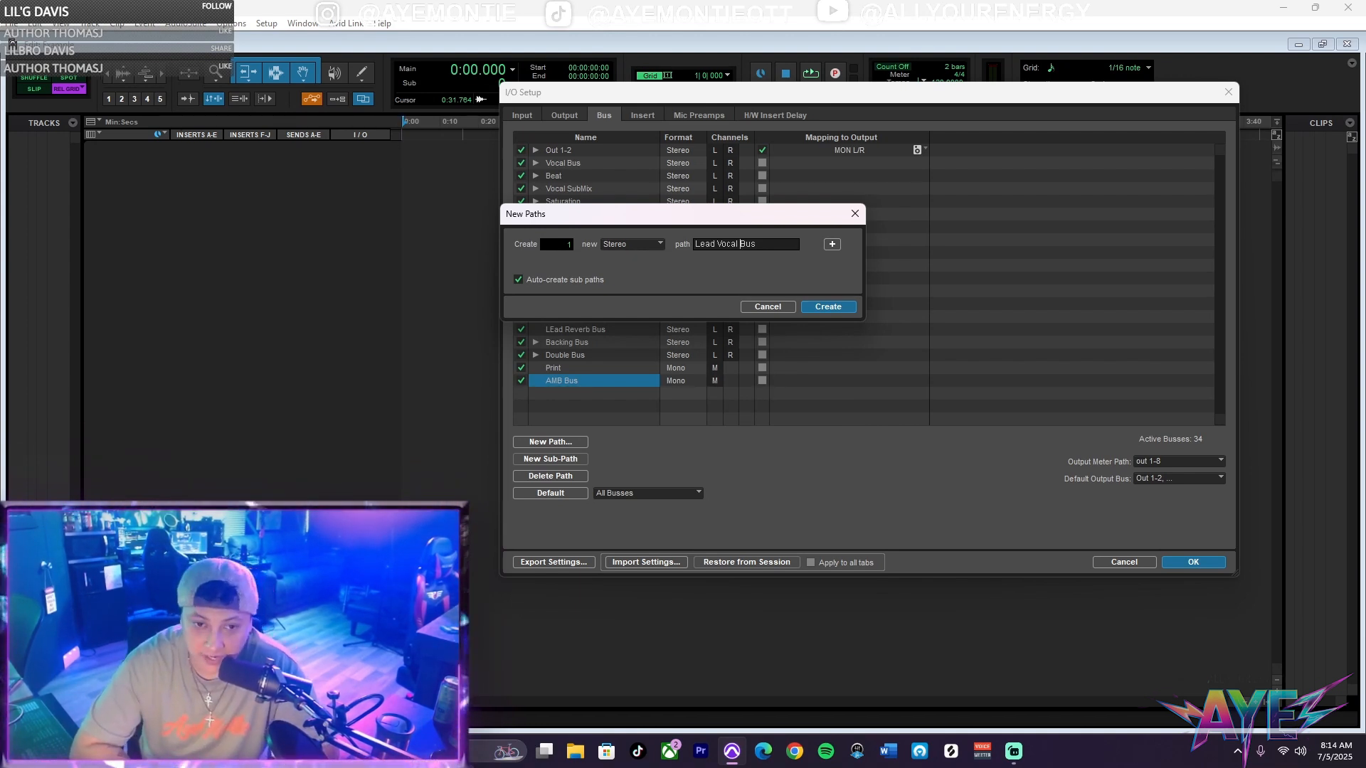
# Add a second stereo path named Backing Bus and a further path entry below it.
pyautogui.click(831, 246)
pyautogui.click(658, 273)
pyautogui.click(627, 289)
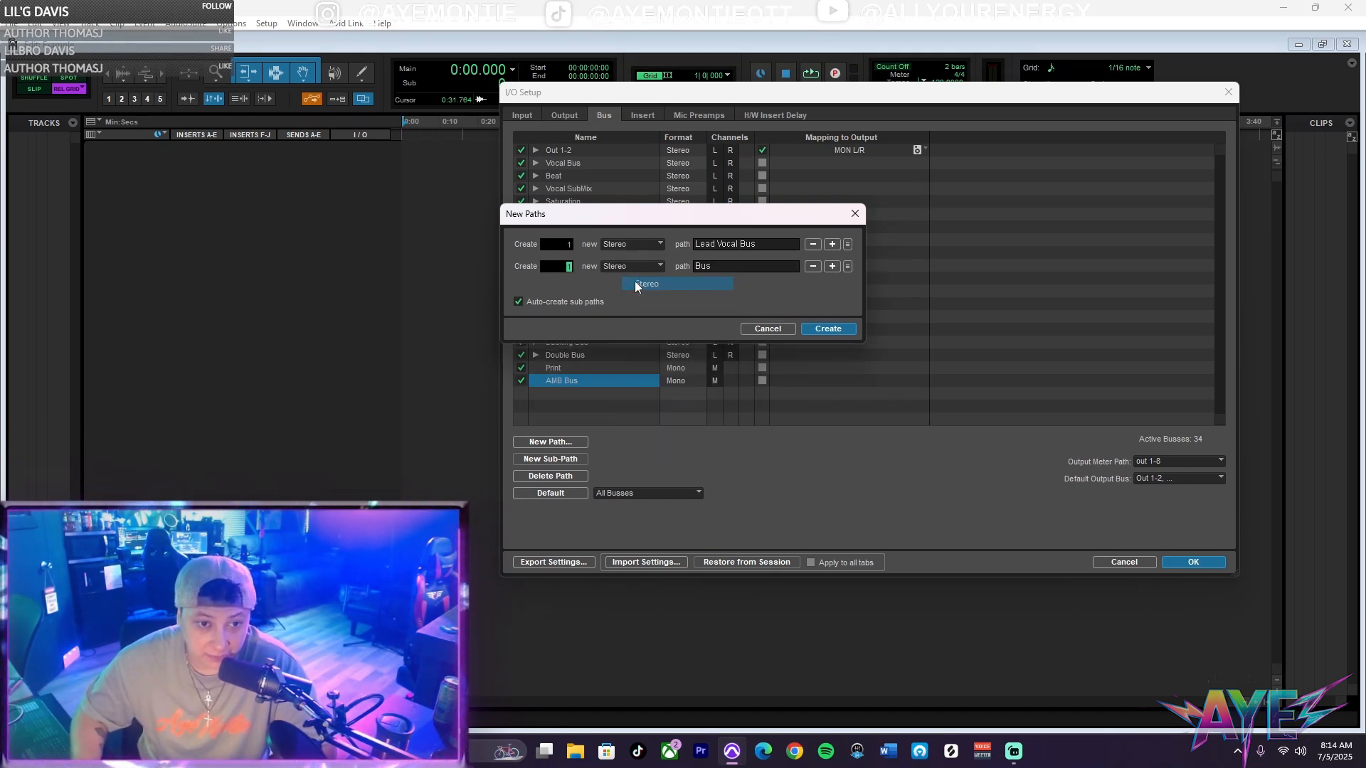
pyautogui.click(698, 268)
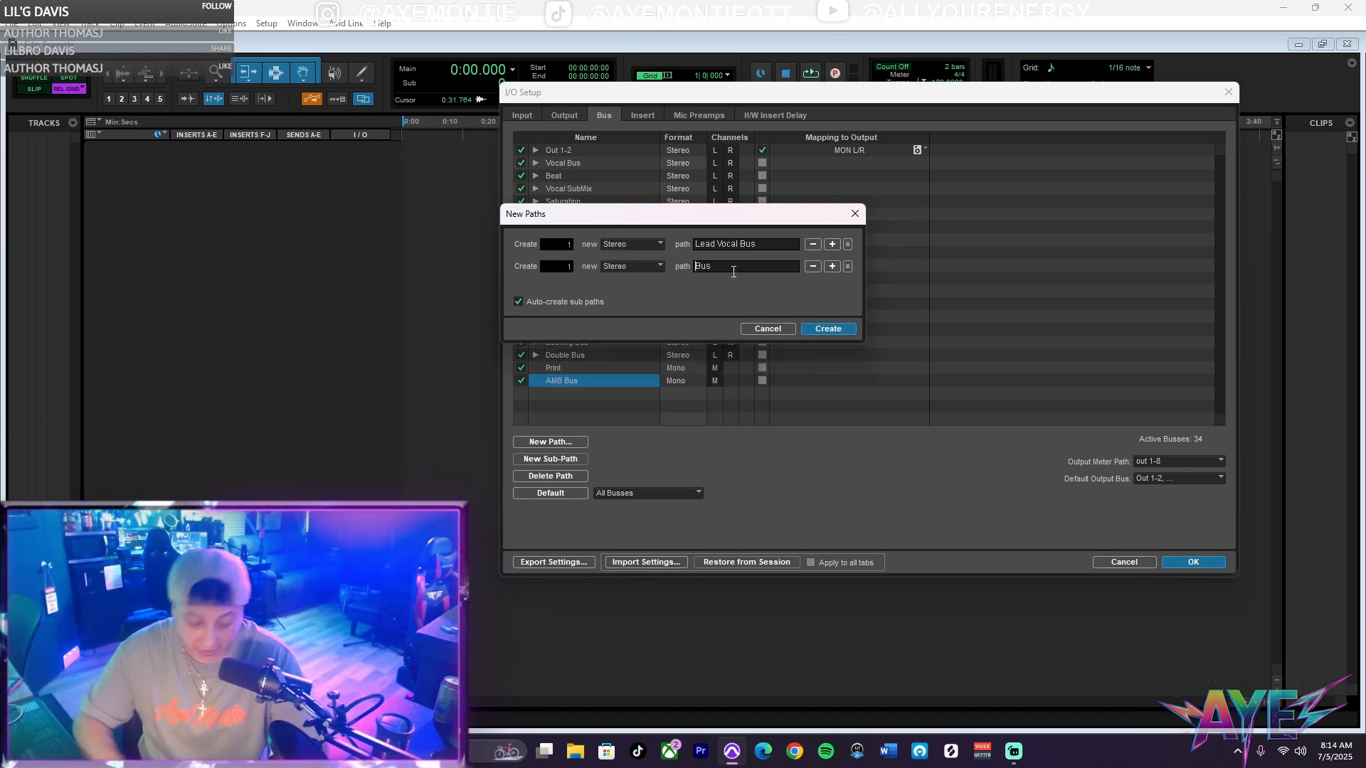
pyautogui.write('Backing')
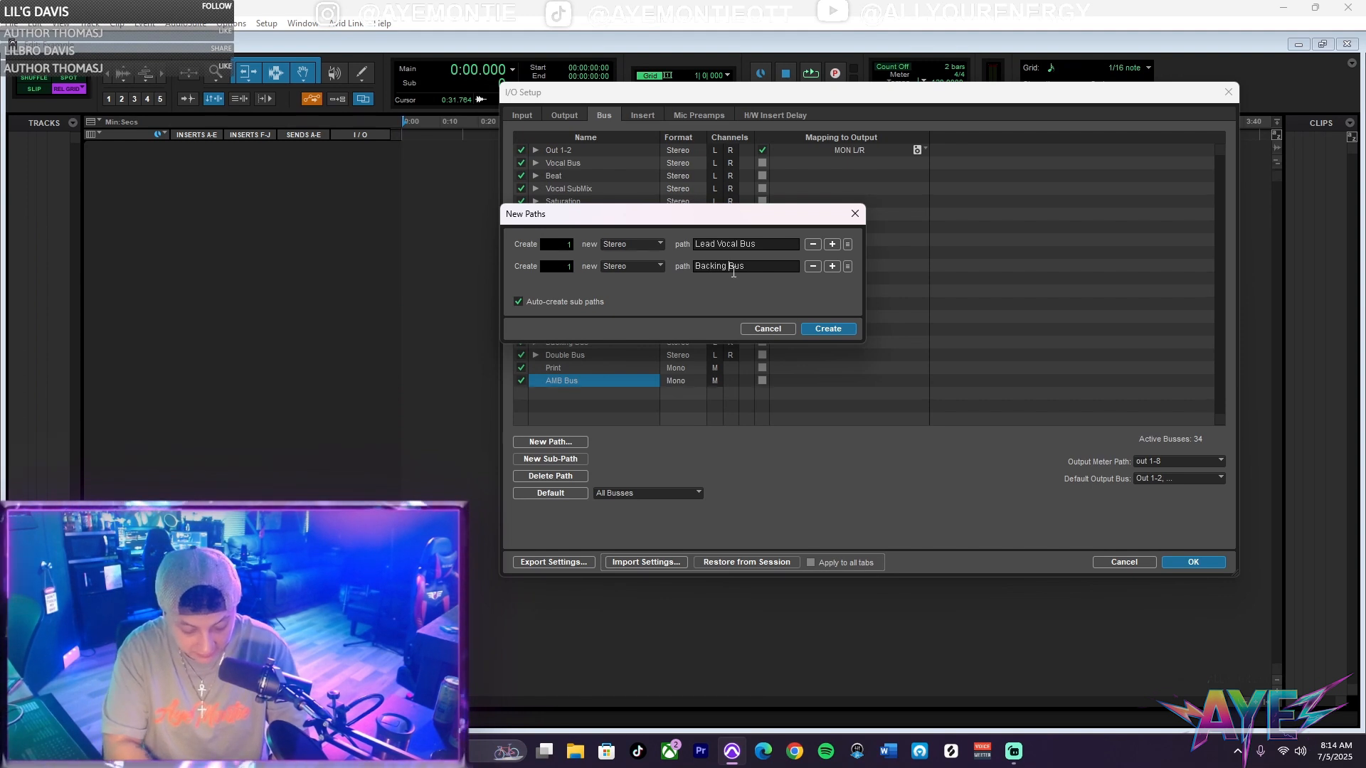
pyautogui.click(833, 266)
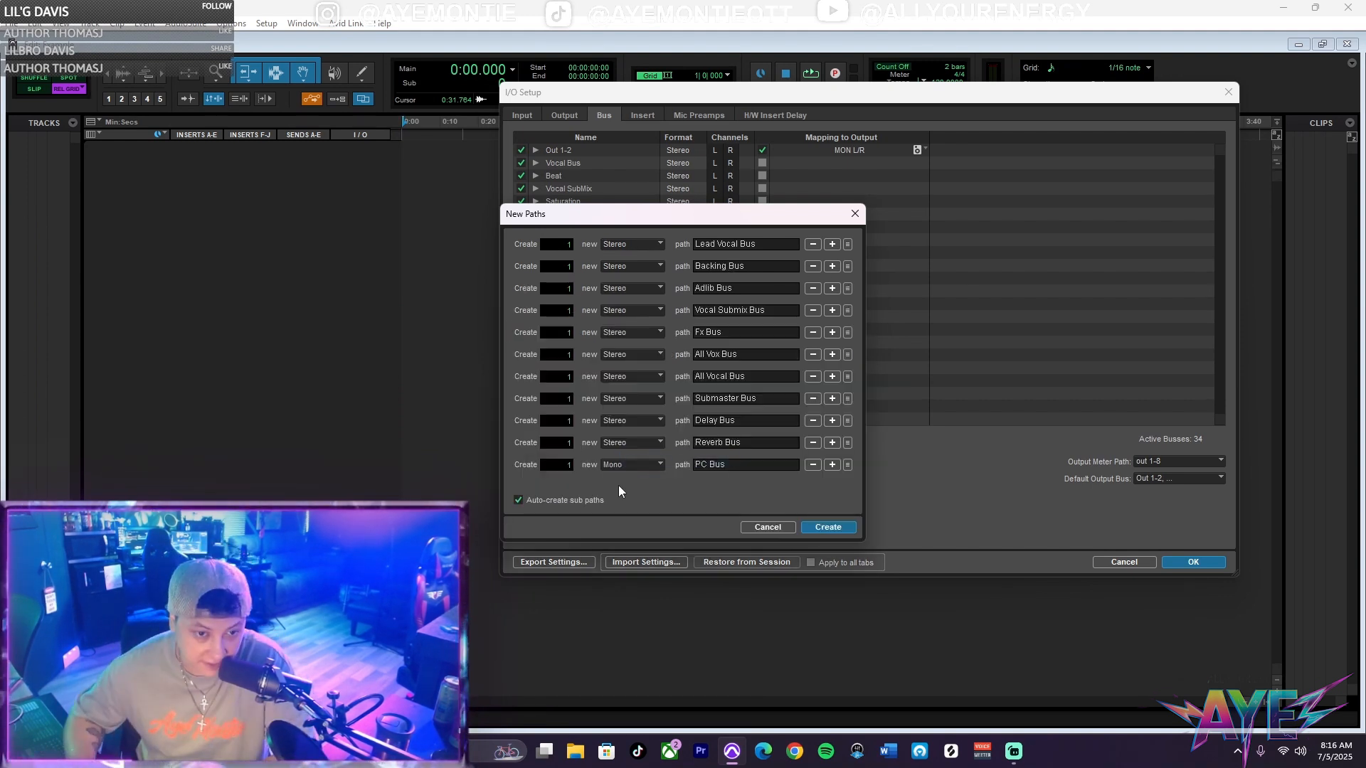
# Make the PC Bus path stereo with auto-created sub-paths enabled, and cancel creating the new paths.
pyautogui.click(625, 466)
pyautogui.click(642, 486)
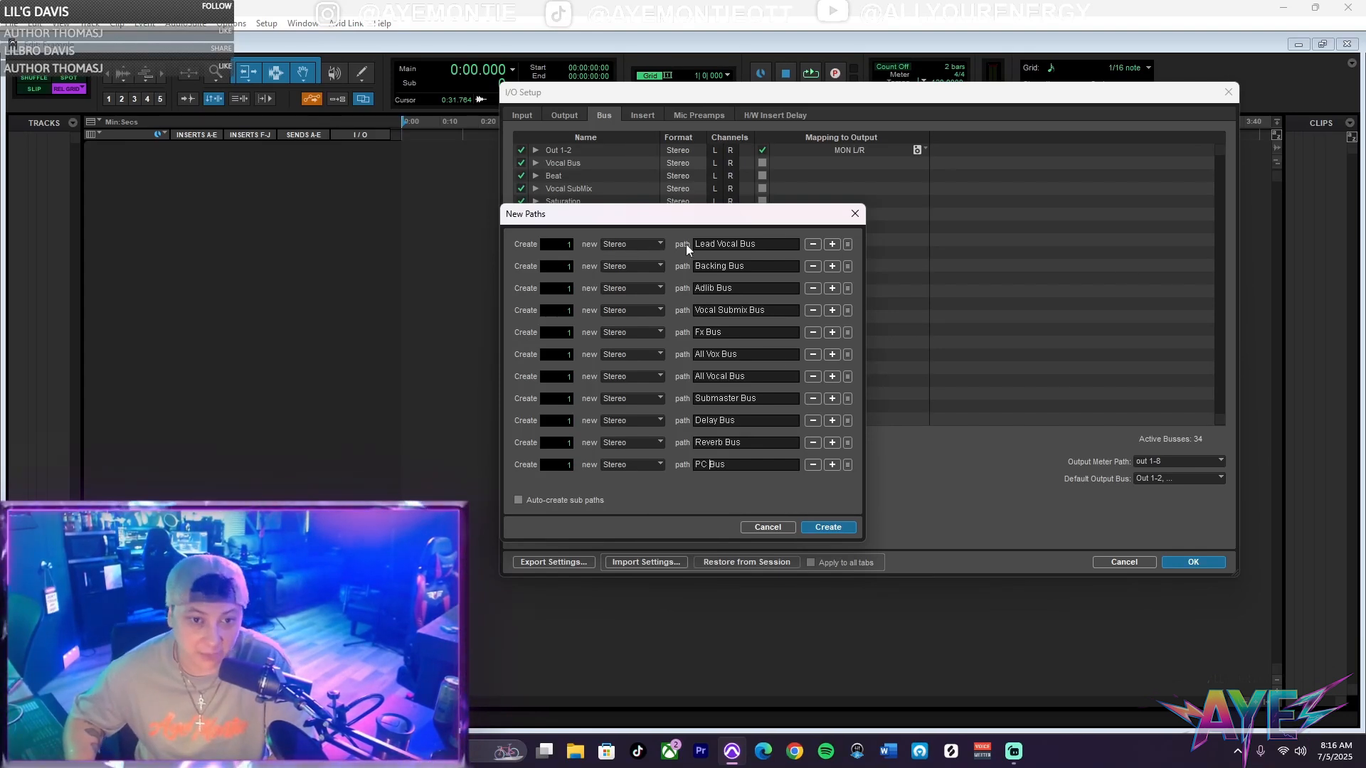
pyautogui.moveTo(721, 222); pyautogui.dragTo(729, 146)
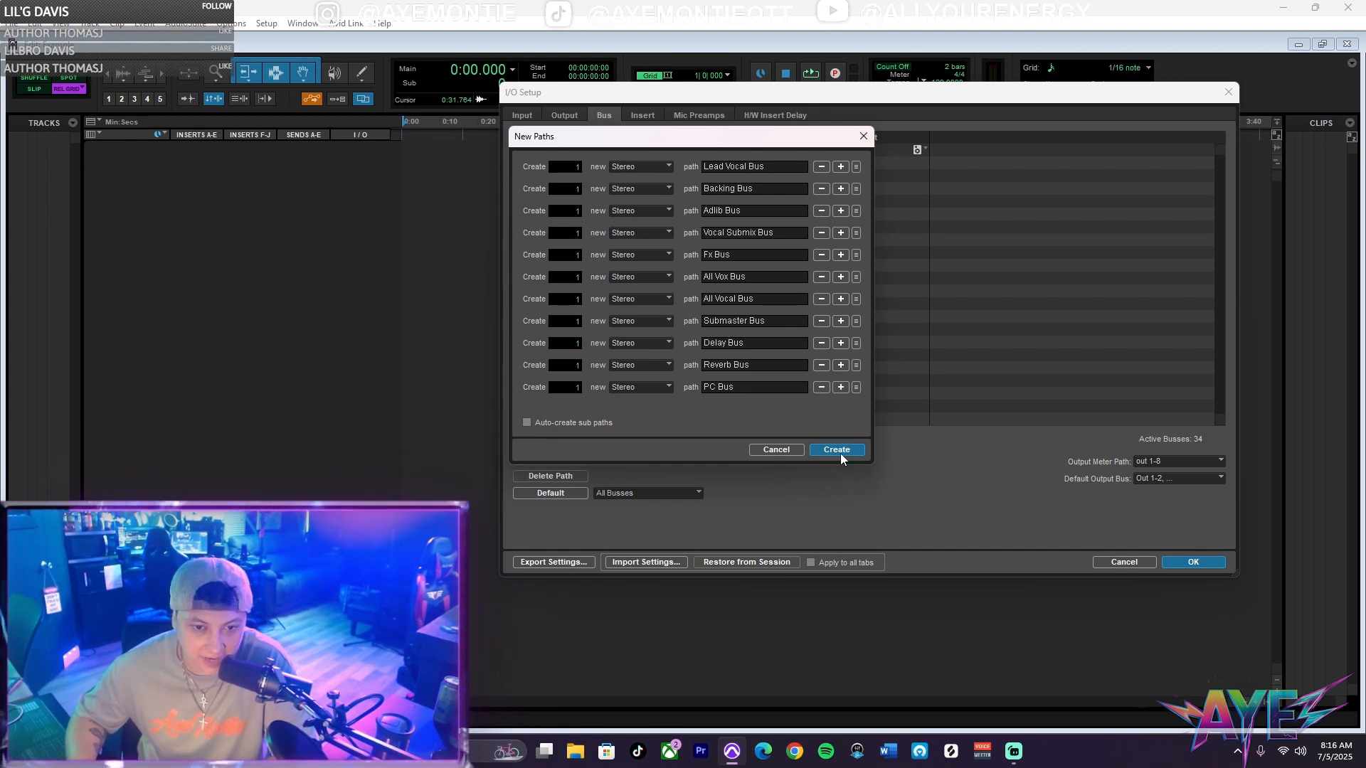
pyautogui.click(527, 422)
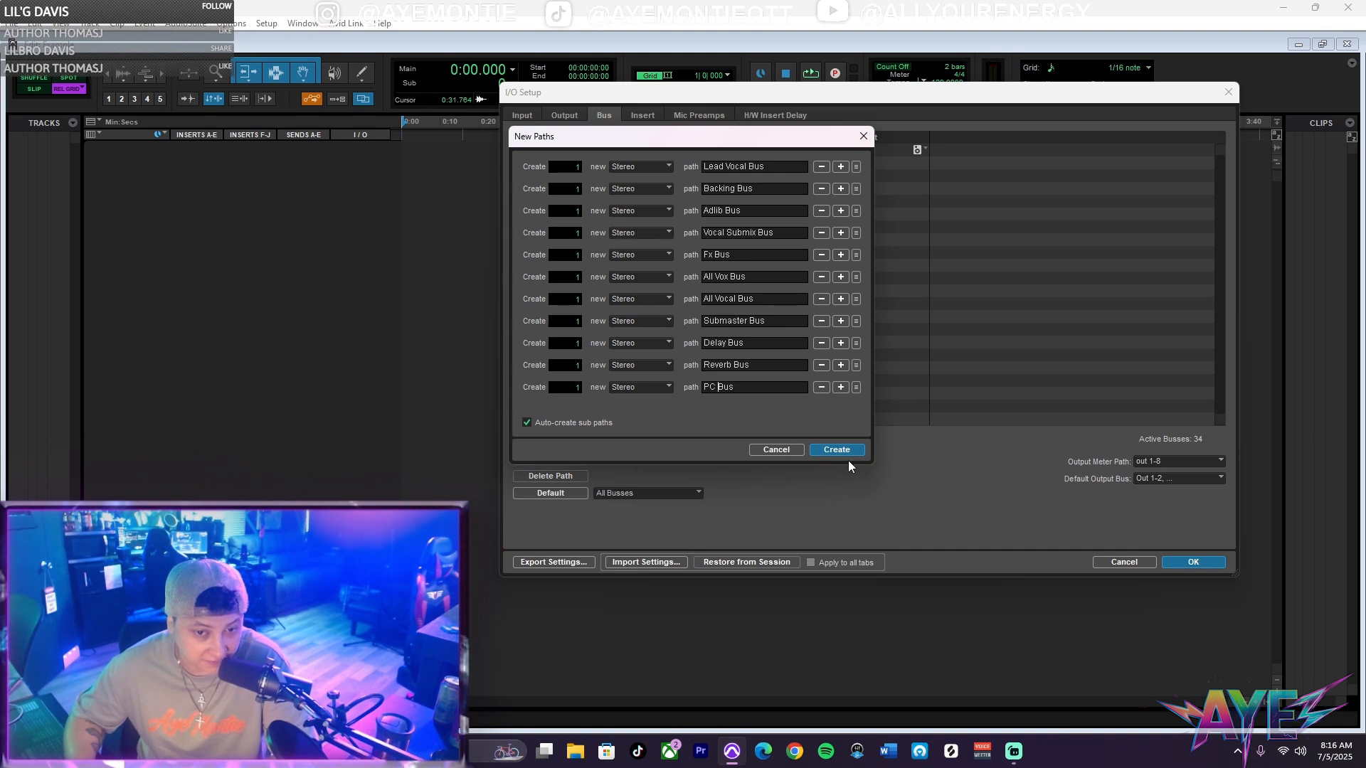
pyautogui.click(778, 450)
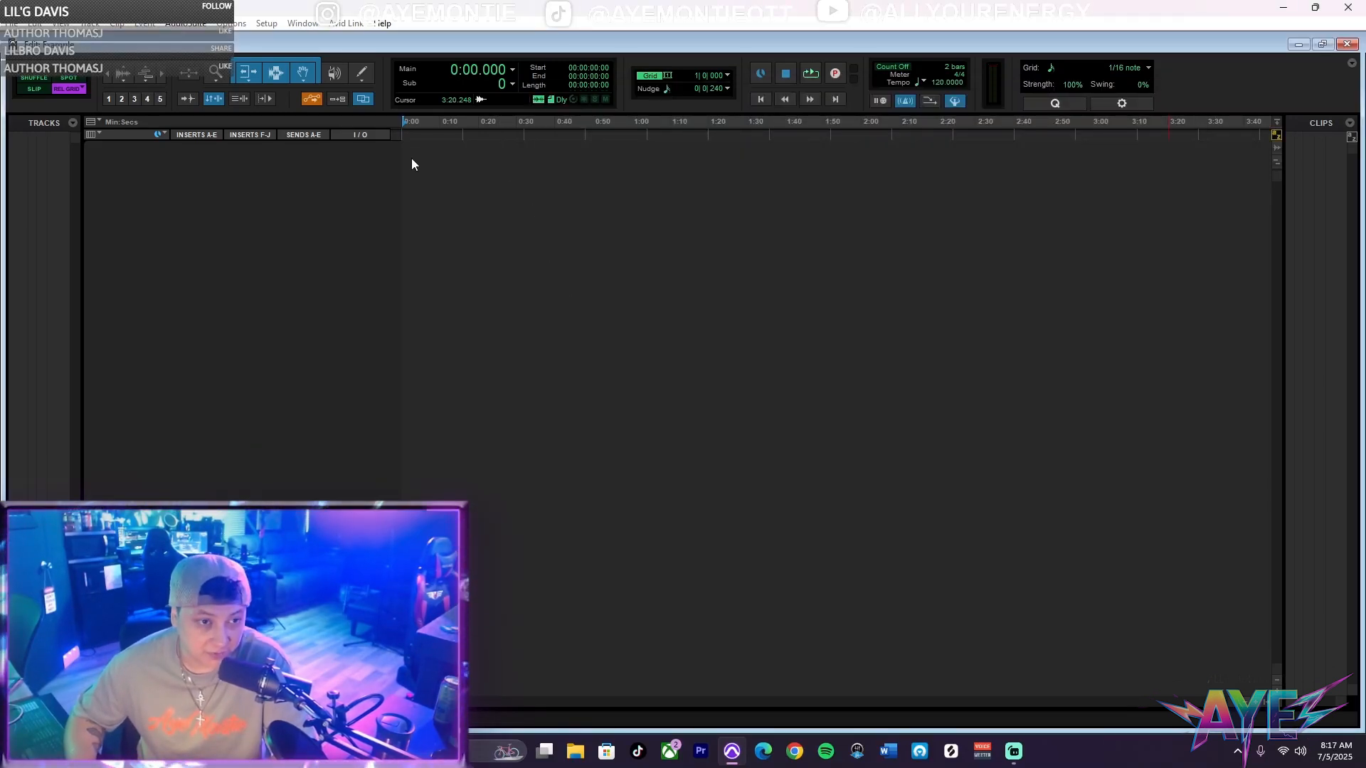
pyautogui.click(93, 24)
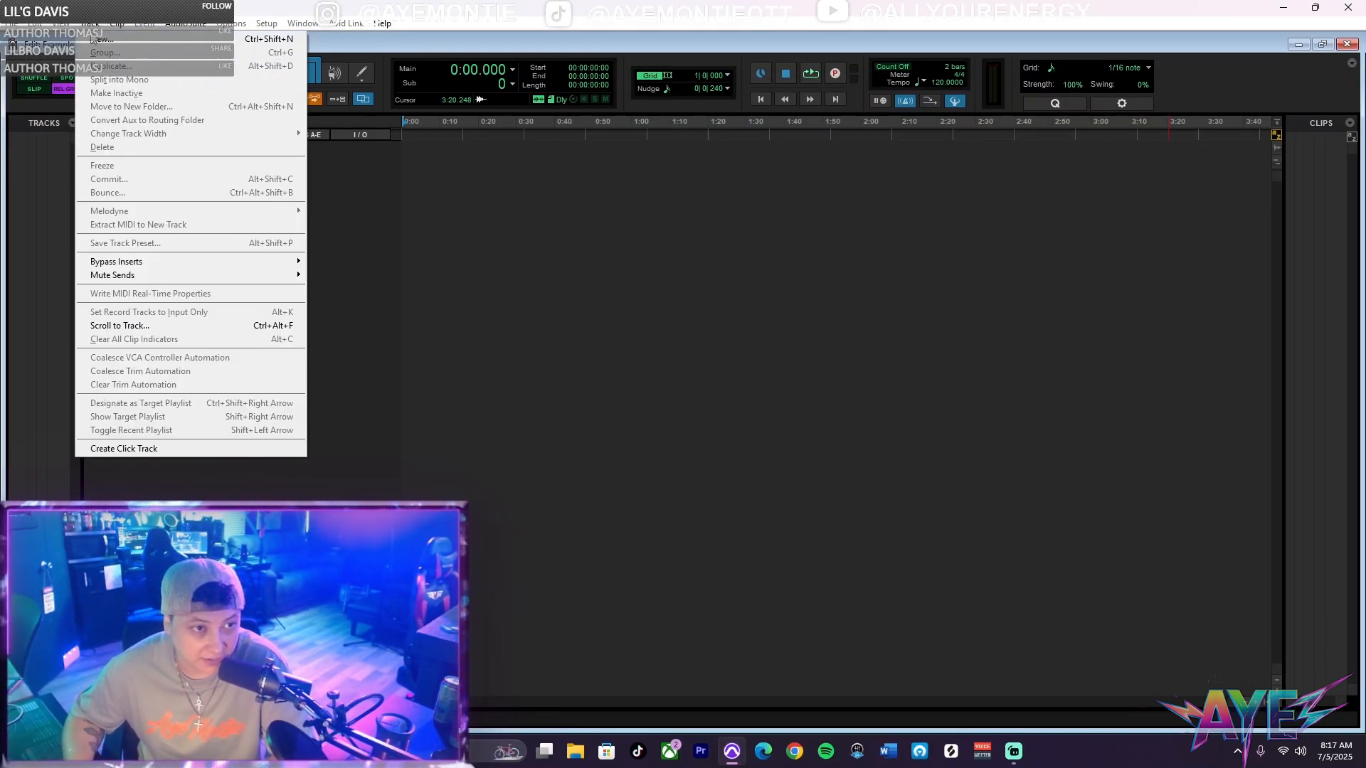
pyautogui.doubleClick(421, 24)
pyautogui.doubleClick(424, 23)
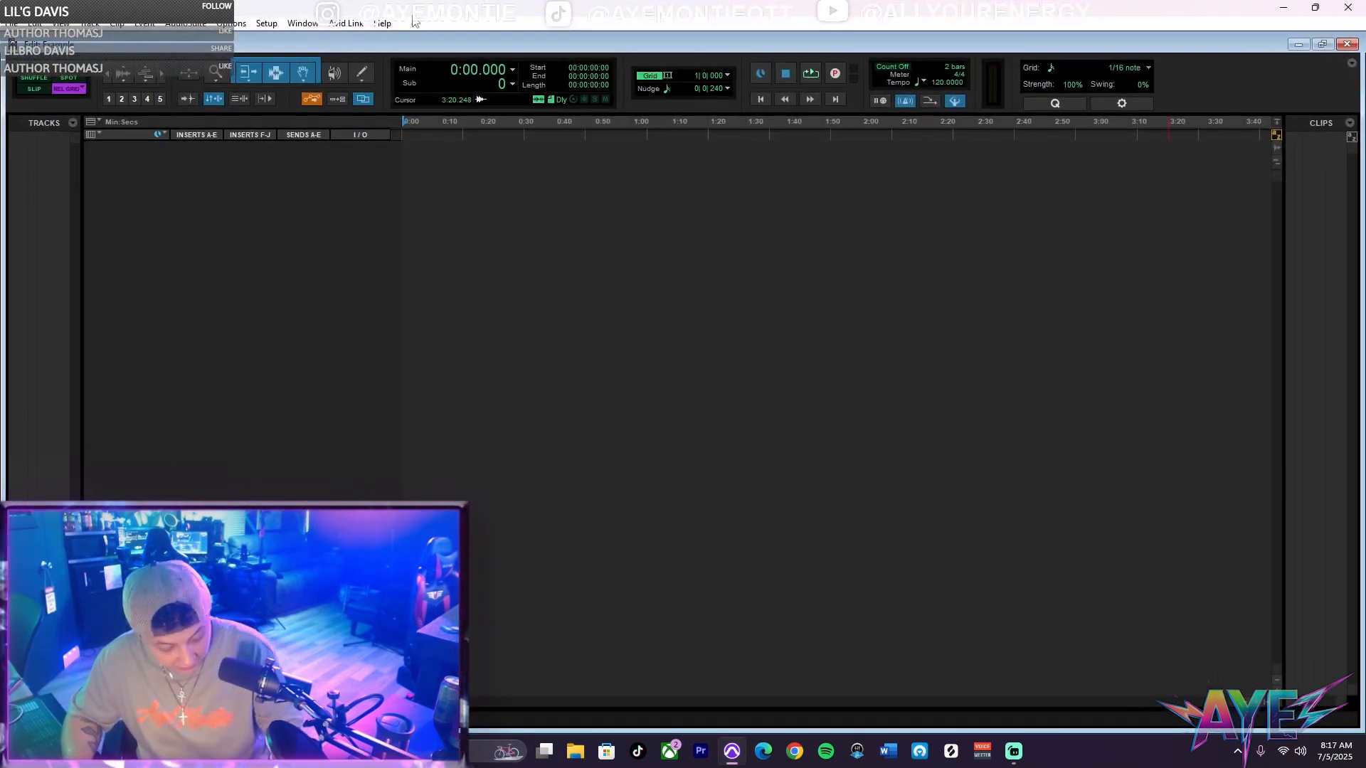
# Start a new-tracks definition with 2 mono audio tracks named Verse.
pyautogui.hotkey('ctrl', 'shift', 'n')
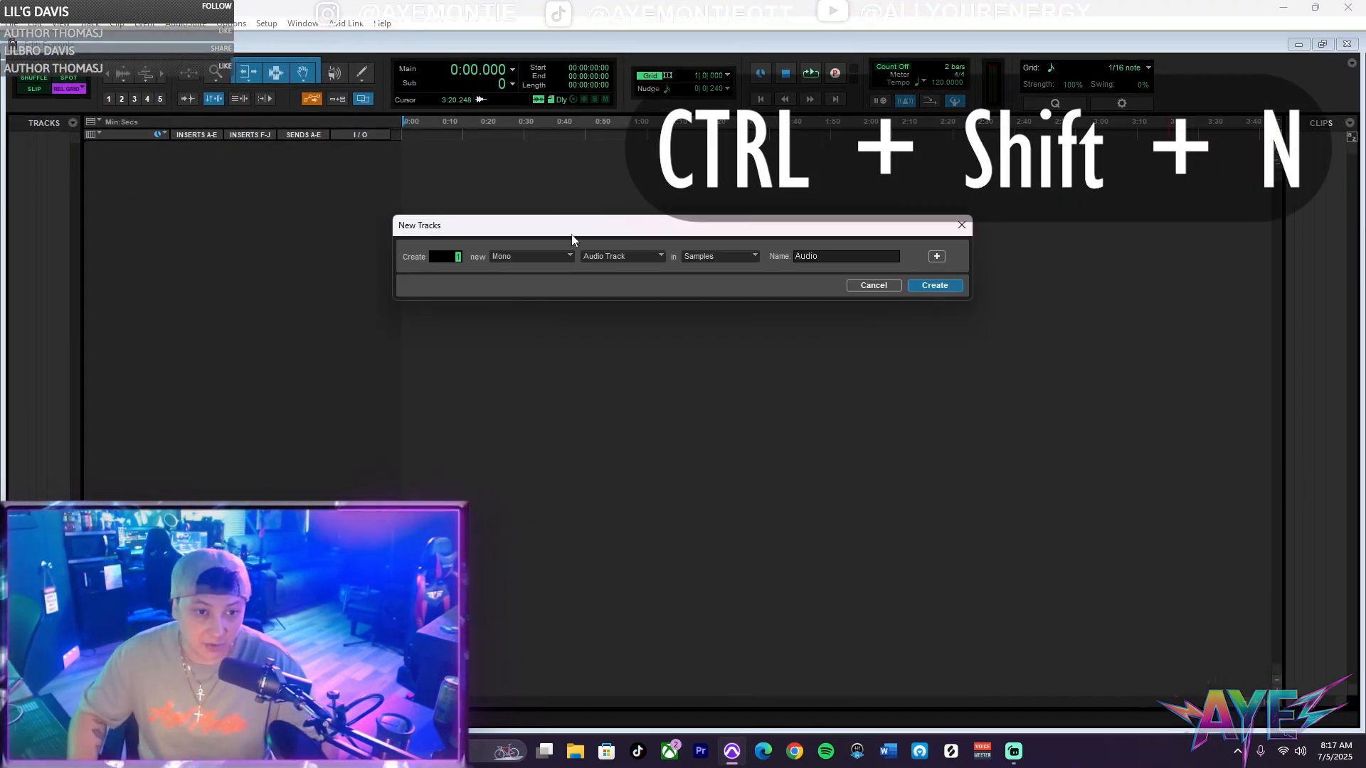
pyautogui.click(527, 241)
pyautogui.click(541, 250)
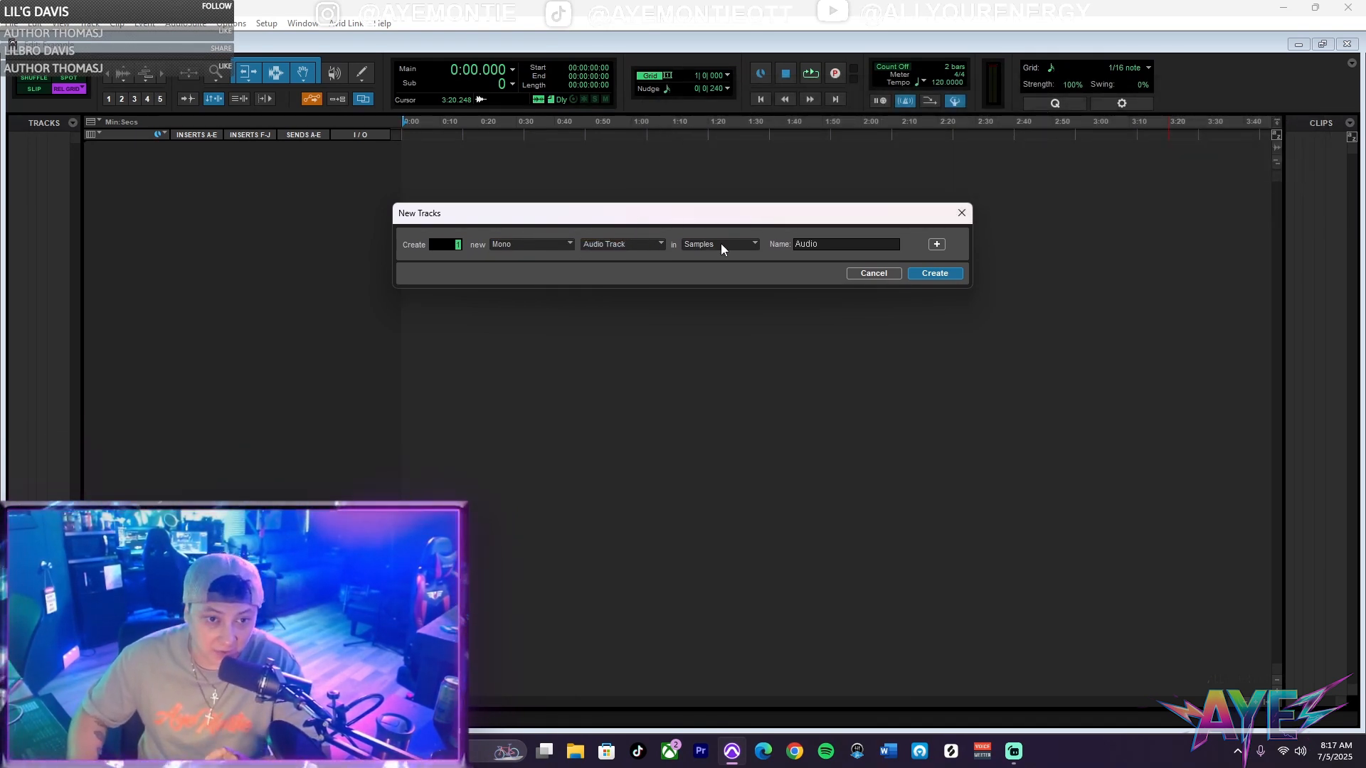
pyautogui.write('4')
pyautogui.press('Tab')
pyautogui.write('Ver')
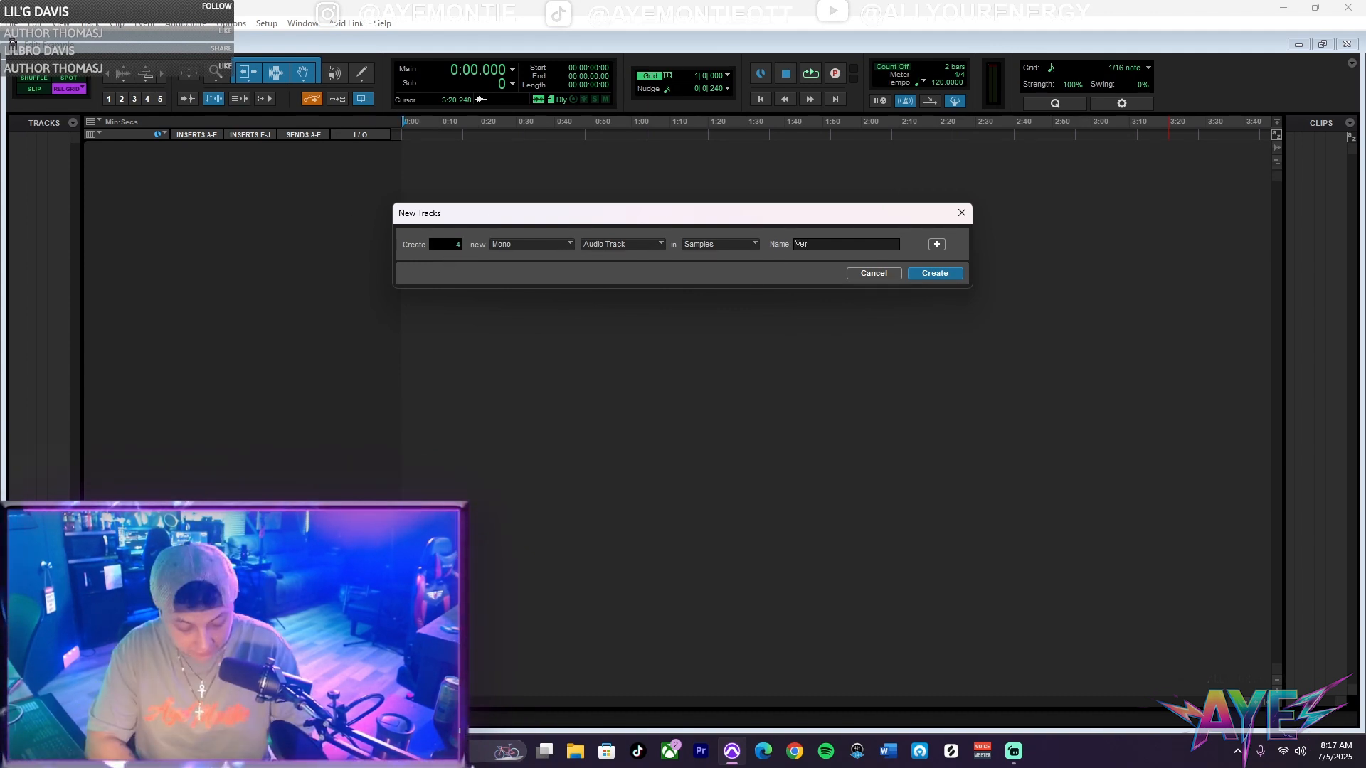
pyautogui.moveTo(449, 245); pyautogui.dragTo(487, 246)
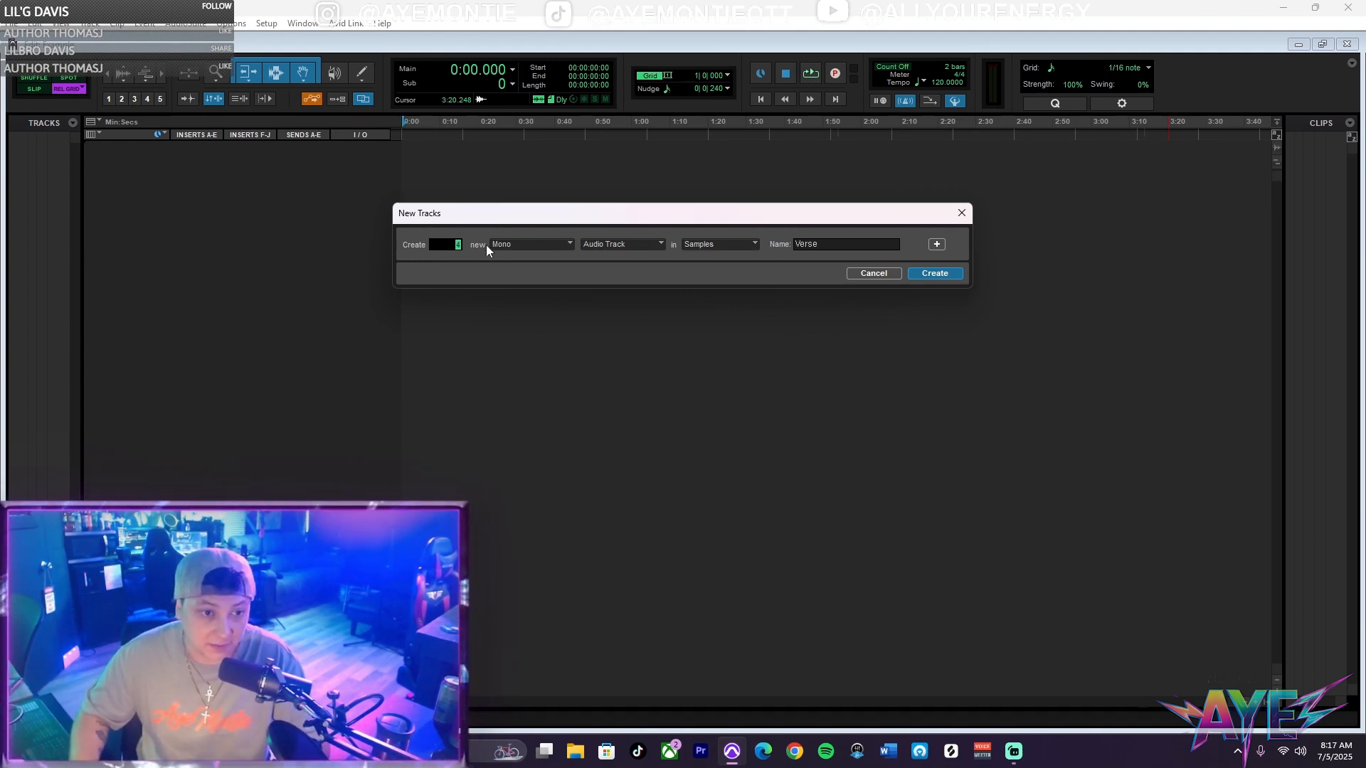
pyautogui.write('2')
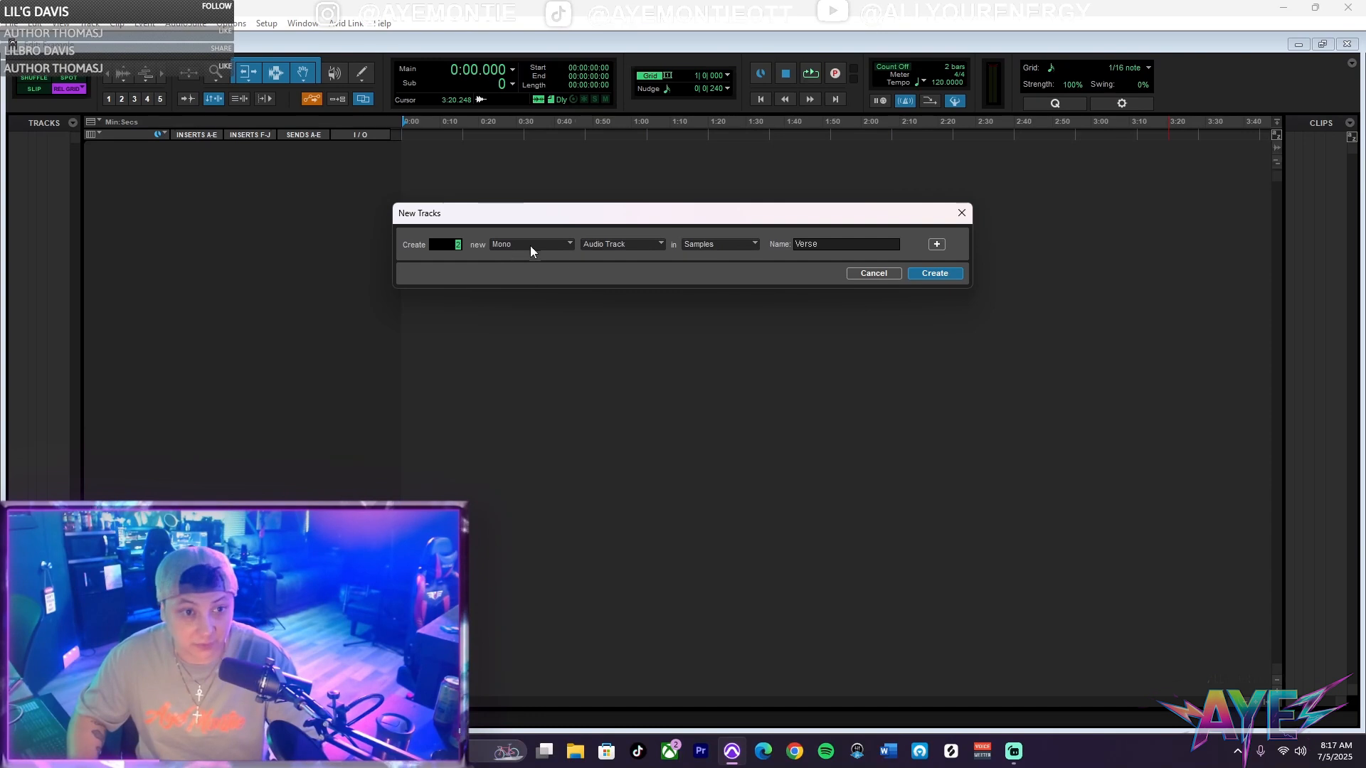
# Add one mono audio track named Verse Adlibs and one named Verse In/Out, and create all the tracks.
pyautogui.click(937, 244)
pyautogui.write('rse AdlibsAudio')
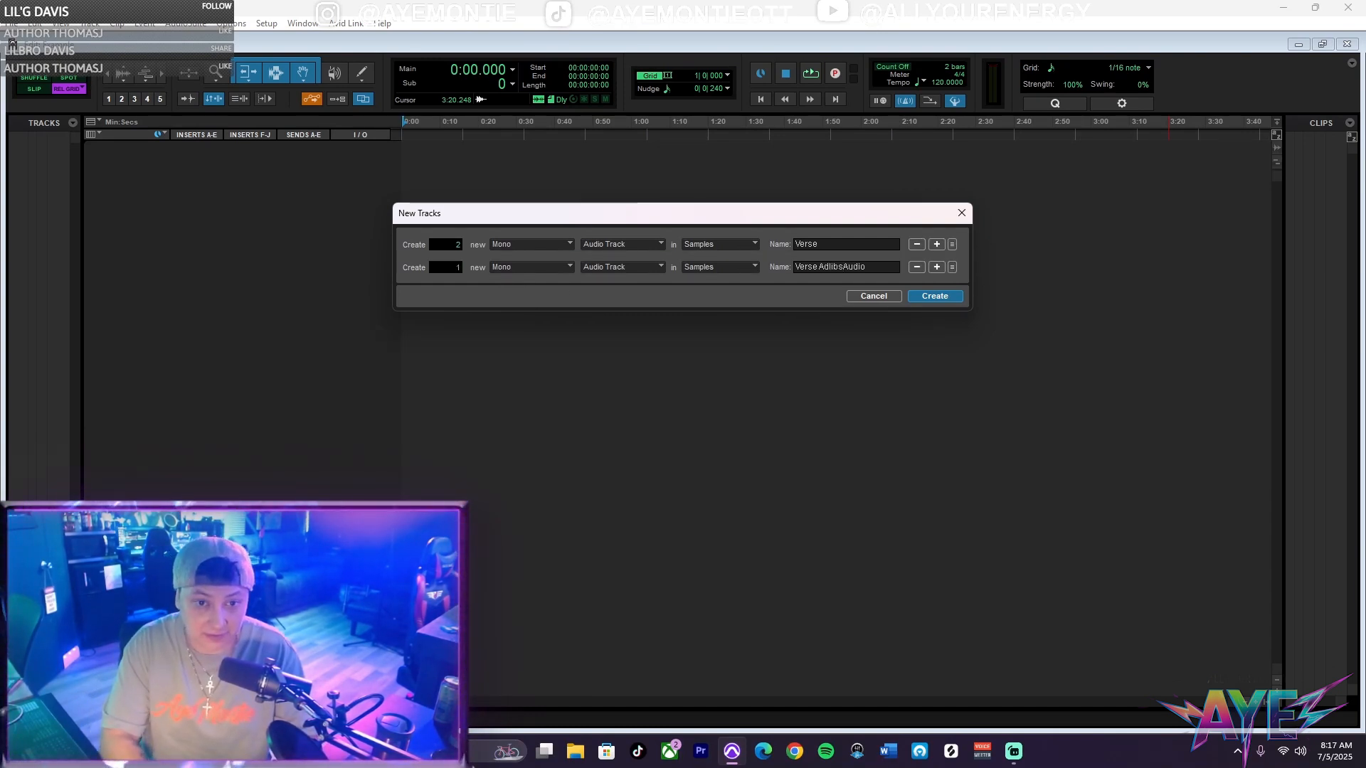
pyautogui.write('Ver')
pyautogui.write('se In/Out')
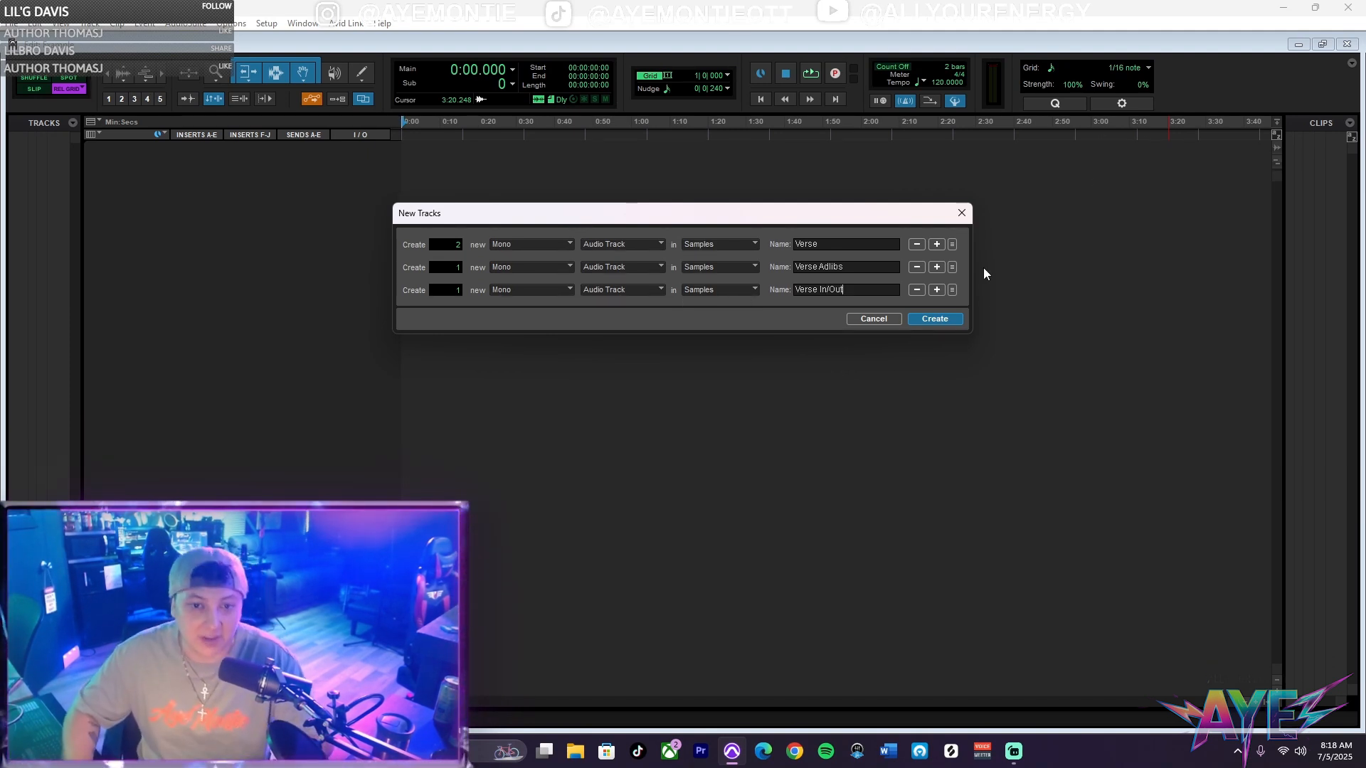
pyautogui.click(951, 320)
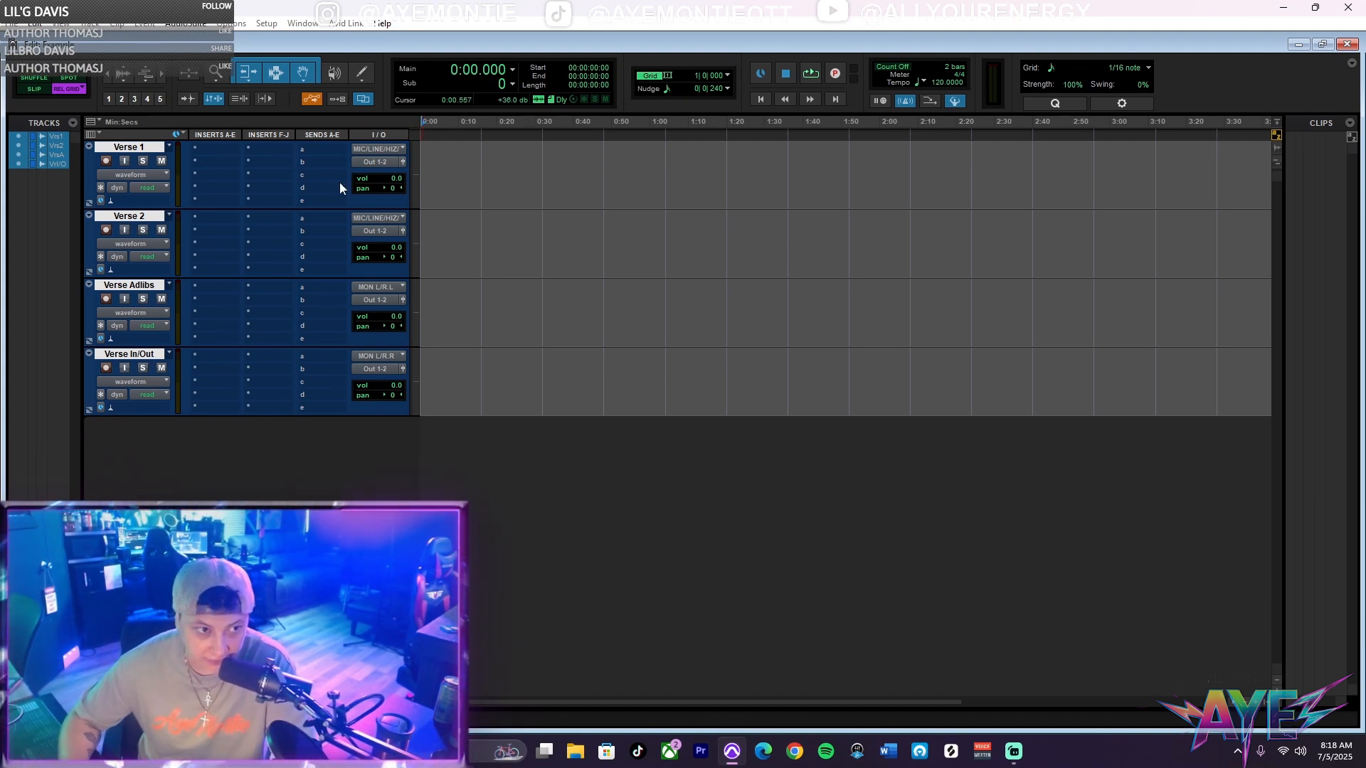
# Move the four verse tracks into a new basic folder named Verse.
pyautogui.rightClick(140, 146)
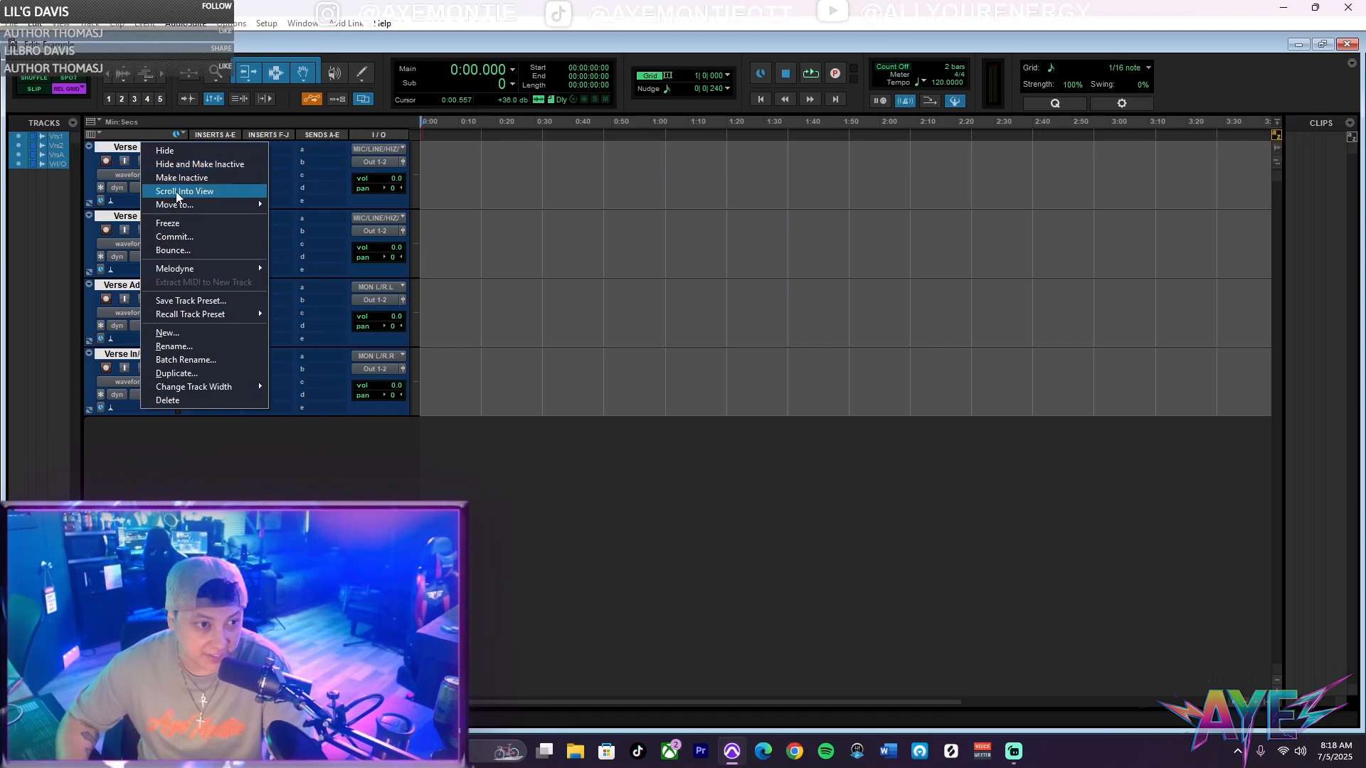
pyautogui.click(125, 156)
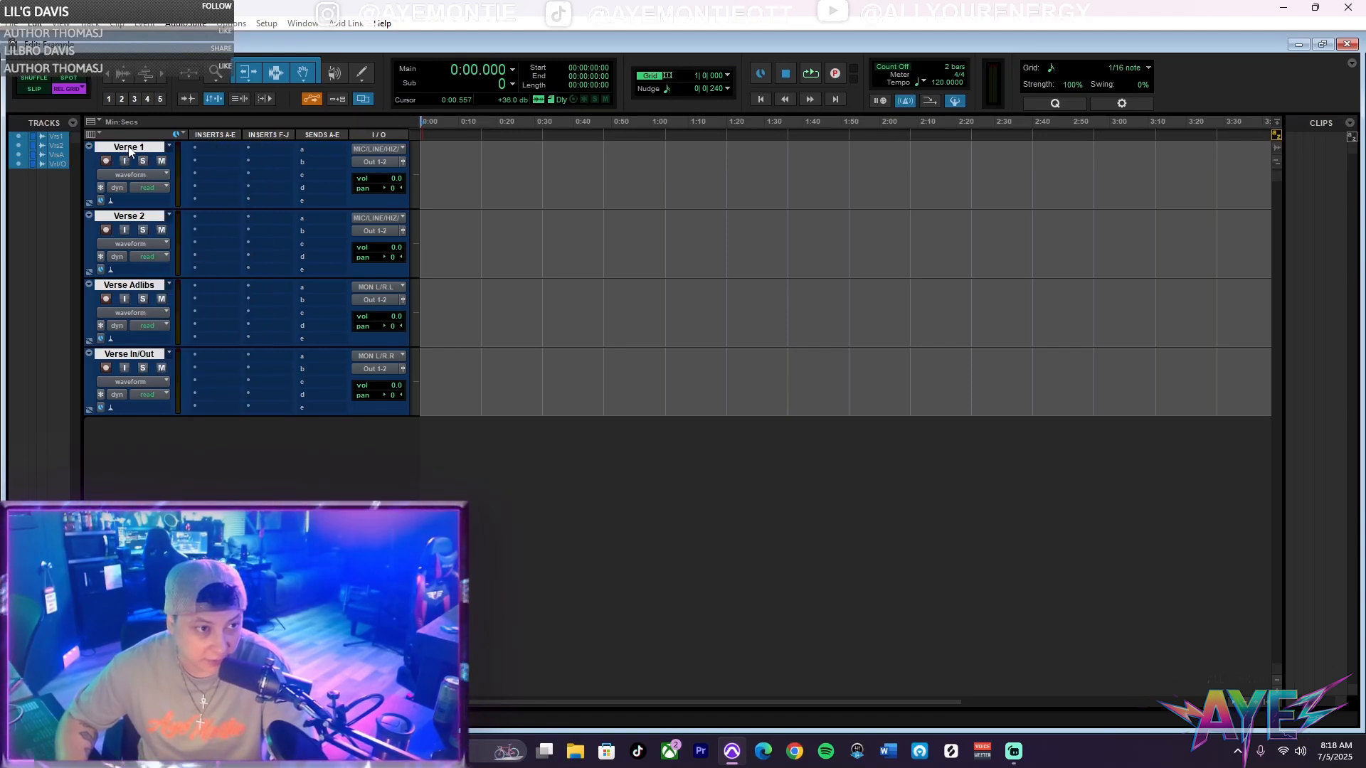
pyautogui.rightClick(128, 147)
pyautogui.moveTo(184, 205)
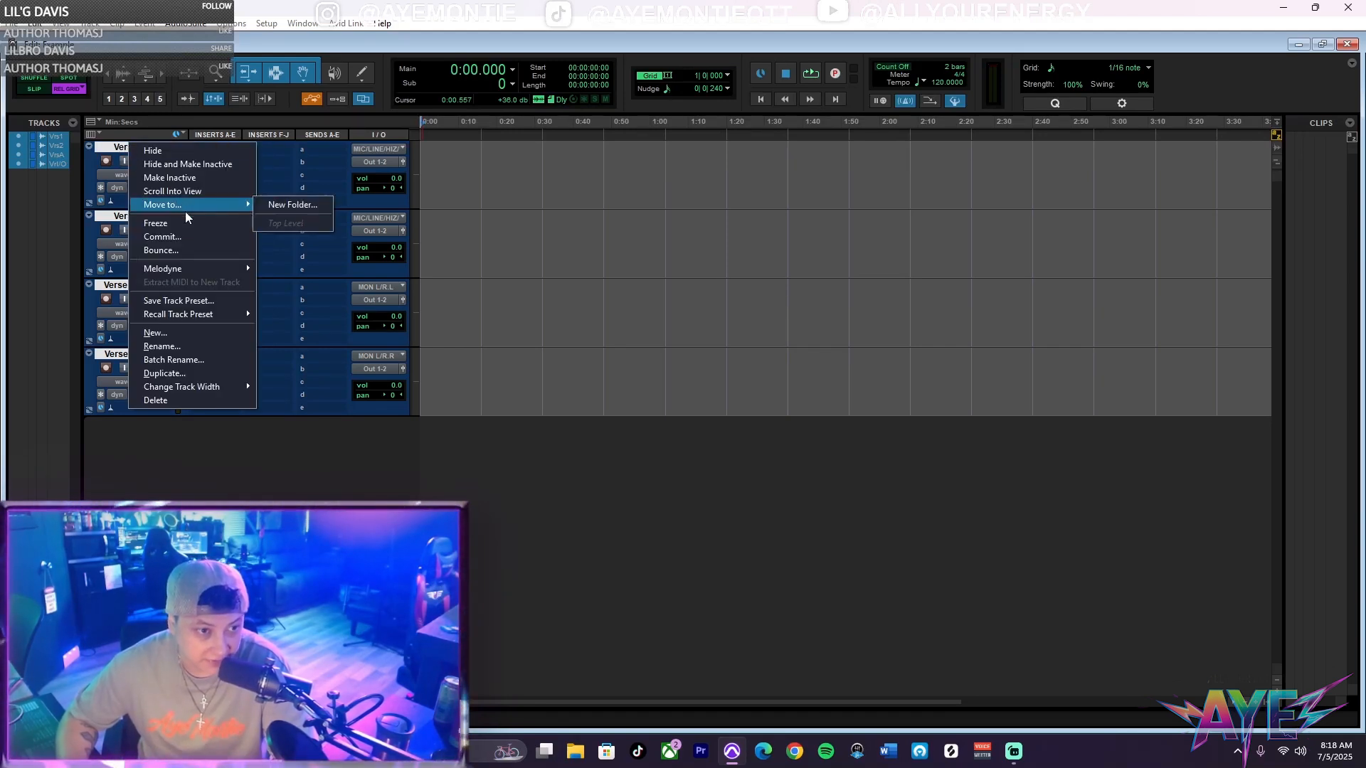
pyautogui.click(279, 205)
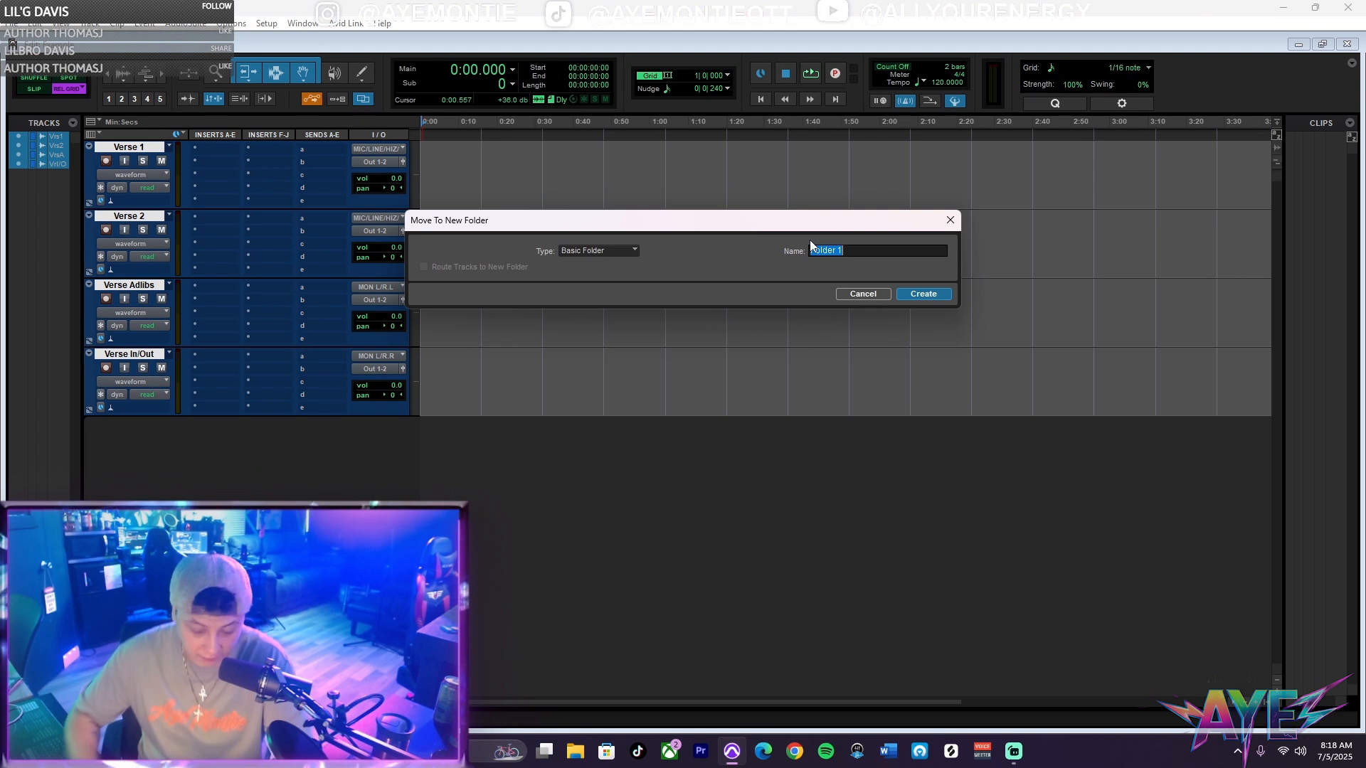
pyautogui.write('Verse')
pyautogui.press('Return')
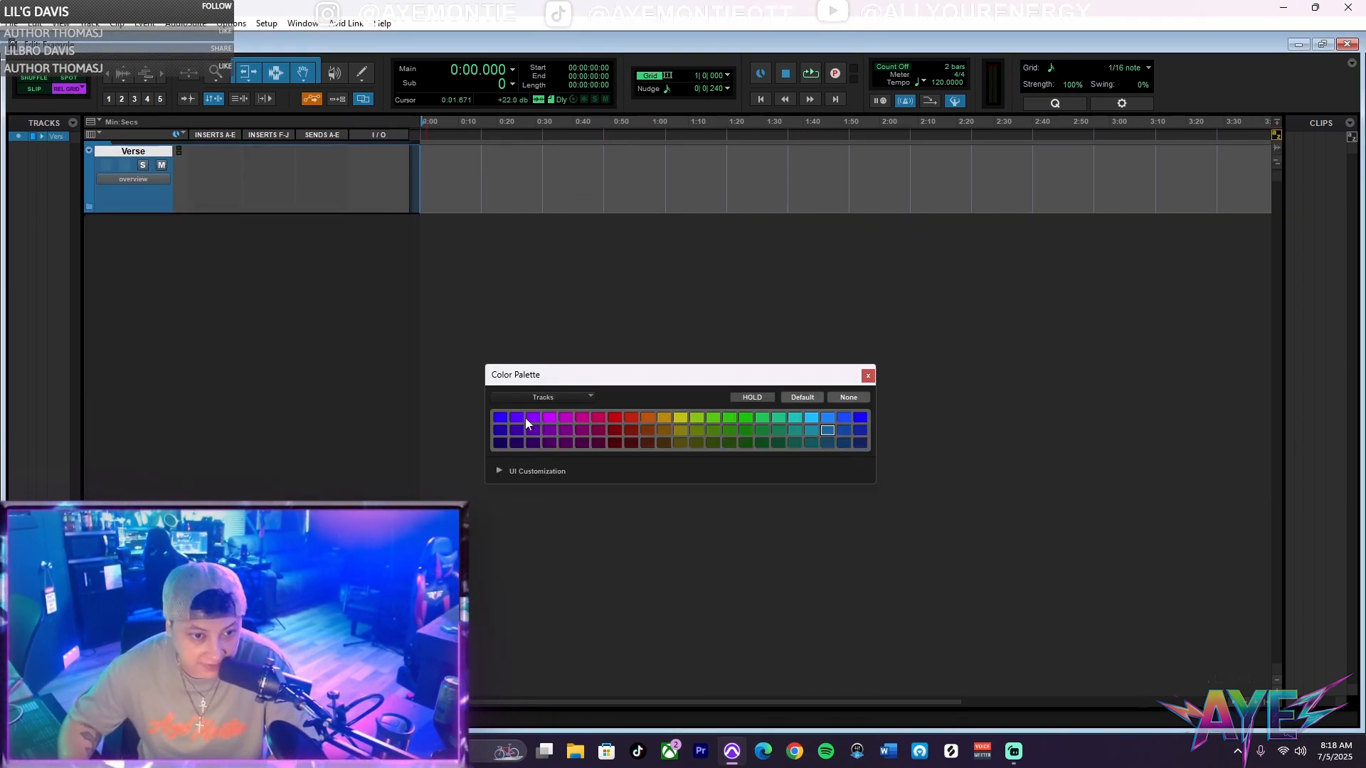
# Color the Verse folder track purple and expand the folder to show its tracks.
pyautogui.click(528, 420)
pyautogui.click(868, 374)
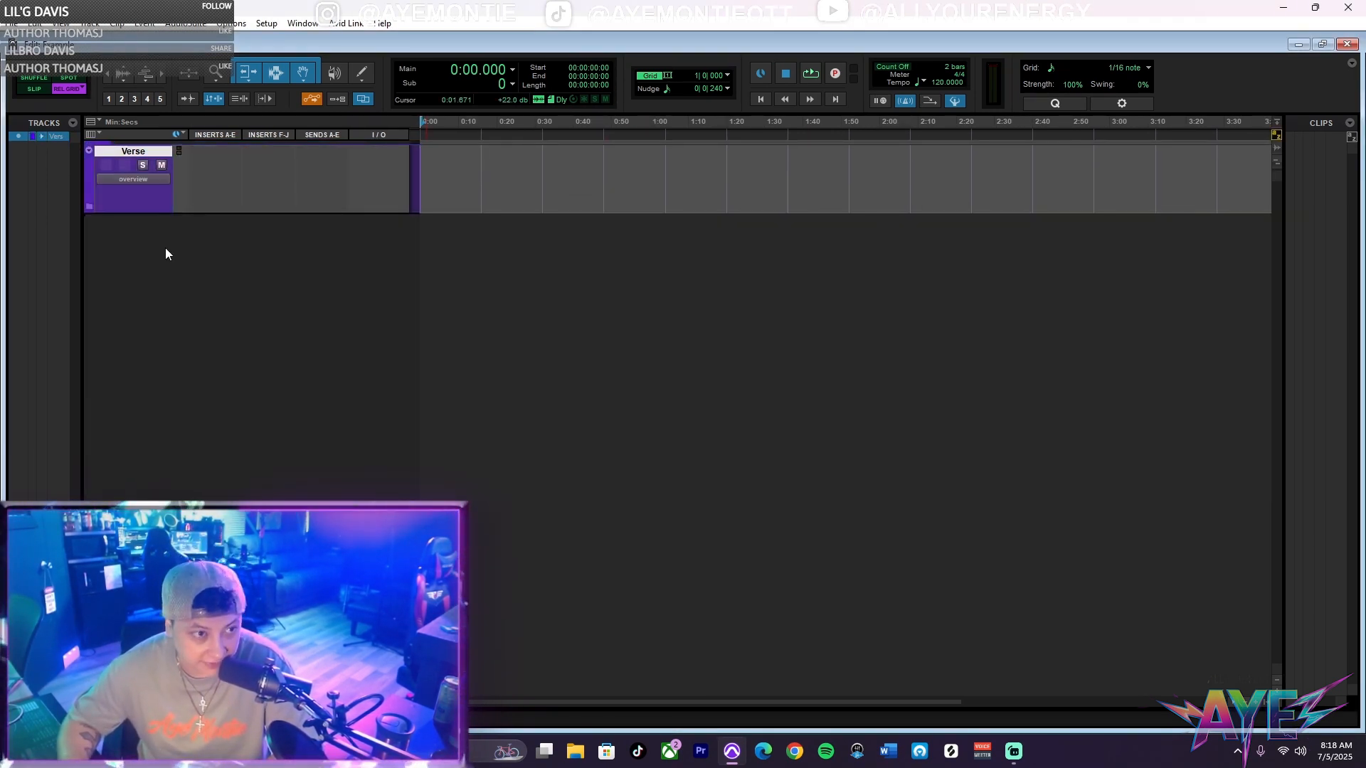
pyautogui.click(91, 207)
pyautogui.click(91, 207)
pyautogui.click(91, 207)
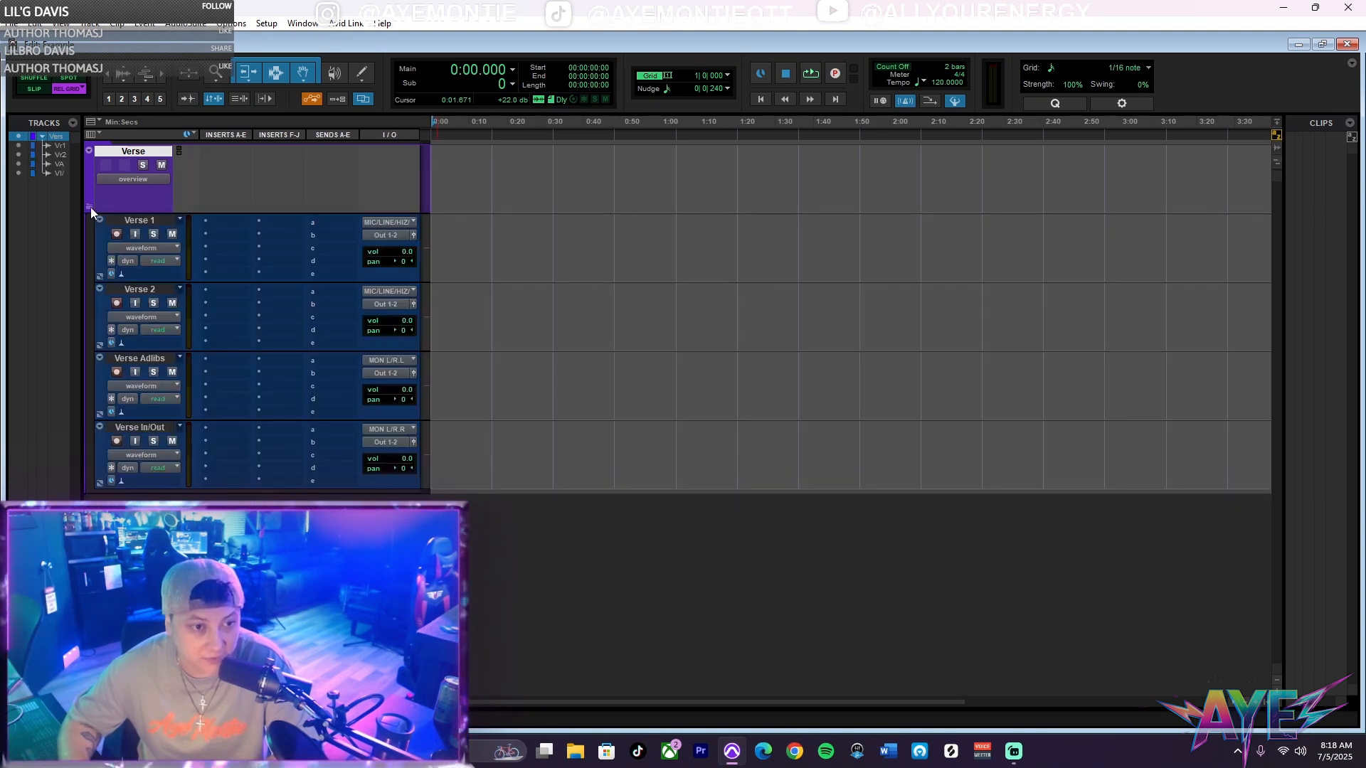
pyautogui.click(91, 207)
pyautogui.click(91, 207)
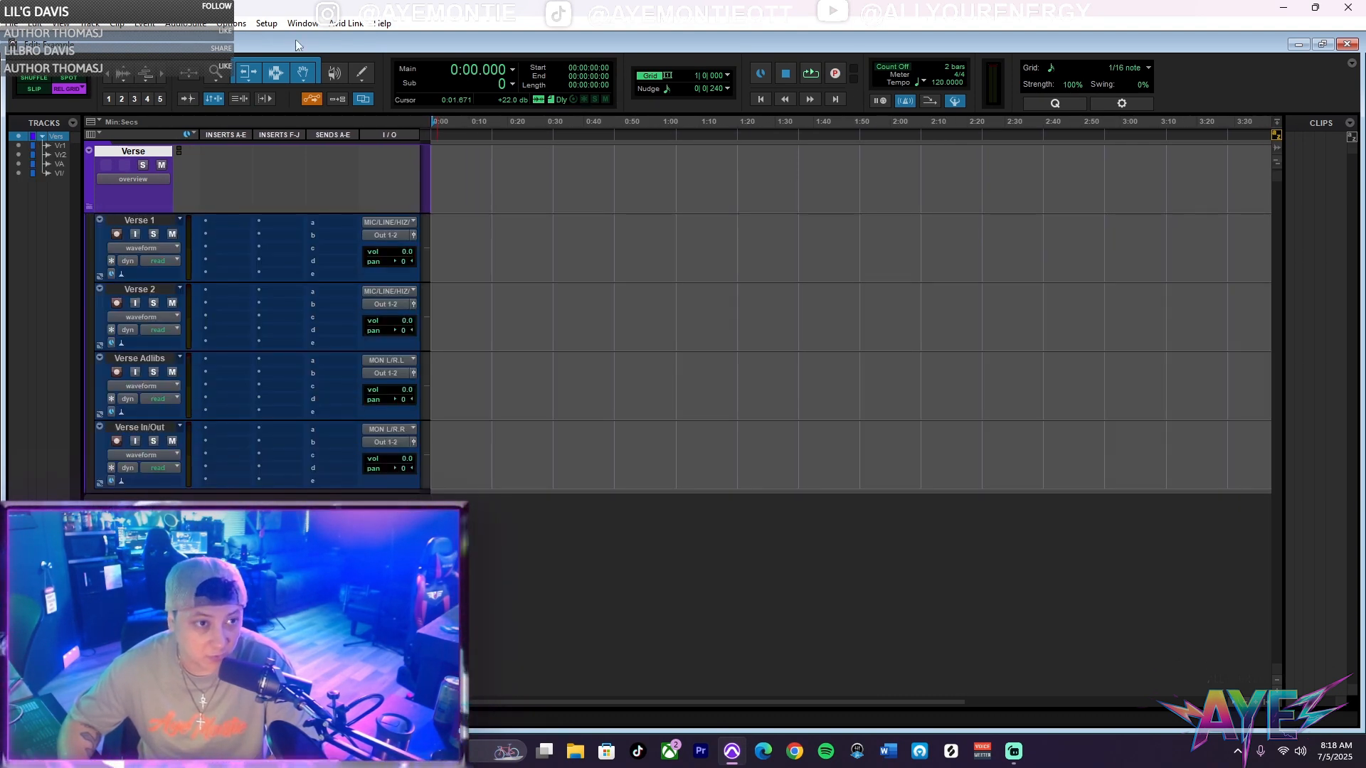
# Review the list of bus paths in the I/O Setup, including Beat, and close the setup.
pyautogui.click(233, 26)
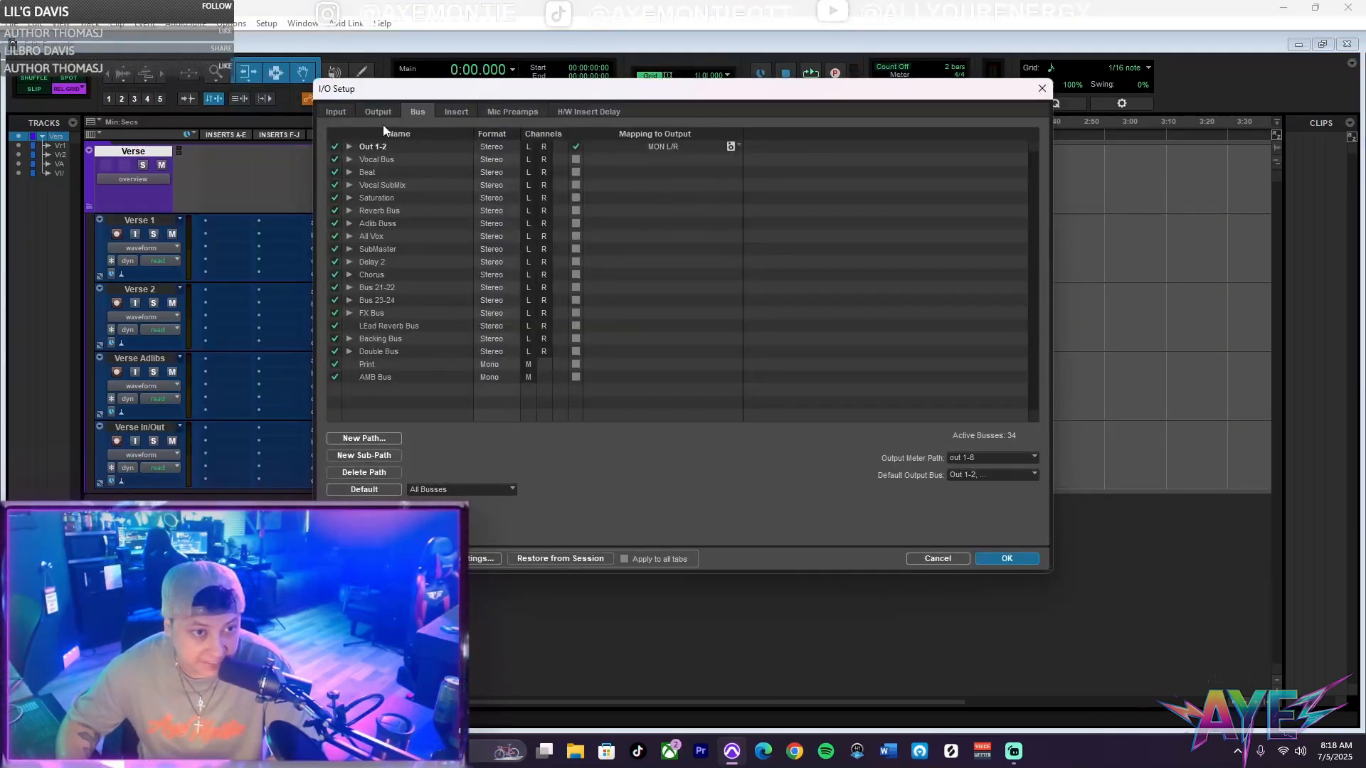
pyautogui.click(368, 172)
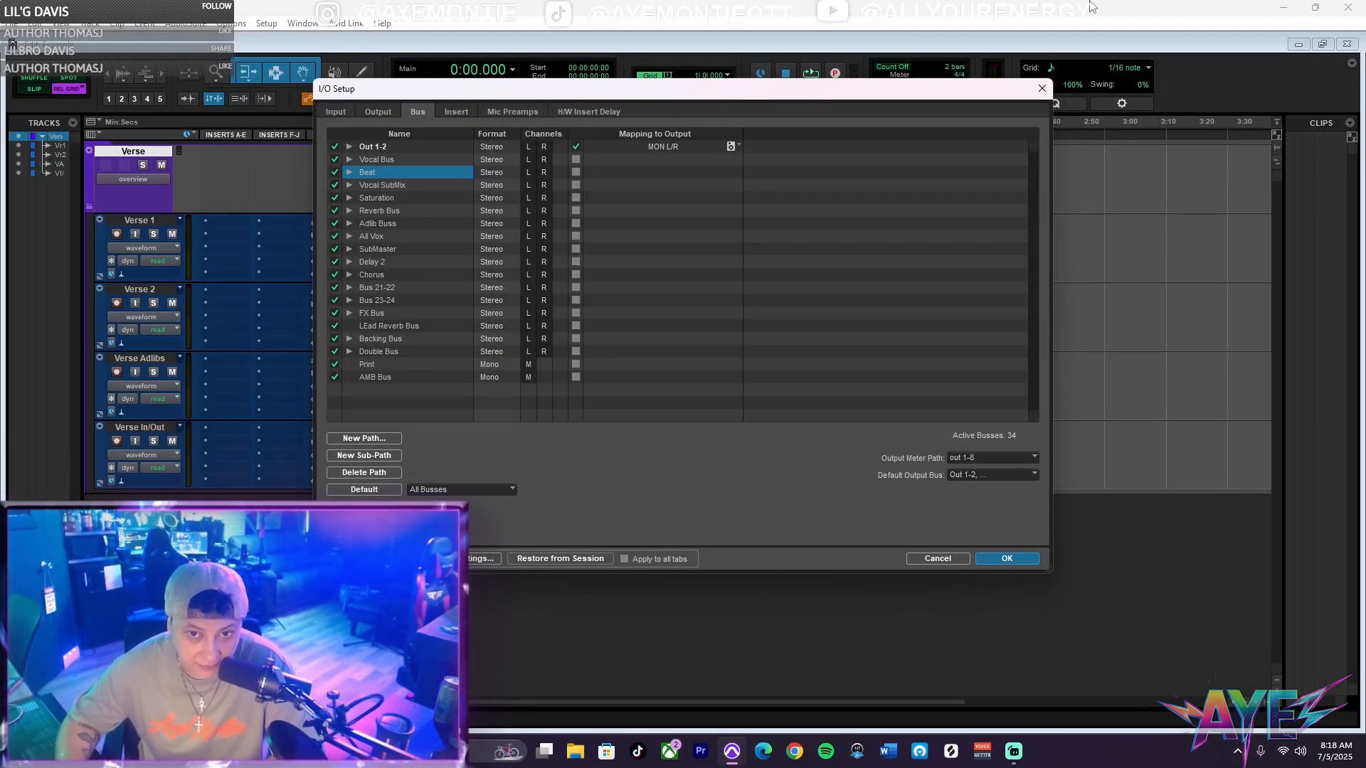
pyautogui.click(1042, 88)
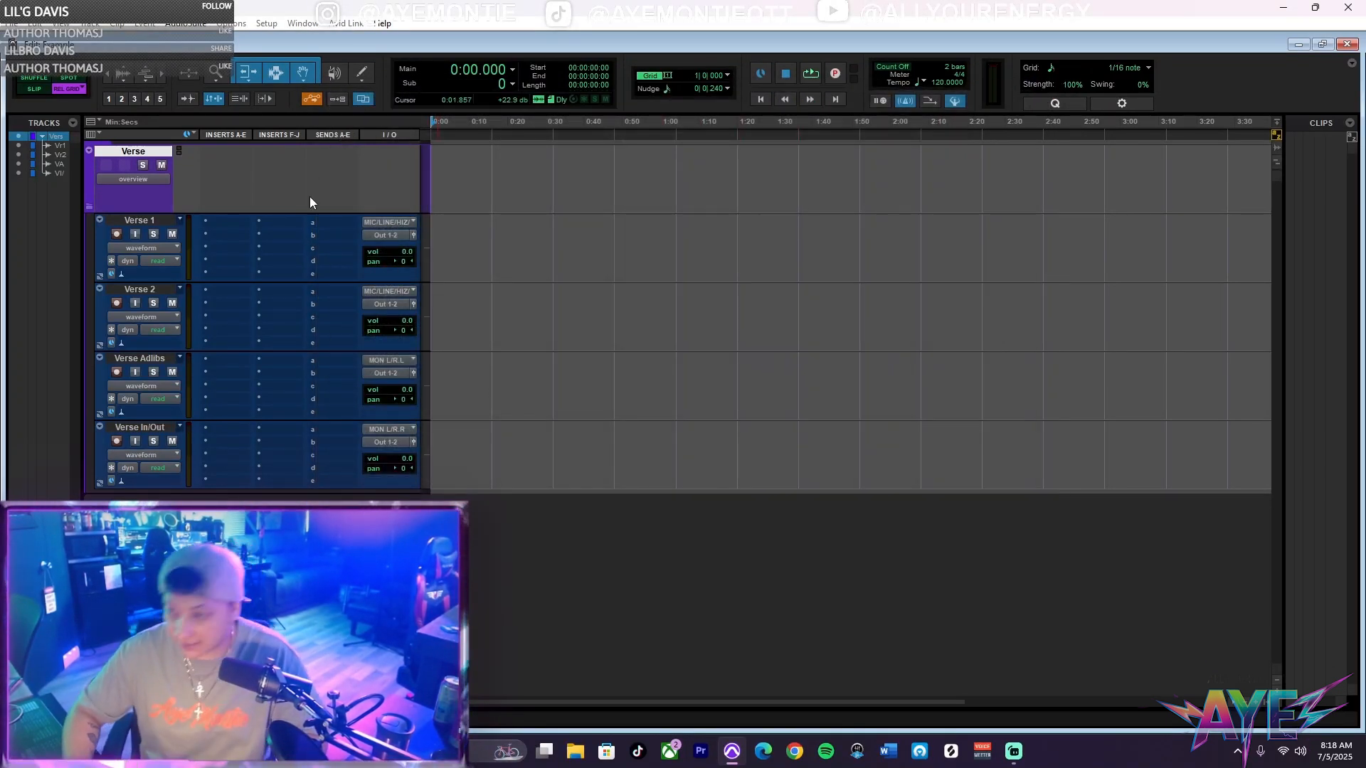
# Create one stereo audio track named Beat and place it in its own folder above the Verse folder.
pyautogui.click(90, 24)
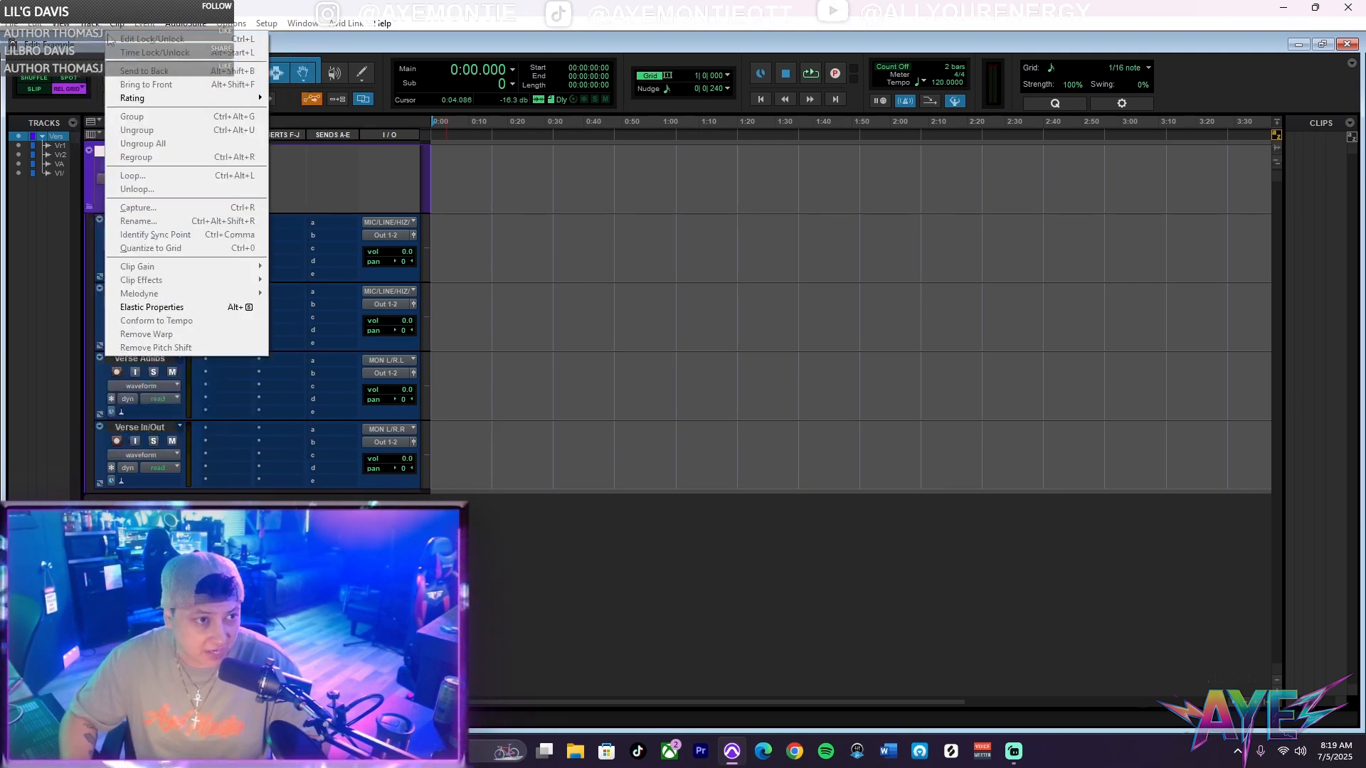
pyautogui.click(100, 37)
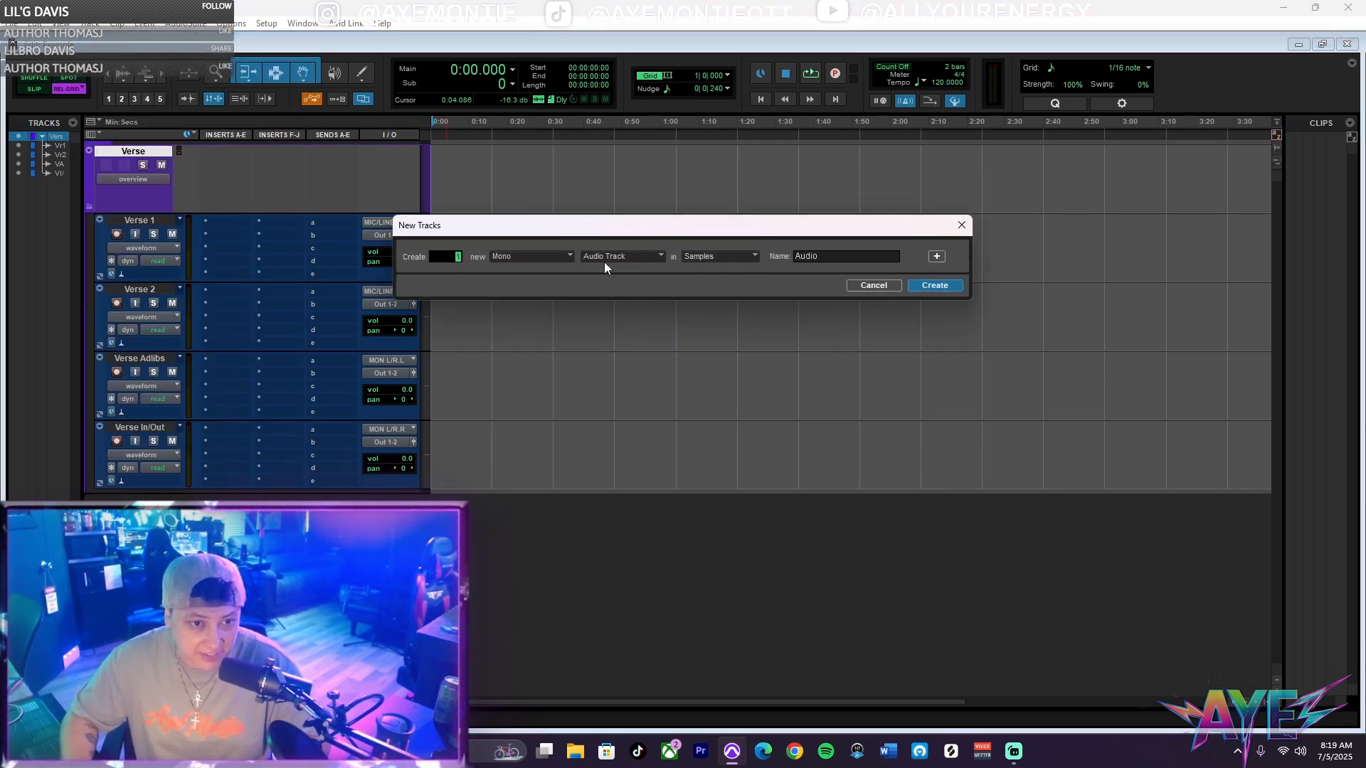
pyautogui.click(569, 258)
pyautogui.click(568, 271)
pyautogui.write('Beat')
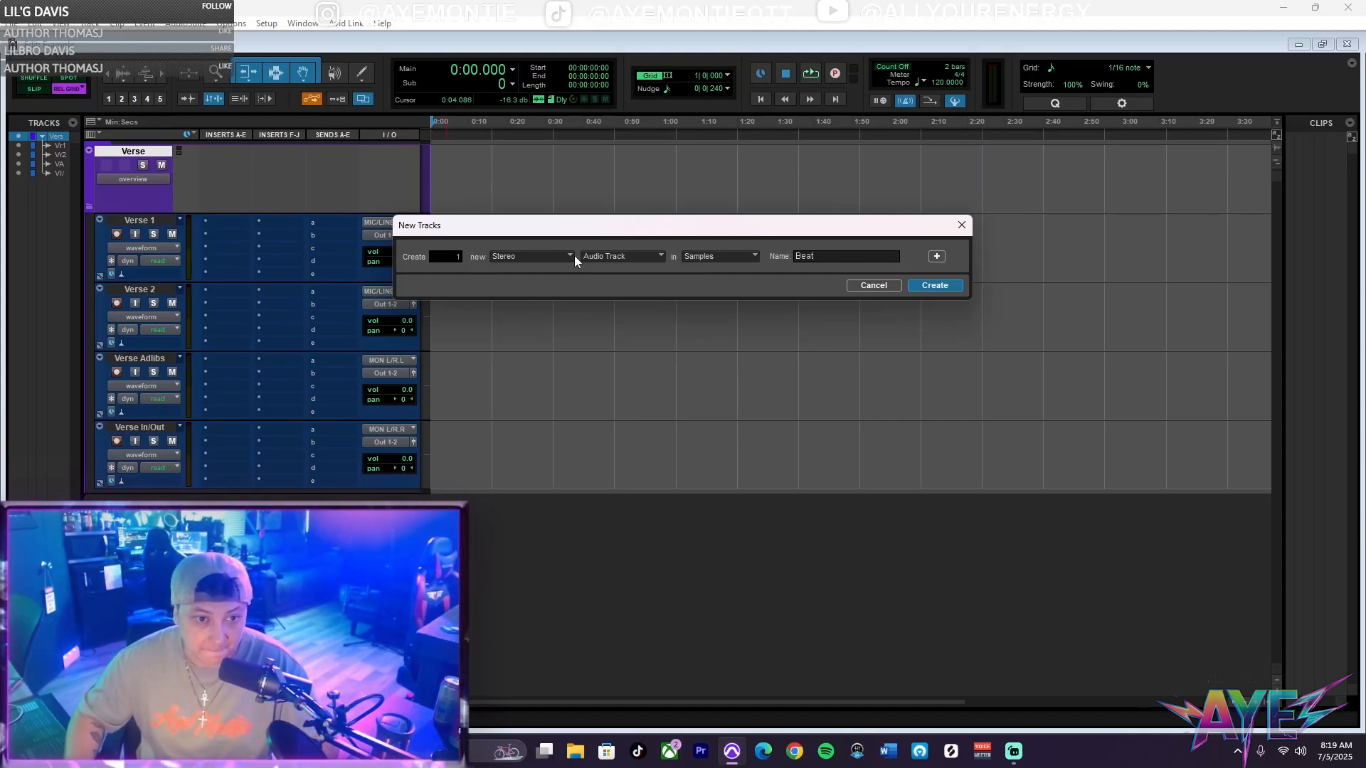
pyautogui.click(945, 285)
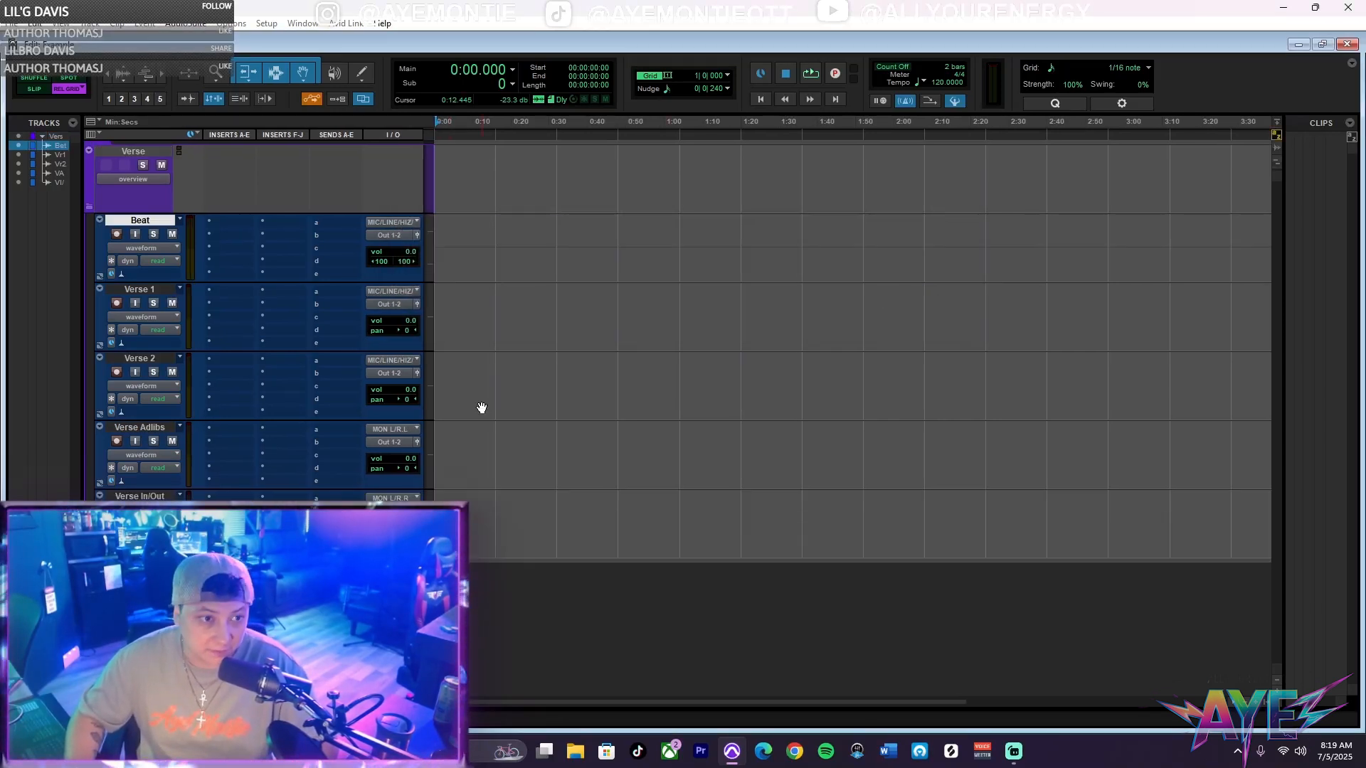
pyautogui.moveTo(135, 220); pyautogui.dragTo(126, 147)
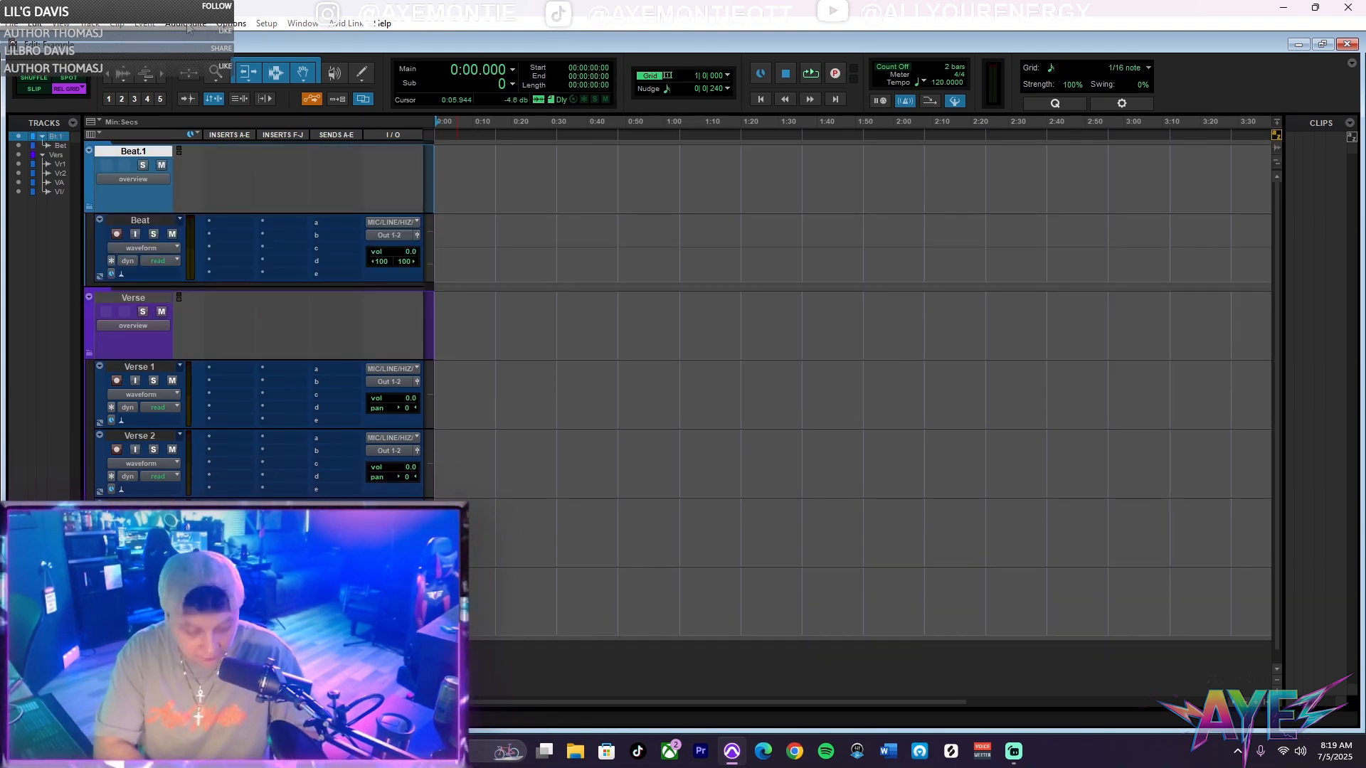
# Create the mono hook audio tracks Hook Lead, Hook Dub 1 and Hook Dub 2.
pyautogui.hotkey('ctrl', 'shift', 'n')
pyautogui.click(538, 258)
pyautogui.click(736, 261)
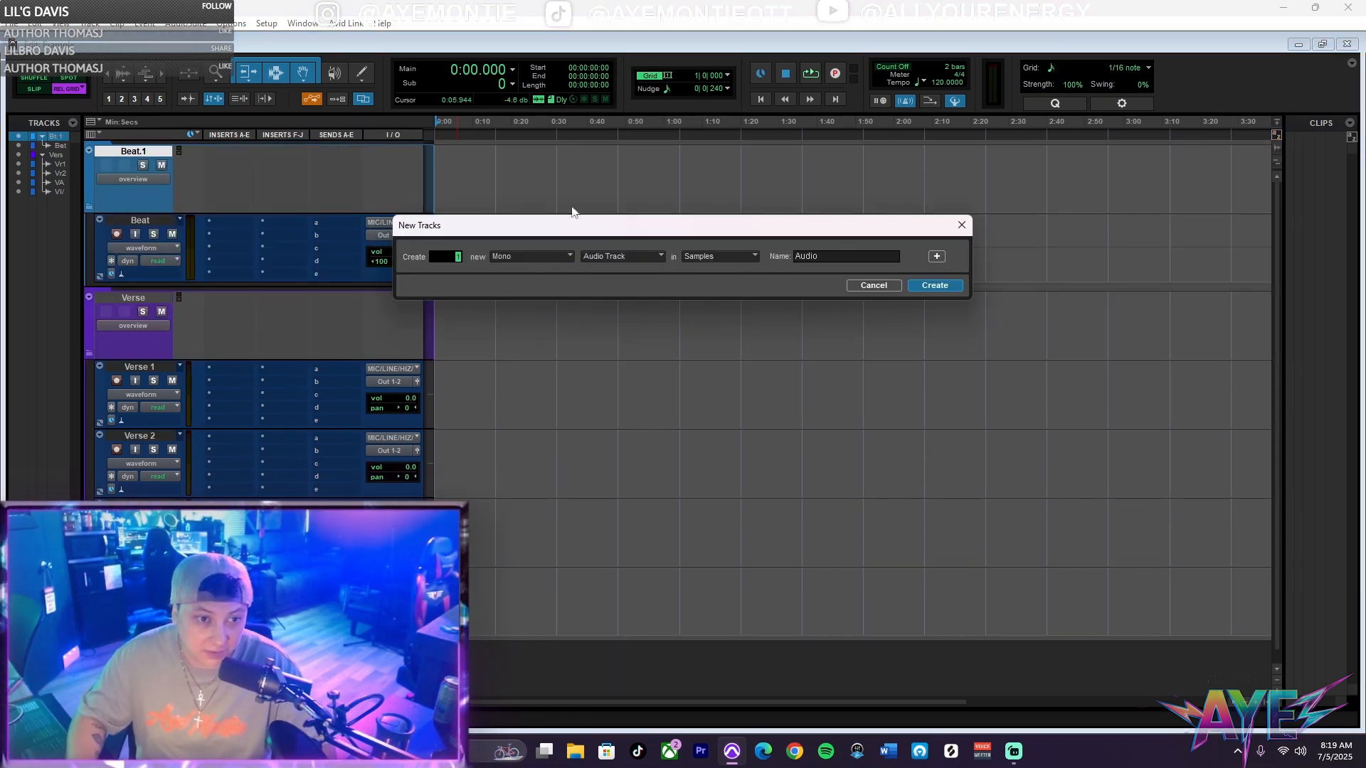
pyautogui.press('Tab')
pyautogui.write('H')
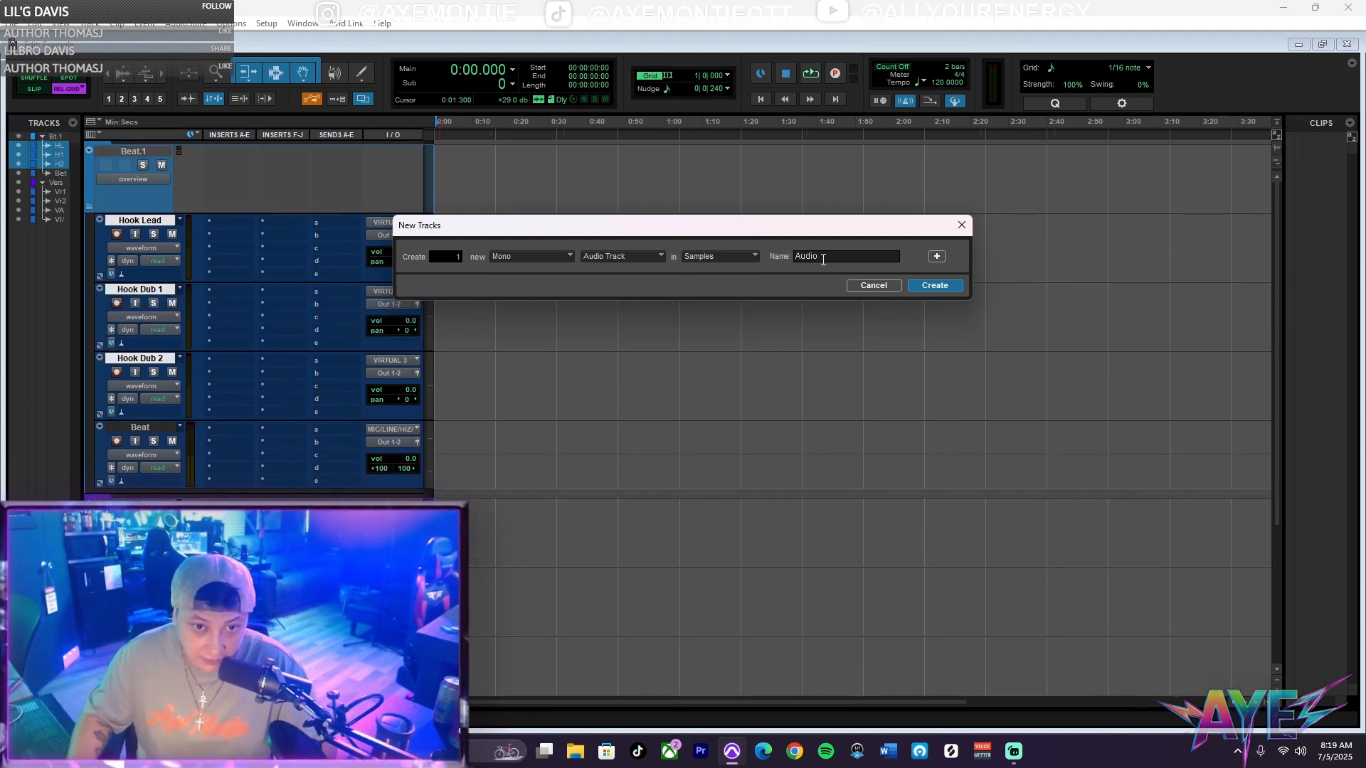
# Create one mono audio track named Hook Adlibs.
pyautogui.doubleClick(823, 258)
pyautogui.write('HookAdli')
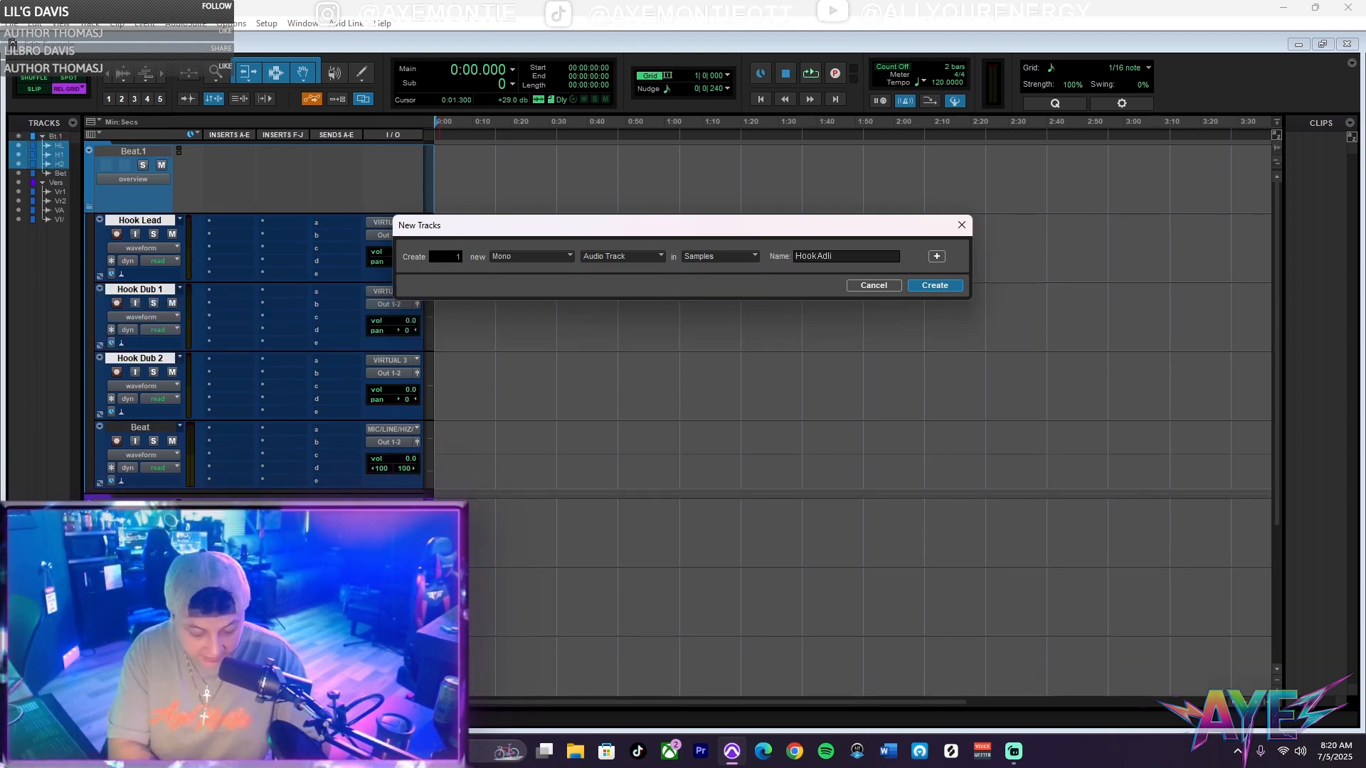
pyautogui.press('Return')
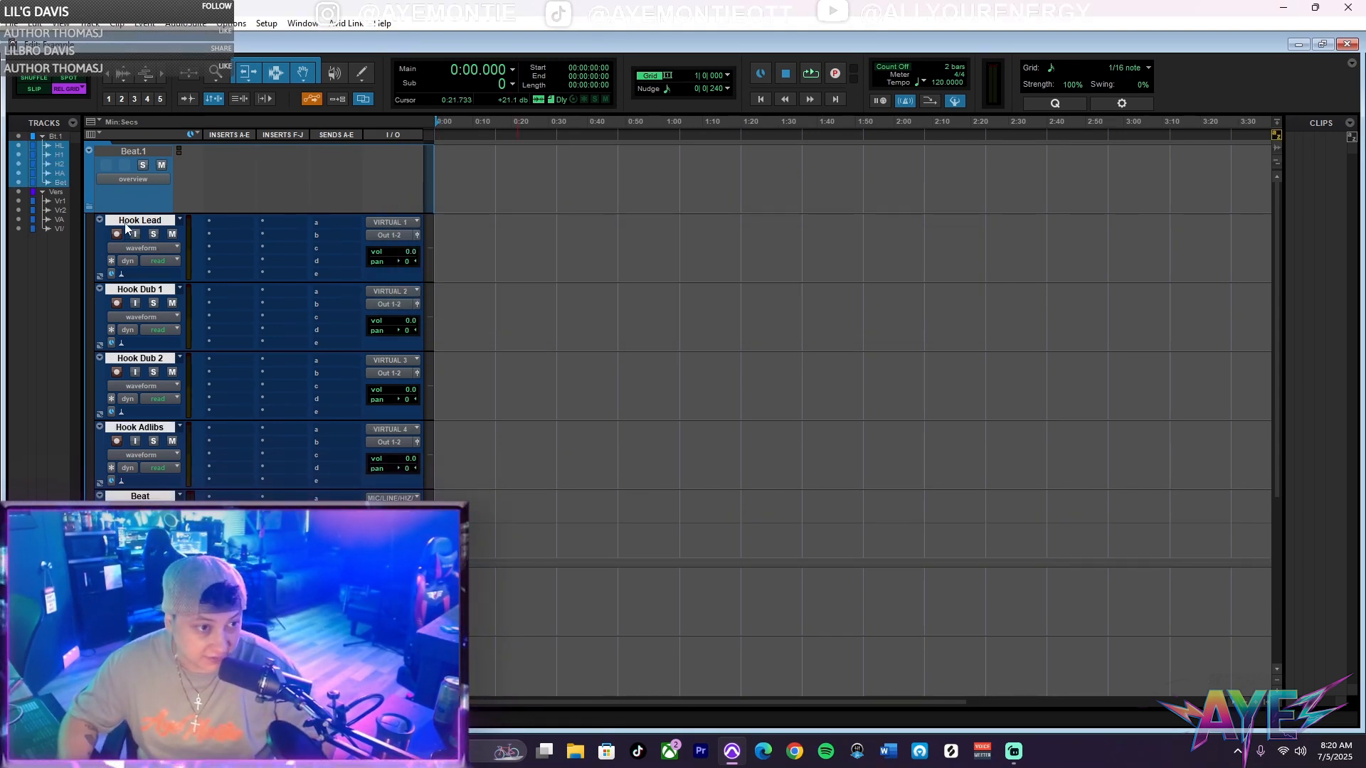
# Move the selected hook tracks and Beat track into a new basic folder named Hook Vocals, and place that folder below the verse tracks.
pyautogui.rightClick(126, 227)
pyautogui.moveTo(228, 277)
pyautogui.click(377, 277)
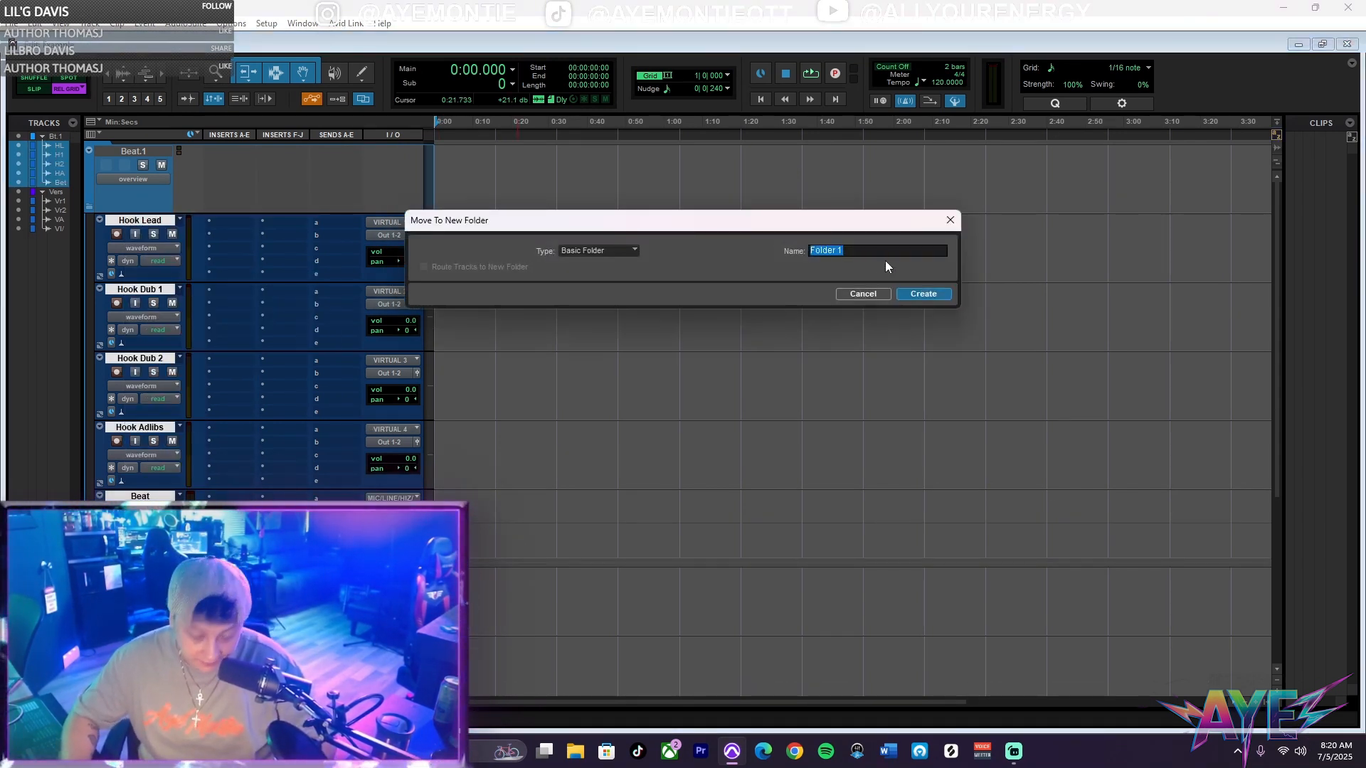
pyautogui.write('Hook Vocals')
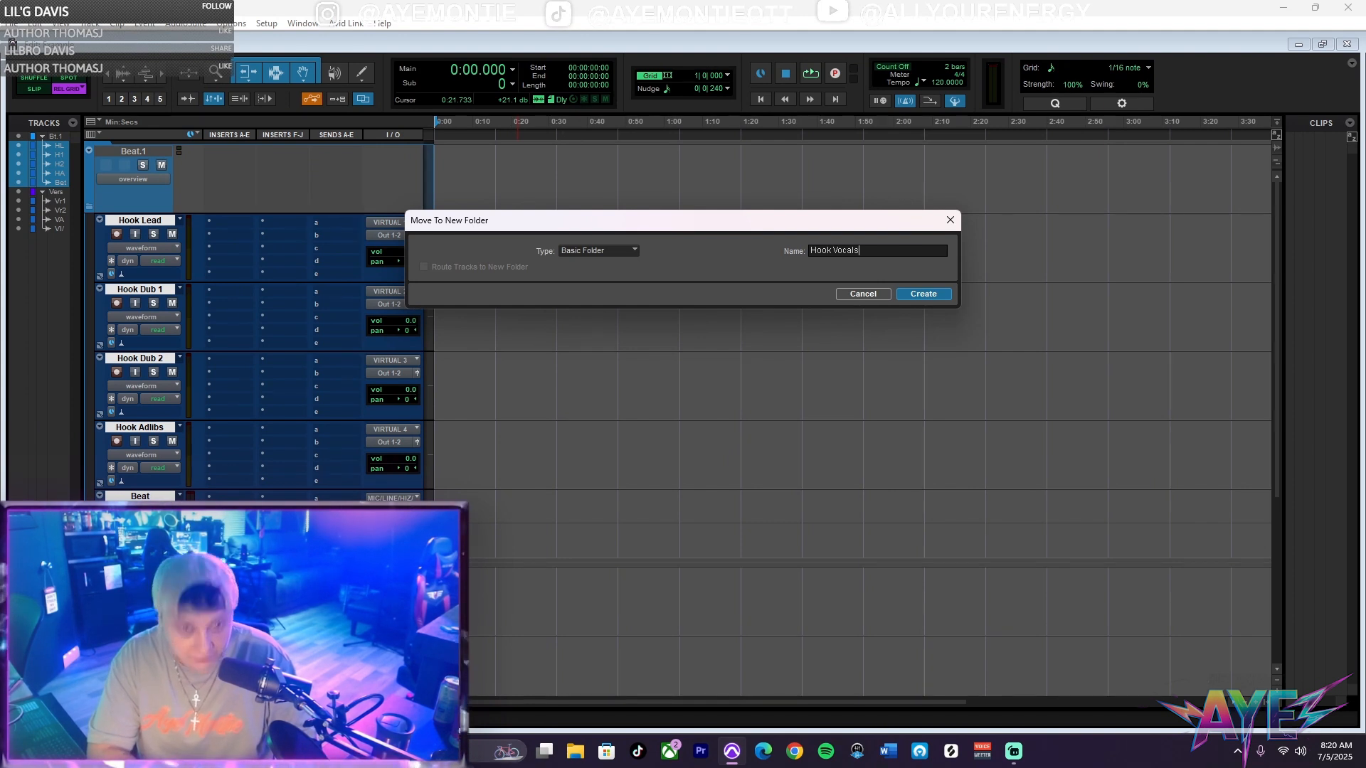
pyautogui.press('Return')
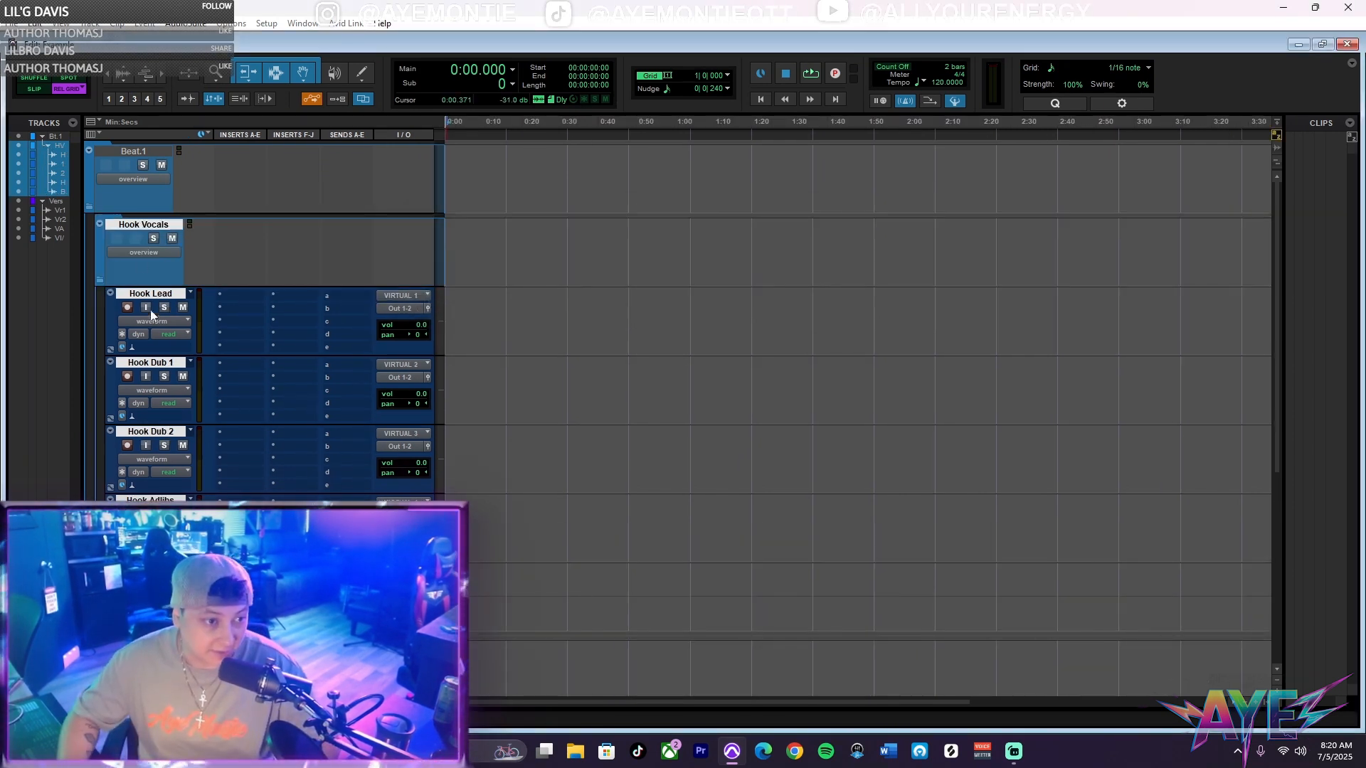
pyautogui.moveTo(143, 224); pyautogui.dragTo(158, 661)
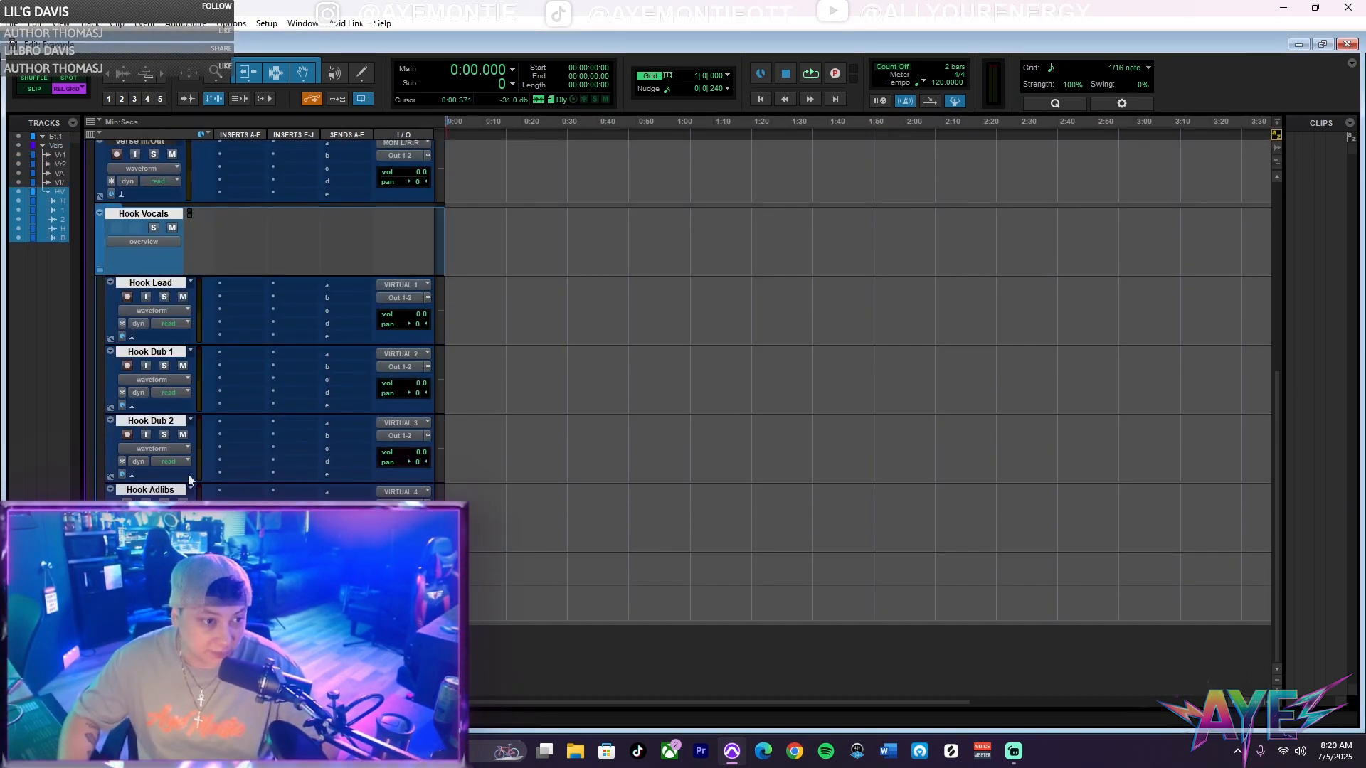
# Select the Verse folder with its four verse tracks and color them all bright purple.
pyautogui.scroll(2, 164, 399)
pyautogui.scroll(3, 164, 398)
pyautogui.click(151, 293)
pyautogui.keyDown('shift'); pyautogui.click(151, 363); pyautogui.keyUp('shift')
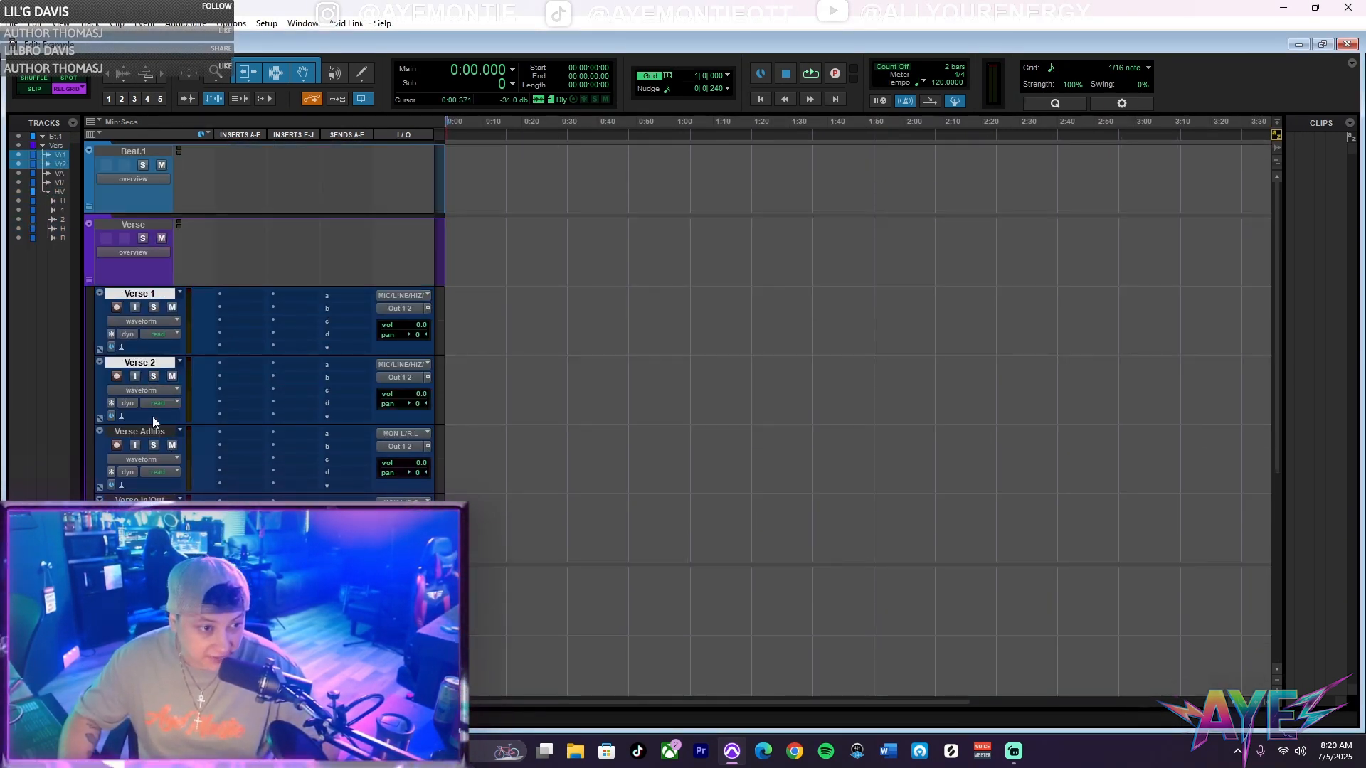
pyautogui.keyDown('shift'); pyautogui.click(153, 431); pyautogui.keyUp('shift')
pyautogui.keyDown('shift'); pyautogui.click(150, 499); pyautogui.keyUp('shift')
pyautogui.keyDown('shift'); pyautogui.click(132, 225); pyautogui.keyUp('shift')
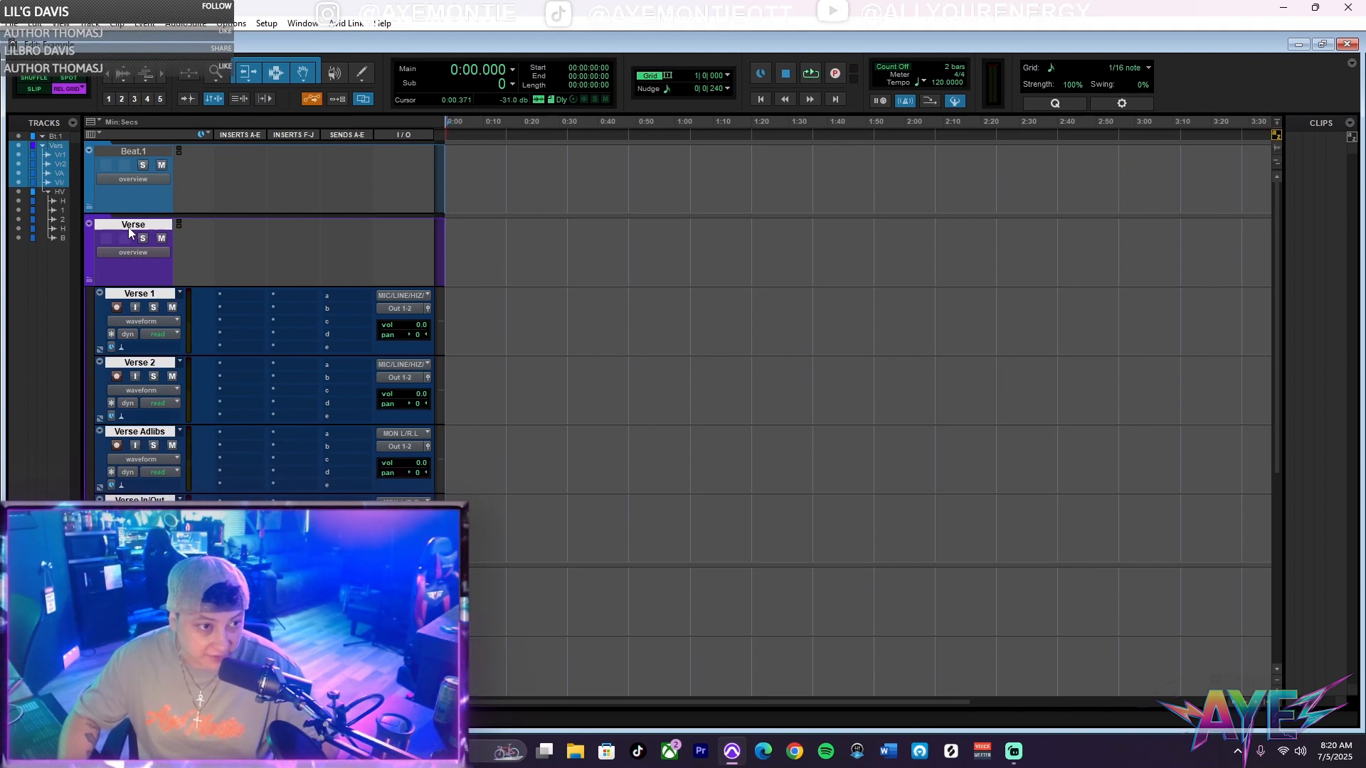
pyautogui.scroll(-2, 147, 424)
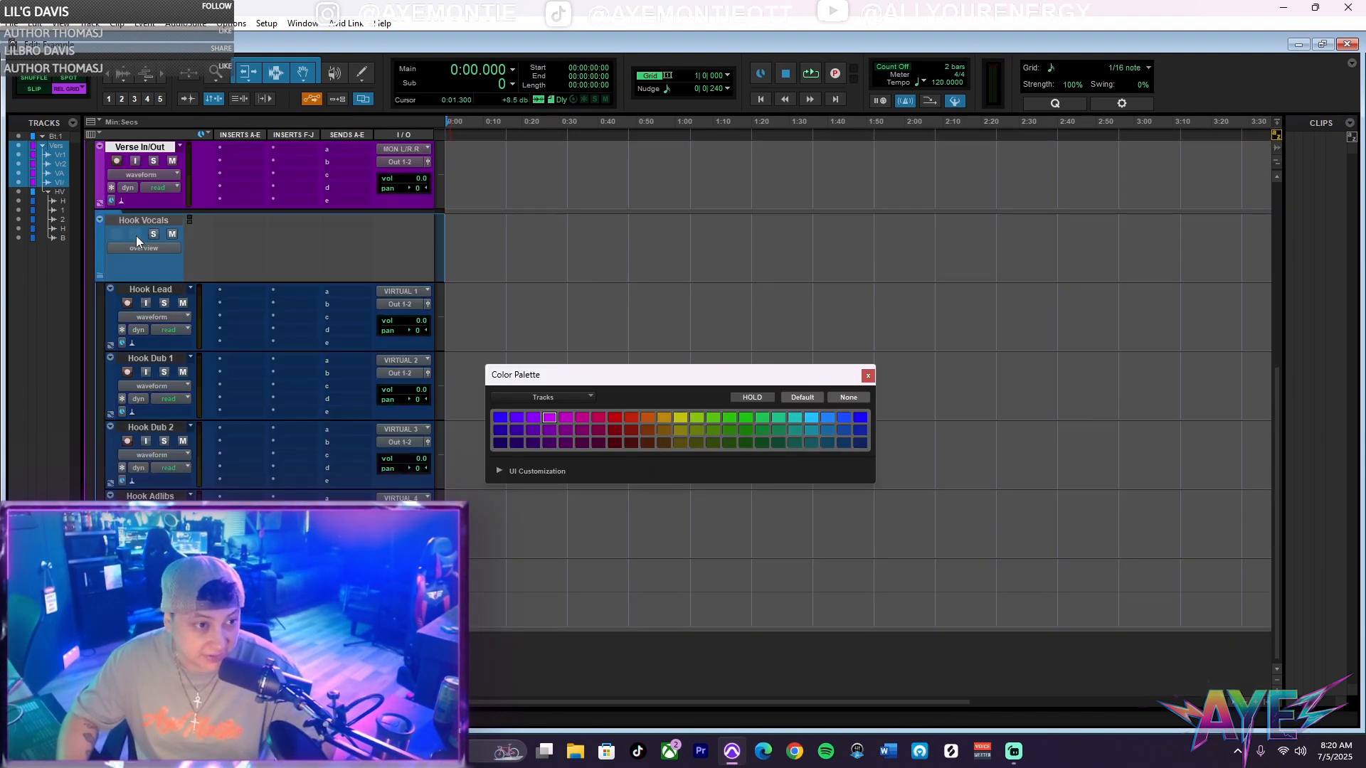
# Select the Hook Vocals folder with all the tracks inside it and color them pinkish red.
pyautogui.click(143, 222)
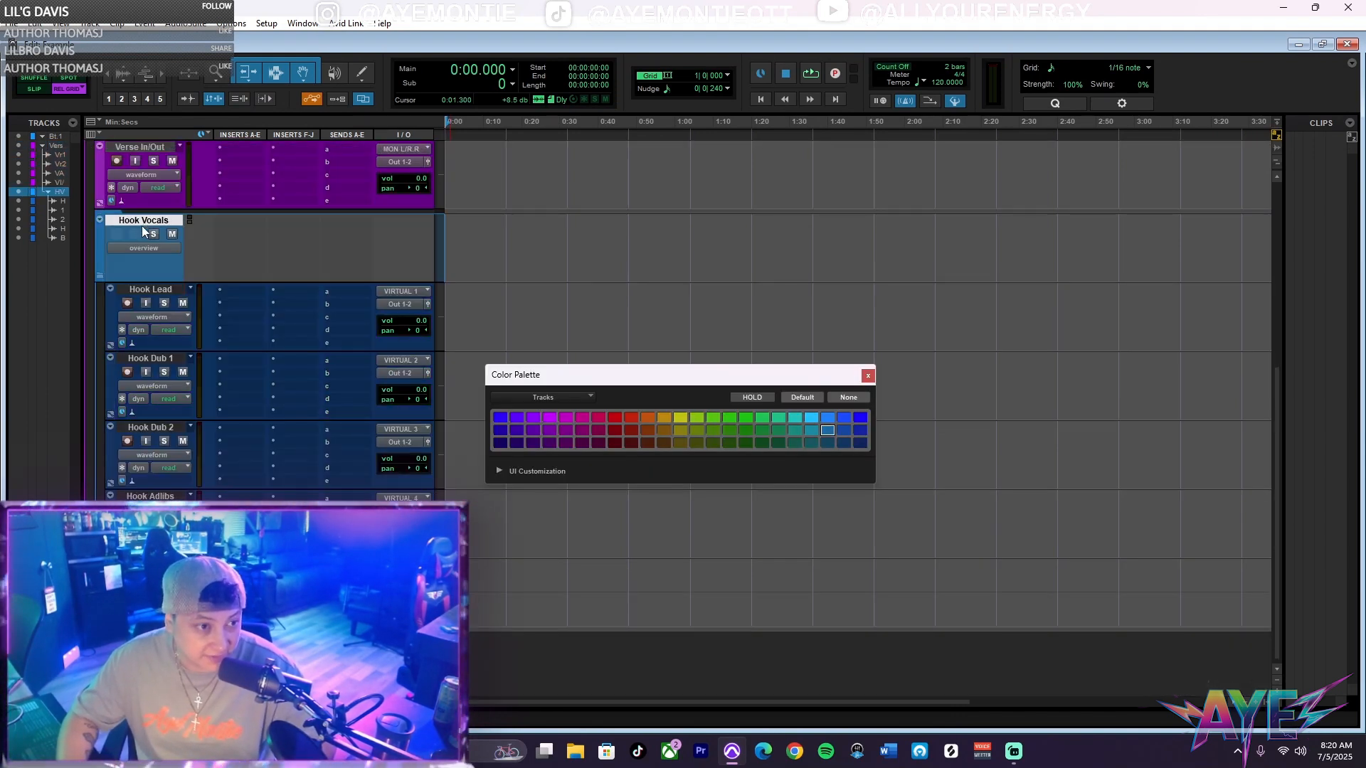
pyautogui.keyDown('shift'); pyautogui.click(151, 358); pyautogui.keyUp('shift')
pyautogui.keyDown('shift'); pyautogui.click(147, 427); pyautogui.keyUp('shift')
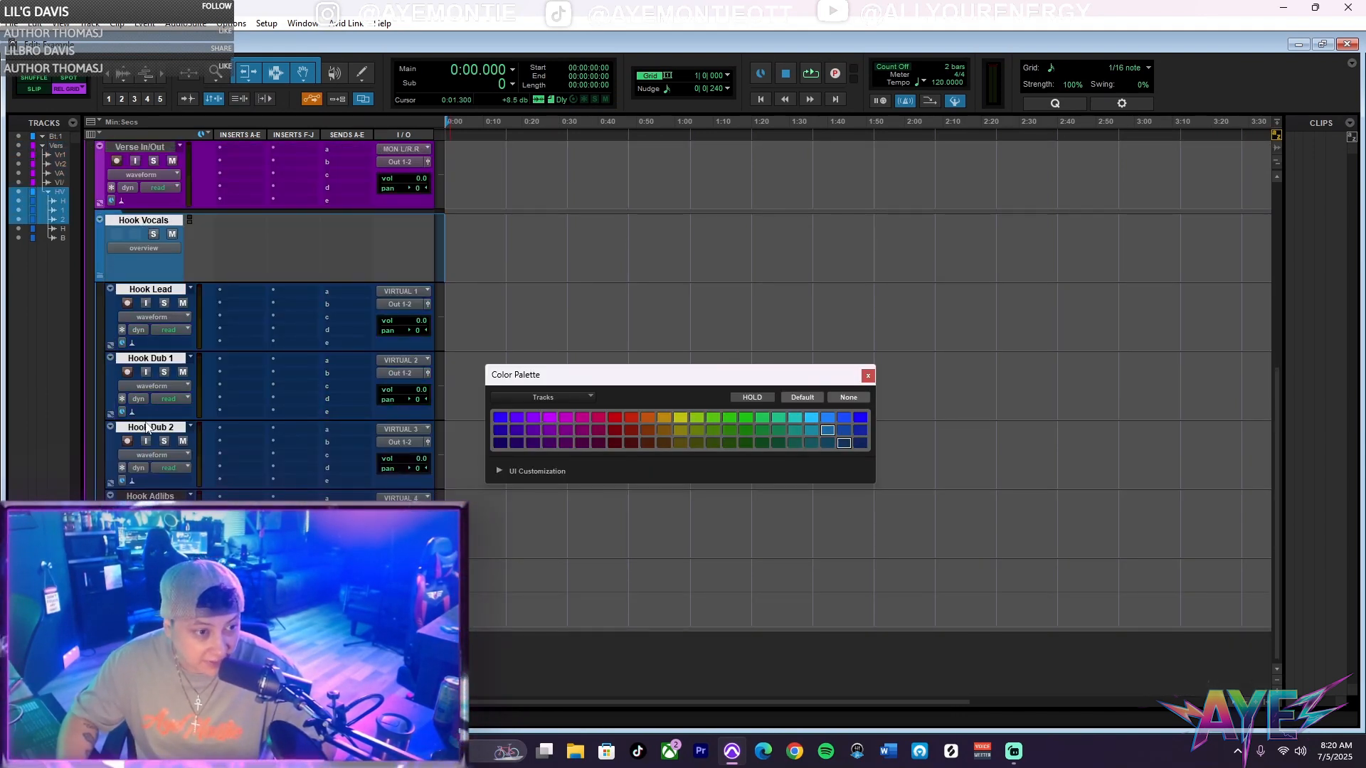
pyautogui.keyDown('shift'); pyautogui.click(158, 495); pyautogui.keyUp('shift')
pyautogui.keyDown('shift'); pyautogui.click(151, 566); pyautogui.keyUp('shift')
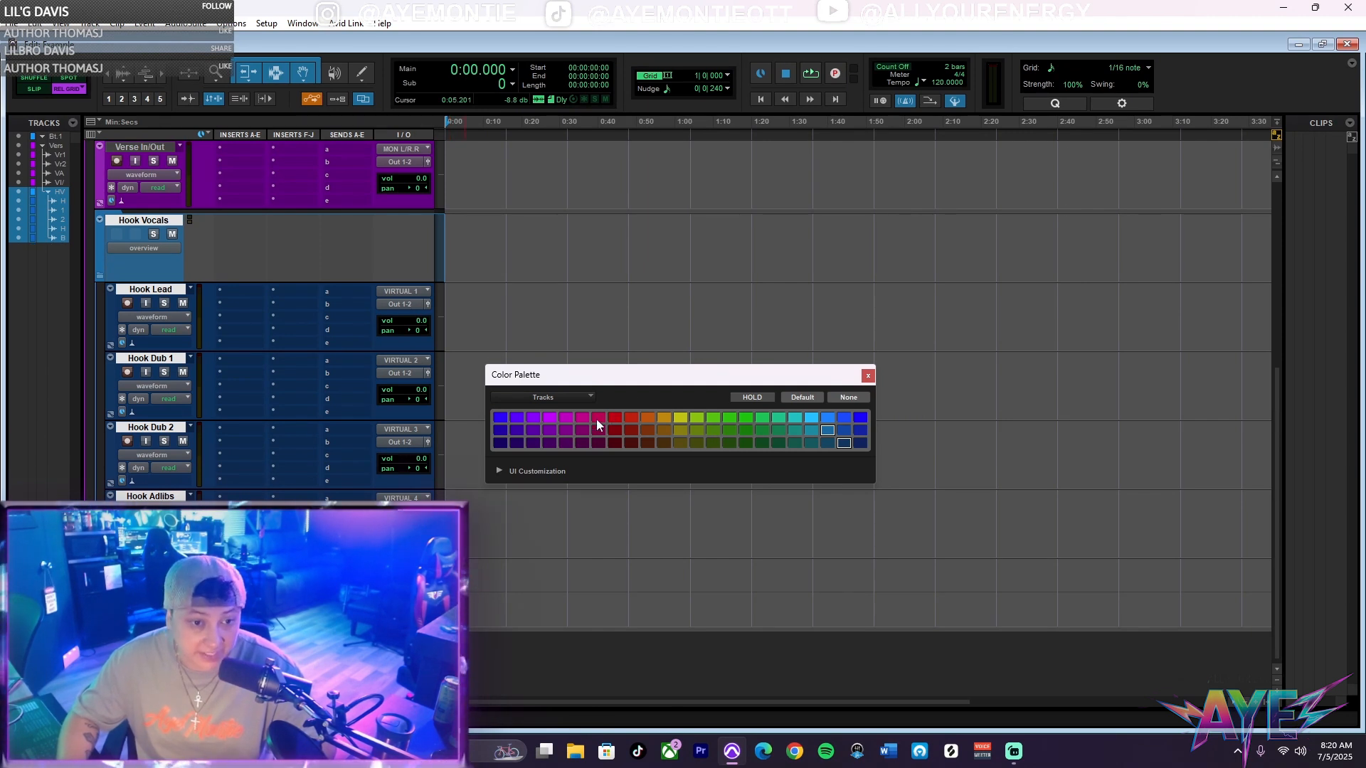
pyautogui.click(597, 419)
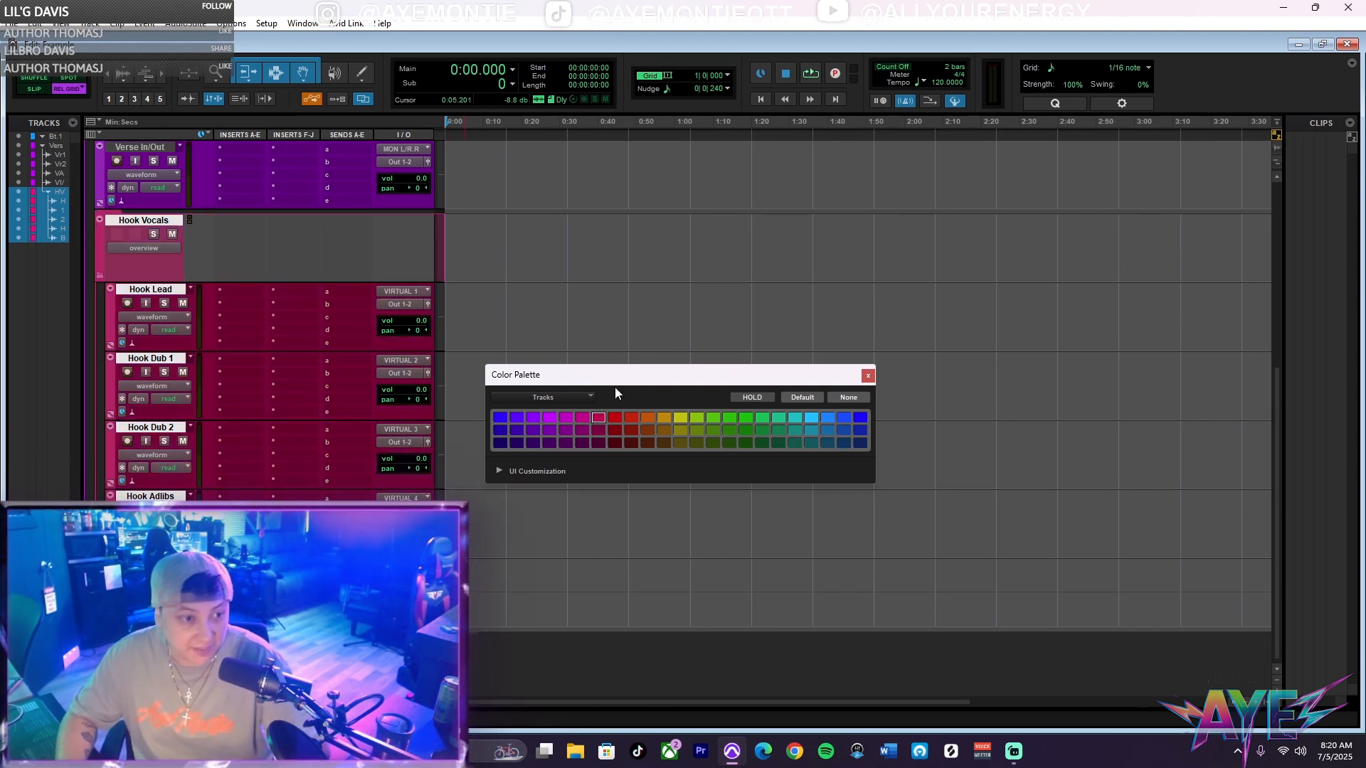
# Move the collapsed Hook Vocals folder between the Beat.1 and Verse folders, and collapse the Verse folder.
pyautogui.click(590, 317)
pyautogui.click(461, 313)
pyautogui.scroll(3, 451, 312)
pyautogui.scroll(-2, 403, 318)
pyautogui.scroll(3, 403, 319)
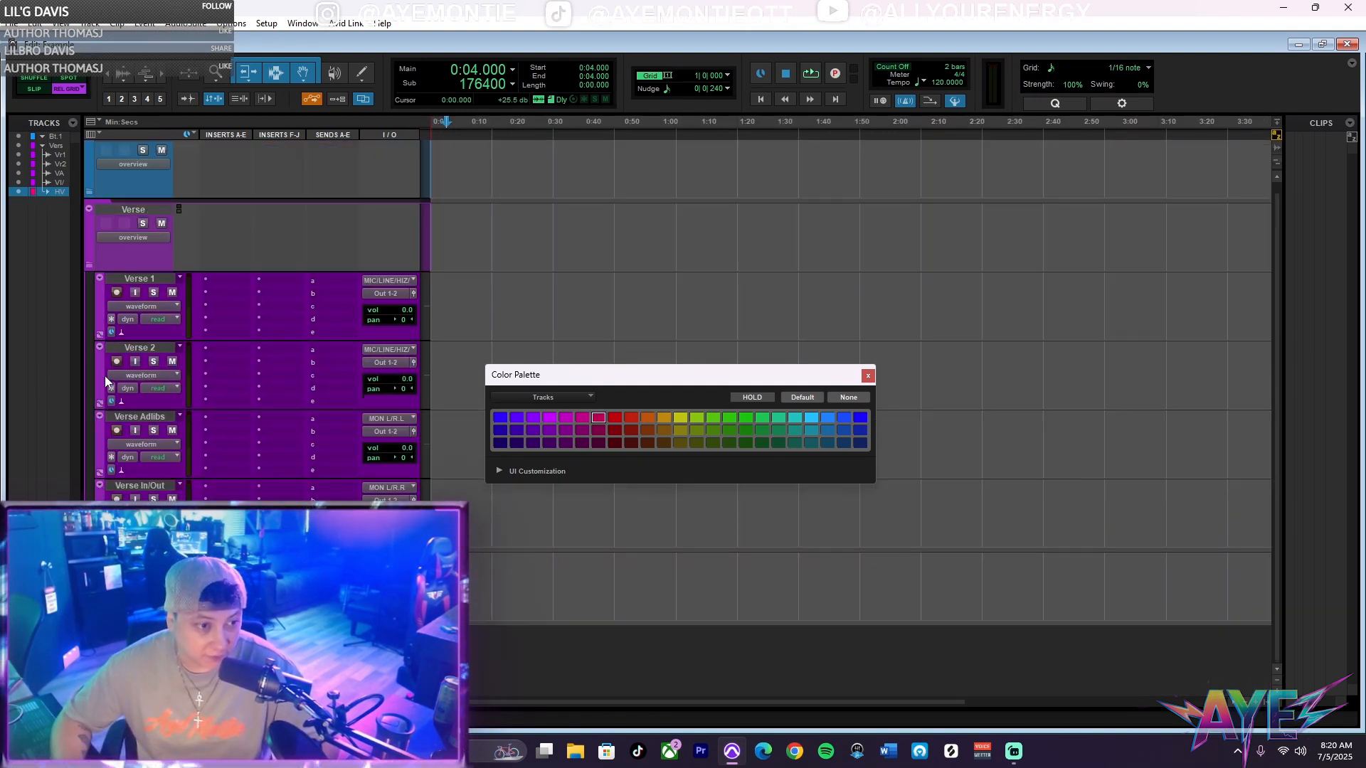
pyautogui.moveTo(109, 383); pyautogui.dragTo(115, 219)
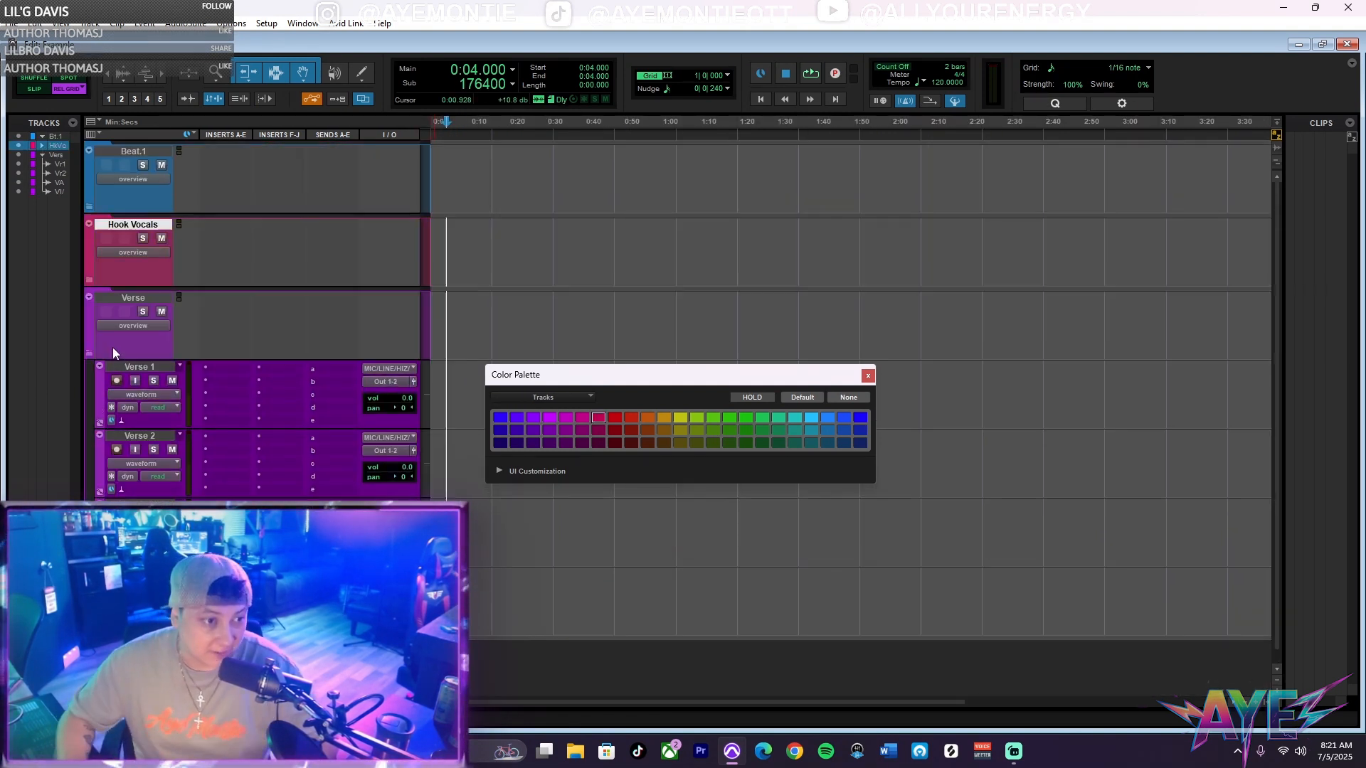
pyautogui.click(89, 352)
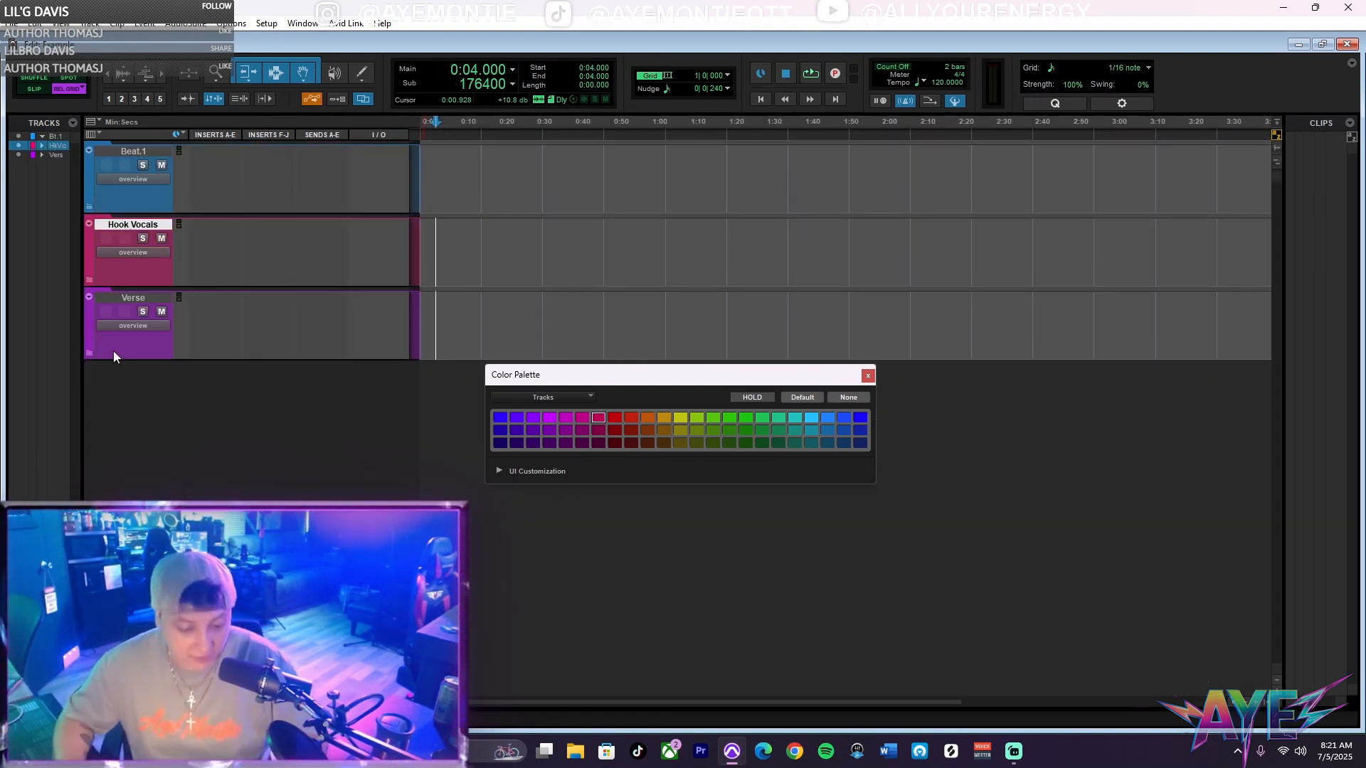
# Start a new-tracks definition with one stereo aux input named Laad Vocal Bus.
pyautogui.click(199, 28)
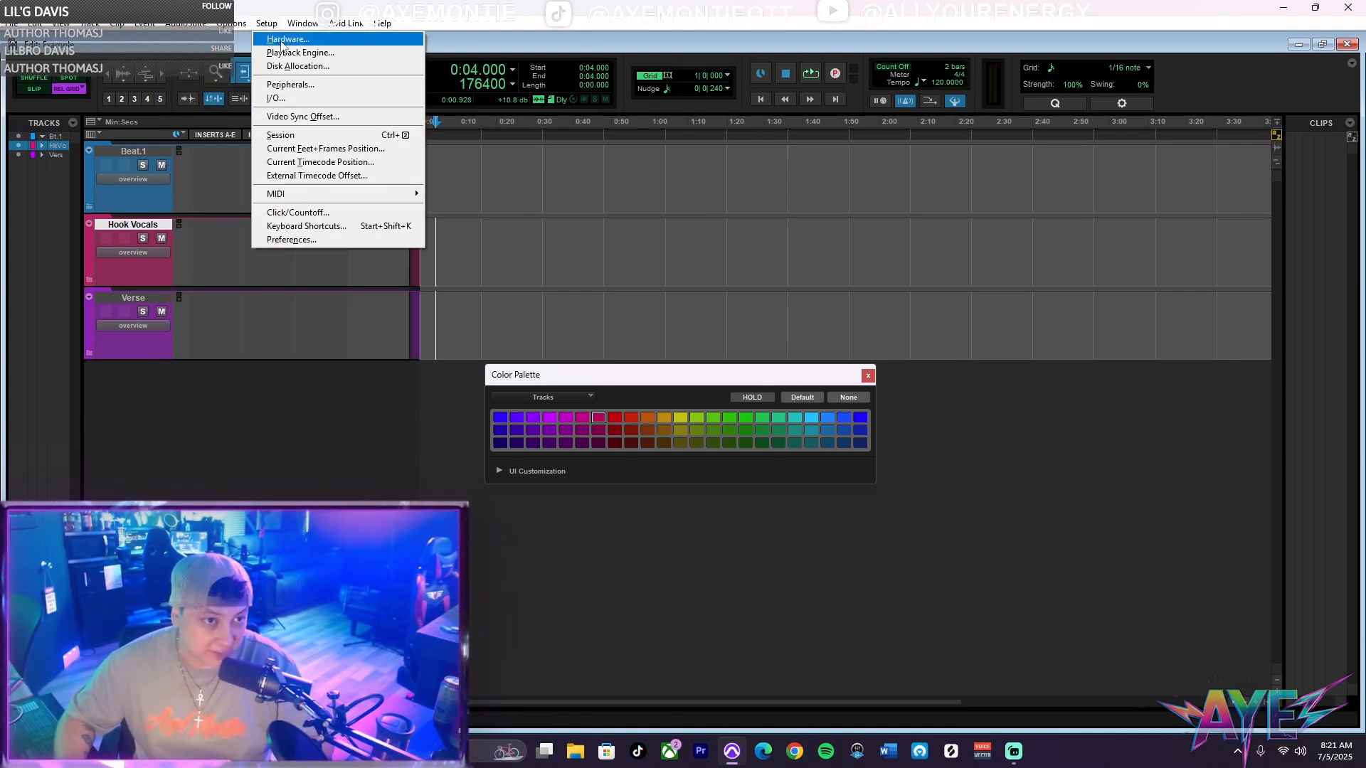
pyautogui.click(249, 438)
pyautogui.hotkey('ctrl', 'shift', 'n')
pyautogui.click(532, 255)
pyautogui.click(556, 276)
pyautogui.click(629, 257)
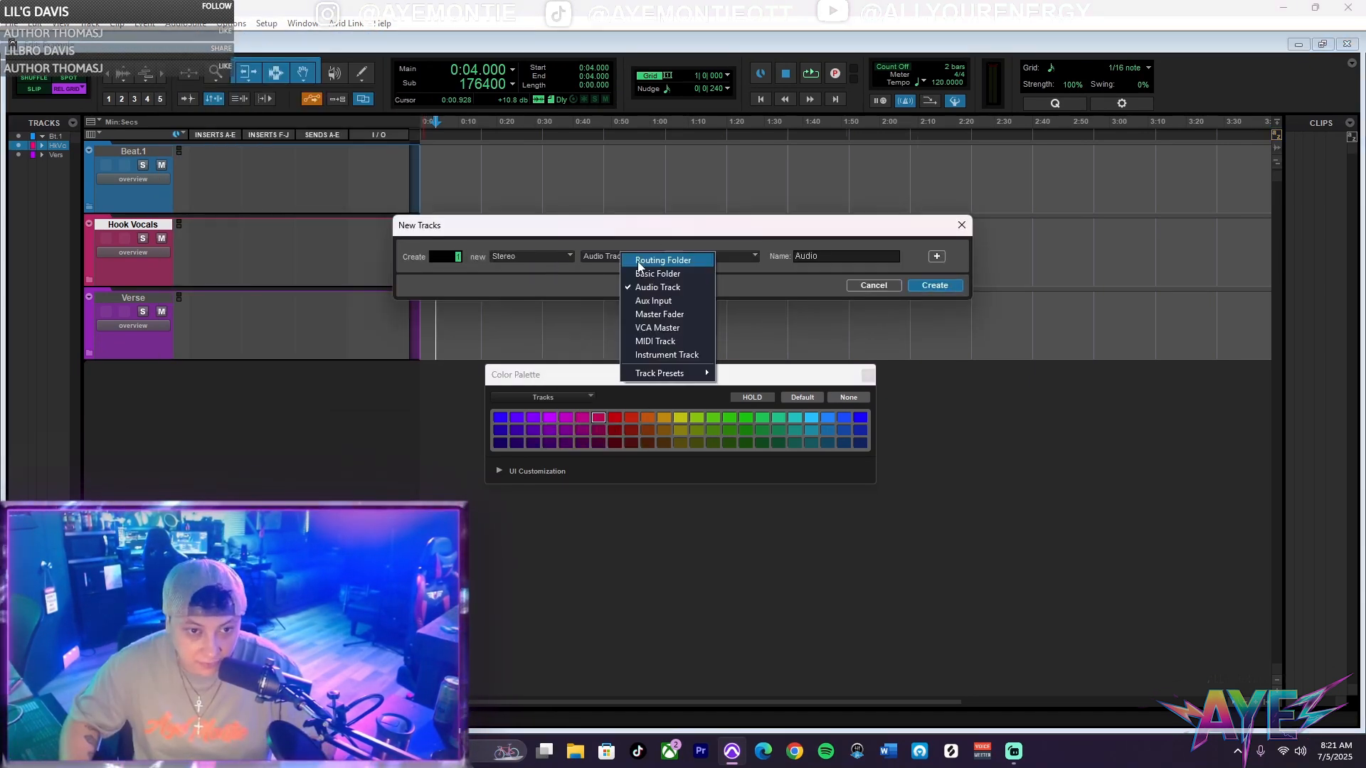
pyautogui.click(647, 299)
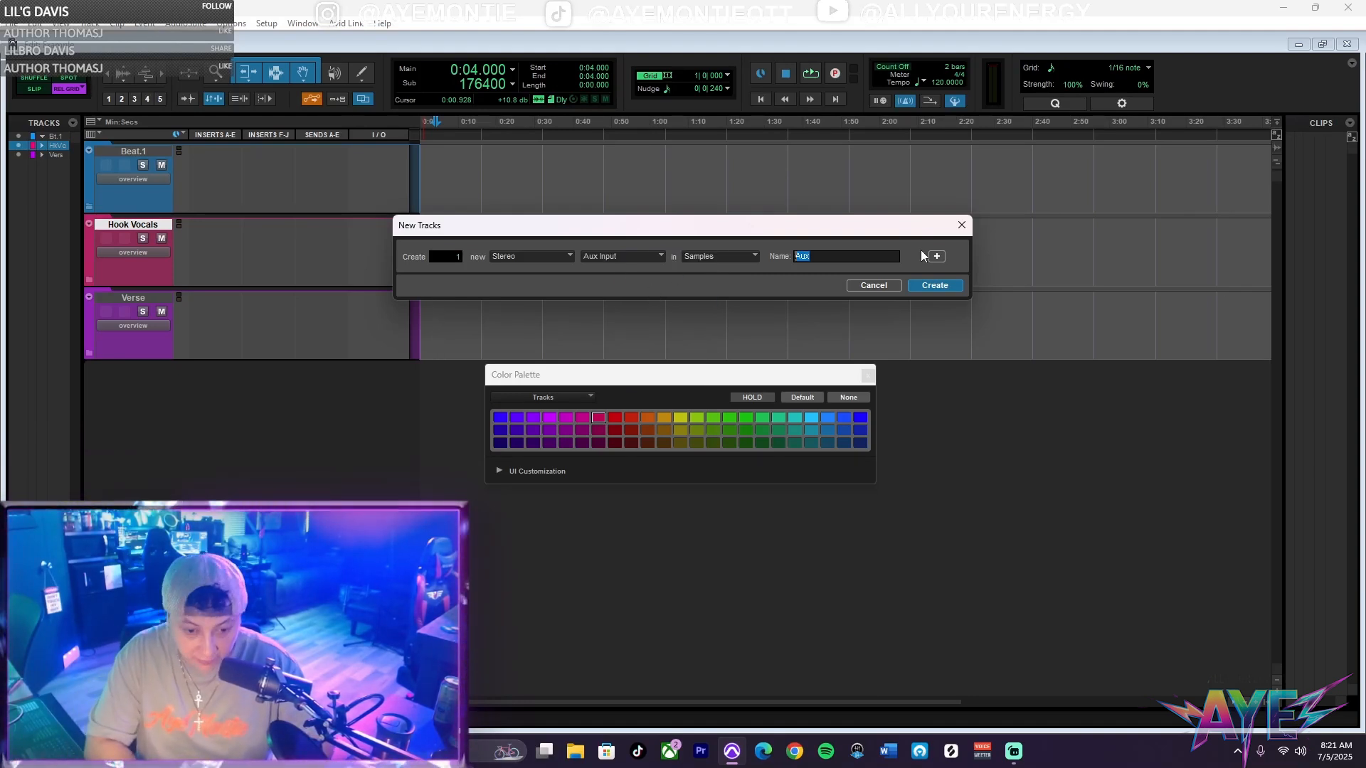
pyautogui.write('Vocal Bus')
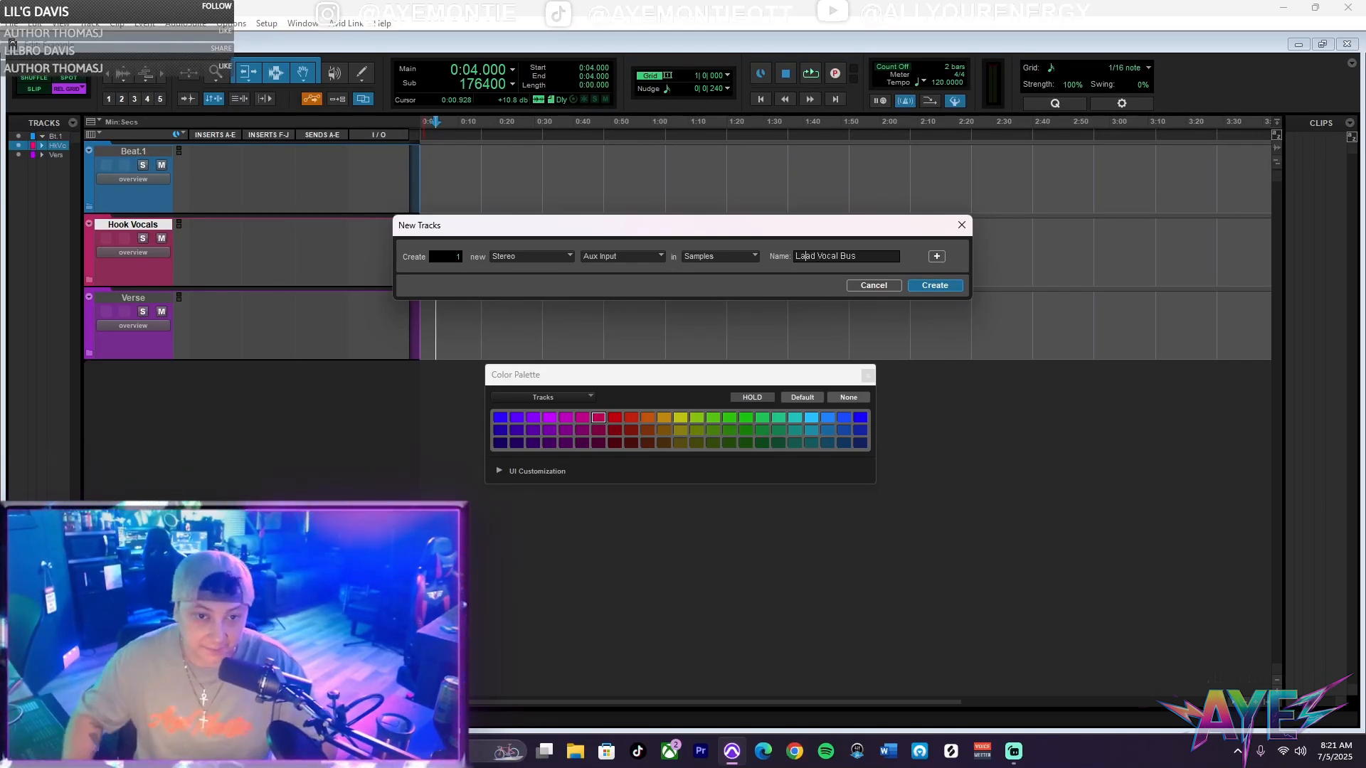
# Add one stereo aux input named Backing Vocal Bus to the new-tracks definition.
pyautogui.click(936, 256)
pyautogui.click(622, 279)
pyautogui.click(624, 326)
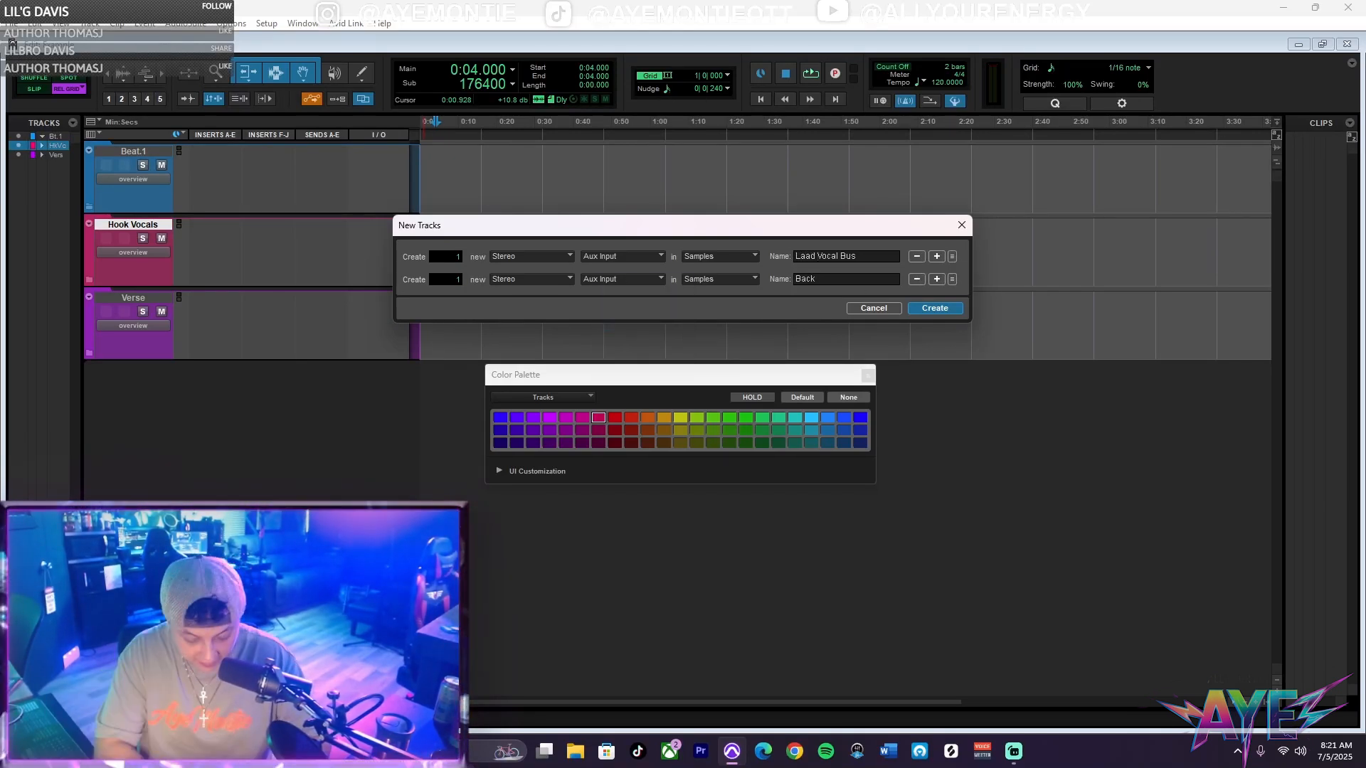
pyautogui.write('Backing Vocal')
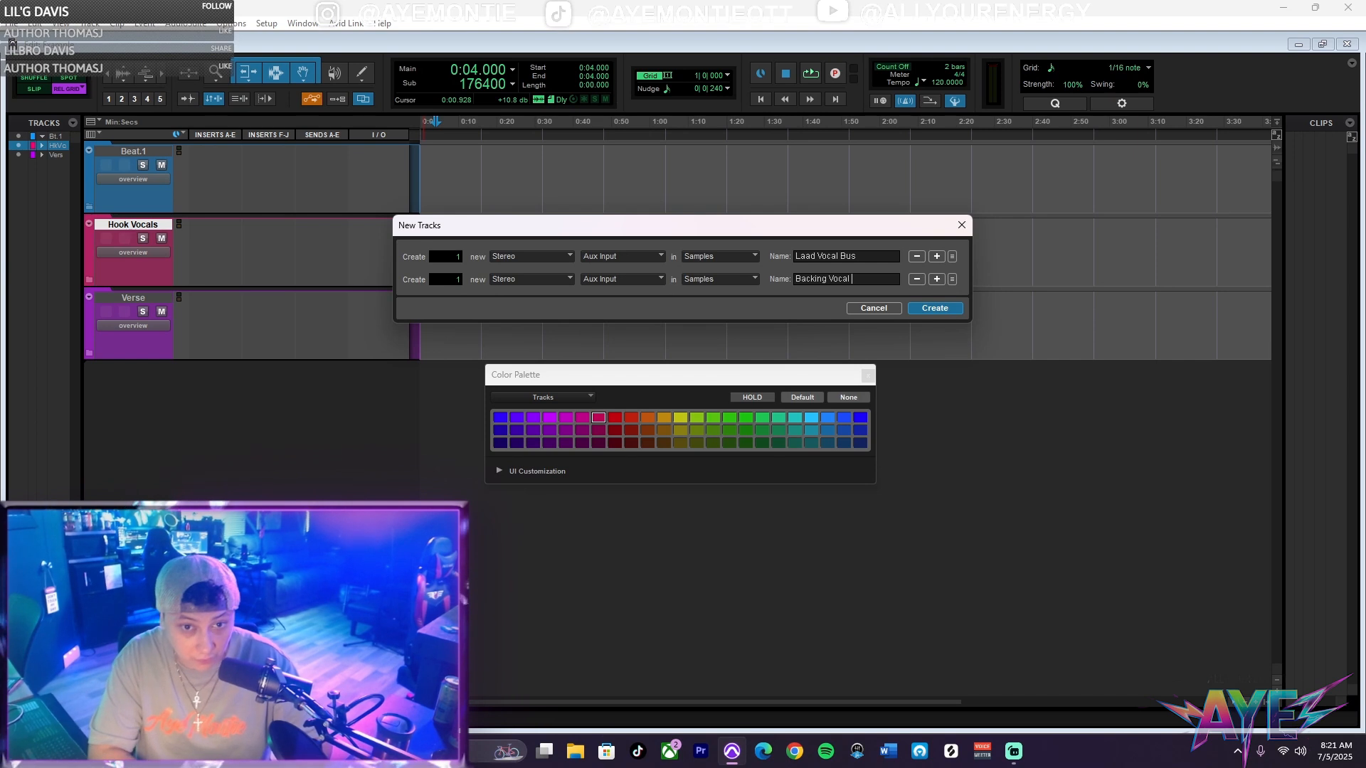
pyautogui.write(' Bus')
# Add one stereo aux input named Adlib Bus to the new-tracks definition.
pyautogui.click(936, 279)
pyautogui.click(636, 305)
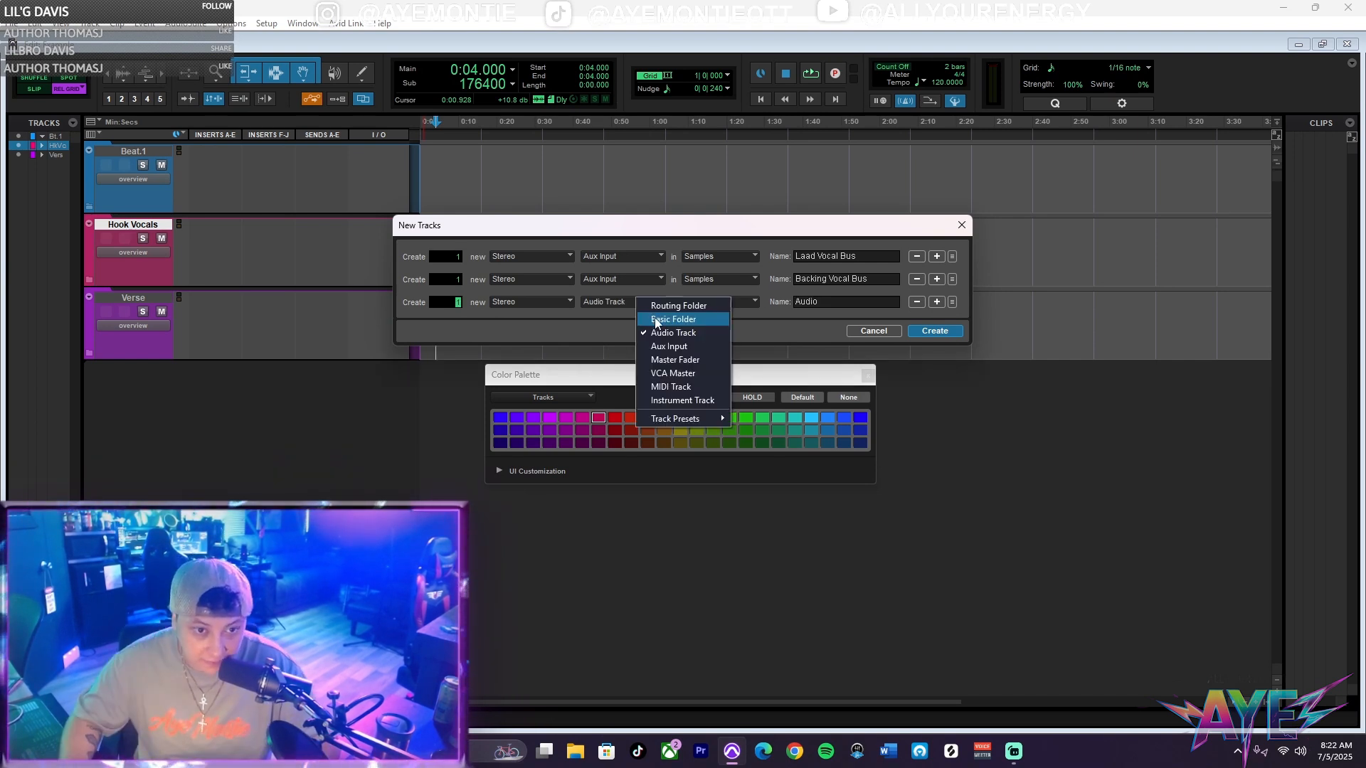
pyautogui.click(654, 347)
pyautogui.click(795, 302)
pyautogui.write('Adlib Bus')
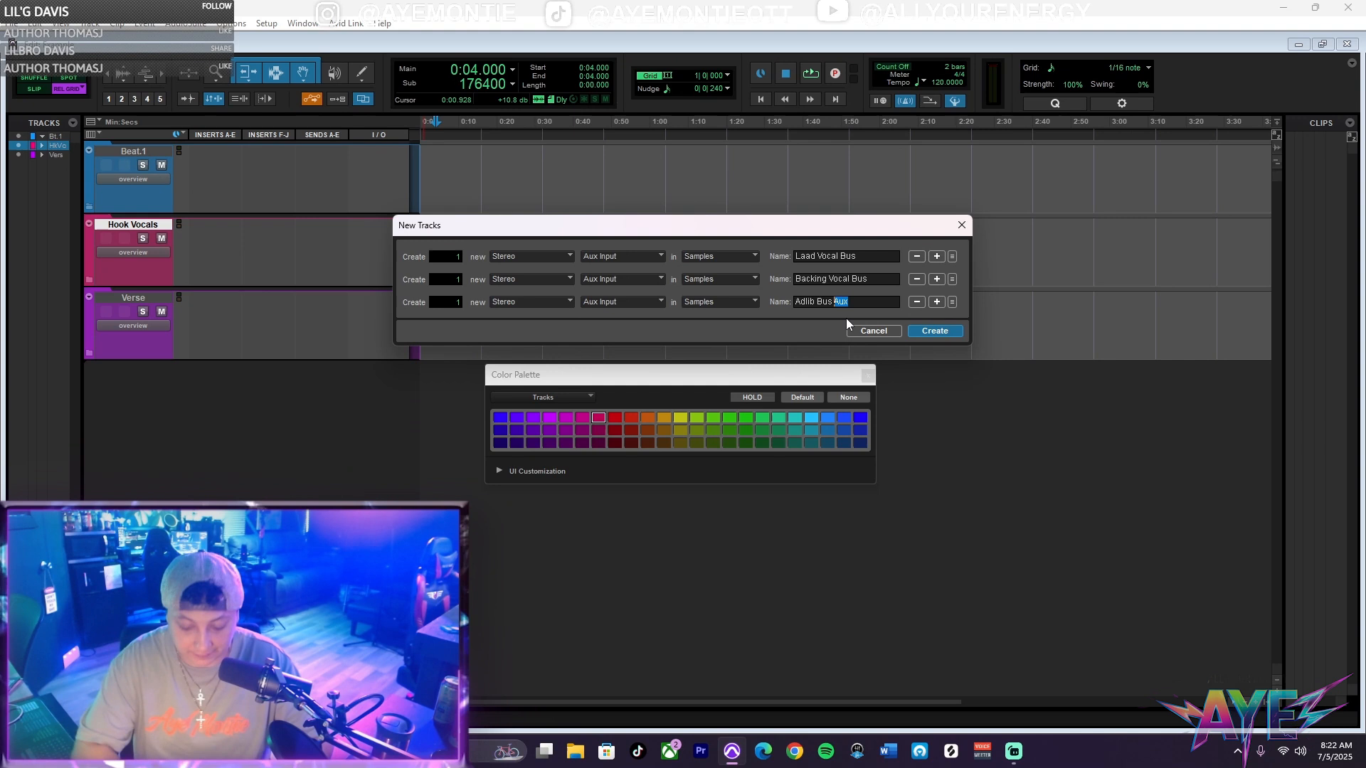
# Add one stereo track named Reverb Bus to the new-tracks definition.
pyautogui.click(937, 301)
pyautogui.click(556, 316)
pyautogui.click(585, 343)
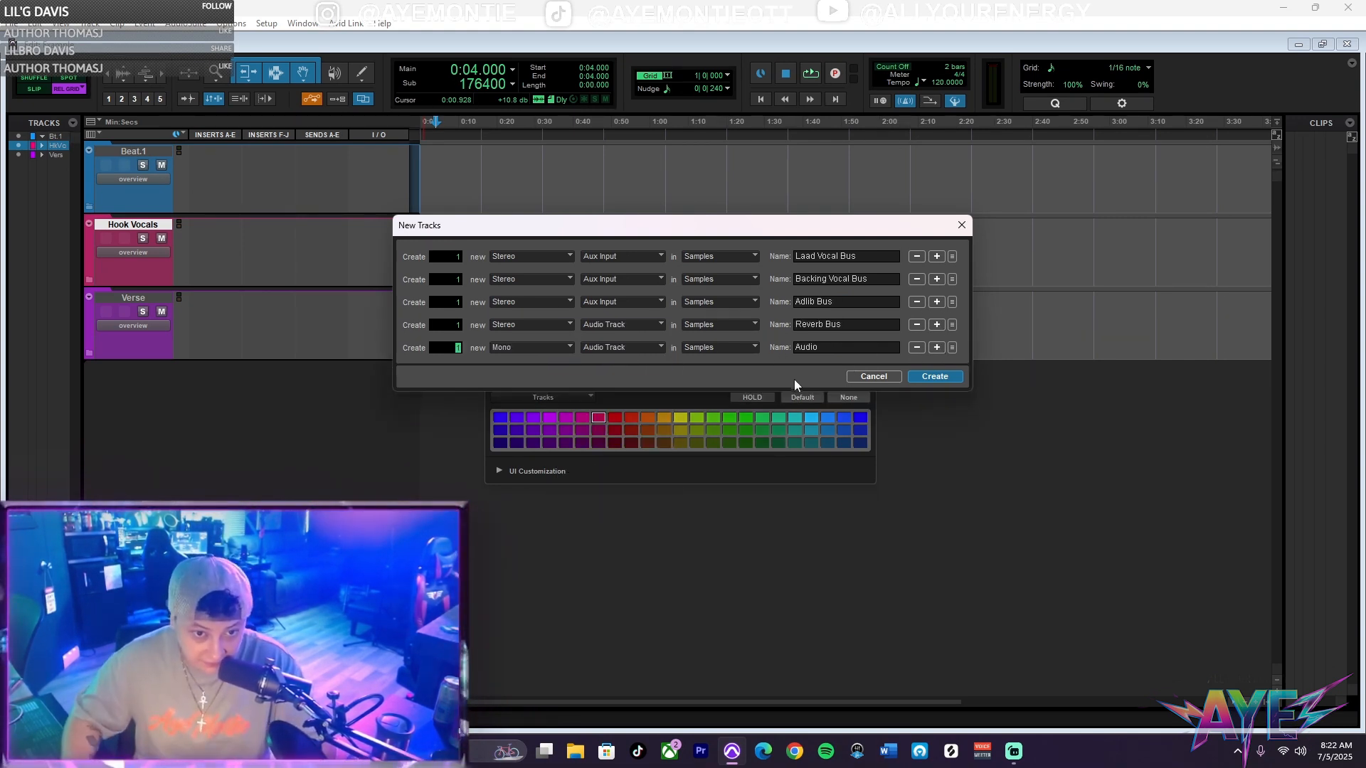
# Add one stereo track named Delay Bus to the new-tracks definition.
pyautogui.write('Delay Bus')
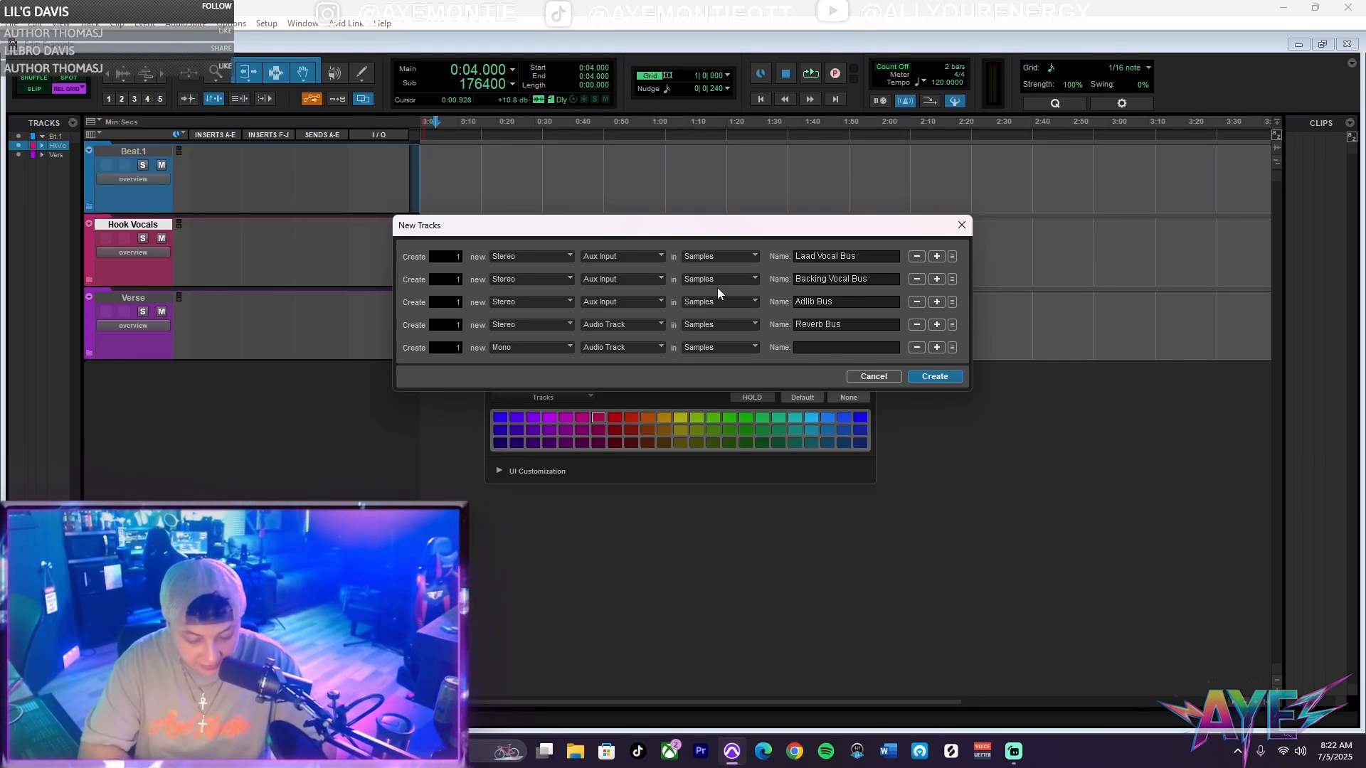
pyautogui.click(532, 347)
pyautogui.click(585, 368)
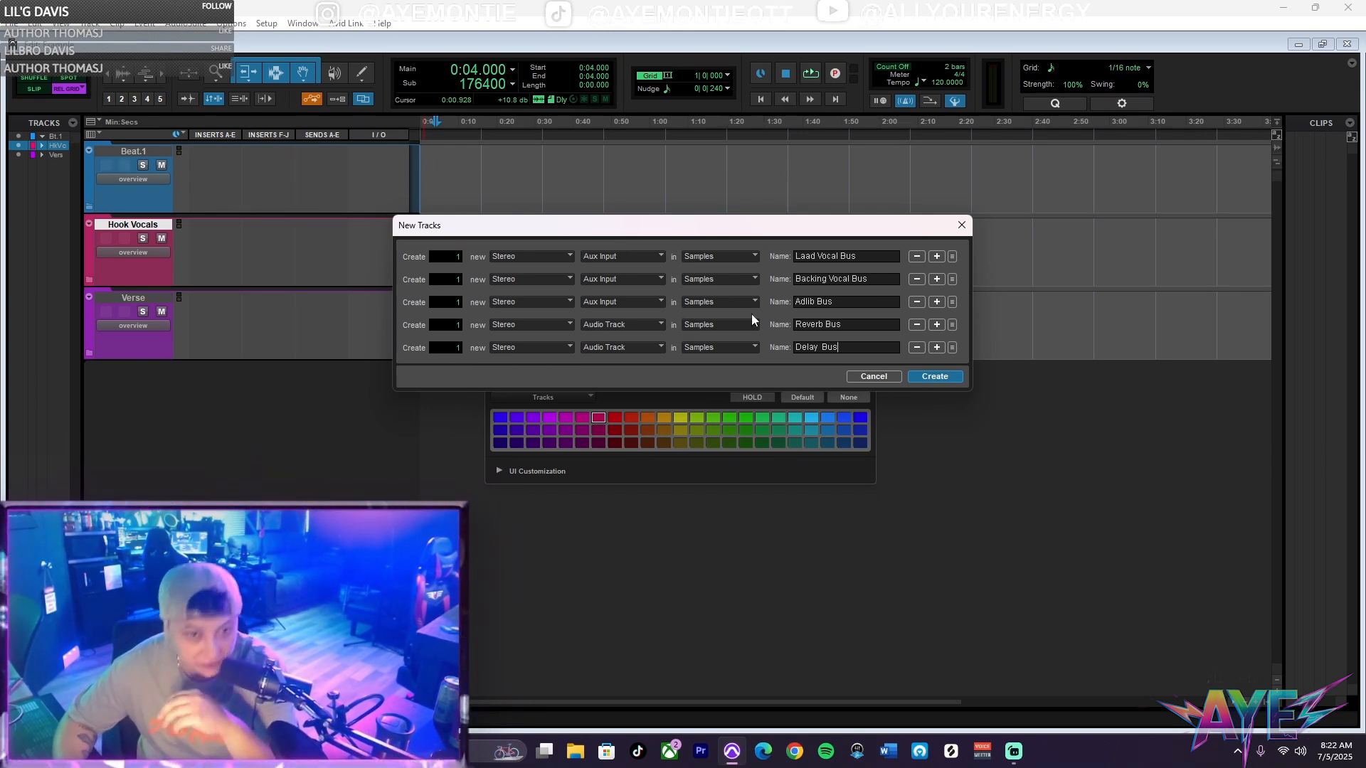
pyautogui.click(937, 348)
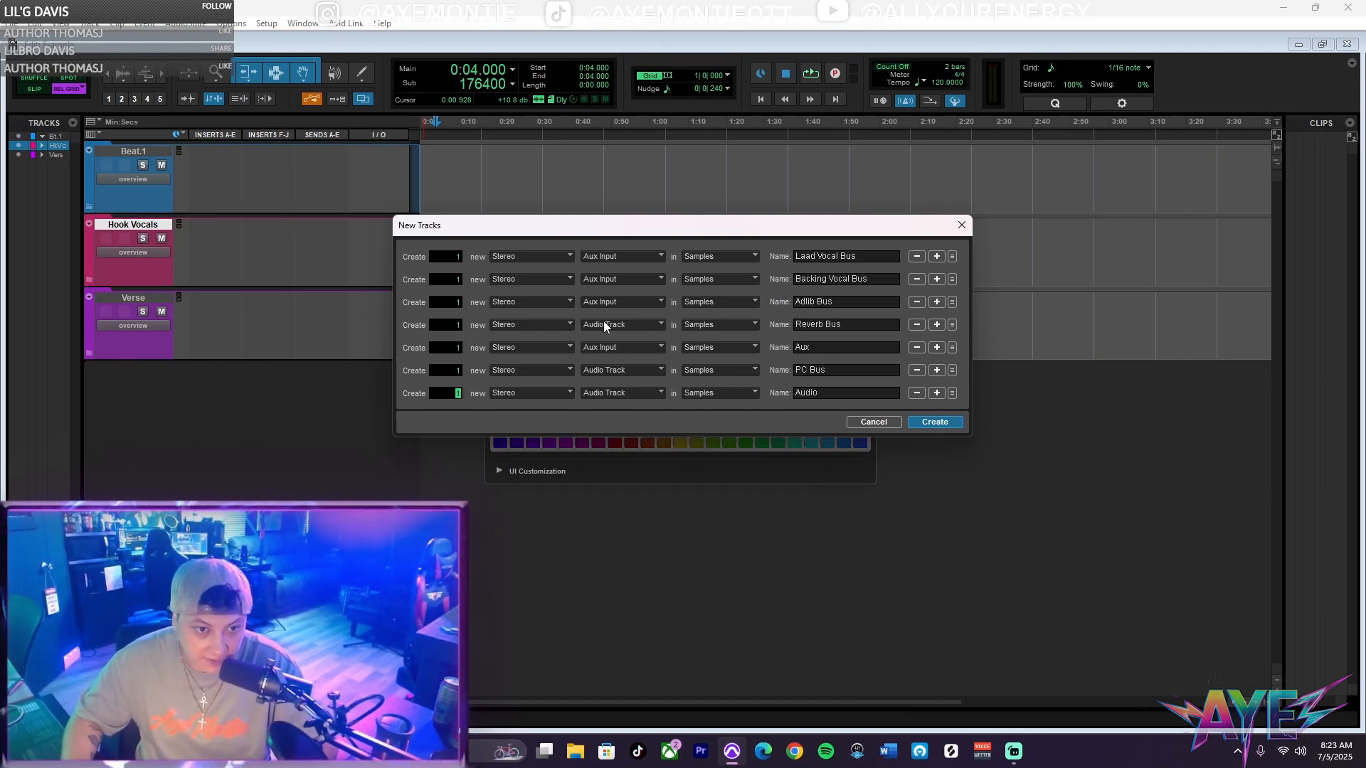
# Change the type of the Reverb Bus row, the PC Bus row and the last row in the new-tracks definition to Aux Input.
pyautogui.click(604, 324)
pyautogui.click(630, 370)
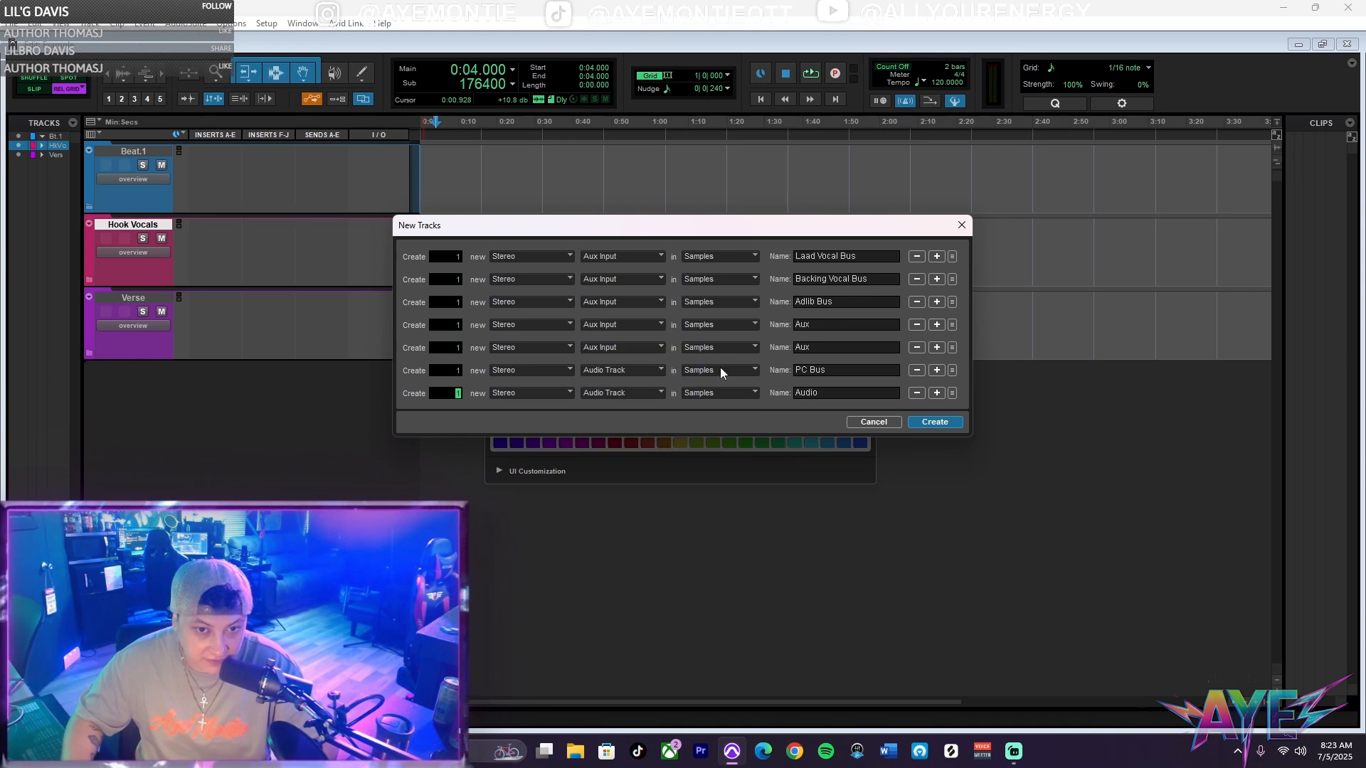
pyautogui.click(626, 370)
pyautogui.click(637, 413)
pyautogui.click(629, 394)
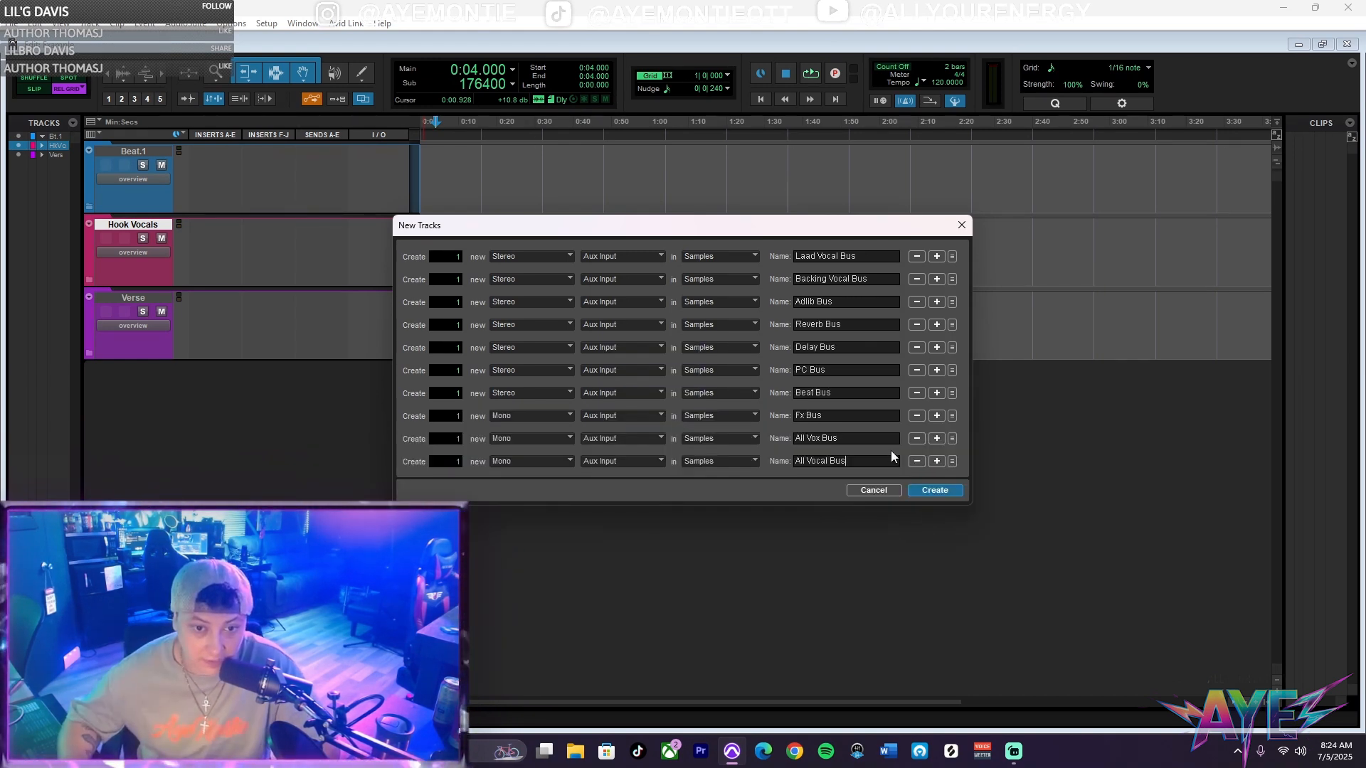
# Add one stereo aux input named Submaster to the definition and create all the defined tracks.
pyautogui.click(935, 461)
pyautogui.click(601, 484)
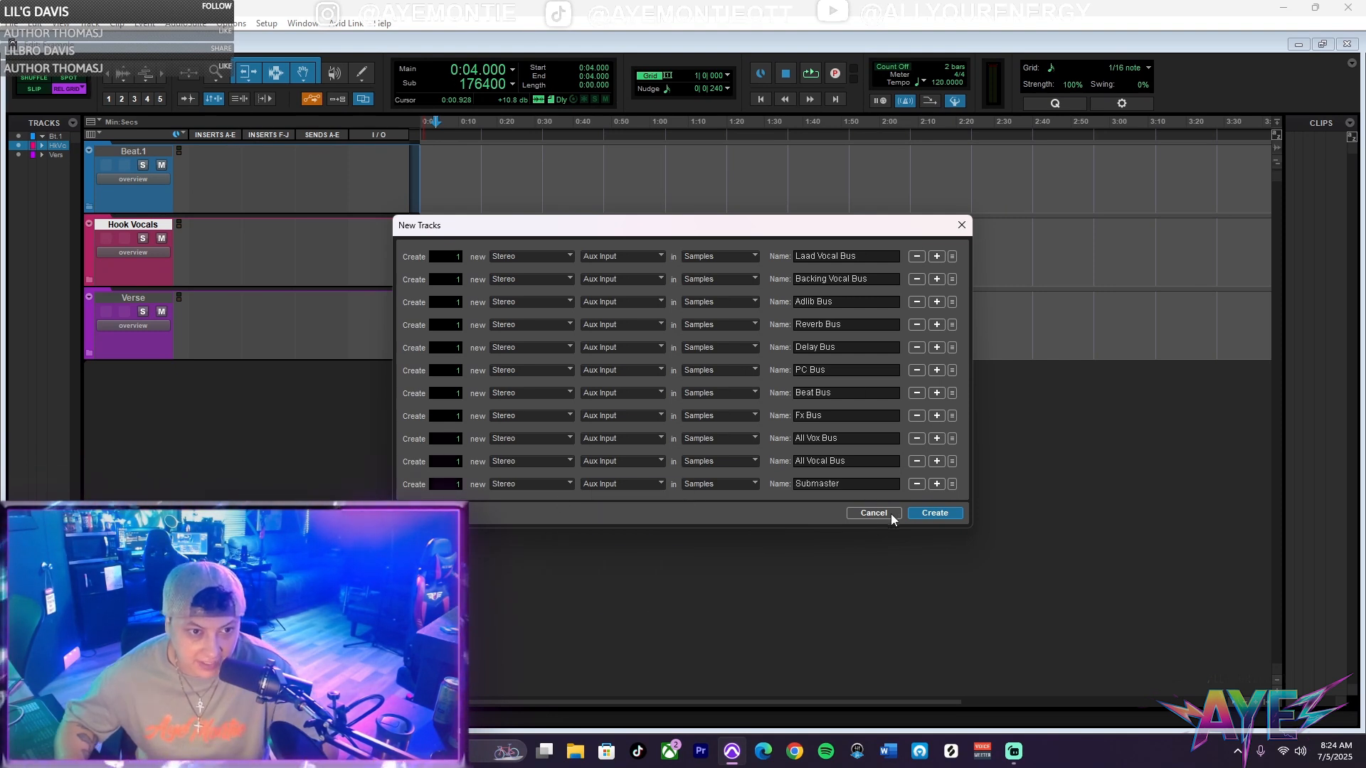
pyautogui.click(934, 512)
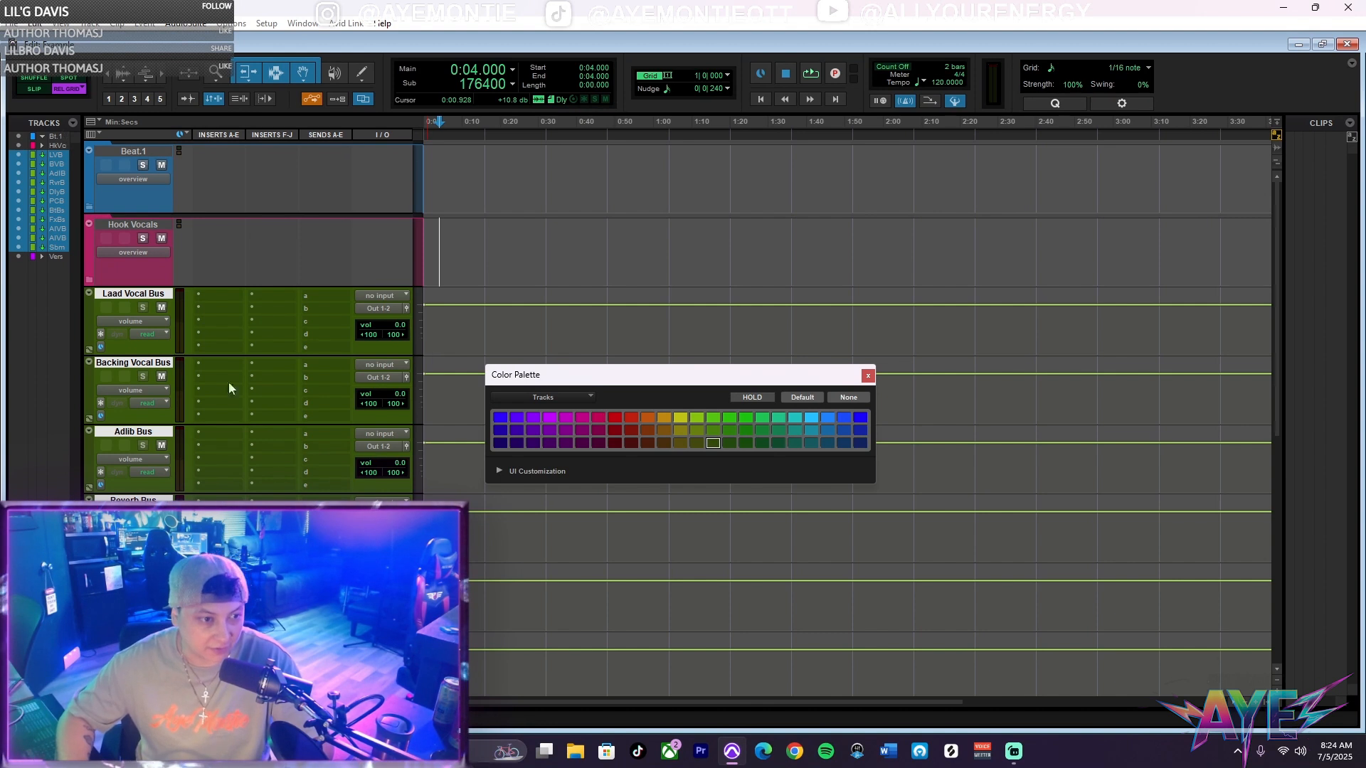
# Move the bus tracks from Laad Vocal Bus through All Vocal Bus, excluding Submaster, into a new basic folder named Aux.
pyautogui.scroll(-6, 264, 359)
pyautogui.scroll(6, 342, 306)
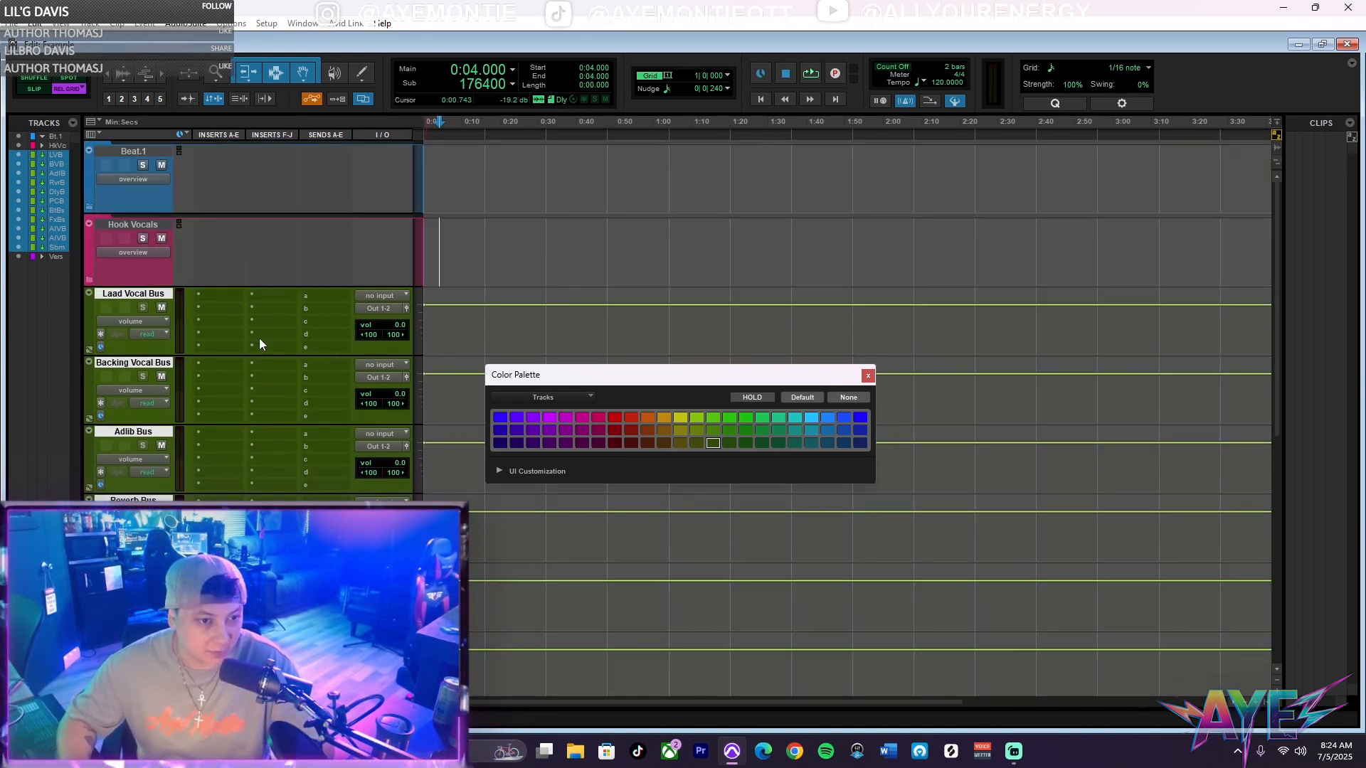
pyautogui.click(142, 225)
pyautogui.click(161, 292)
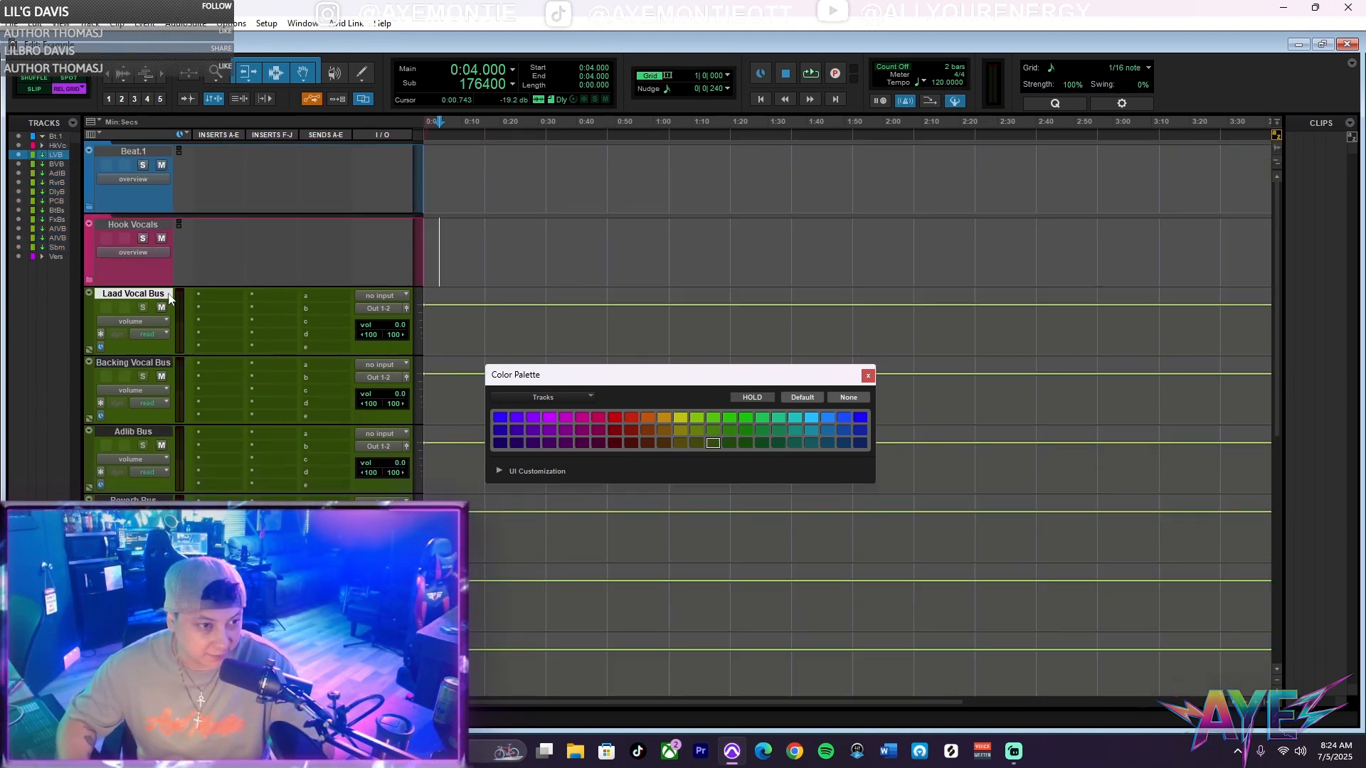
pyautogui.scroll(-6, 155, 434)
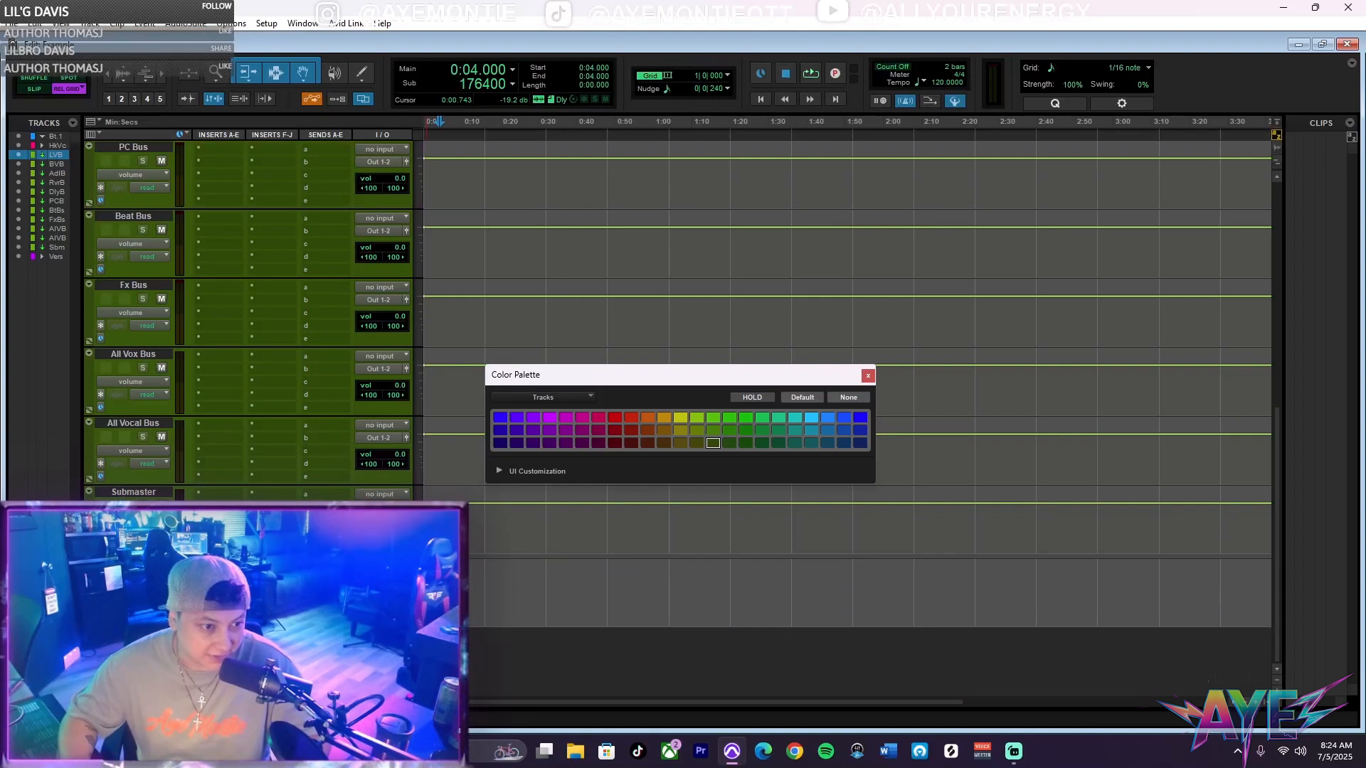
pyautogui.keyDown('shift'); pyautogui.click(135, 424); pyautogui.keyUp('shift')
pyautogui.scroll(6, 135, 420)
pyautogui.rightClick(121, 291)
pyautogui.moveTo(154, 350)
pyautogui.click(271, 347)
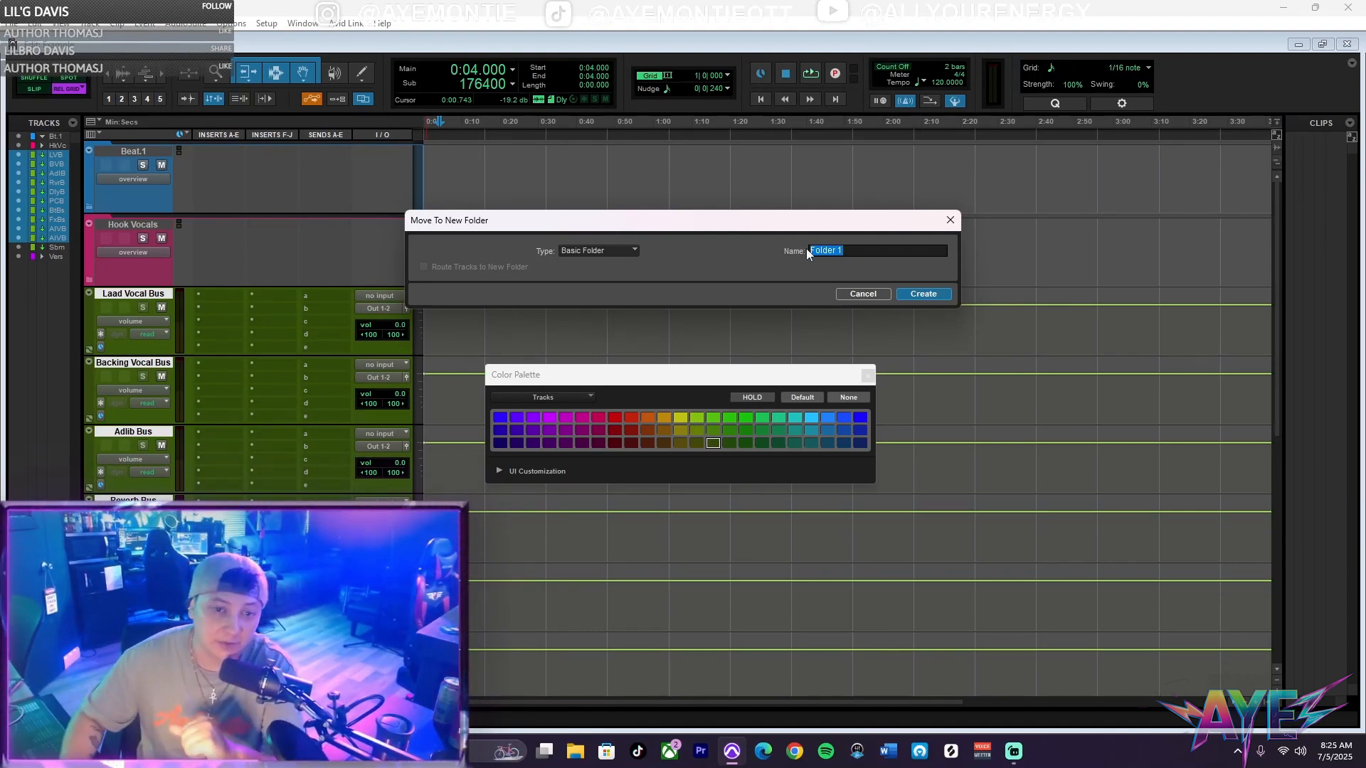
pyautogui.write('Aux')
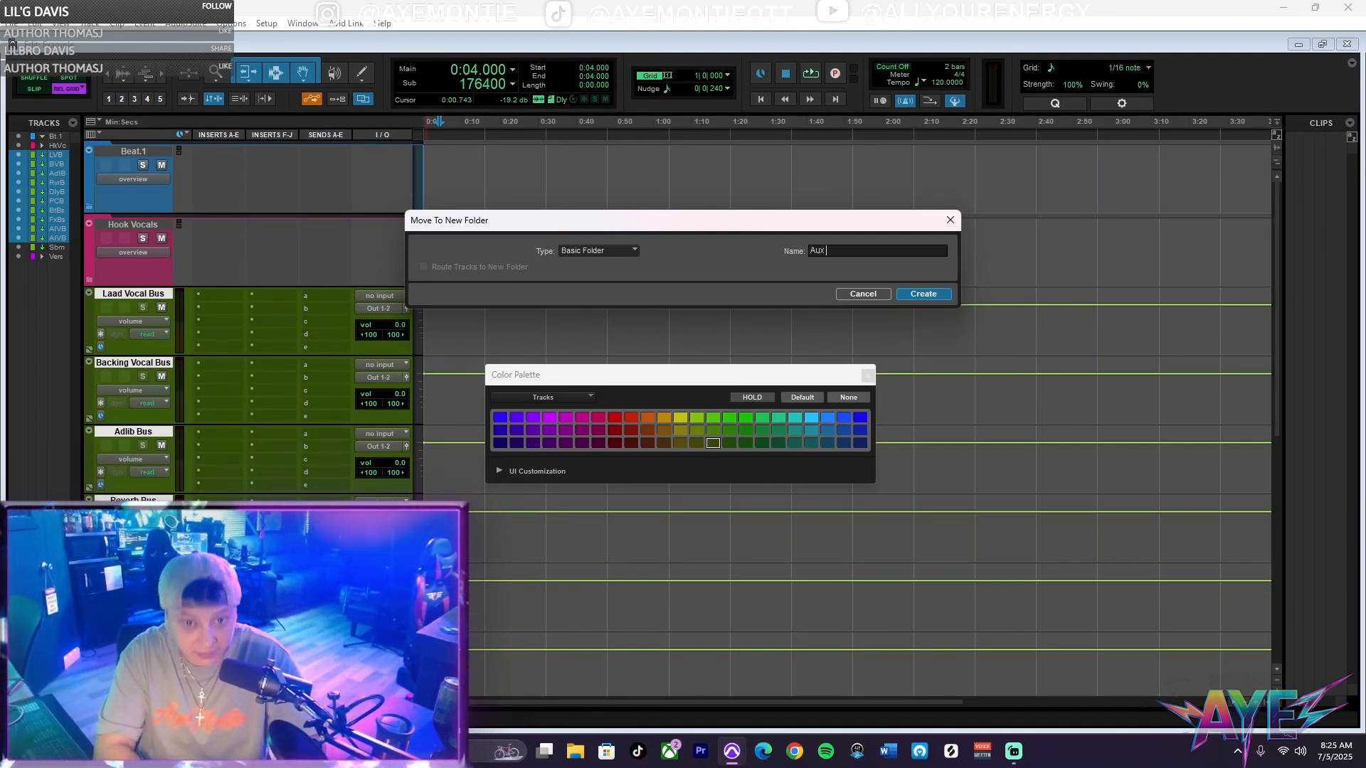
pyautogui.press('Return')
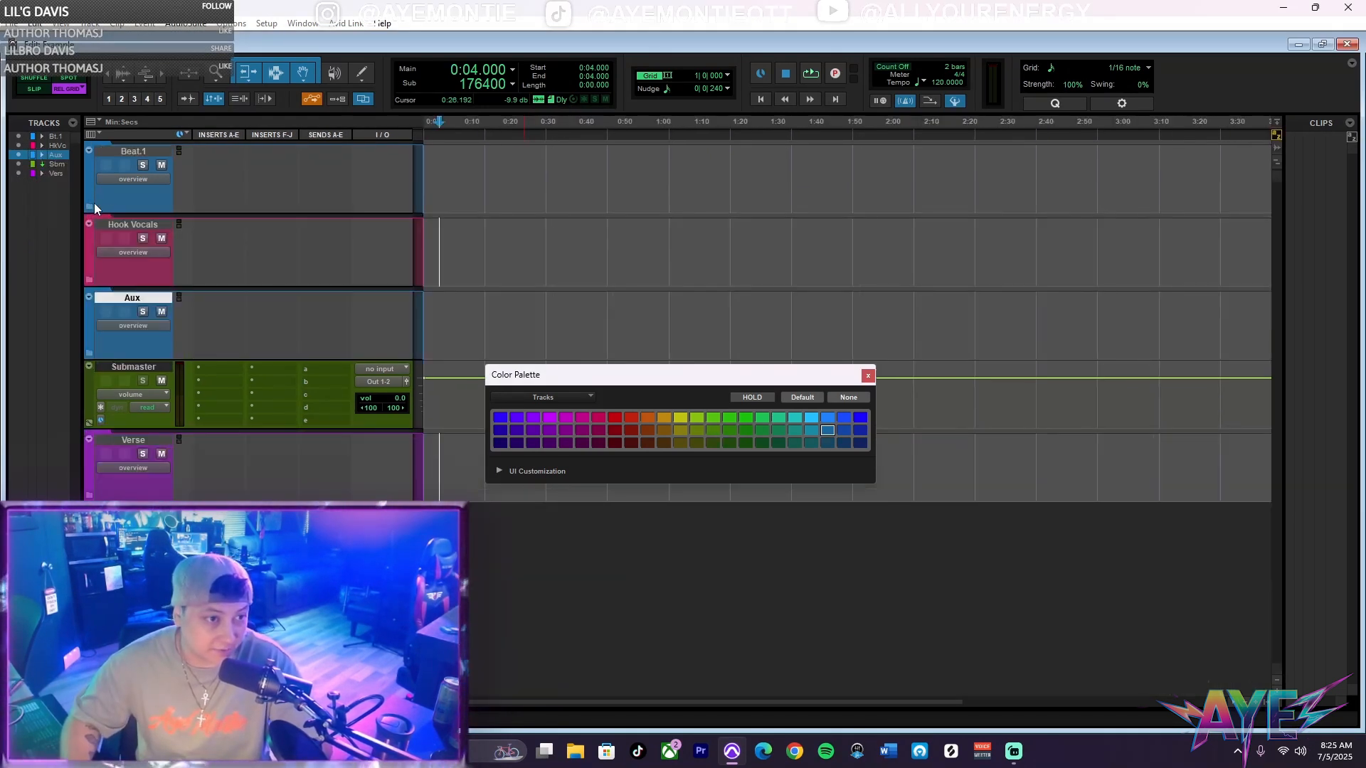
# Move the Verse folder directly above the Aux folder in the track order.
pyautogui.scroll(1, 317, 280)
pyautogui.scroll(-8, 323, 259)
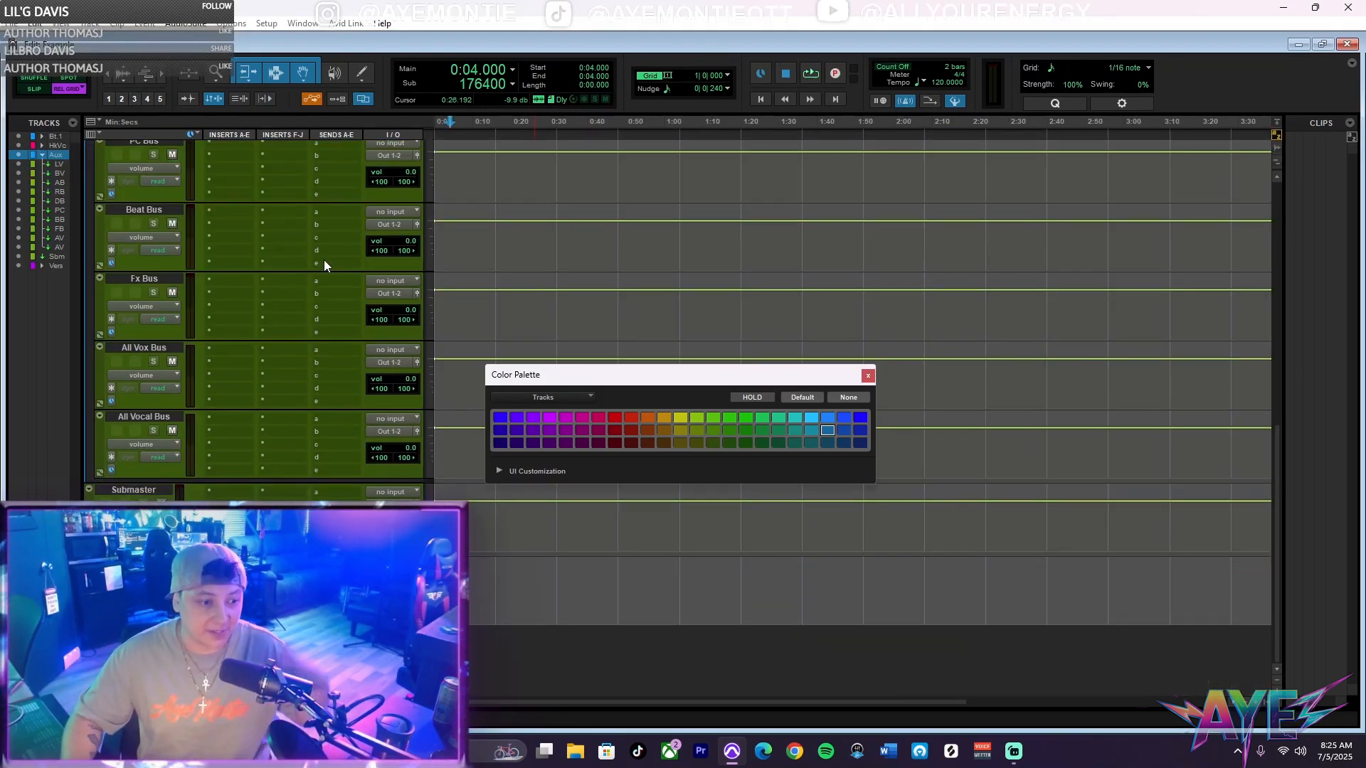
pyautogui.moveTo(55, 265); pyautogui.dragTo(134, 295)
pyautogui.scroll(4, 127, 182)
pyautogui.scroll(-4, 146, 383)
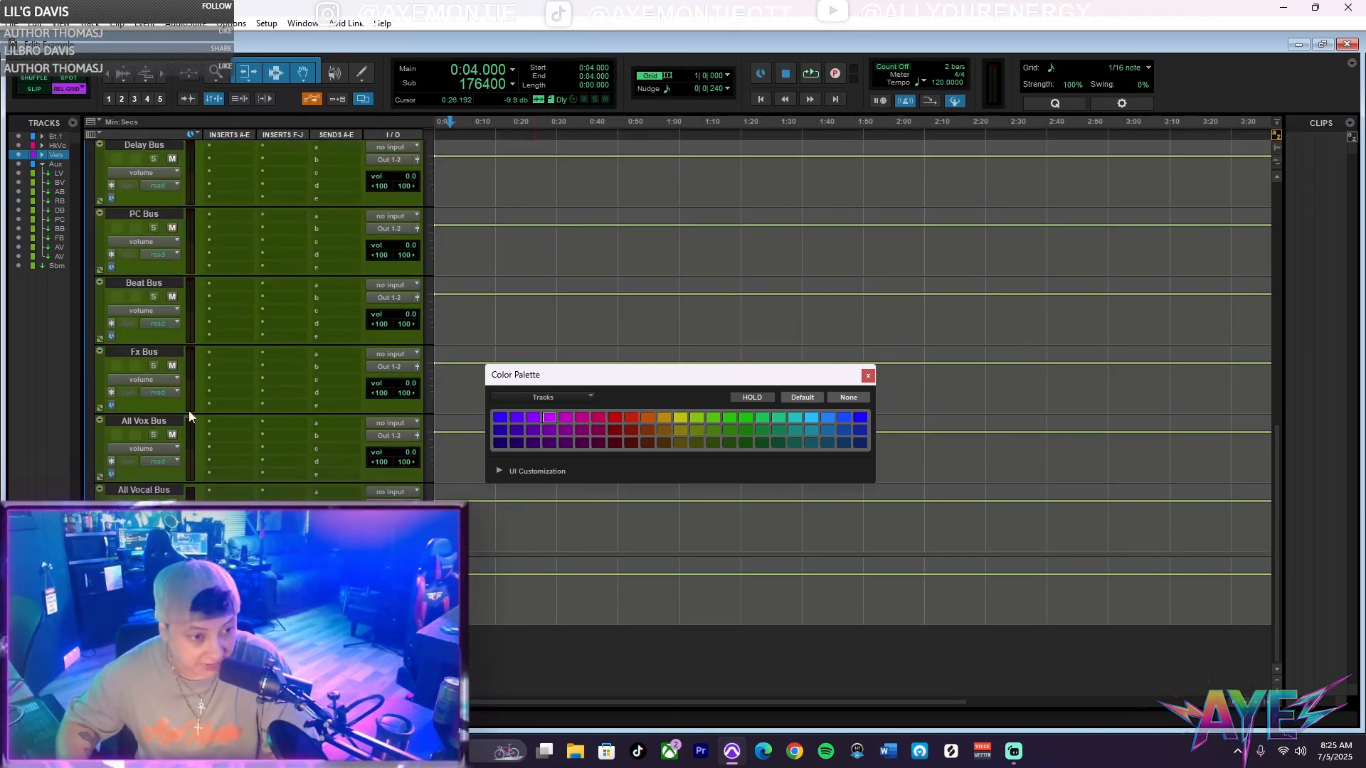
pyautogui.scroll(4, 268, 424)
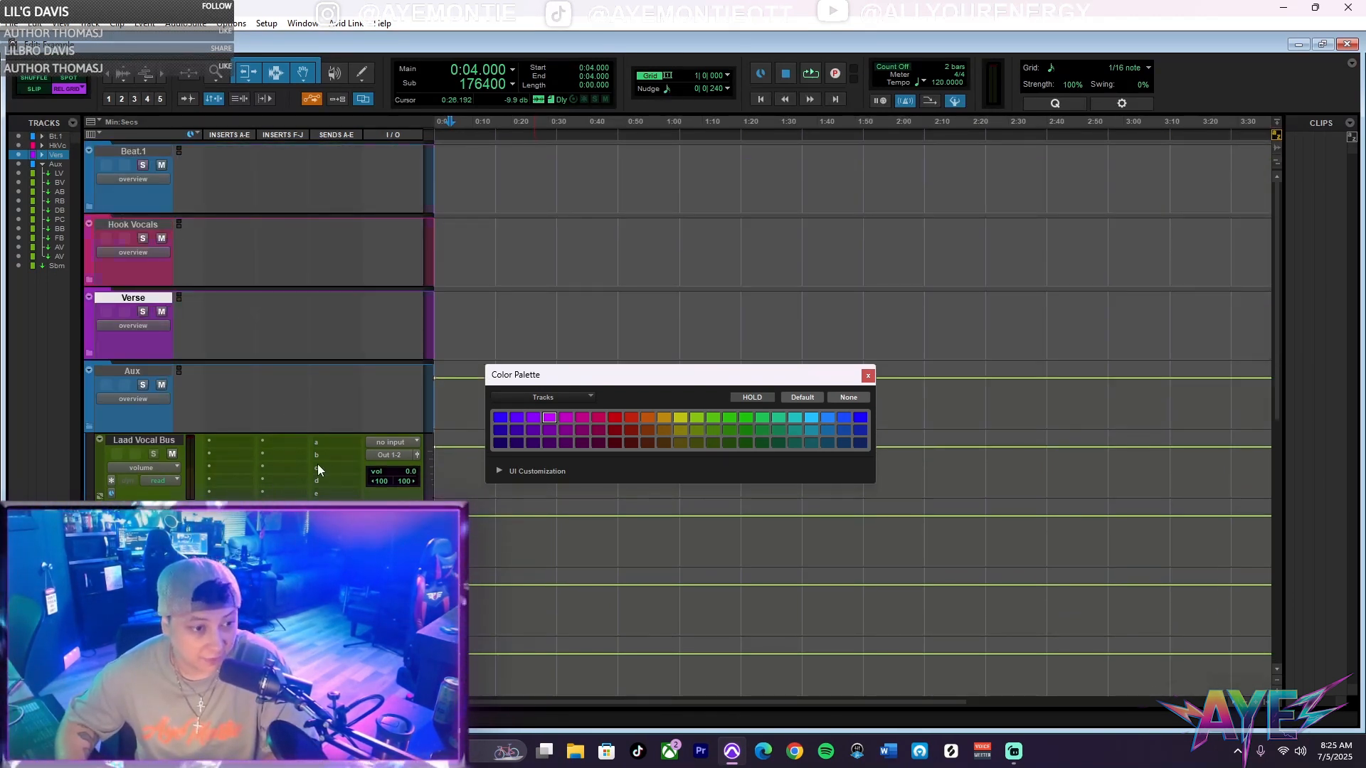
# Set the Laad Vocal Bus track's input to Vocal Bus (Stereo) and its output to Vocal SubMix (Stereo).
pyautogui.scroll(-2, 313, 459)
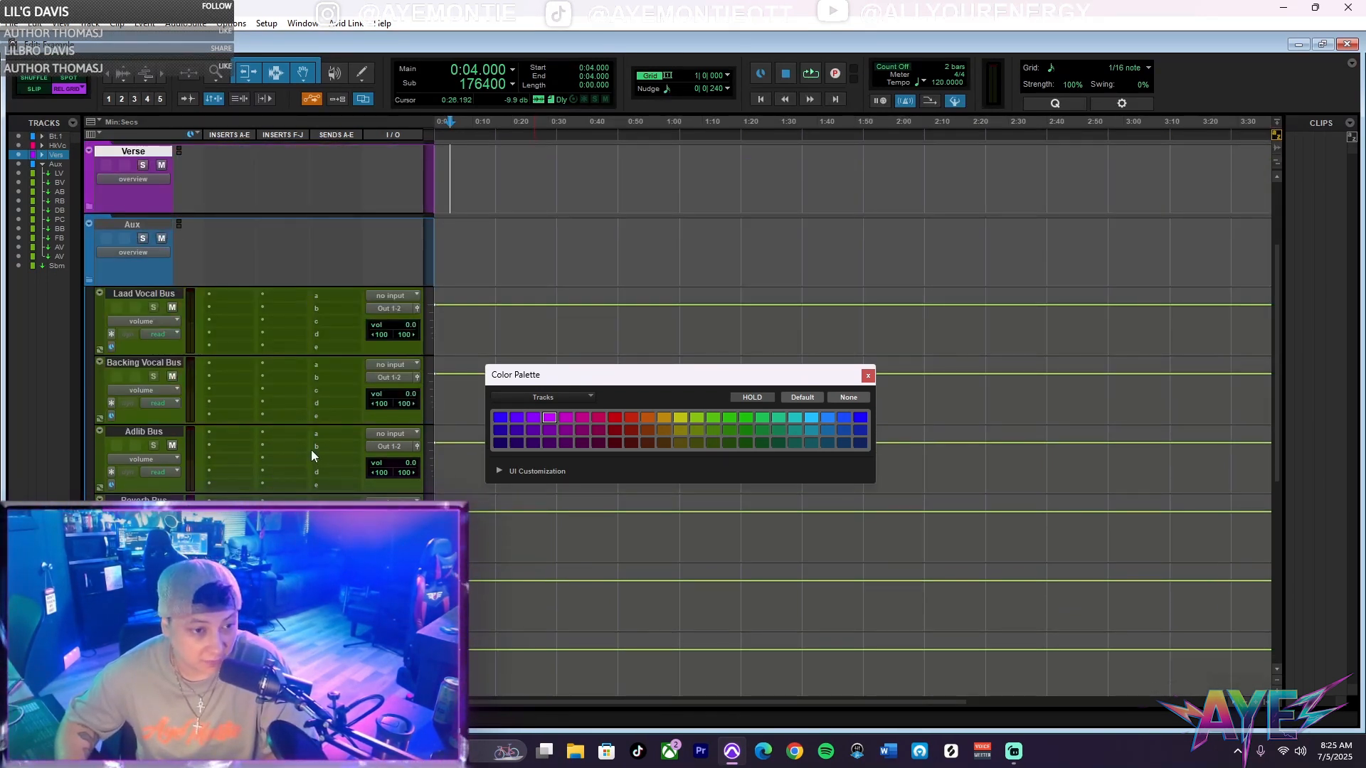
pyautogui.click(393, 296)
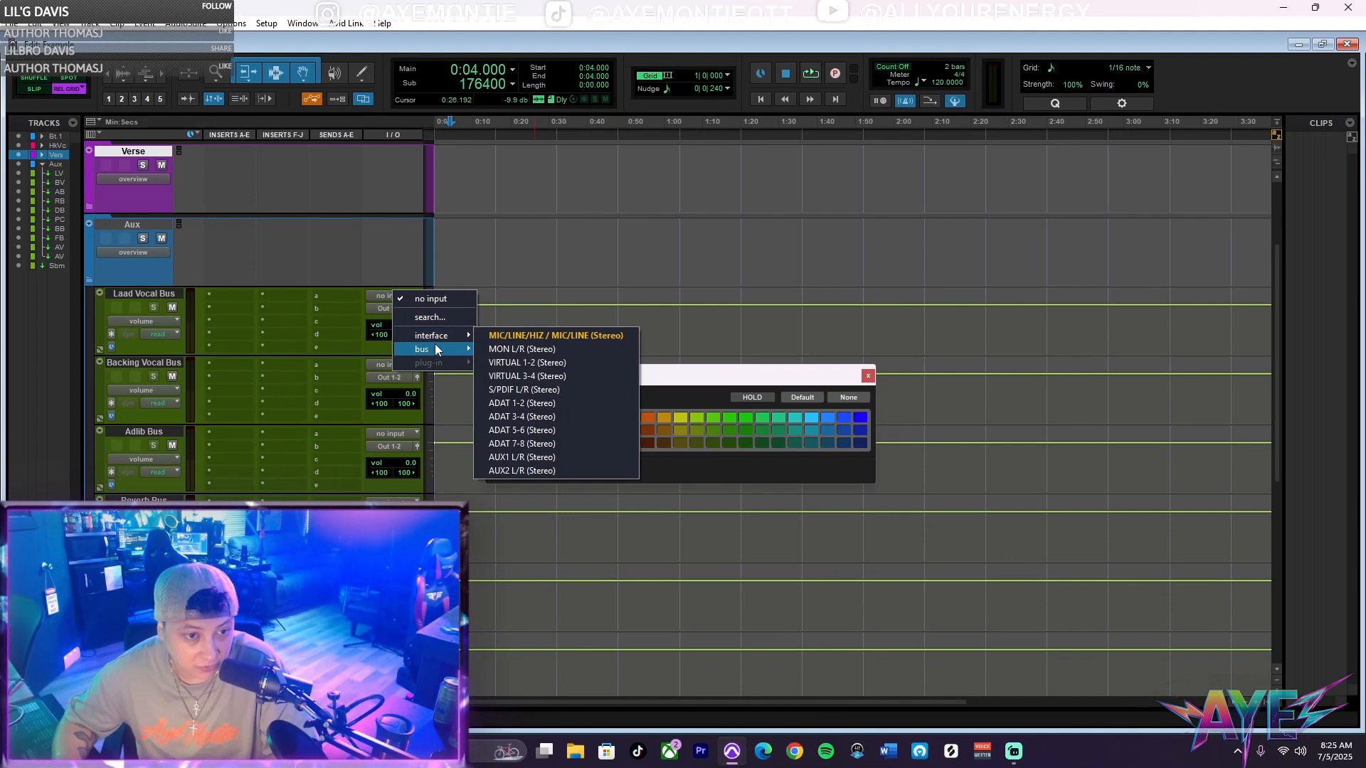
pyautogui.moveTo(433, 348)
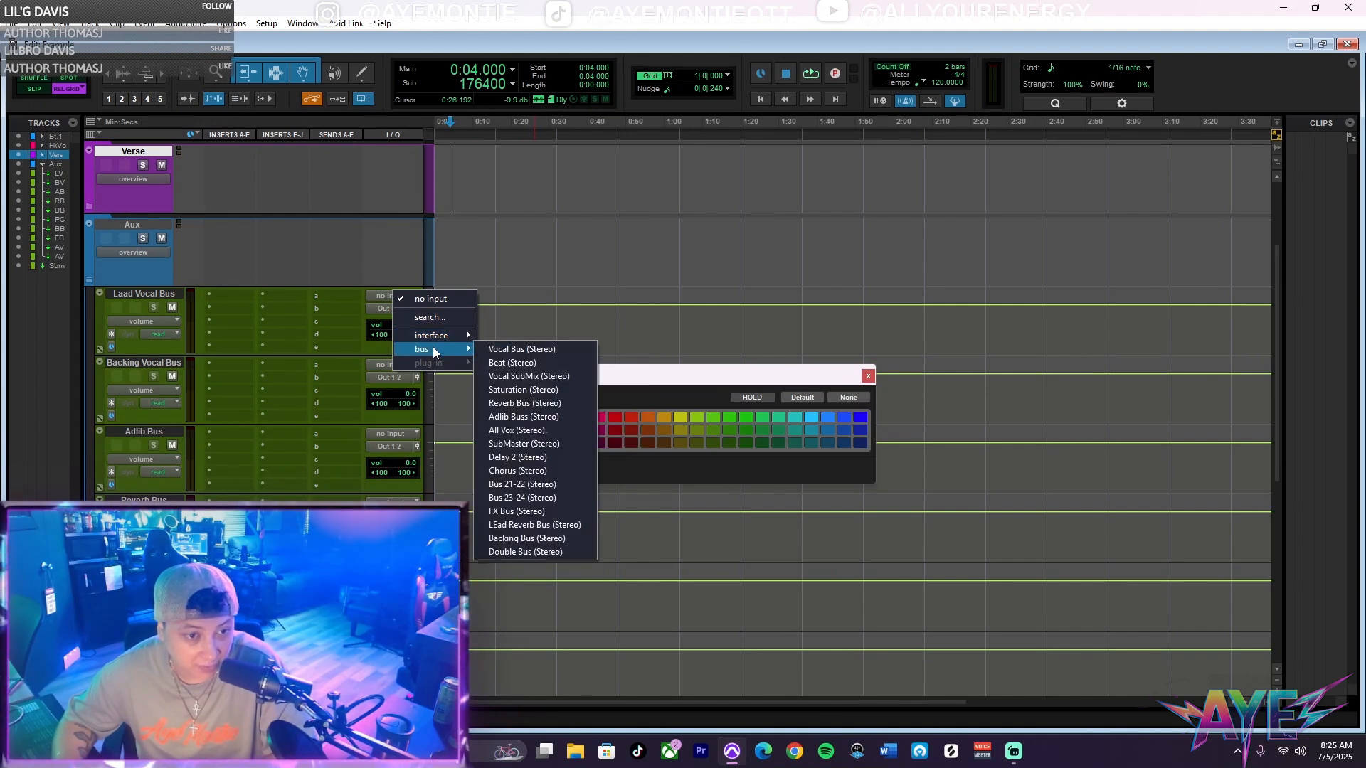
pyautogui.click(522, 348)
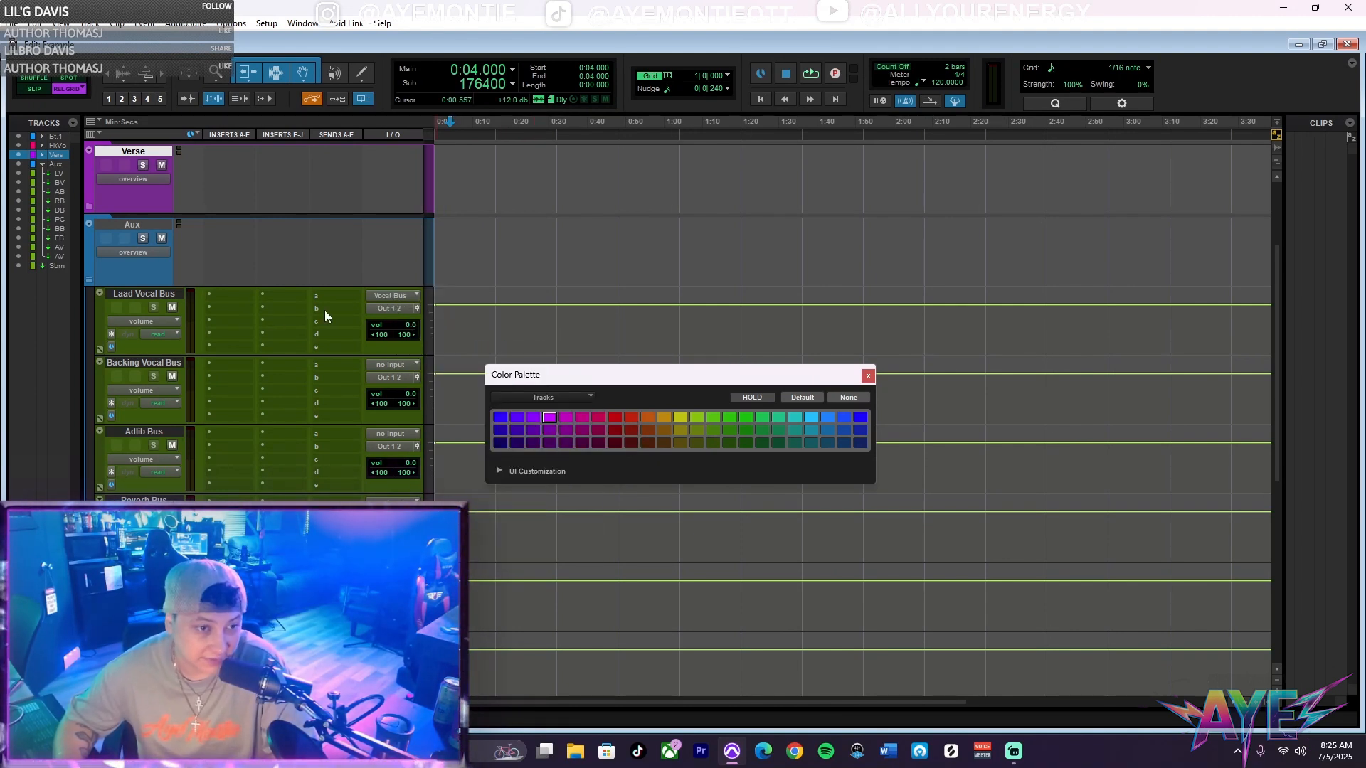
pyautogui.click(388, 308)
pyautogui.moveTo(427, 364)
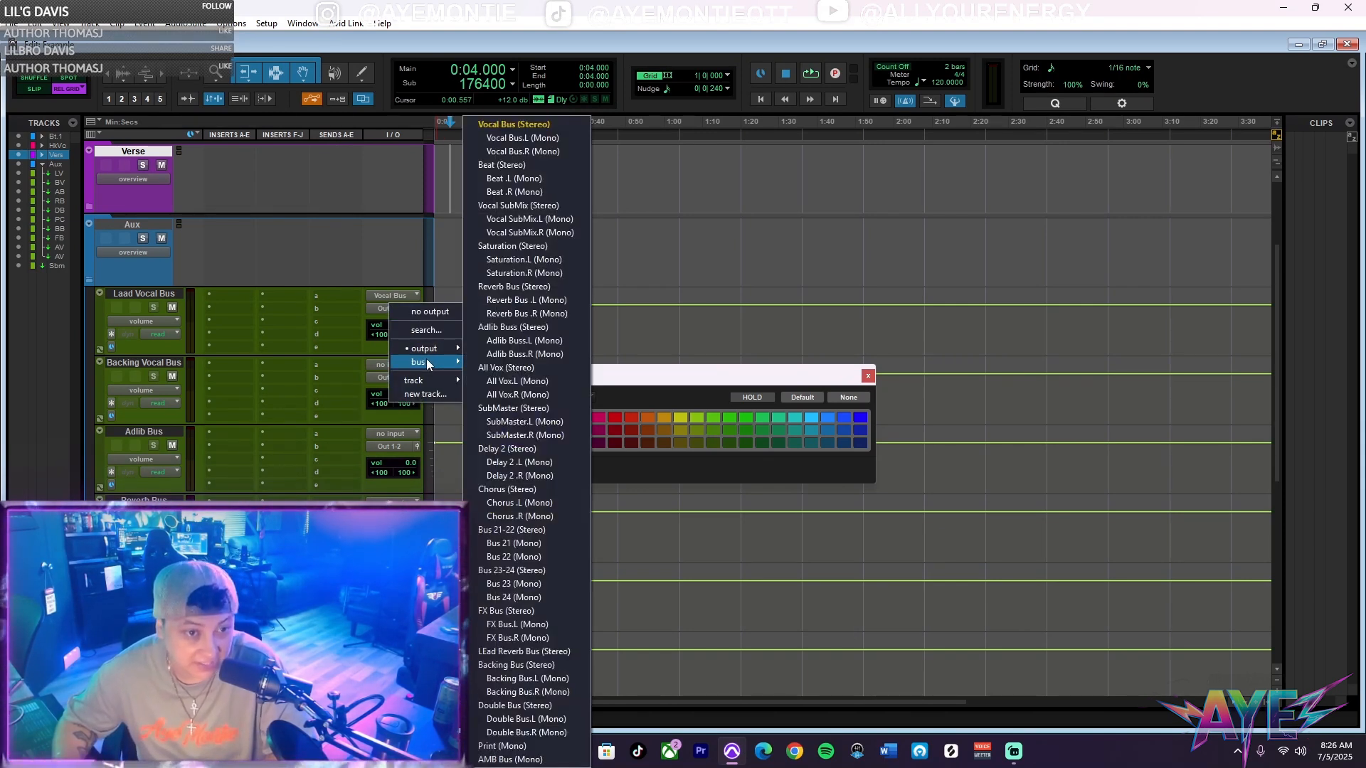
pyautogui.click(518, 205)
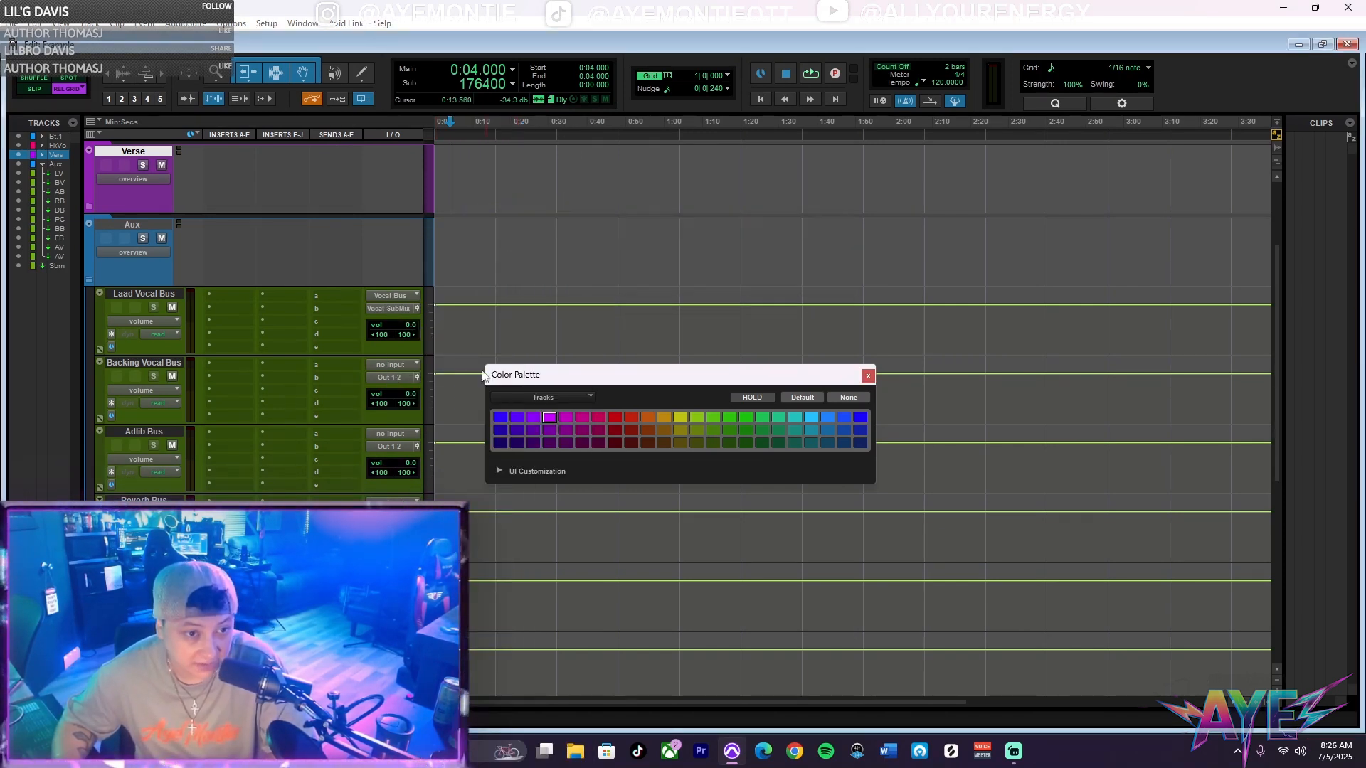
# Set the Laad Vocal Bus track's input to Vocal SubMix (Stereo) and its output to Vocal Bus (Stereo).
pyautogui.click(390, 296)
pyautogui.moveTo(420, 348)
pyautogui.press('Escape')
pyautogui.click(389, 307)
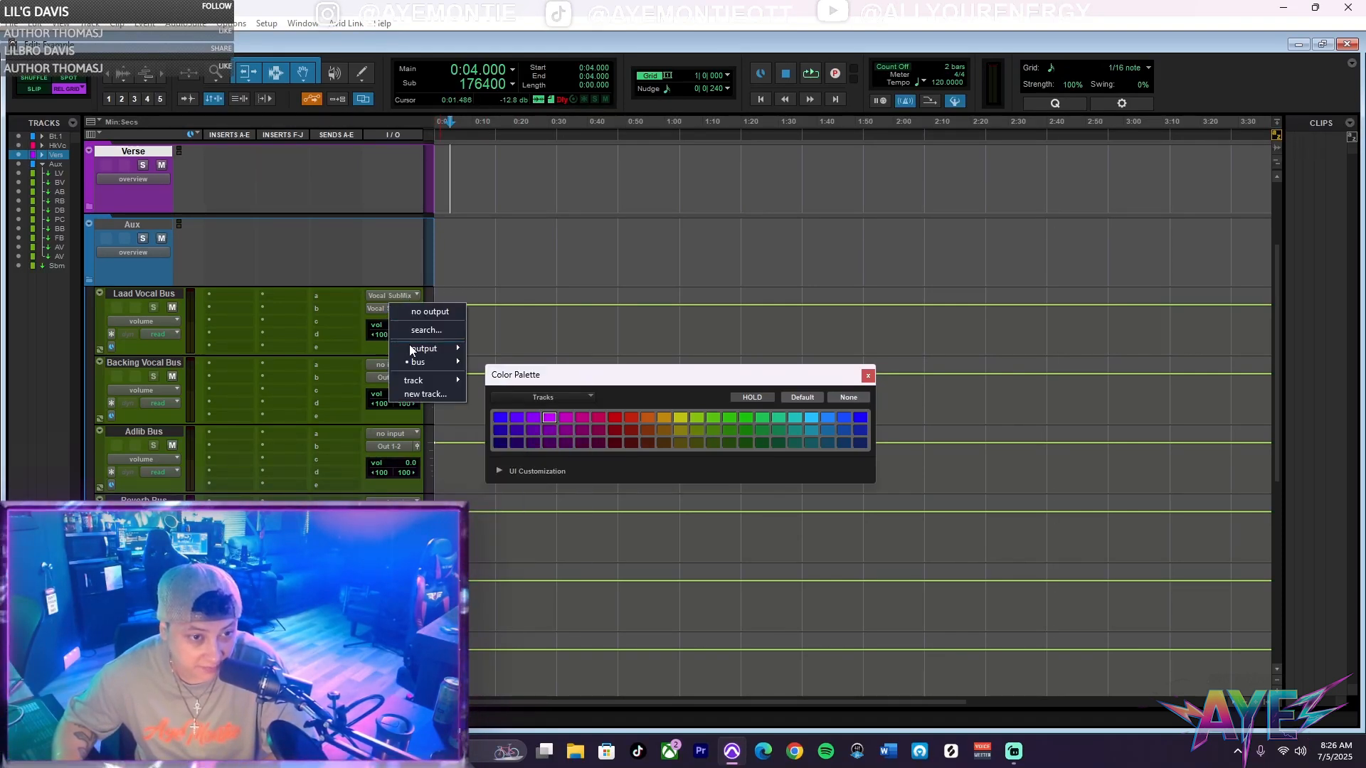
pyautogui.click(501, 124)
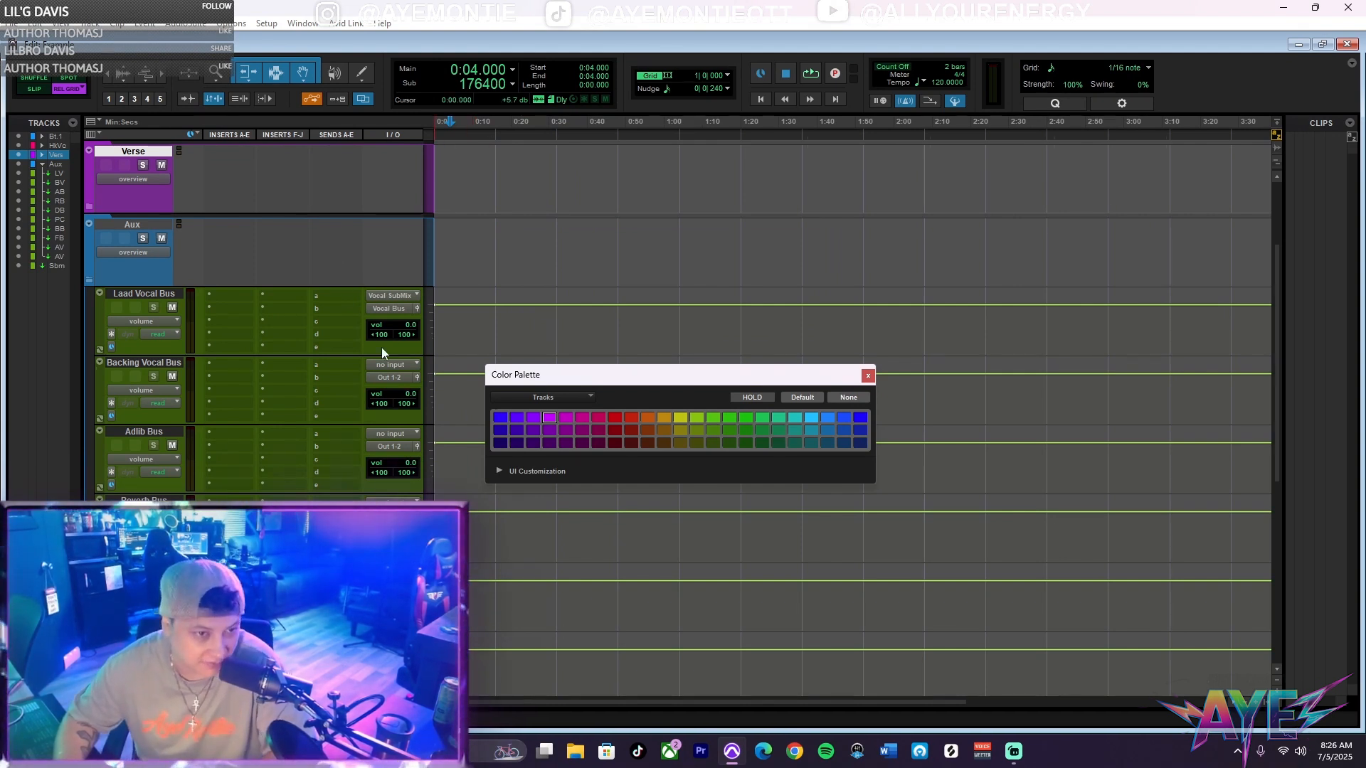
# Select the Backing Vocal Bus and Adlib Bus tracks and set both outputs to no output at once.
pyautogui.click(144, 362)
pyautogui.keyDown('shift'); pyautogui.click(158, 432); pyautogui.keyUp('shift')
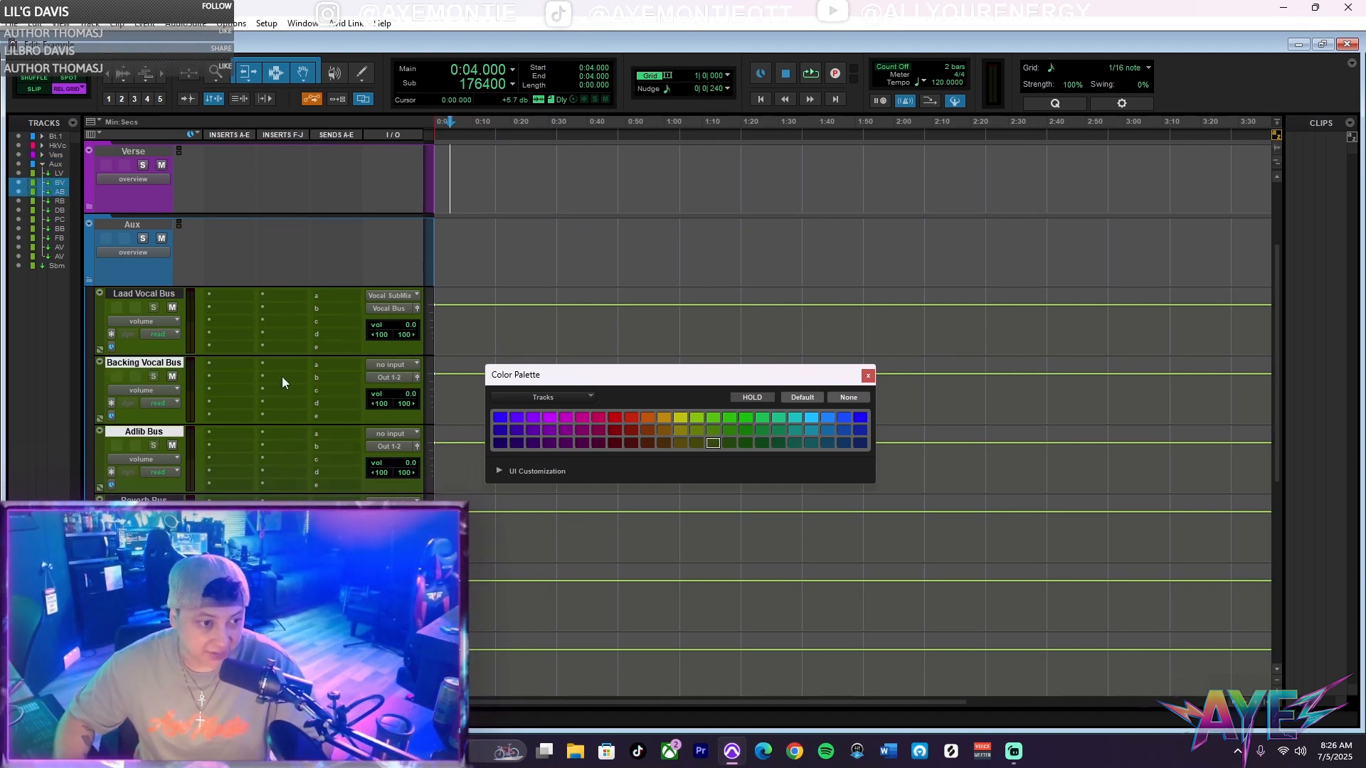
pyautogui.hotkey('alt', 'shift')
pyautogui.keyDown('alt'); pyautogui.keyDown('shift'); pyautogui.click(377, 382); pyautogui.keyUp('shift'); pyautogui.keyUp('alt')
pyautogui.moveTo(427, 431)
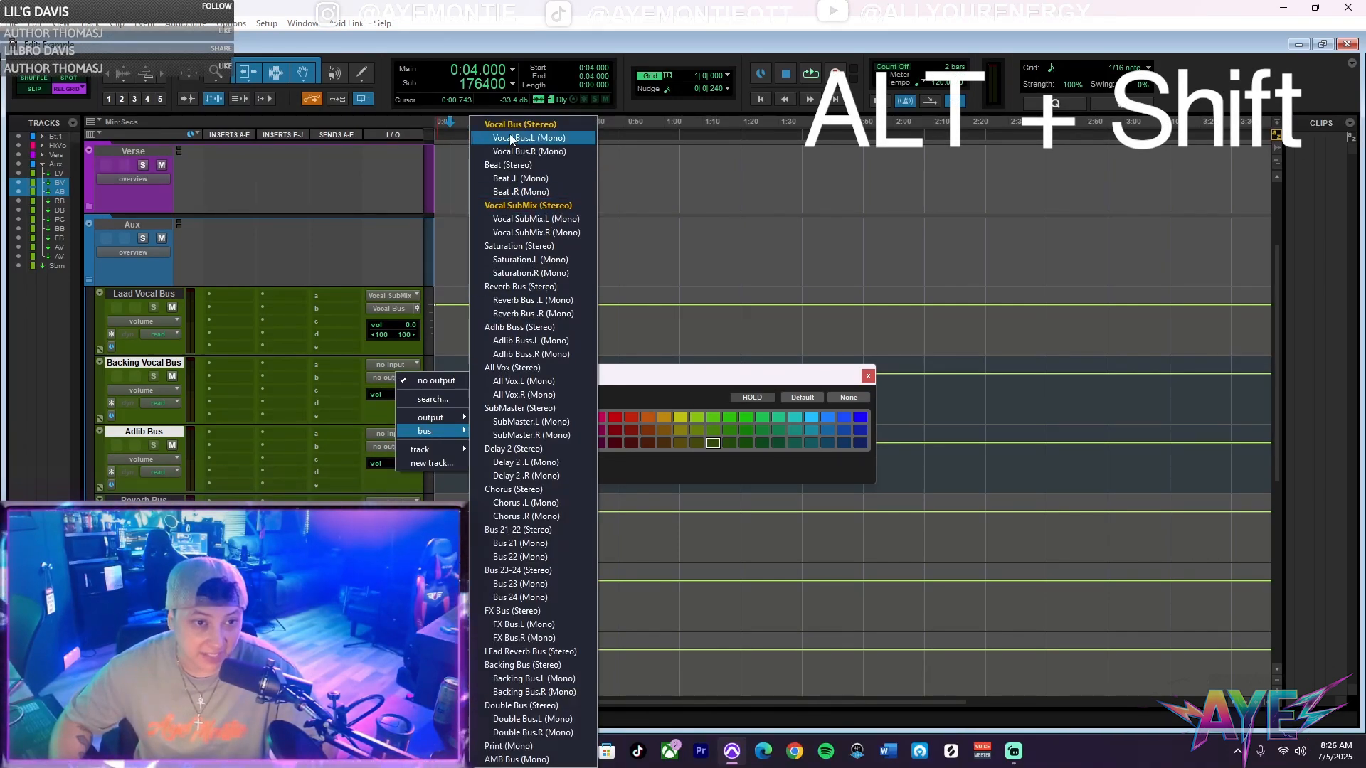
pyautogui.click(353, 353)
# Set the Backing Vocal Bus track's output to Backing Bus (Stereo) and the Adlib Bus track's output to Adlib Buss (Stereo).
pyautogui.click(390, 378)
pyautogui.moveTo(419, 432)
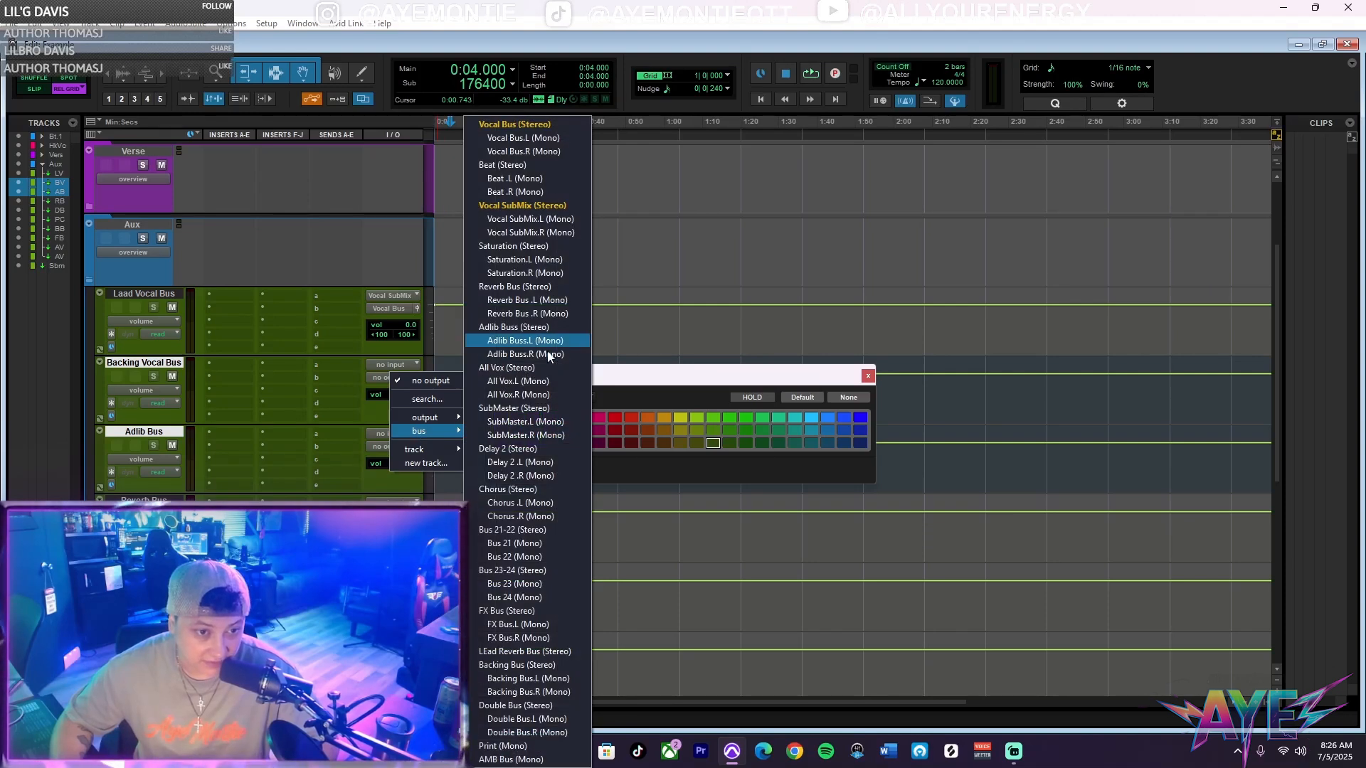
pyautogui.click(507, 662)
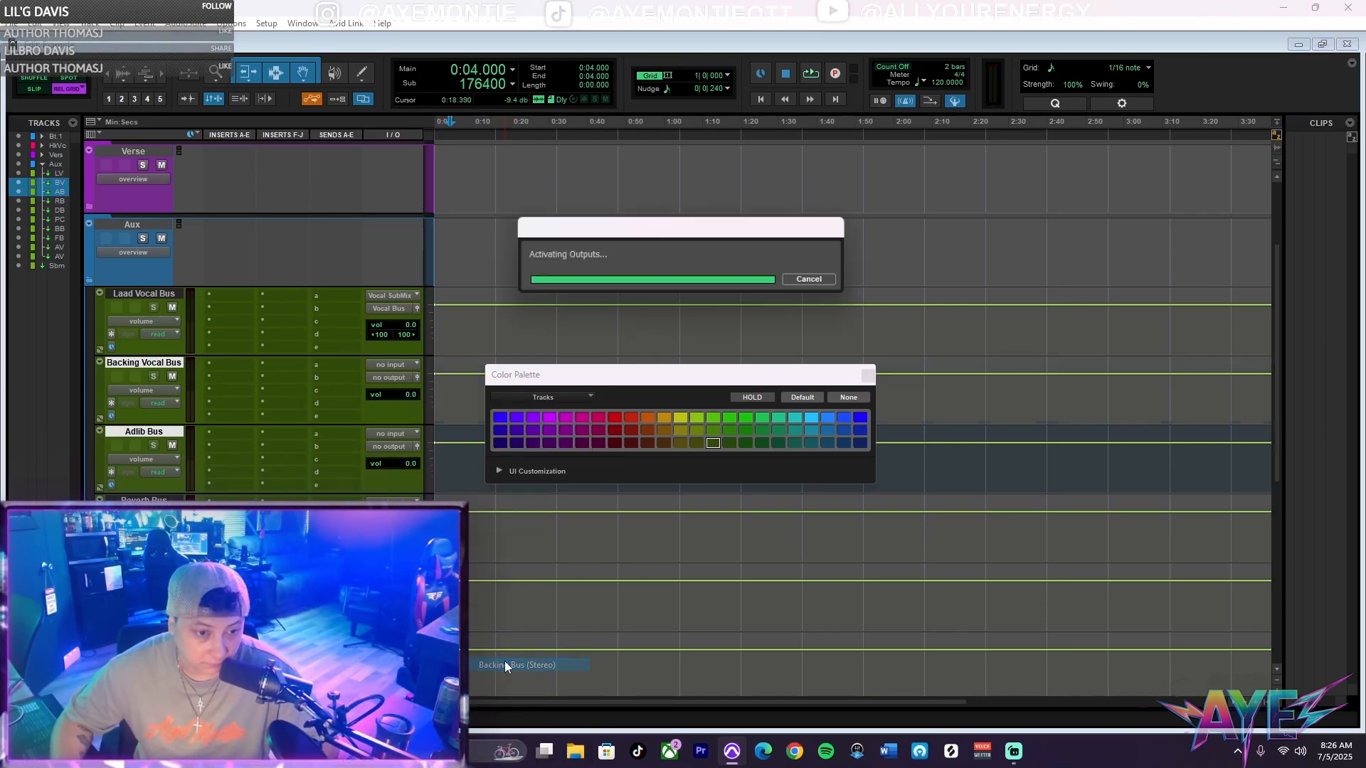
pyautogui.click(377, 446)
pyautogui.moveTo(413, 500)
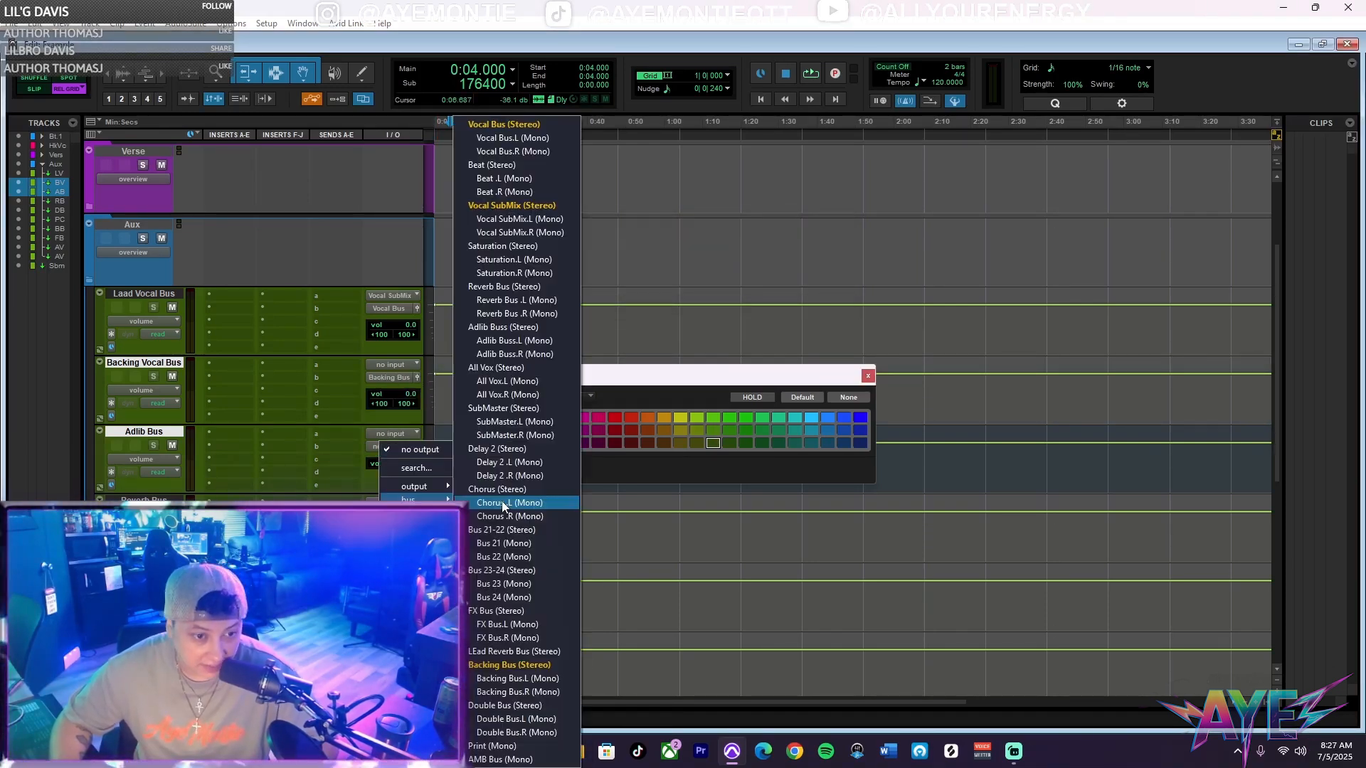
pyautogui.click(491, 326)
pyautogui.scroll(-1, 258, 411)
pyautogui.click(394, 429)
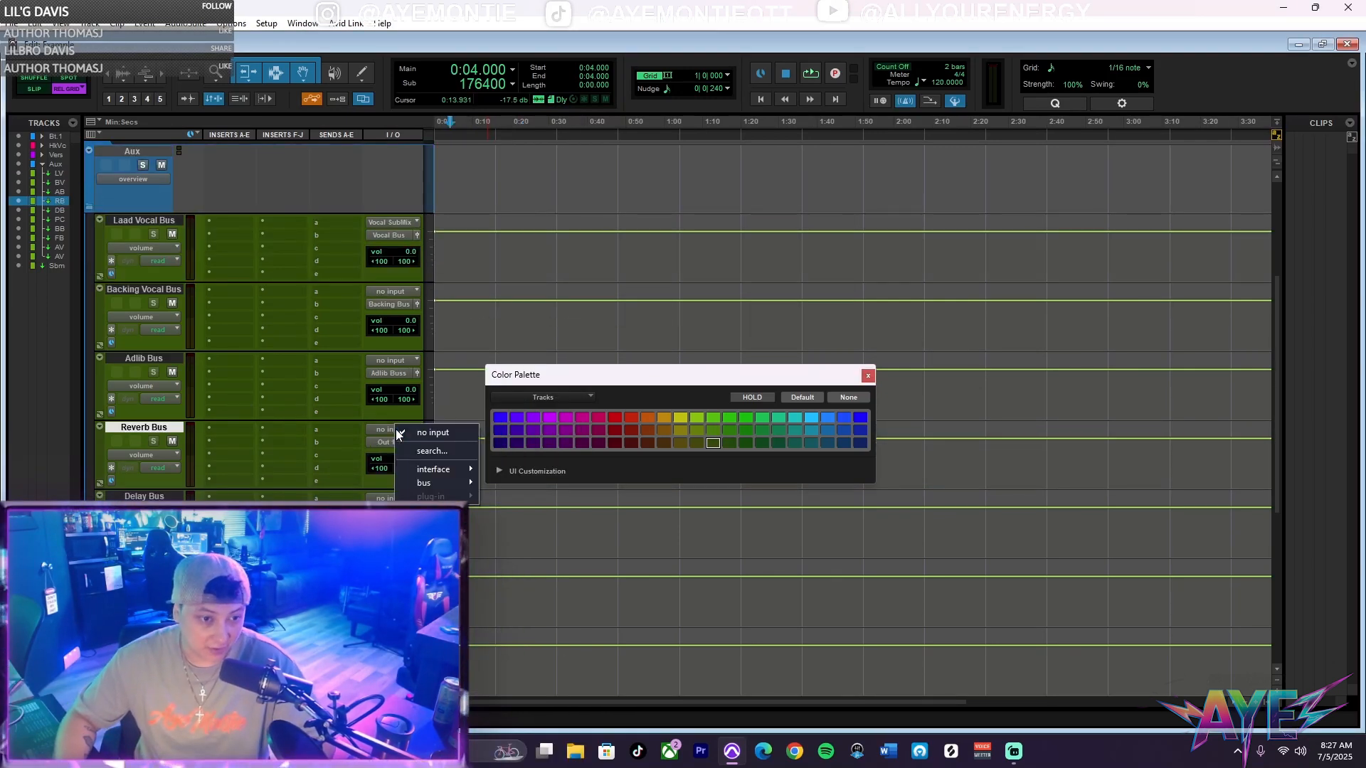
pyautogui.click(174, 429)
pyautogui.keyDown('shift'); pyautogui.click(153, 496); pyautogui.keyUp('shift')
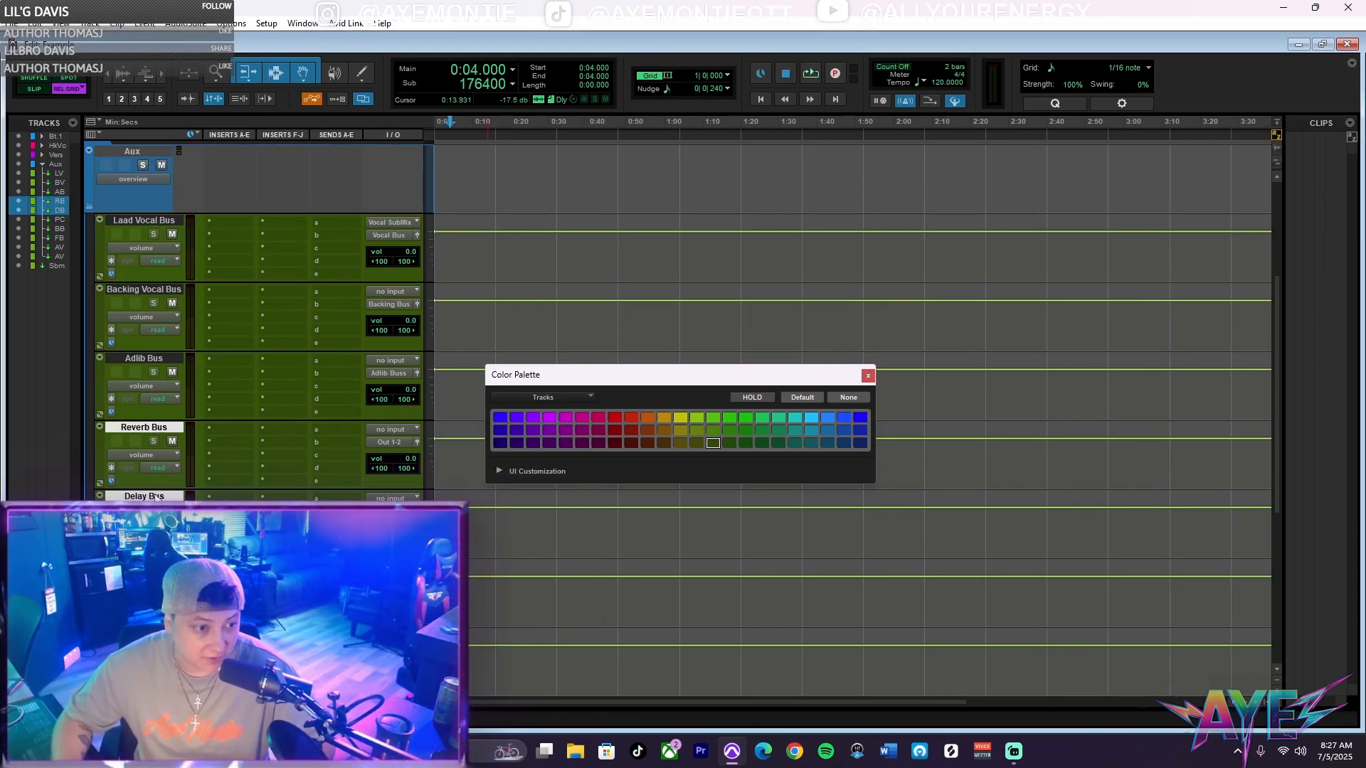
pyautogui.keyDown('shift'); pyautogui.click(145, 565); pyautogui.keyUp('shift')
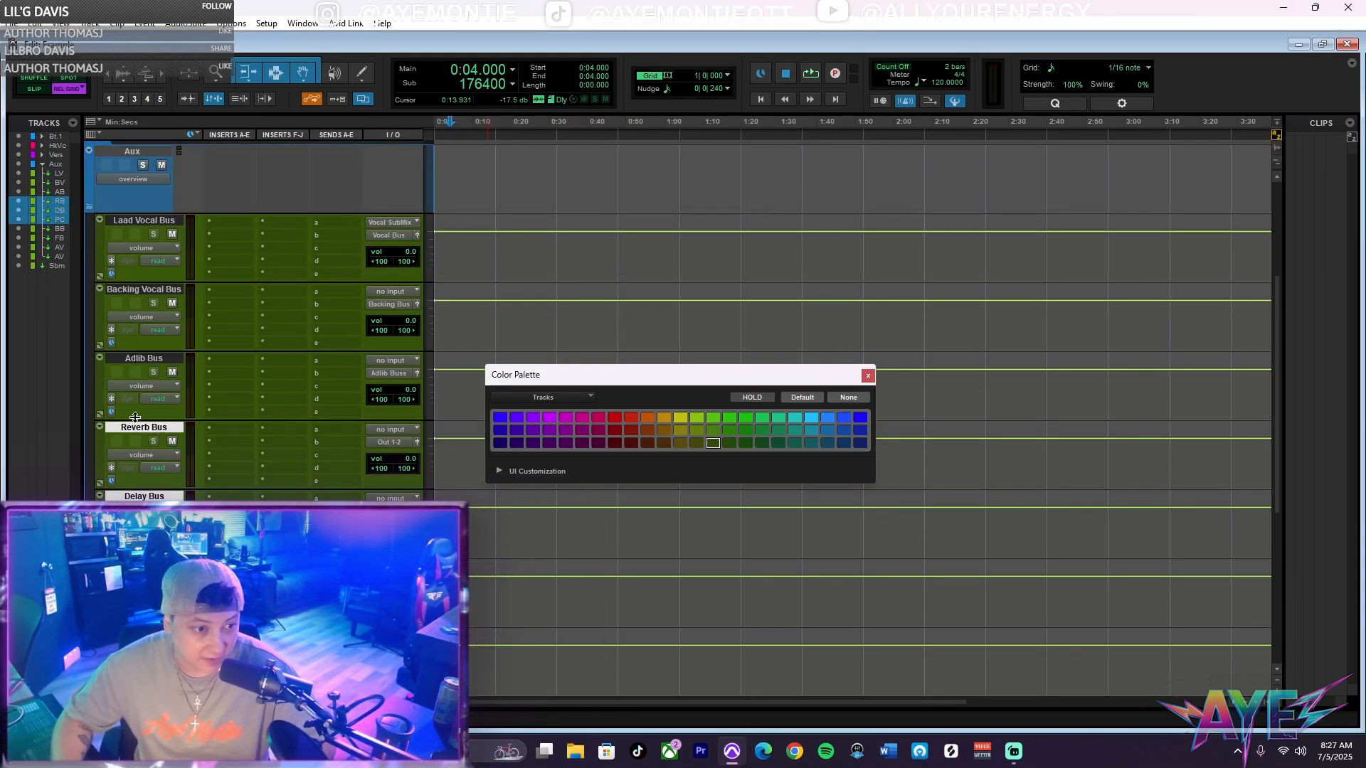
# Select only the Reverb Bus track and set its input to Reverb Bus (Stereo).
pyautogui.click(174, 428)
pyautogui.click(383, 430)
pyautogui.moveTo(421, 483)
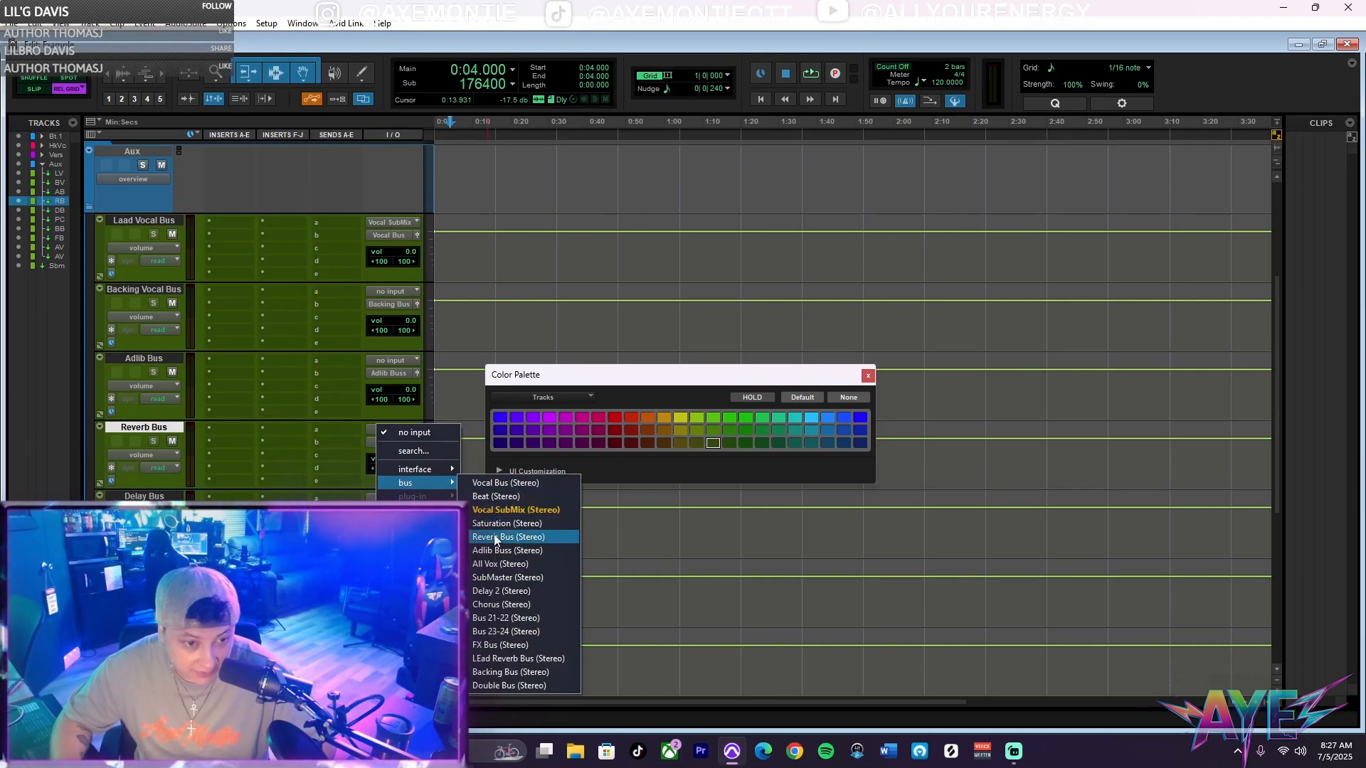
pyautogui.click(496, 538)
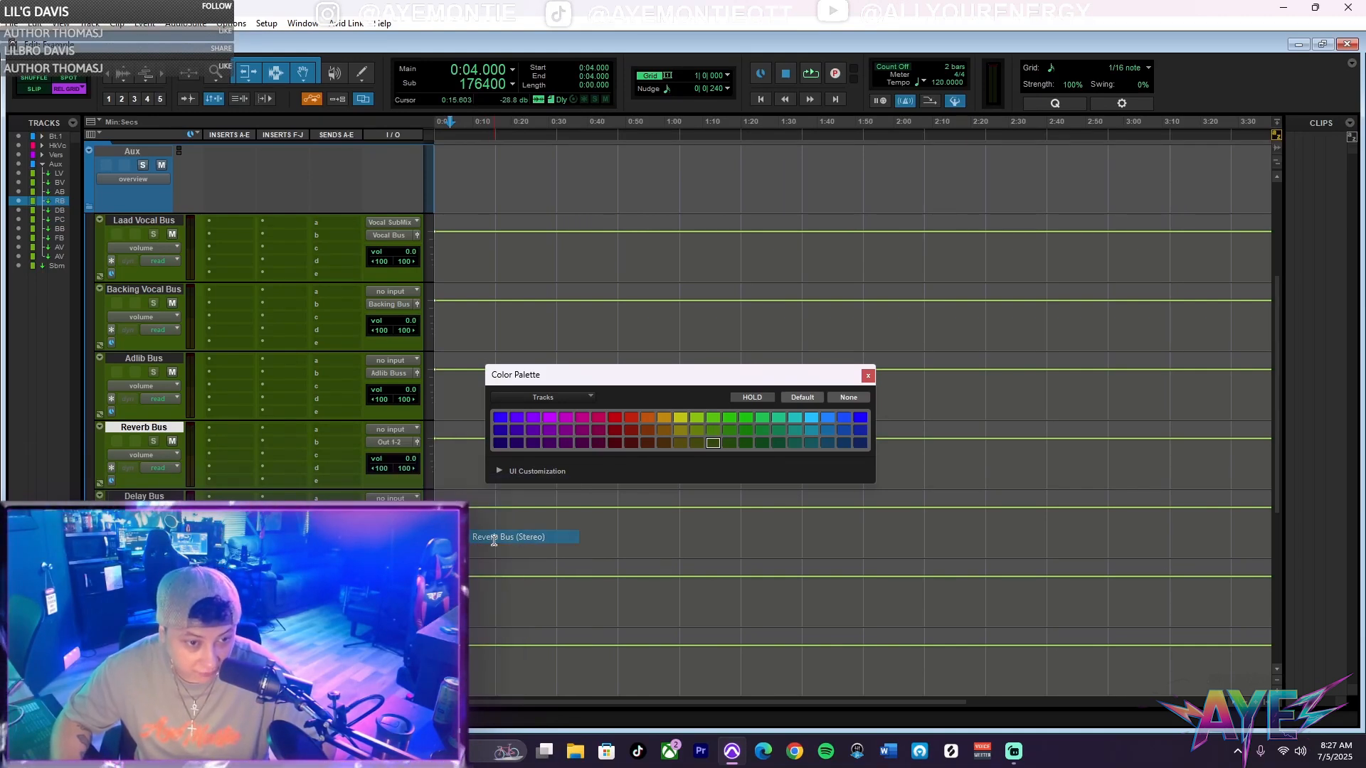
# Set the Delay Bus track's input to Delay 2 (Stereo).
pyautogui.click(389, 499)
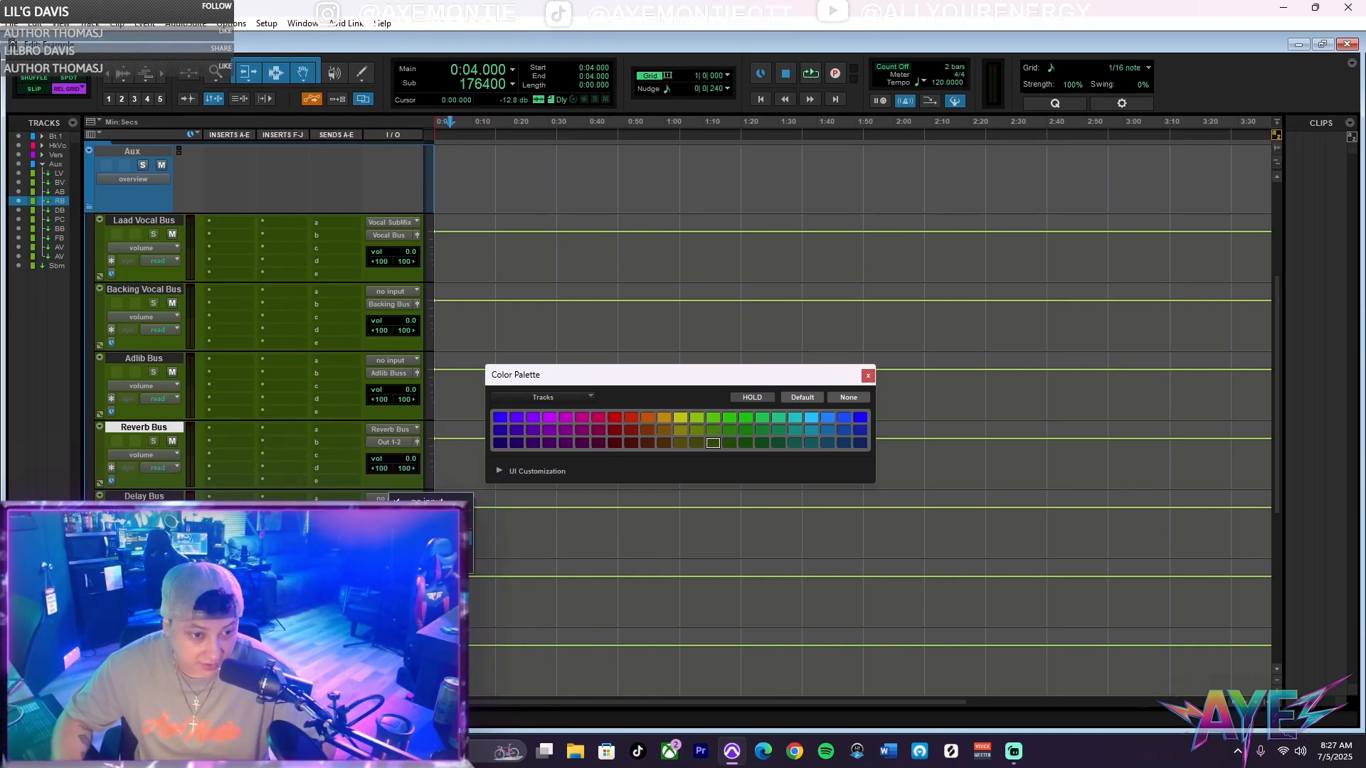
pyautogui.moveTo(426, 552)
pyautogui.click(509, 659)
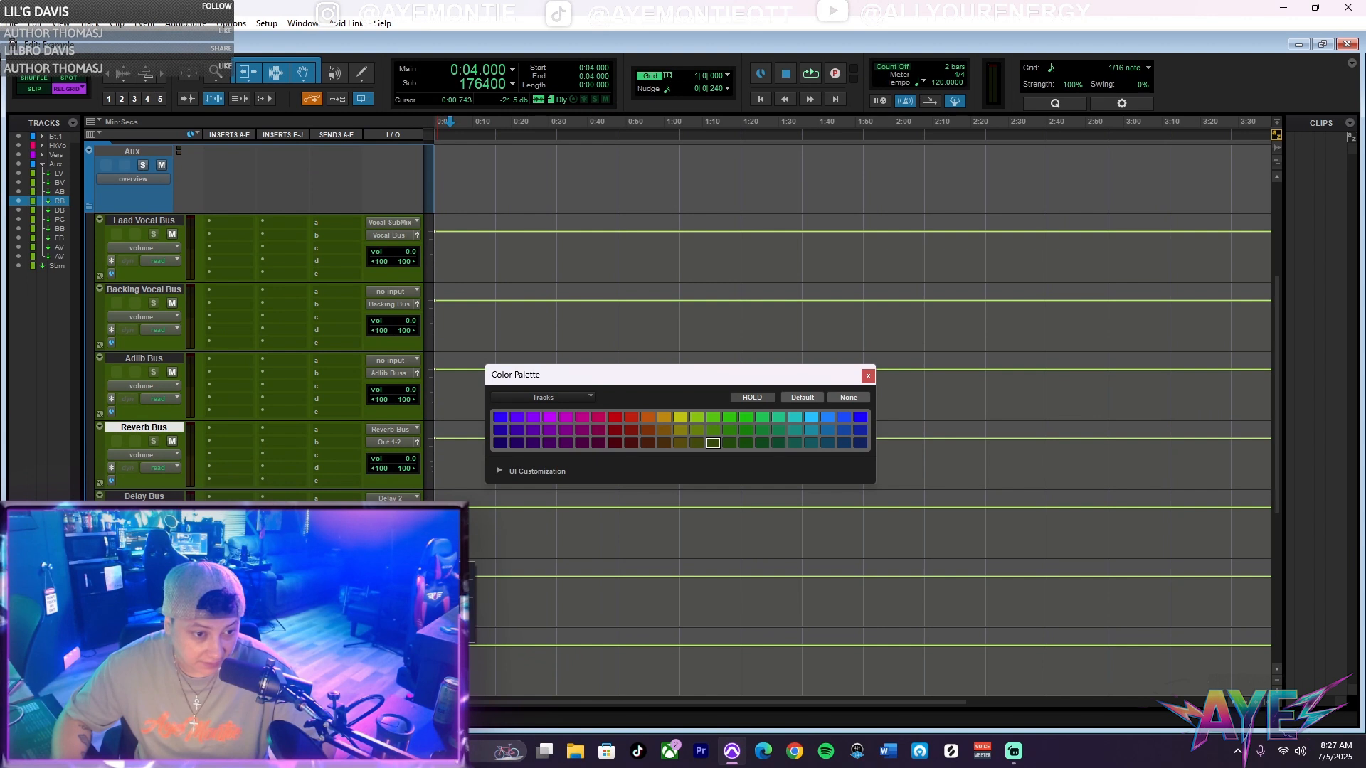
# Set the PC Bus track's input to Chorus (Stereo) and rename that I/O path to PC.
pyautogui.moveTo(456, 620)
pyautogui.click(512, 542)
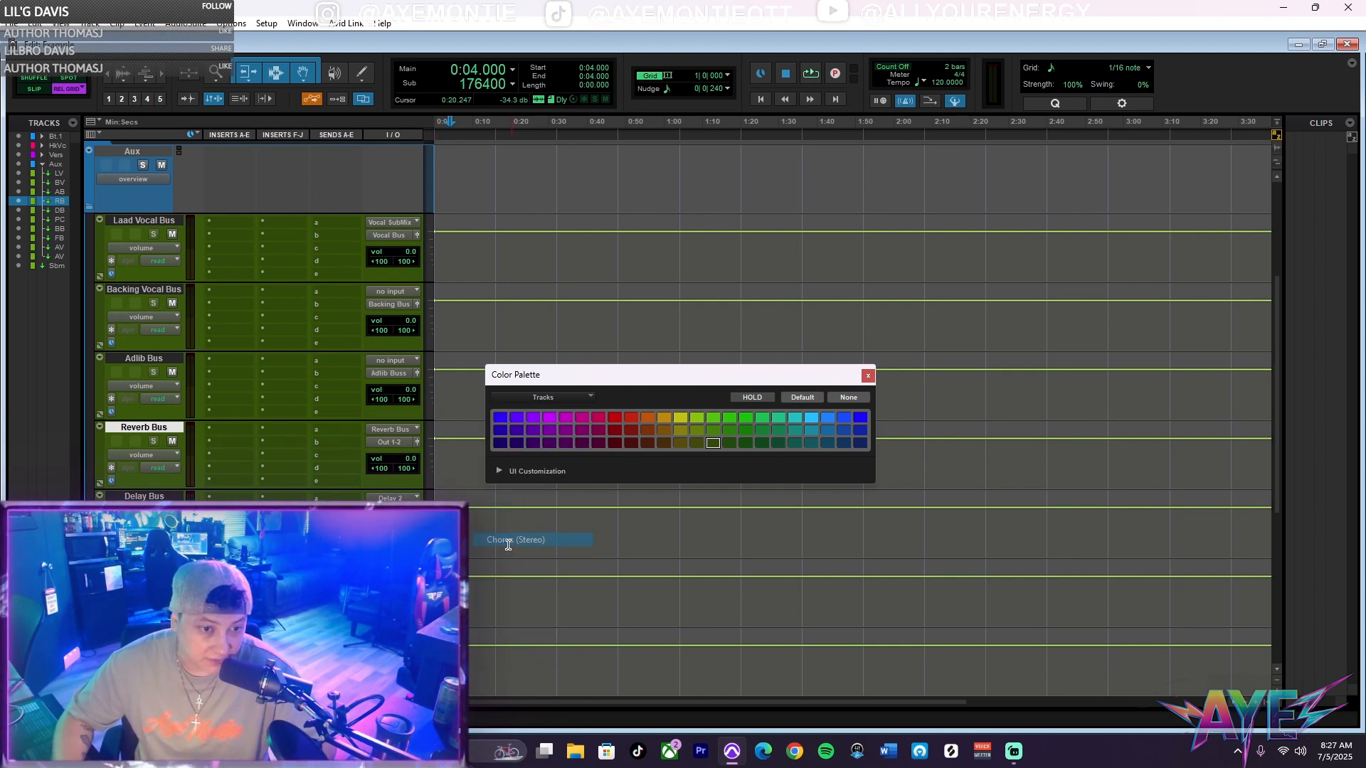
pyautogui.rightClick(393, 566)
pyautogui.click(435, 590)
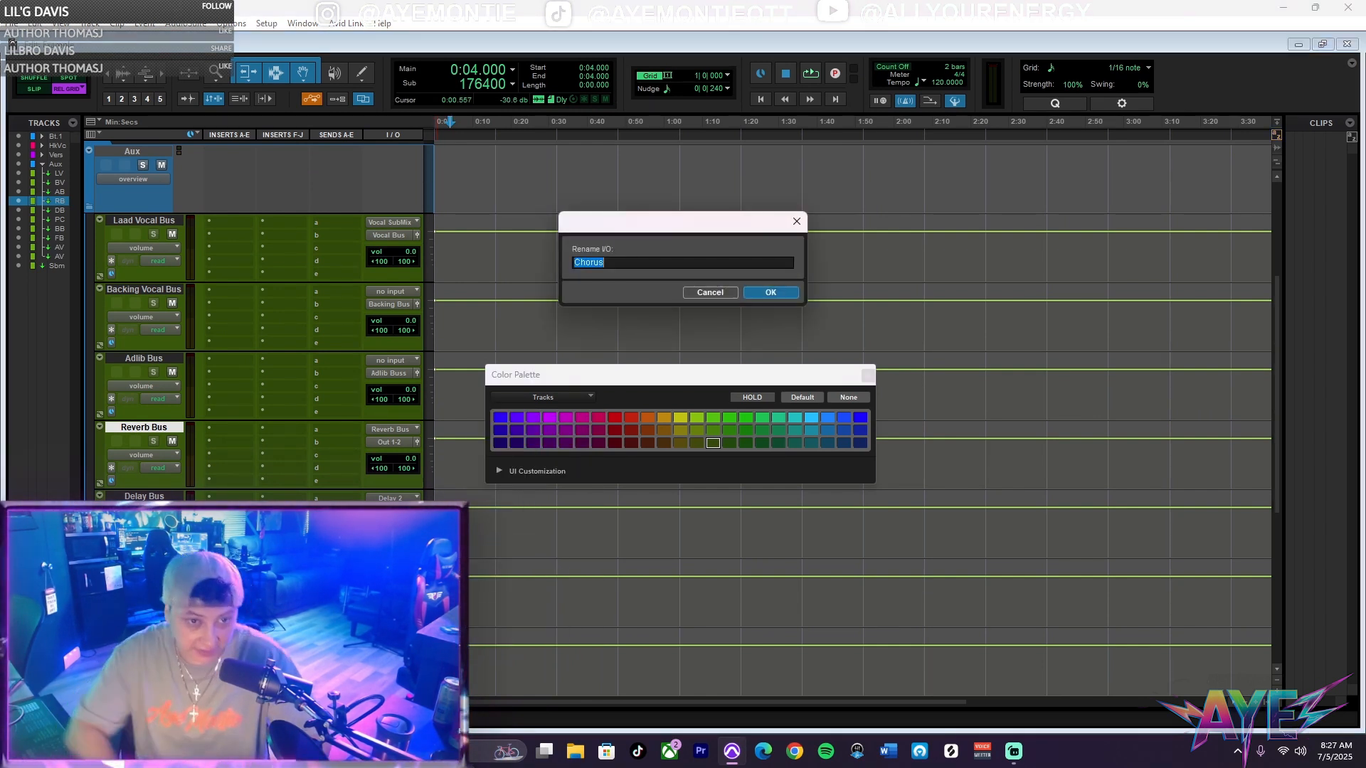
pyautogui.press('Return')
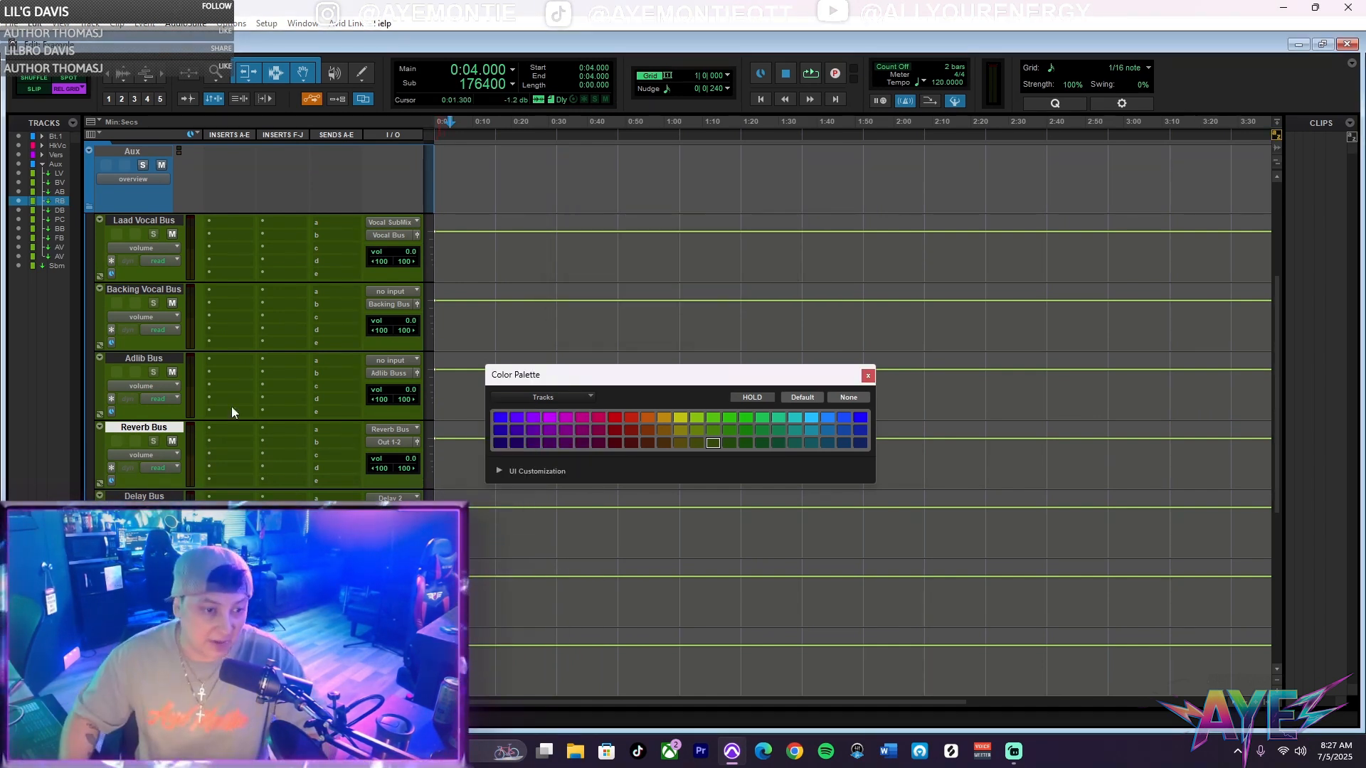
# Select the Reverb Bus, Delay Bus and PC Bus tracks and set all their outputs to FX Bus (Stereo) at once.
pyautogui.keyDown('shift'); pyautogui.click(144, 497); pyautogui.keyUp('shift')
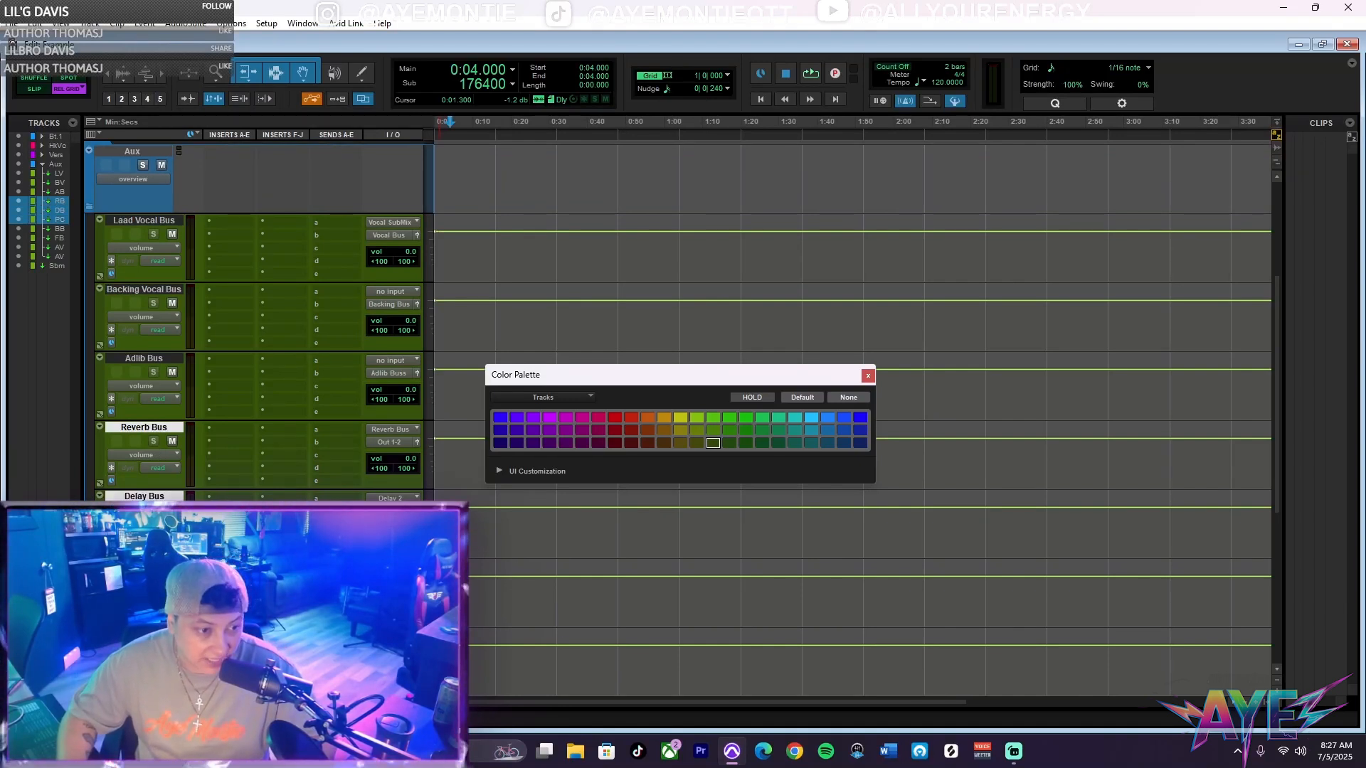
pyautogui.click(383, 446)
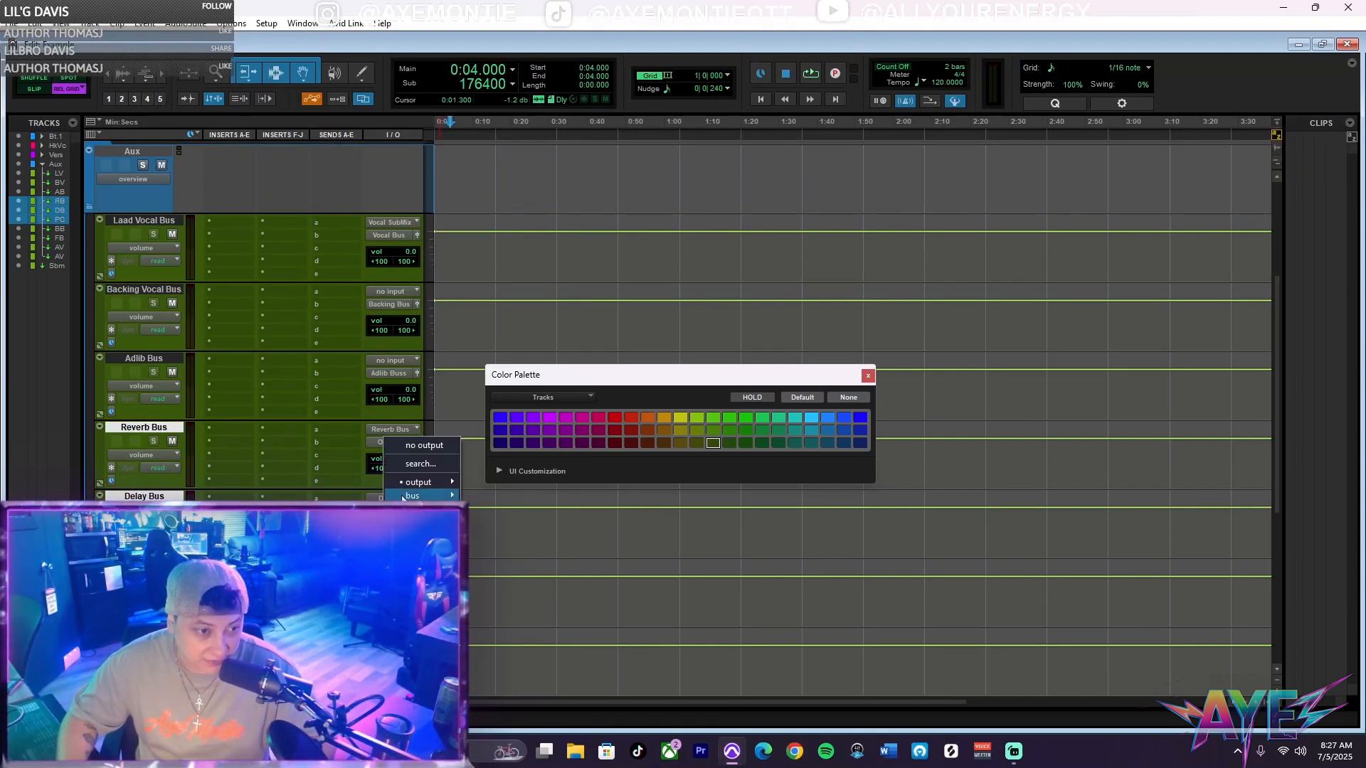
pyautogui.moveTo(427, 496)
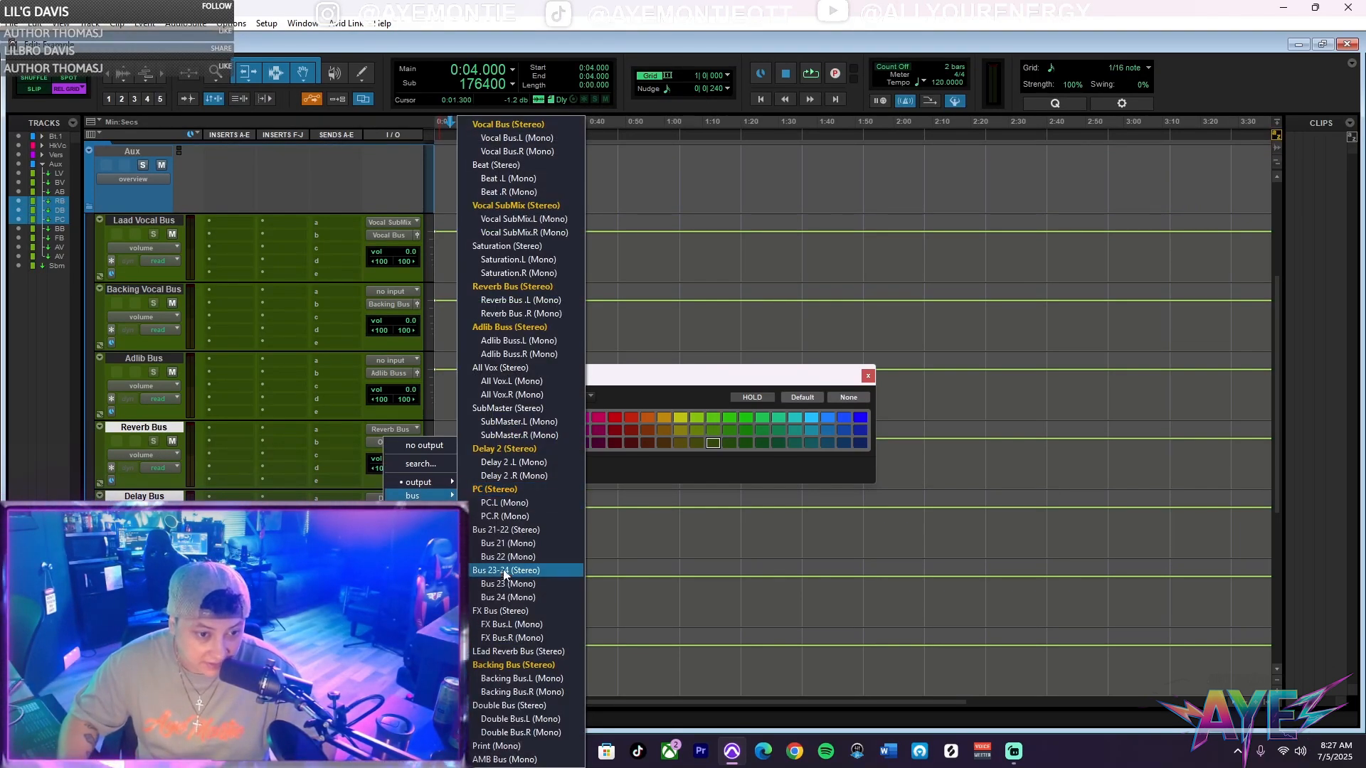
pyautogui.click(502, 610)
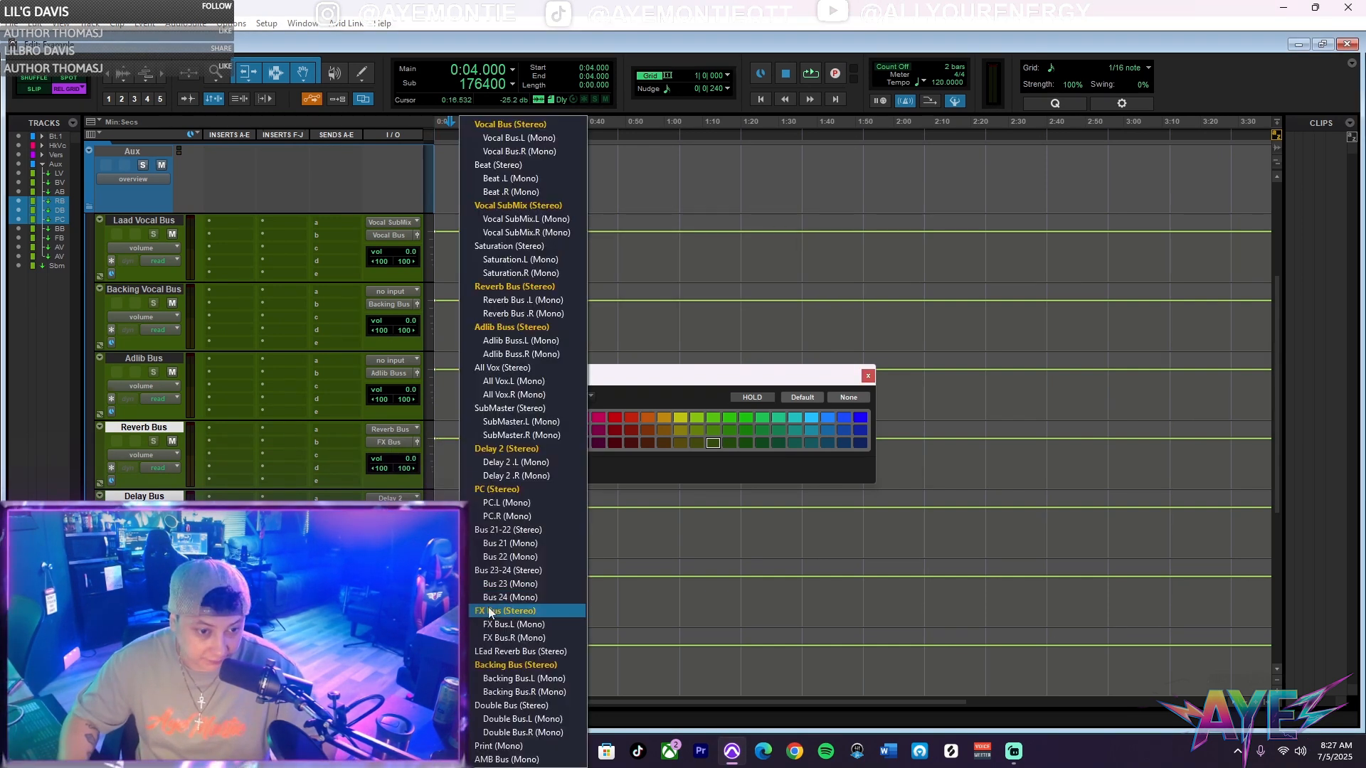
pyautogui.click(491, 612)
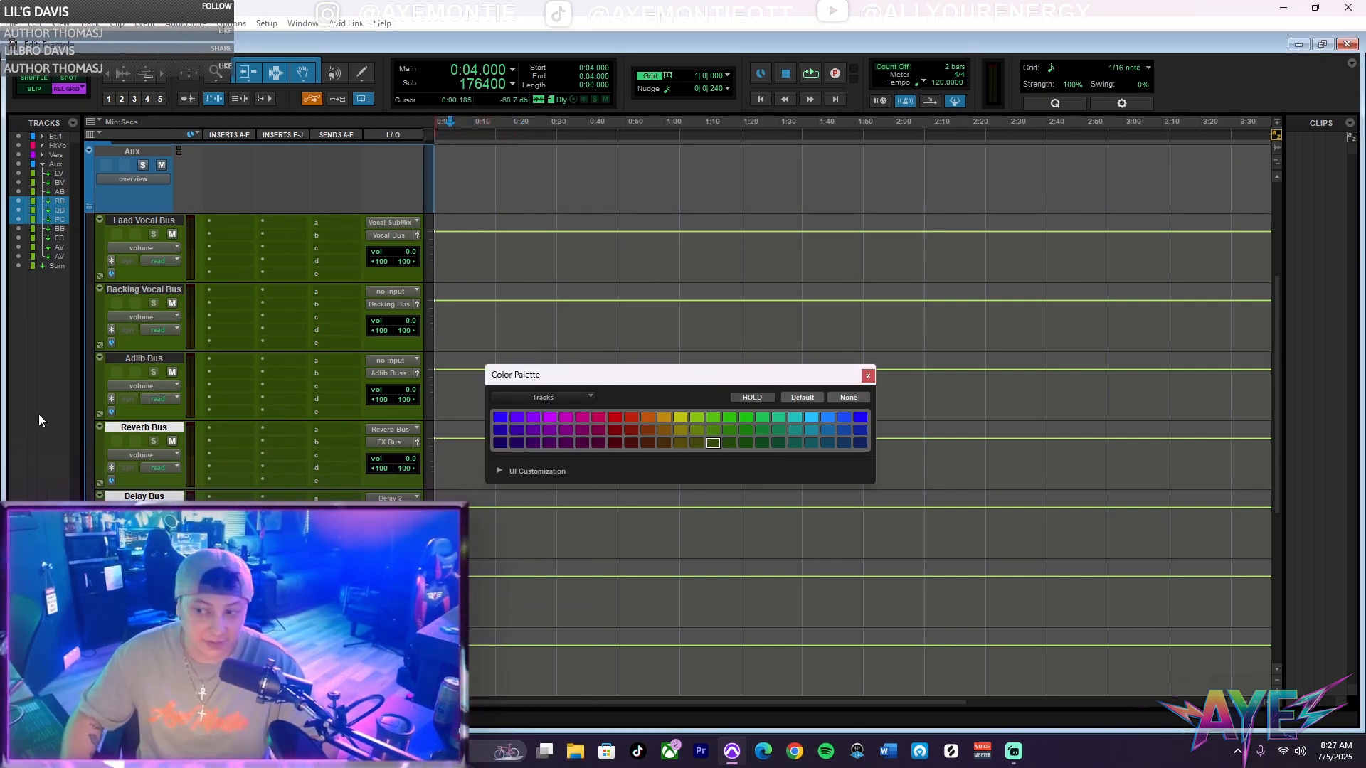
# Select the Laad Vocal Bus, Backing Vocal Bus and Adlib Bus tracks and set their outputs to Vocal Bus (Stereo).
pyautogui.scroll(-3, 256, 320)
pyautogui.click(465, 328)
pyautogui.scroll(4, 435, 341)
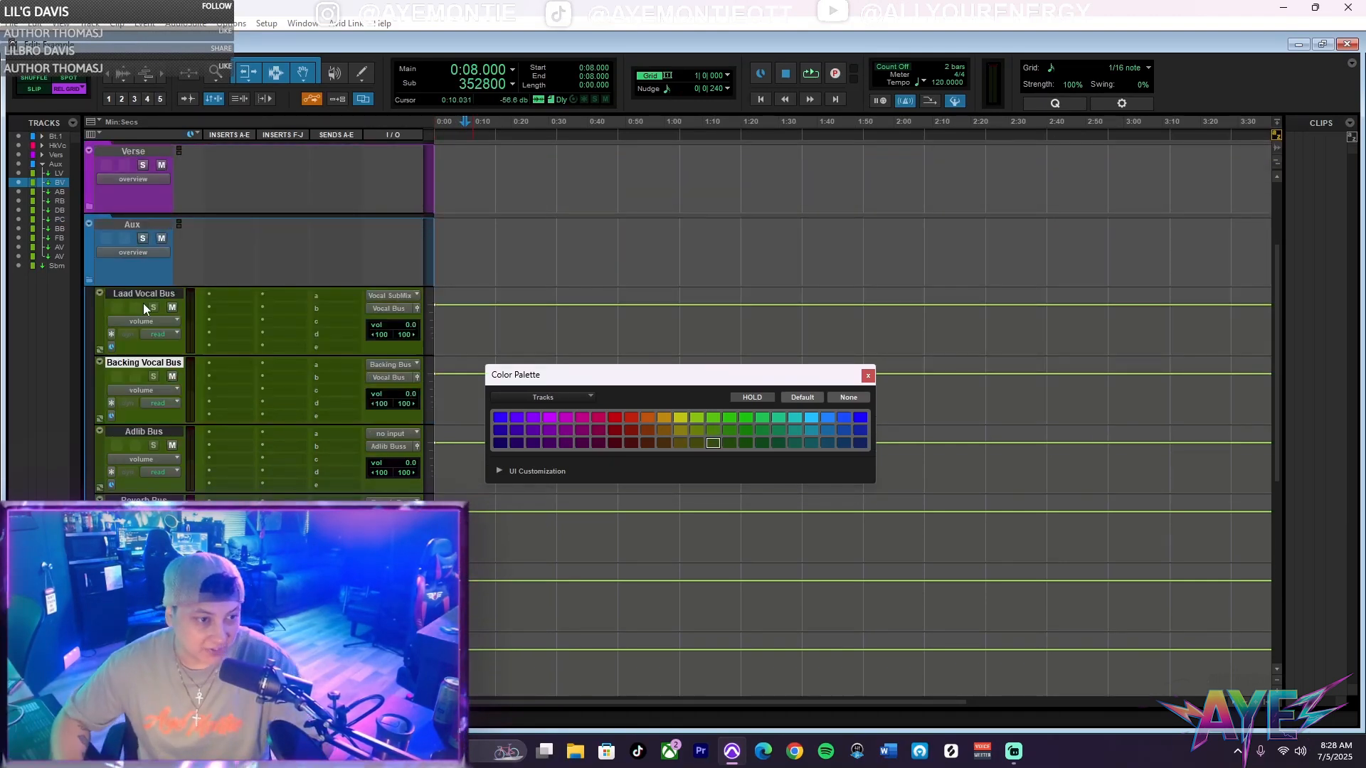
pyautogui.click(141, 295)
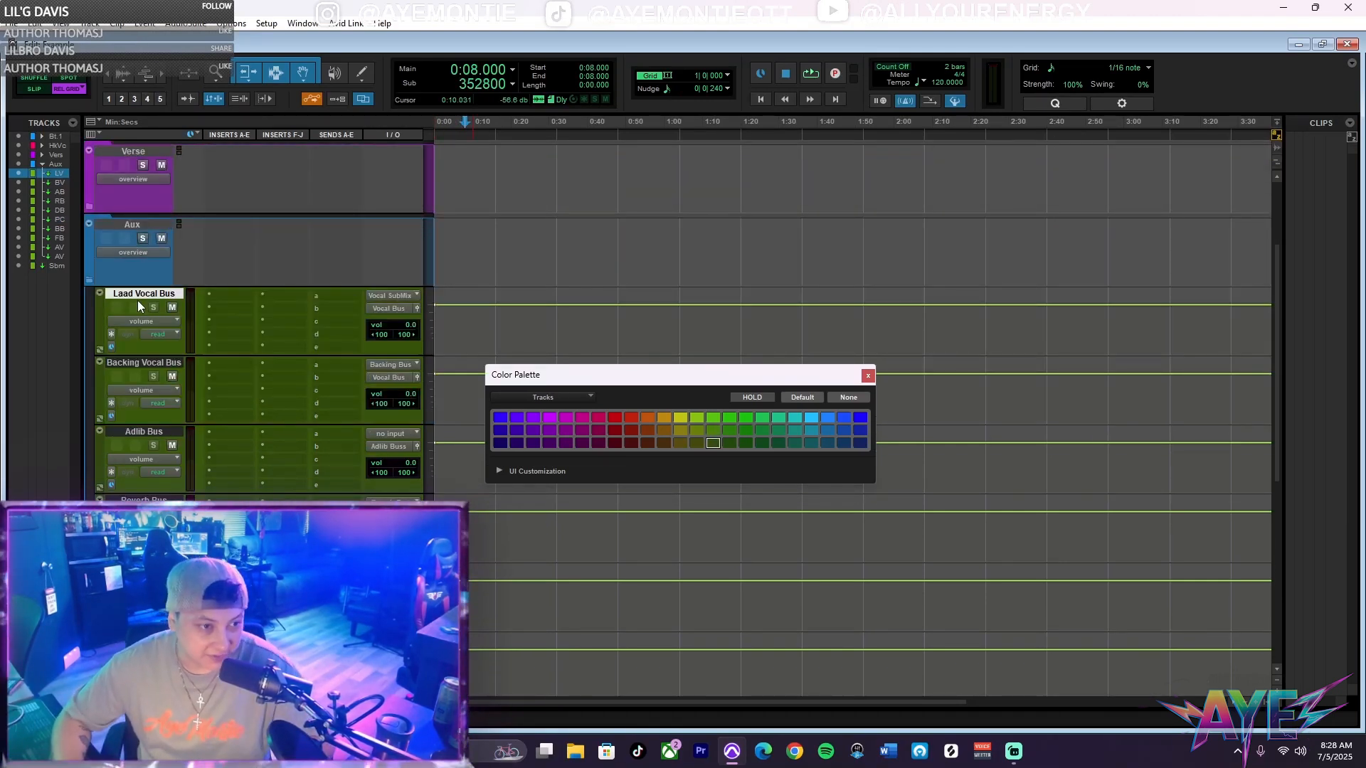
pyautogui.keyDown('shift'); pyautogui.click(141, 433); pyautogui.keyUp('shift')
pyautogui.click(384, 378)
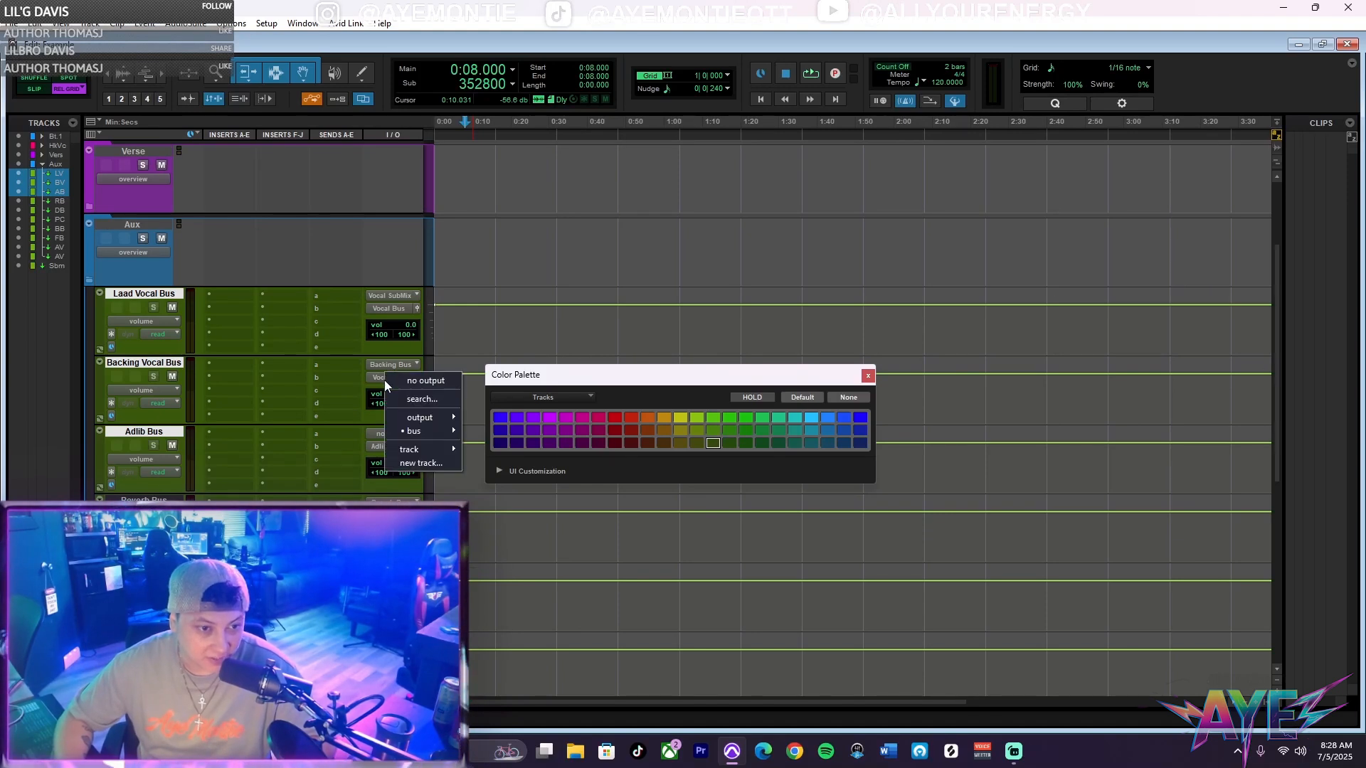
pyautogui.moveTo(417, 437)
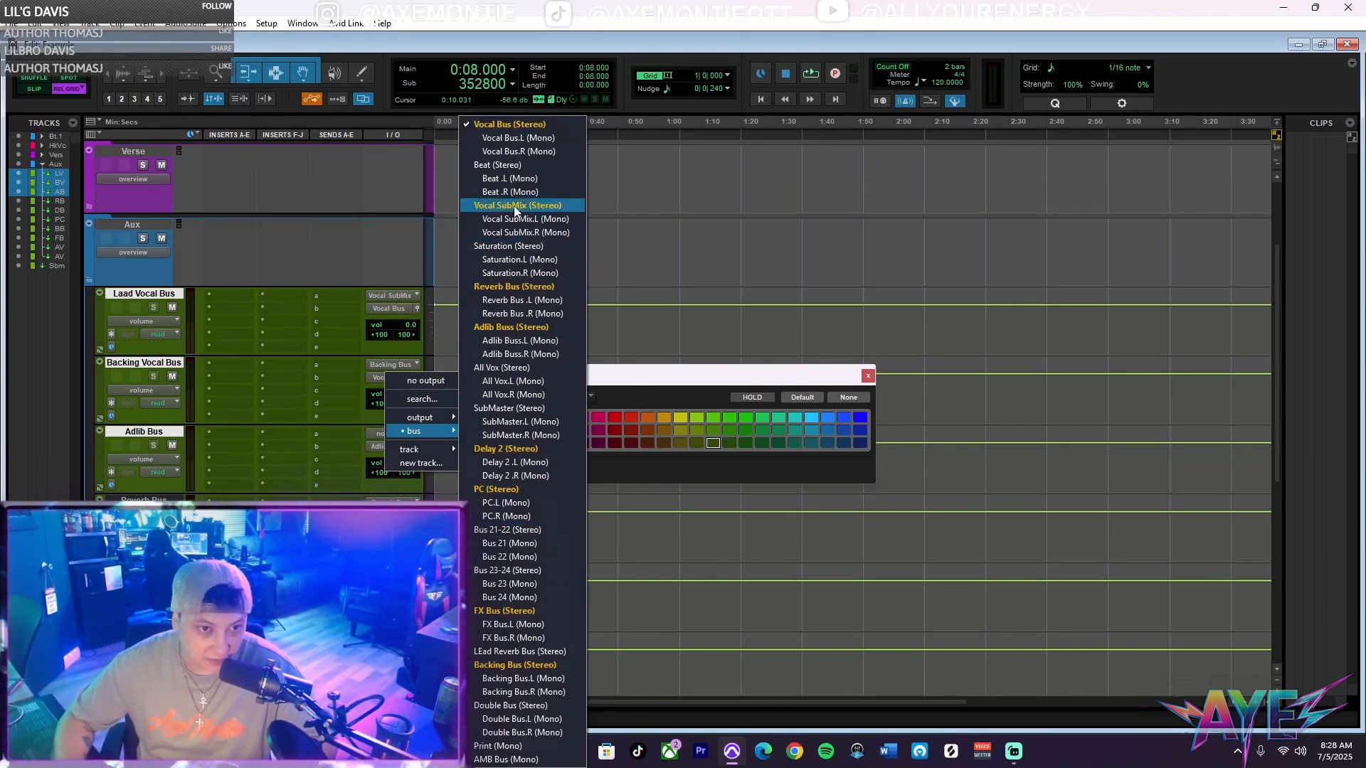
pyautogui.keyDown('alt'); pyautogui.keyDown('shift'); pyautogui.click(498, 124); pyautogui.keyUp('shift'); pyautogui.keyUp('alt')
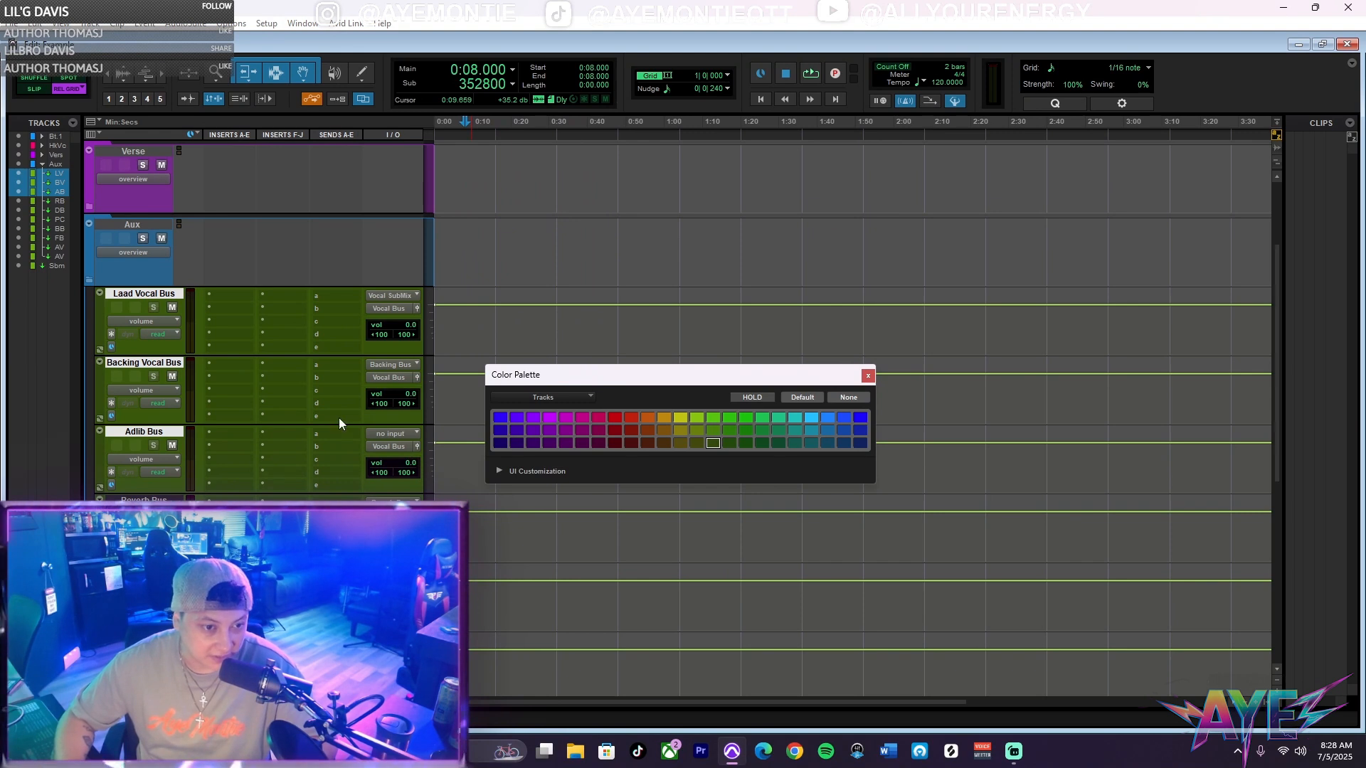
# Set the Adlib Bus track's input to Adlib Buss (Stereo).
pyautogui.click(384, 433)
pyautogui.moveTo(402, 488)
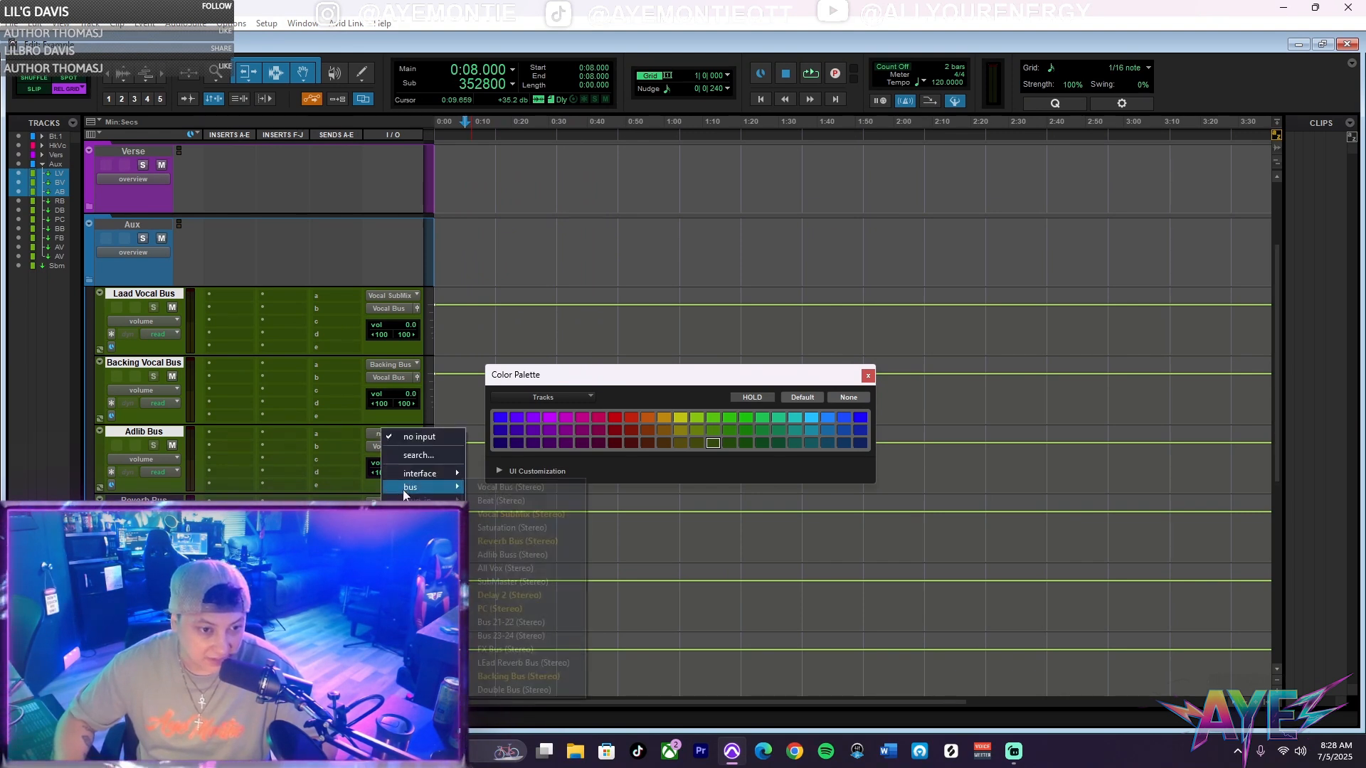
pyautogui.click(512, 555)
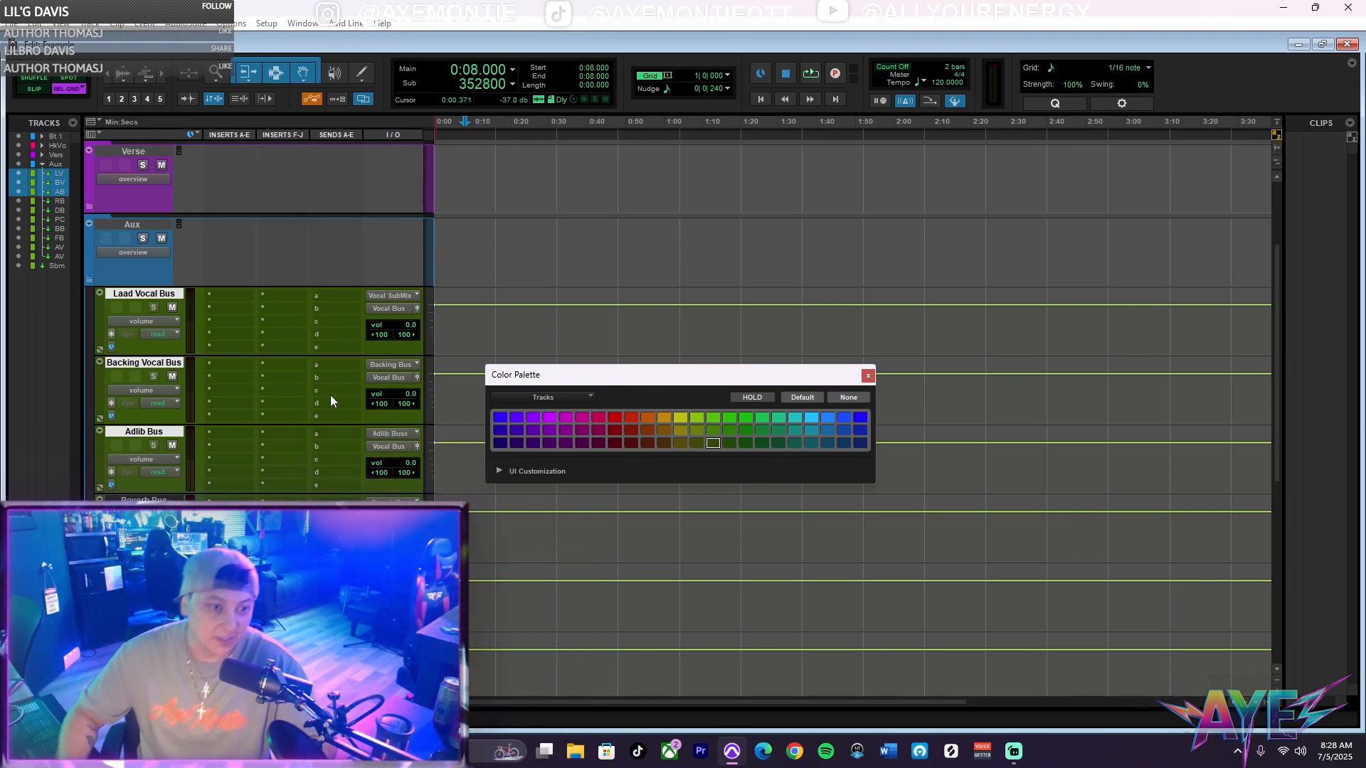
pyautogui.scroll(3, 347, 426)
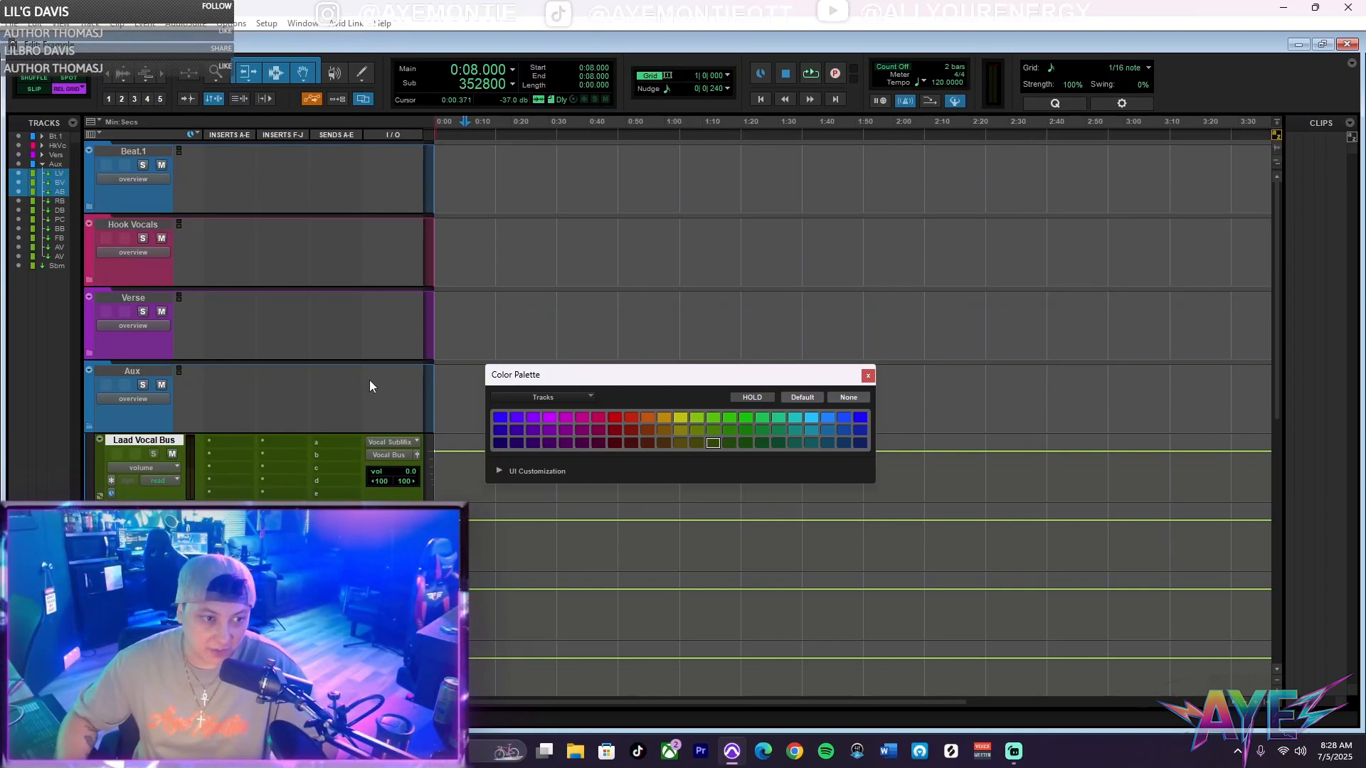
pyautogui.scroll(-2, 147, 426)
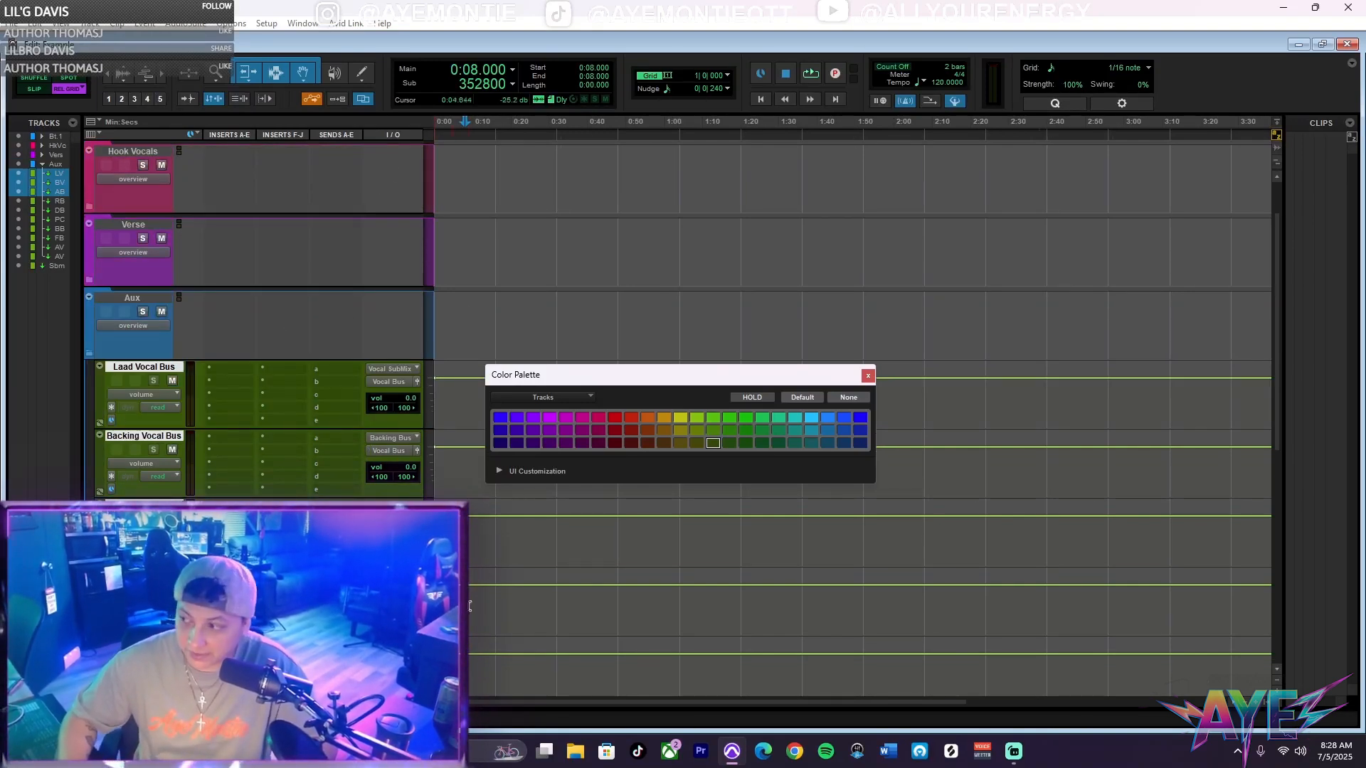
# Color the Reverb Bus, Delay Bus, PC Bus and Fx Bus tracks yellow and move the beat bus track into the Beat.1 folder.
pyautogui.scroll(-3, 146, 275)
pyautogui.click(145, 354)
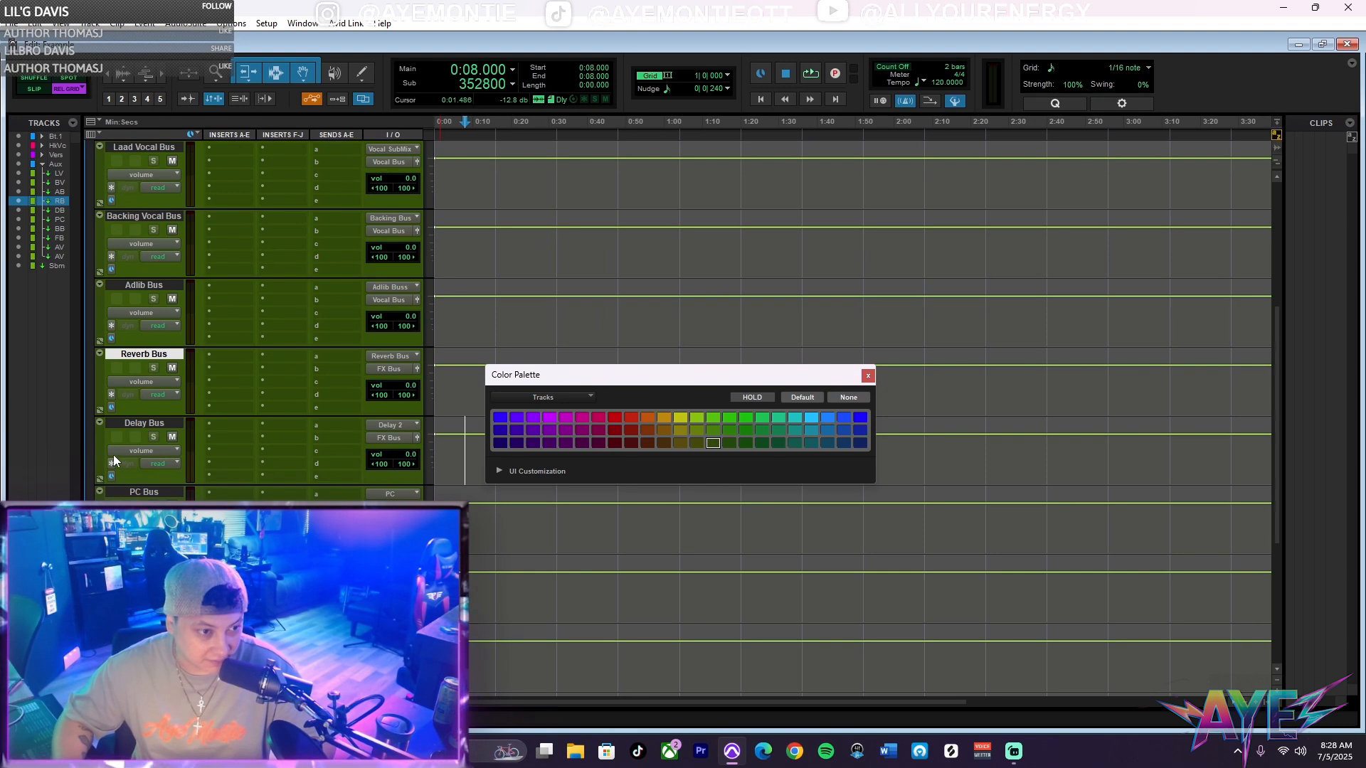
pyautogui.click(144, 423)
pyautogui.moveTo(138, 495); pyautogui.dragTo(144, 355)
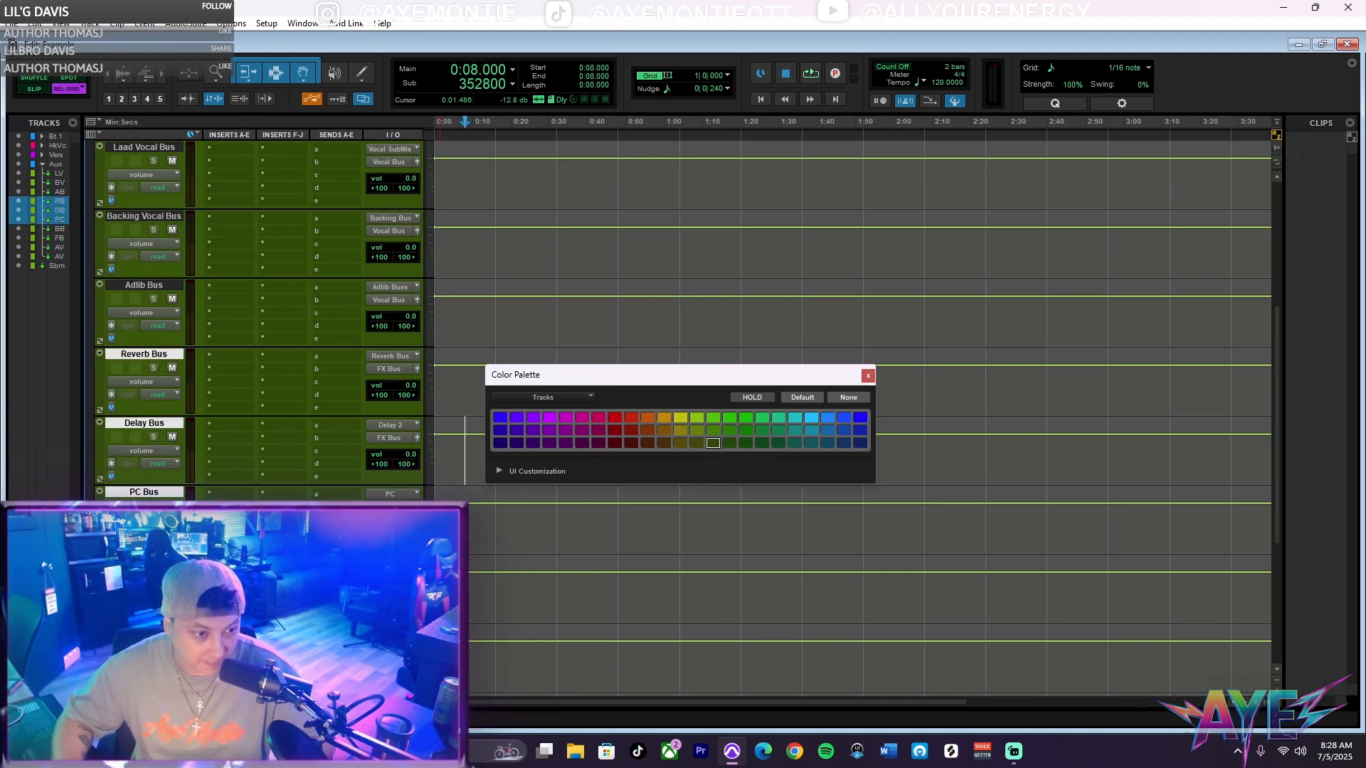
pyautogui.keyDown('ctrl'); pyautogui.click(144, 629); pyautogui.keyUp('ctrl')
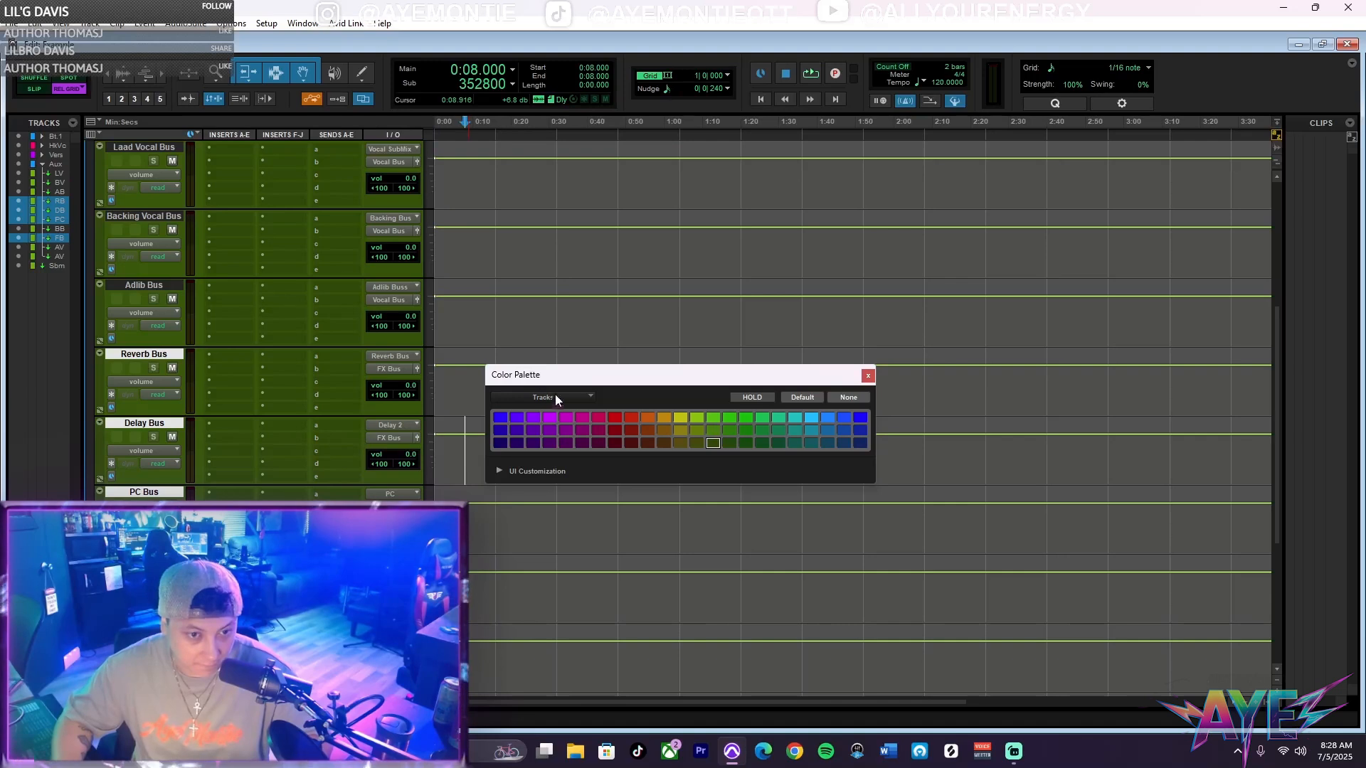
pyautogui.click(678, 418)
pyautogui.moveTo(144, 560); pyautogui.dragTo(148, 195)
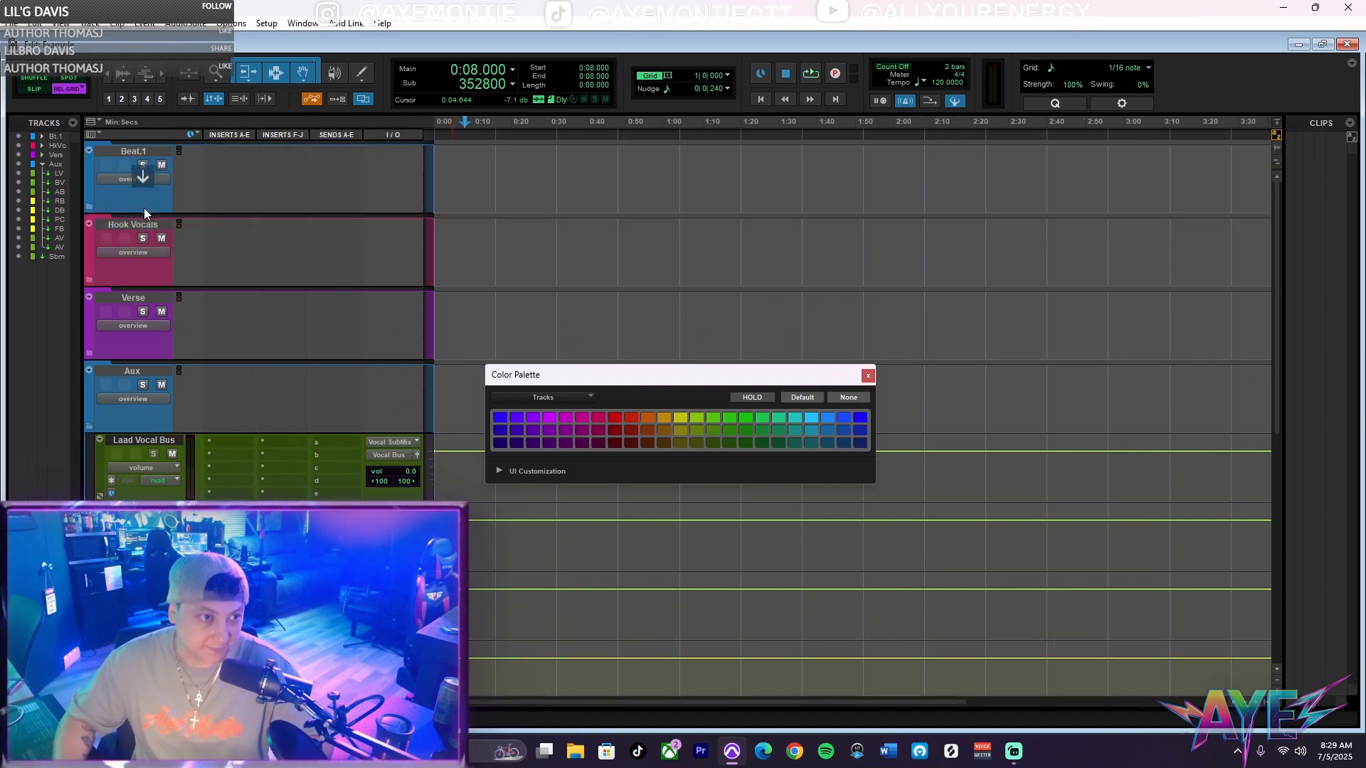
# Set the All Vox Bus track's input to All Vox (Stereo) and the All Vocal Bus track's input to Vocal Bus (Stereo).
pyautogui.scroll(-3, 148, 224)
pyautogui.scroll(-3, 213, 402)
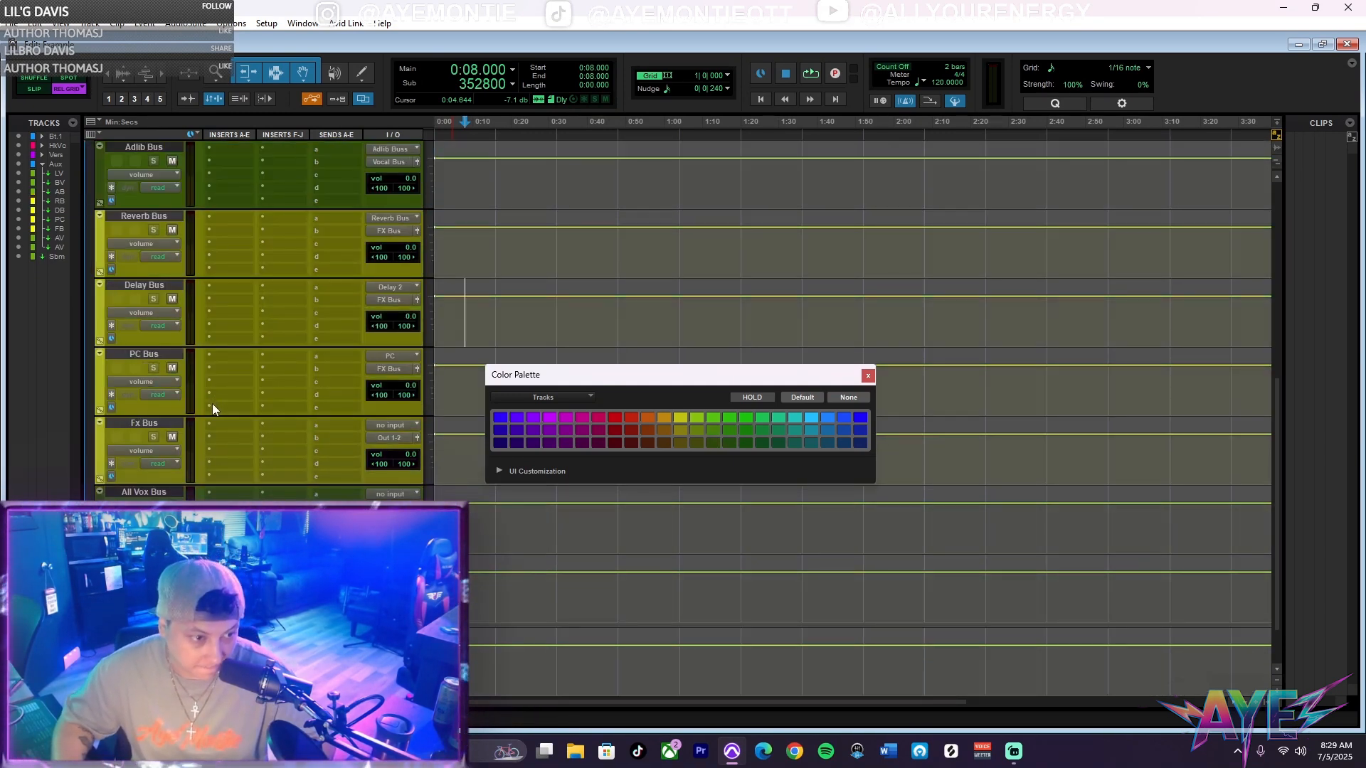
pyautogui.scroll(-1, 211, 403)
pyautogui.click(396, 424)
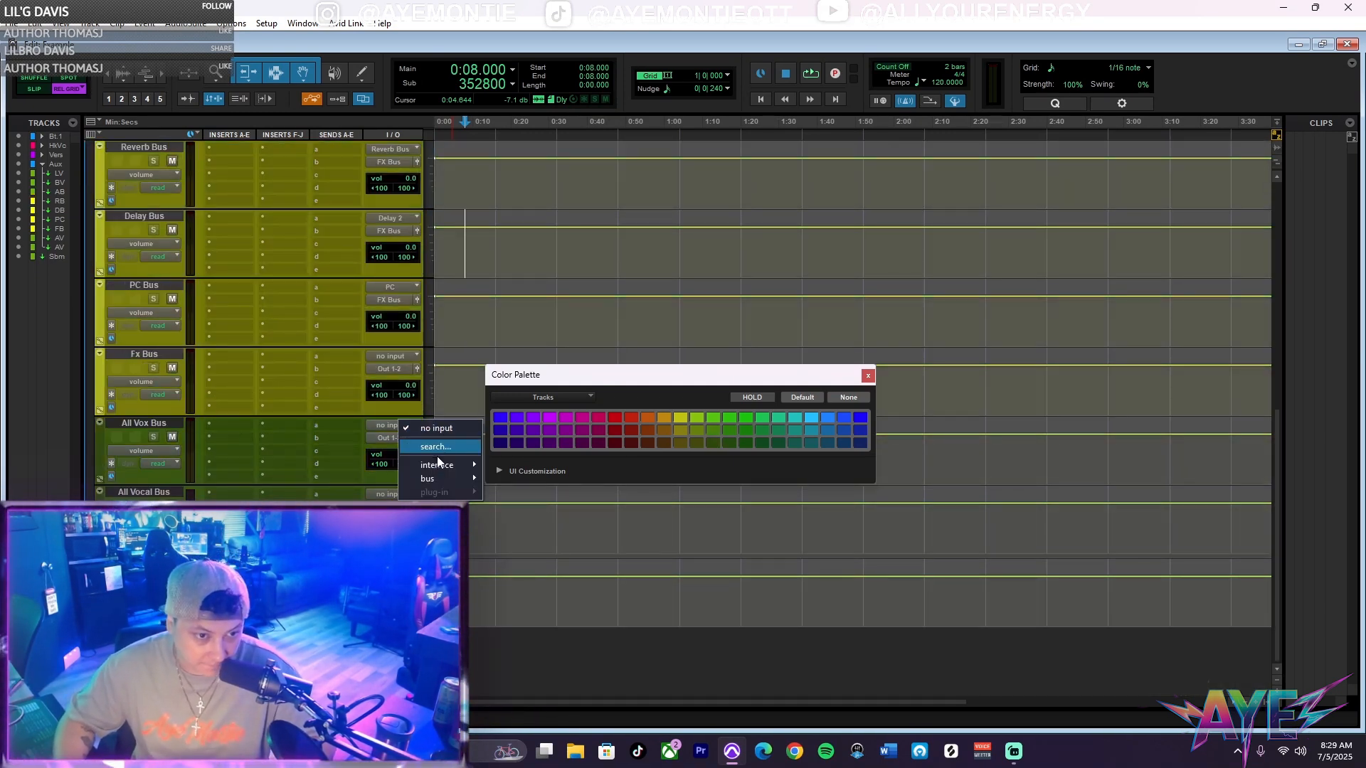
pyautogui.moveTo(433, 475)
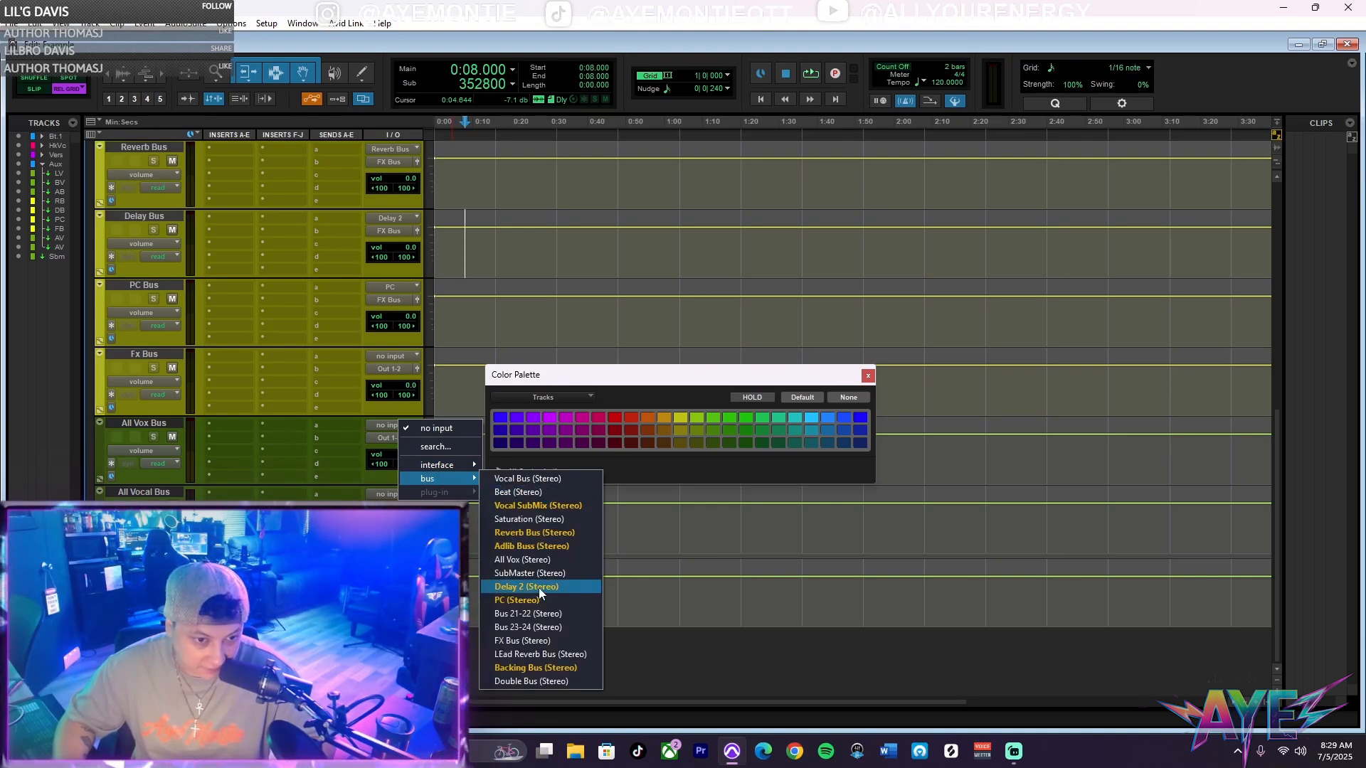
pyautogui.click(522, 559)
pyautogui.click(389, 493)
pyautogui.moveTo(433, 544)
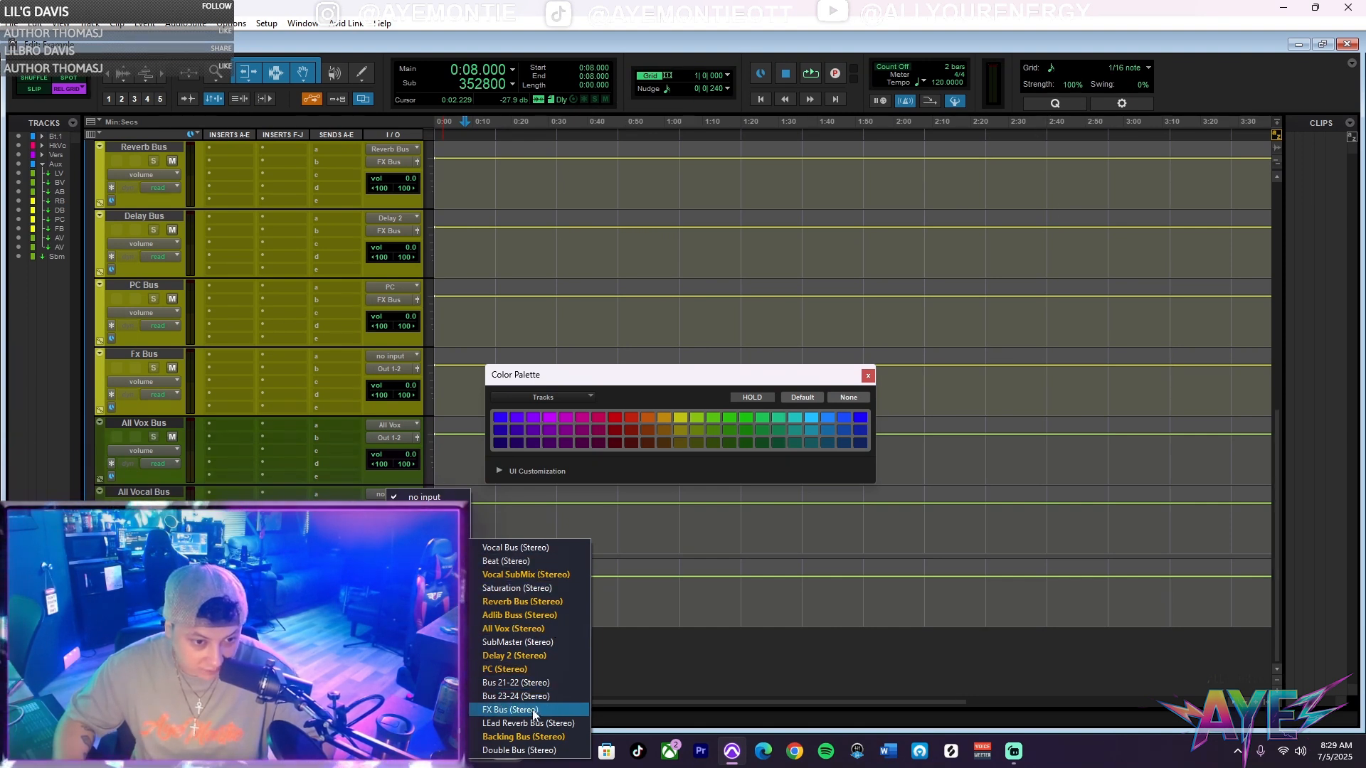
pyautogui.click(517, 551)
# Set the All Vocal Bus track's input to All Vox (Stereo) and the All Vox Bus track's input to Vocal Bus (Stereo).
pyautogui.click(381, 493)
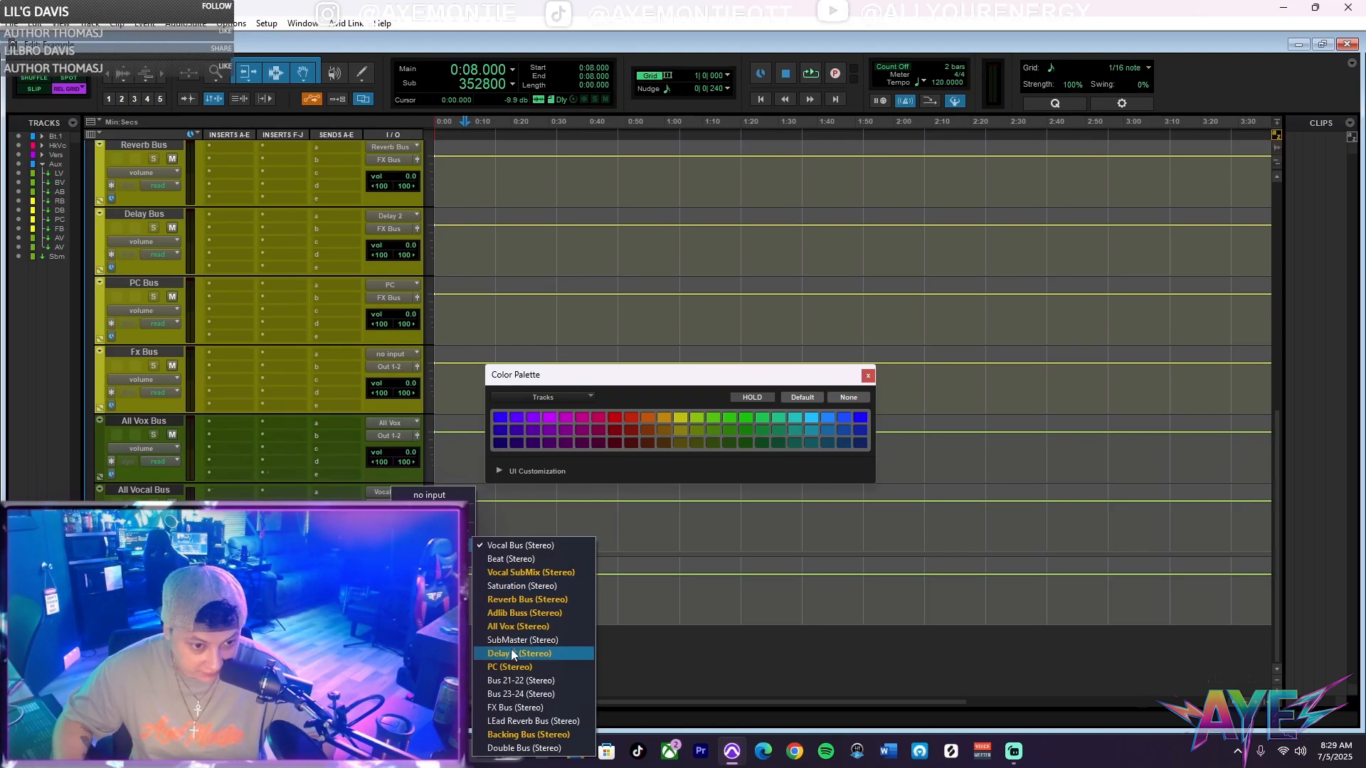
pyautogui.click(510, 626)
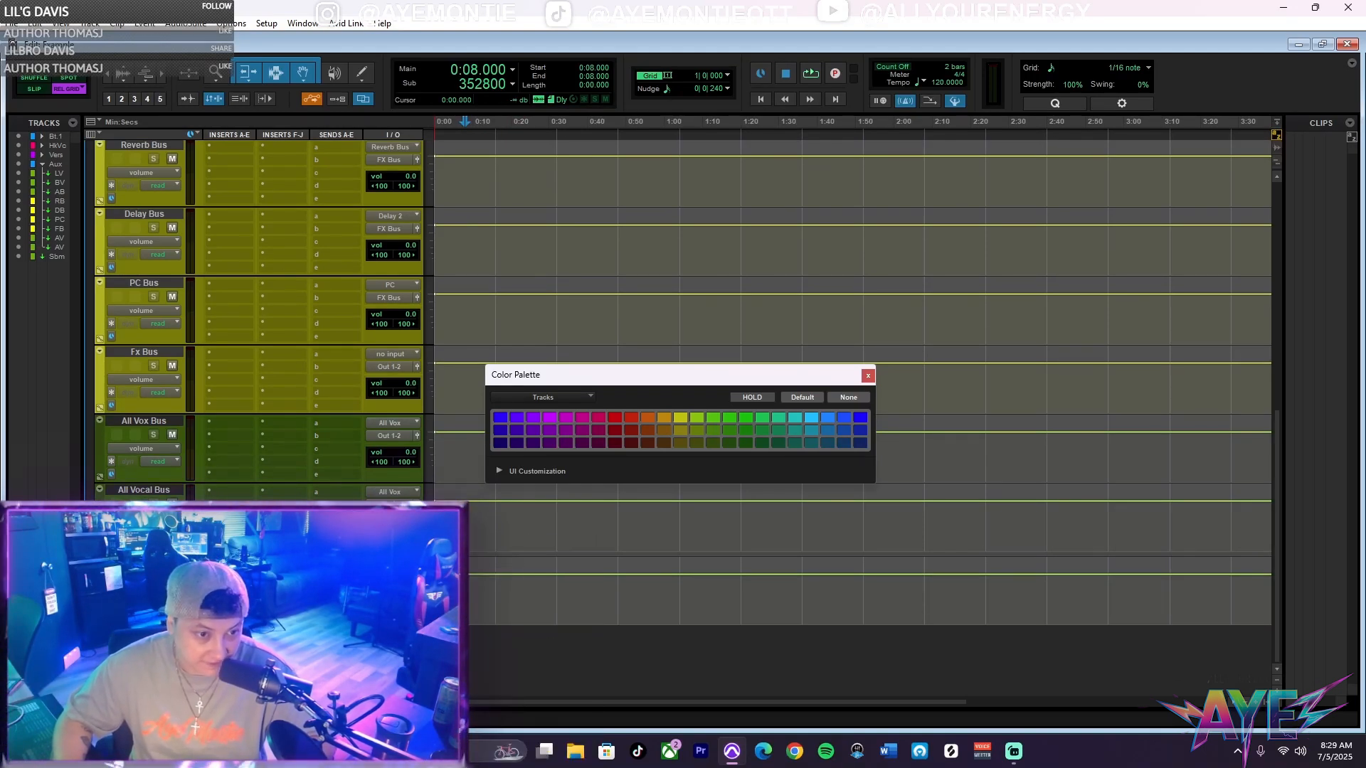
pyautogui.click(388, 426)
pyautogui.moveTo(409, 477)
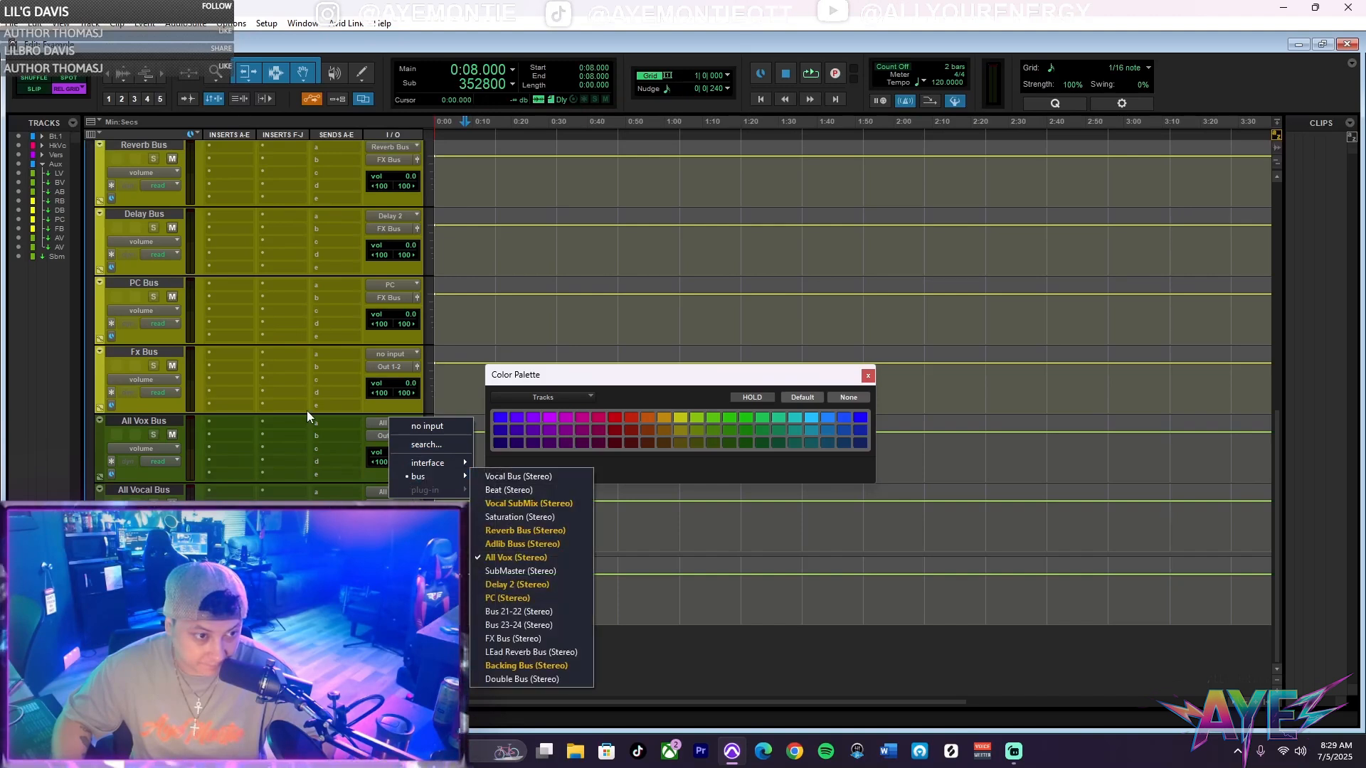
pyautogui.click(501, 477)
# Set the All Vox Bus track's output to All Vox (Stereo) and the All Vocal Bus track's output to SubMaster (Stereo).
pyautogui.click(390, 436)
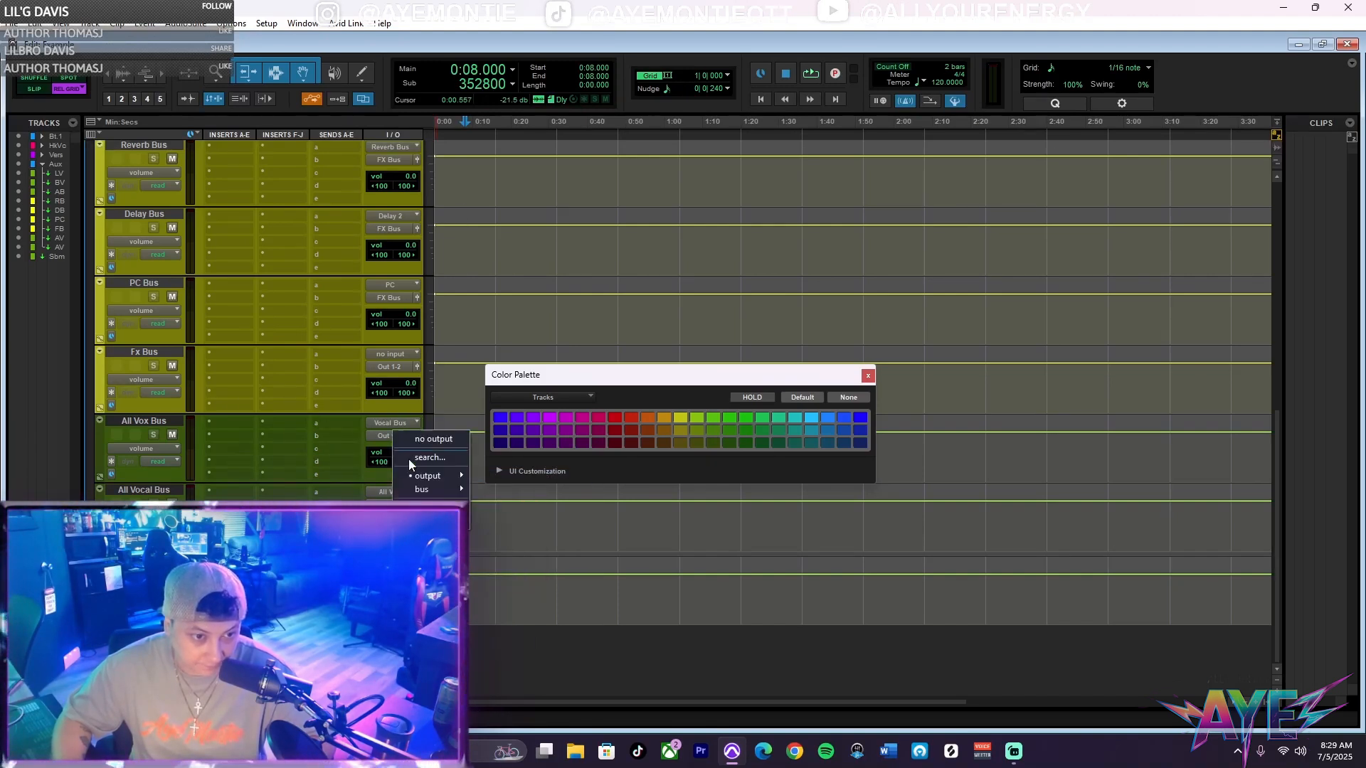
pyautogui.moveTo(422, 489)
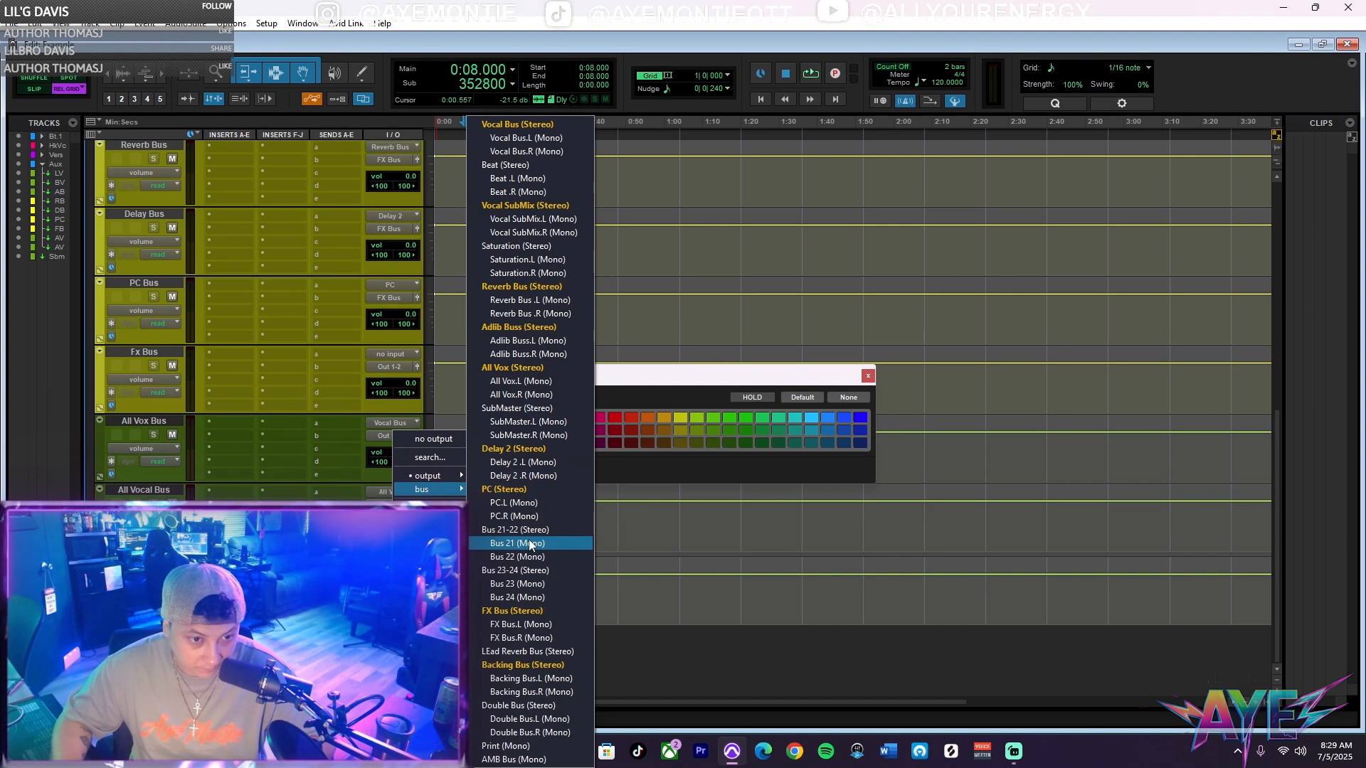
pyautogui.click(509, 368)
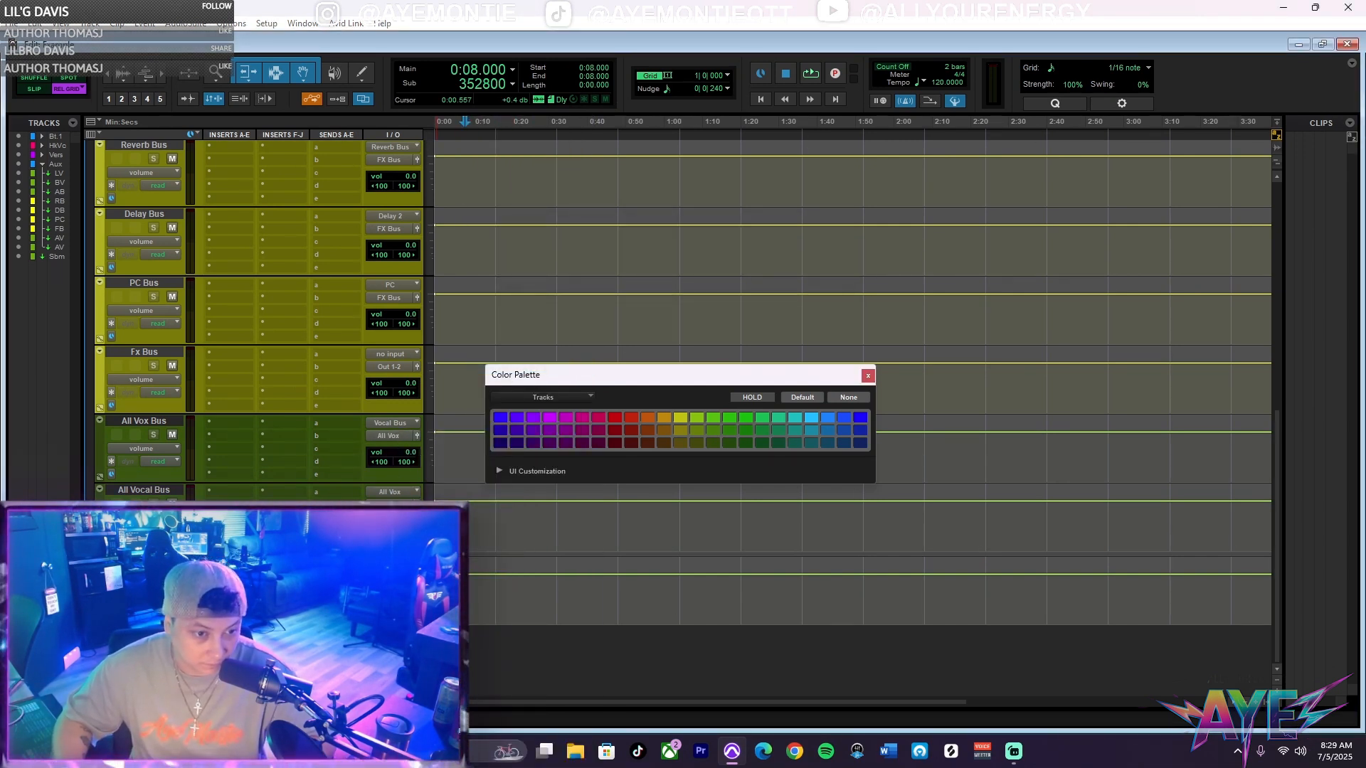
pyautogui.click(390, 504)
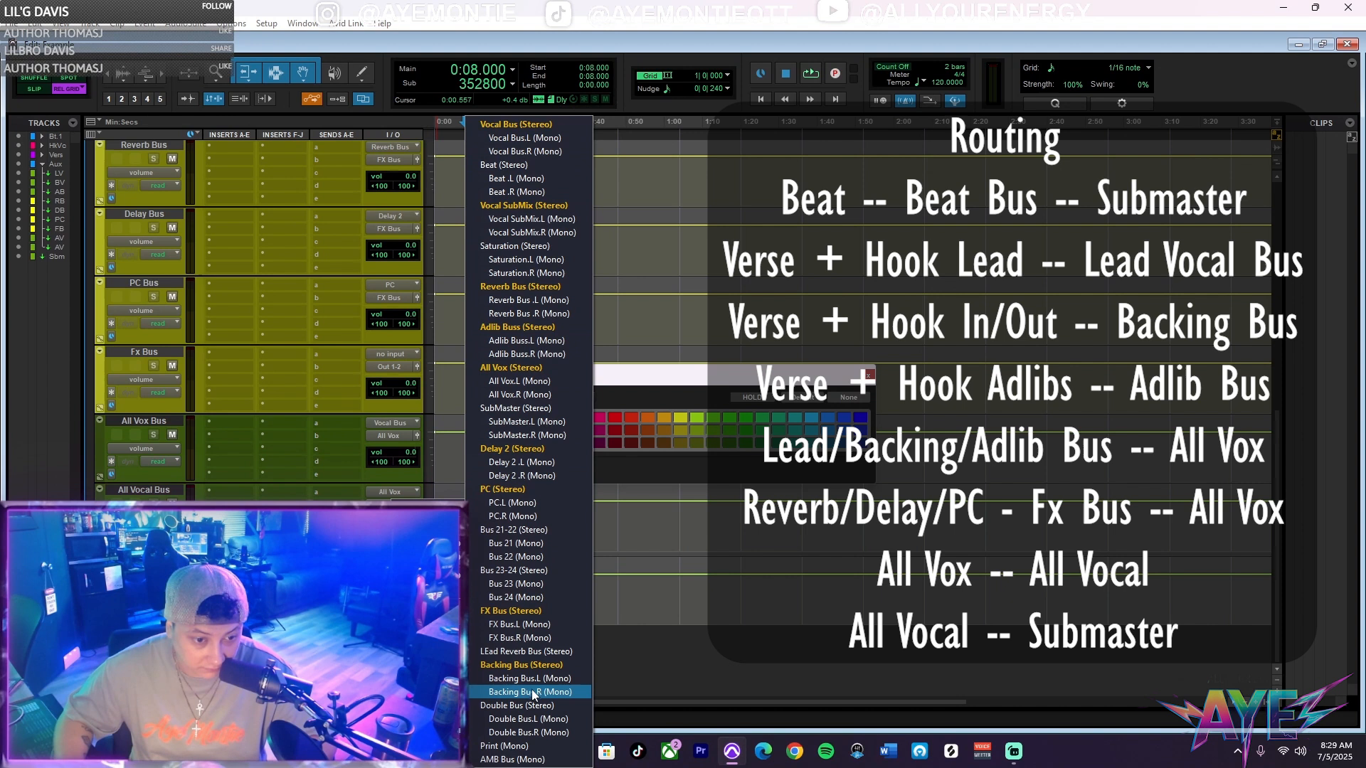
pyautogui.click(513, 410)
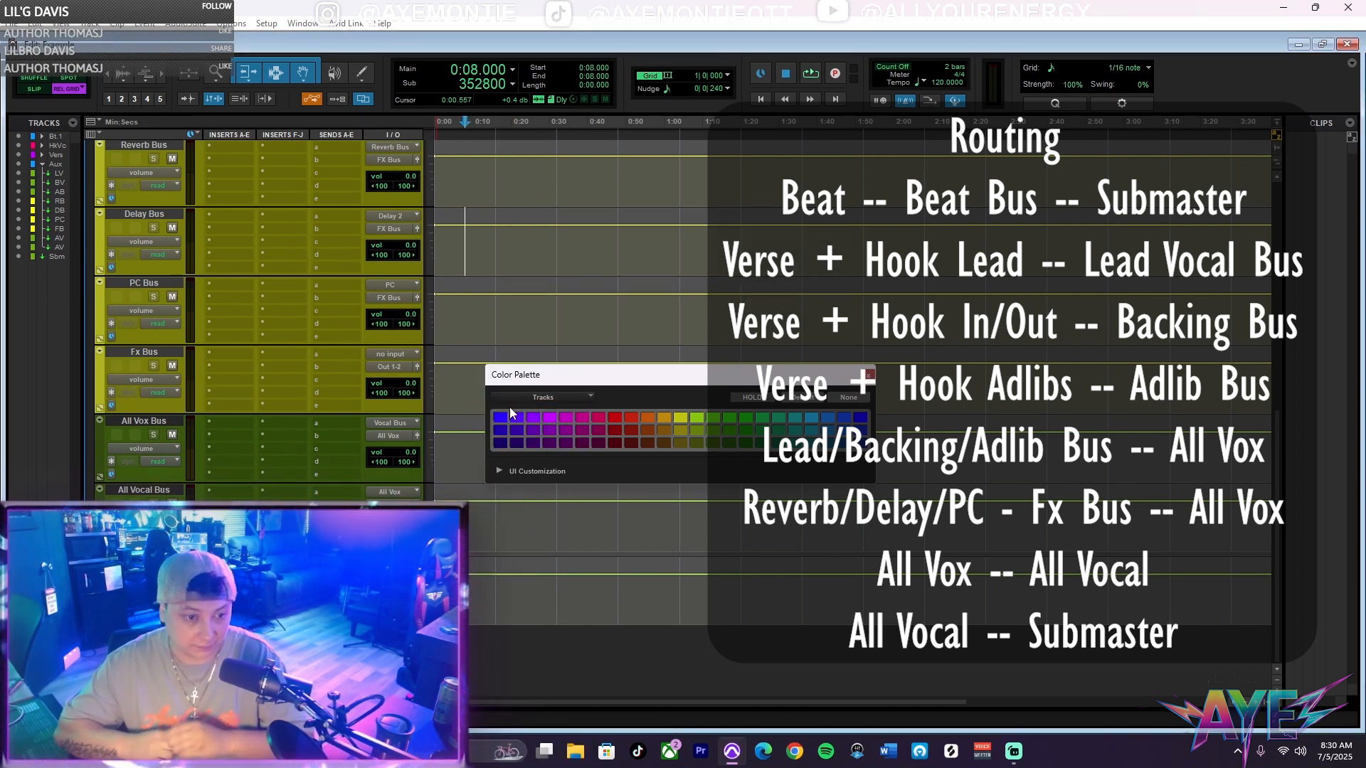
# Reposition and enlarge the Edit window beside the Mix window, and create one stereo Master Fader track.
pyautogui.moveTo(562, 44); pyautogui.dragTo(848, 134)
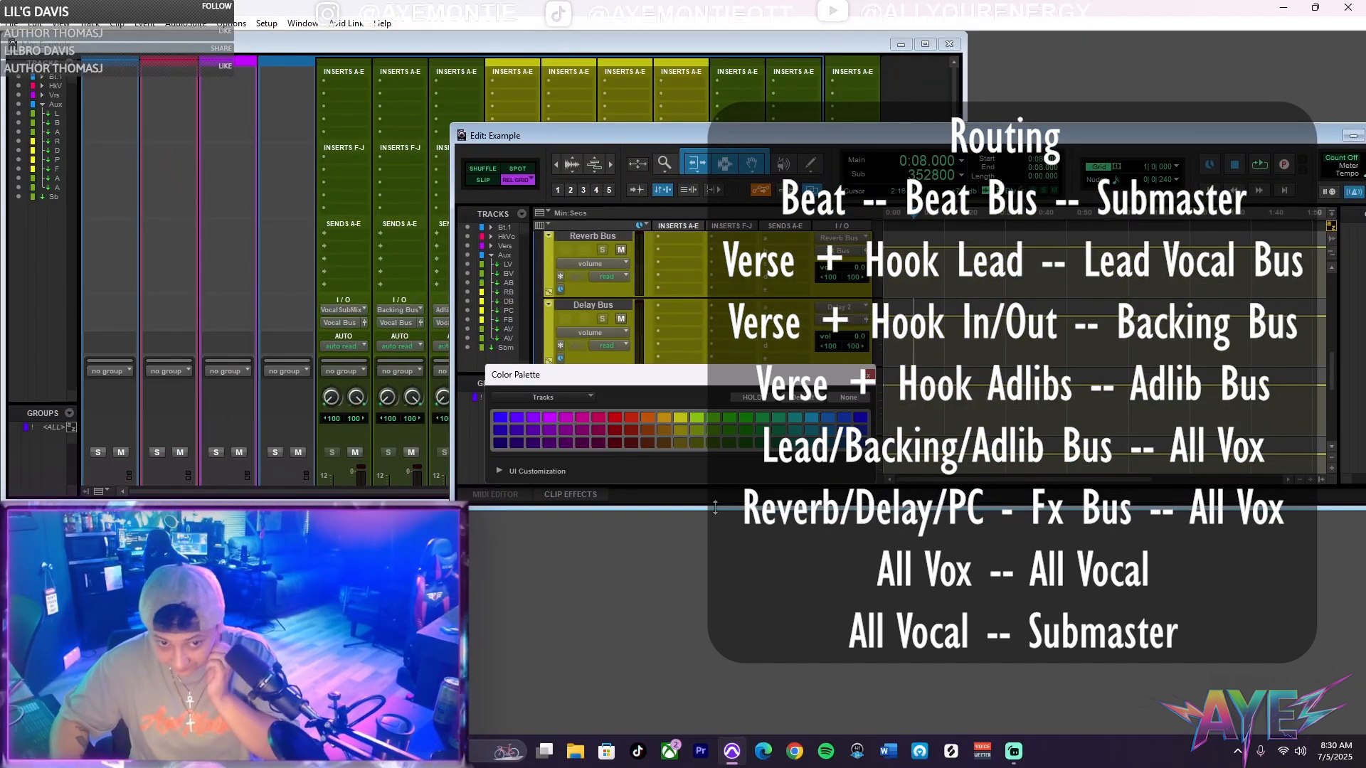
pyautogui.moveTo(715, 510); pyautogui.dragTo(717, 734)
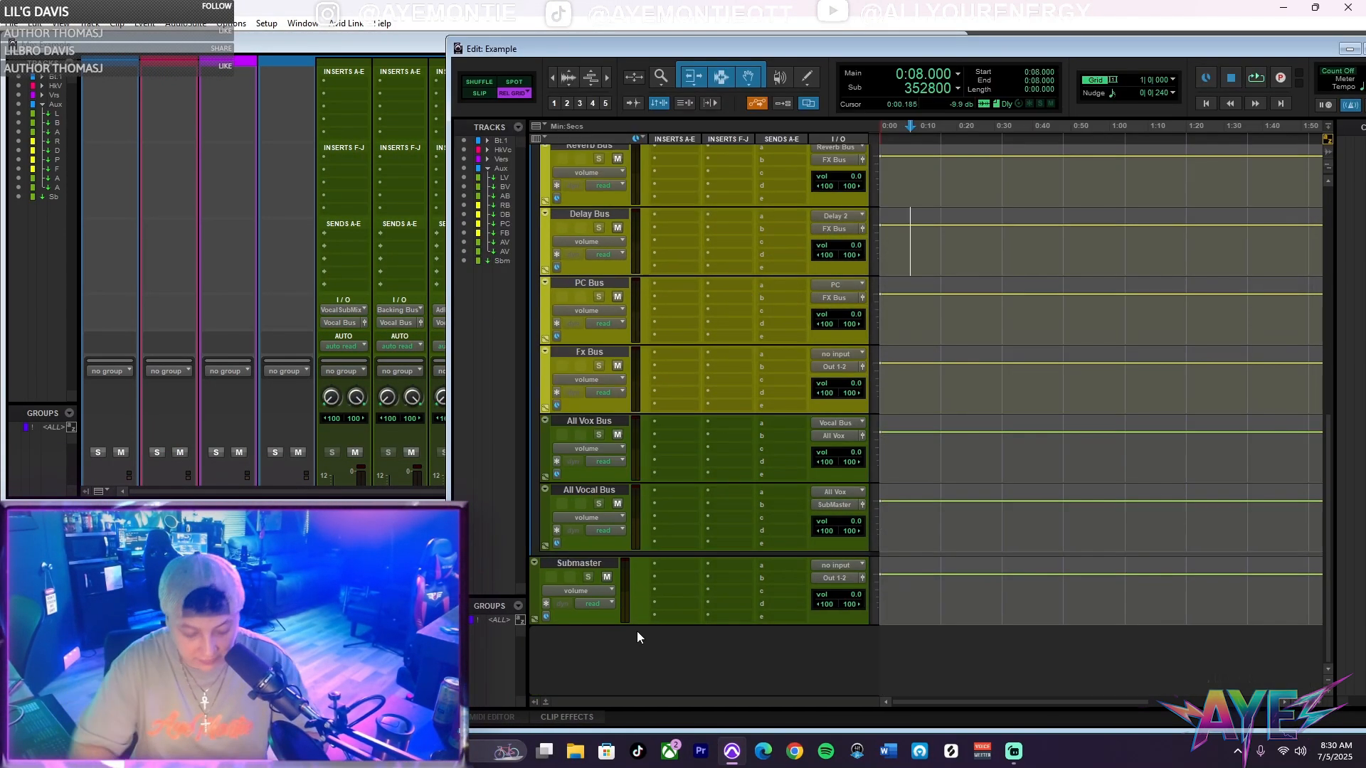
pyautogui.hotkey('ctrl', 'shift', 'n')
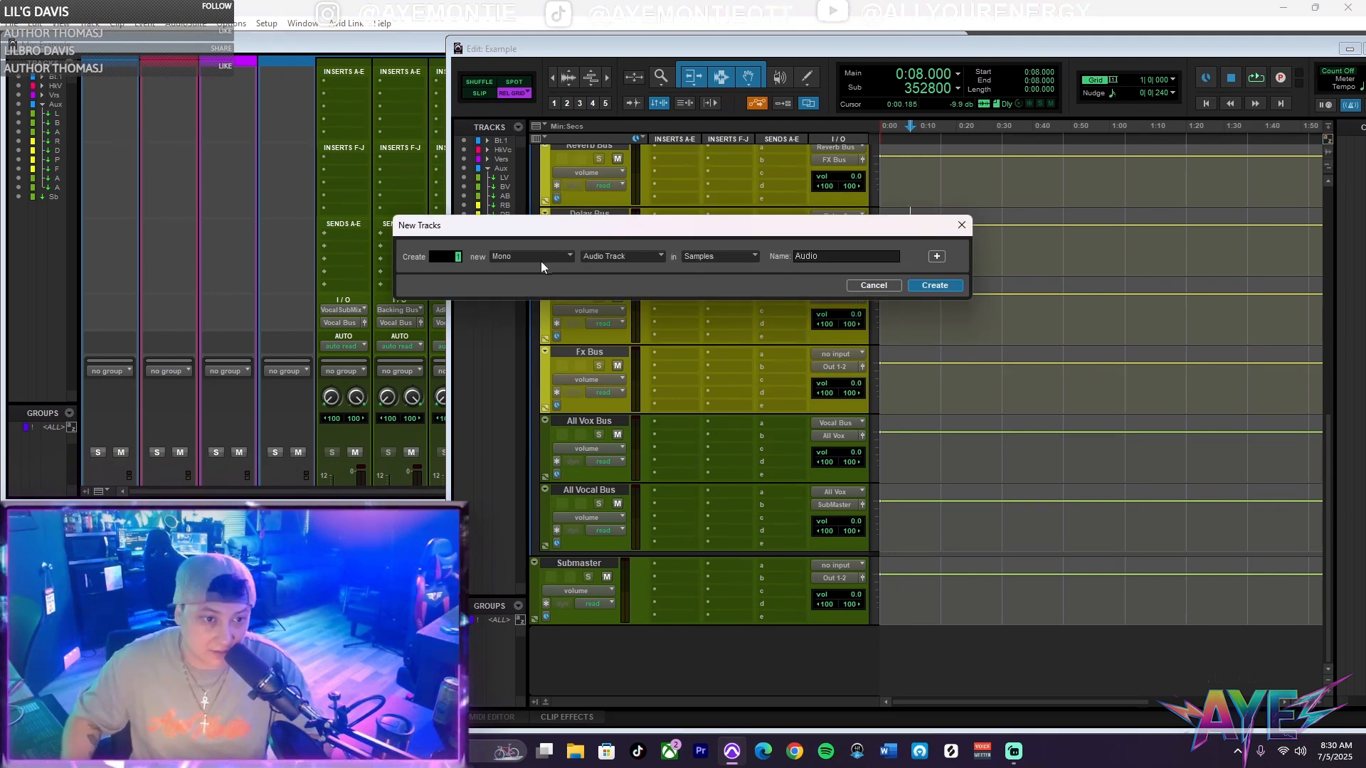
pyautogui.click(539, 261)
pyautogui.click(582, 271)
pyautogui.click(596, 257)
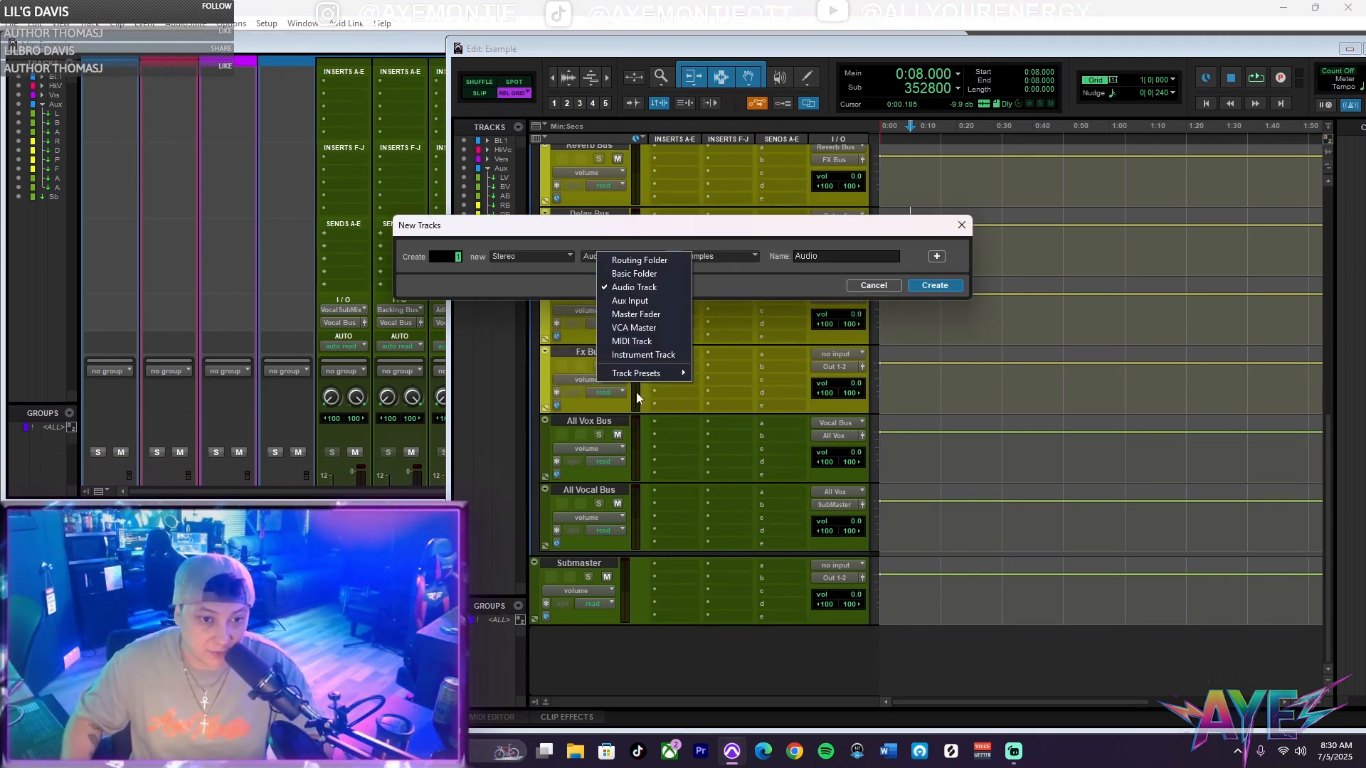
pyautogui.click(636, 313)
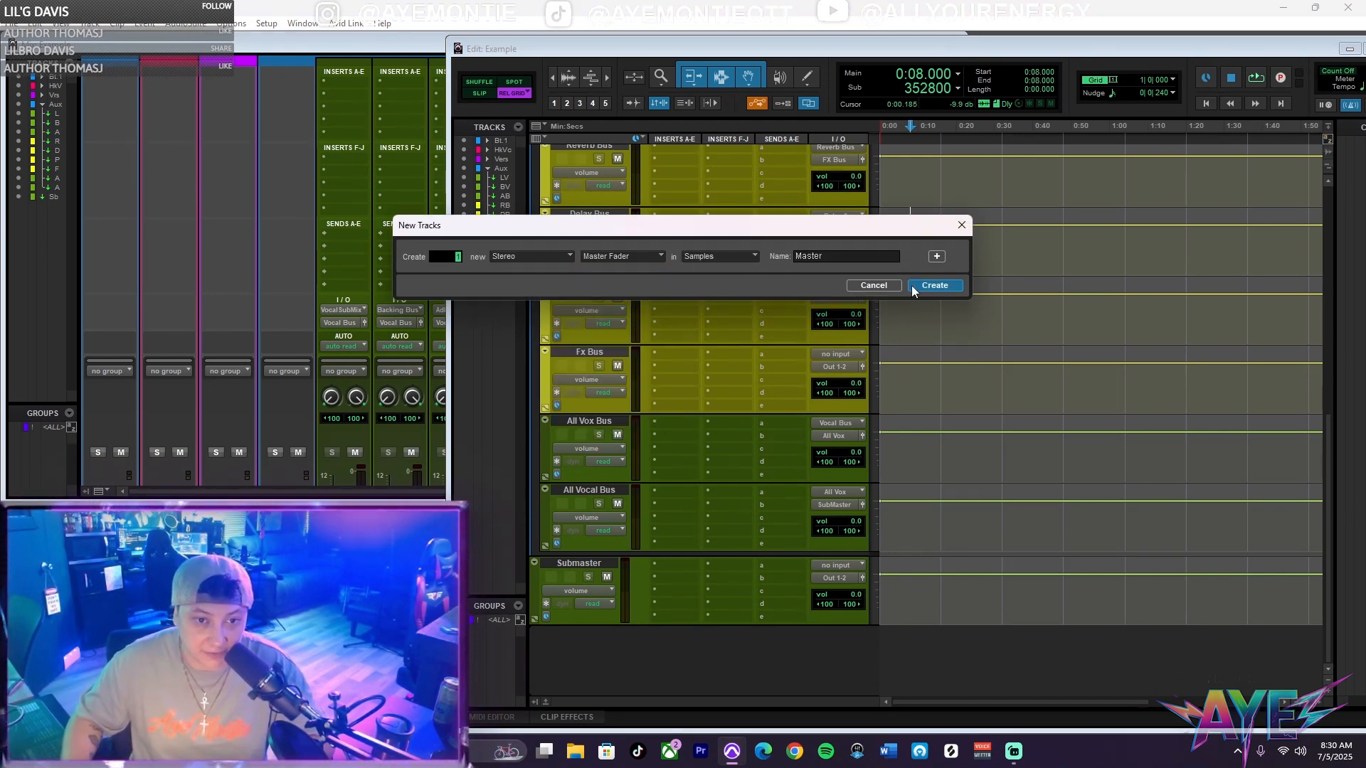
pyautogui.click(932, 285)
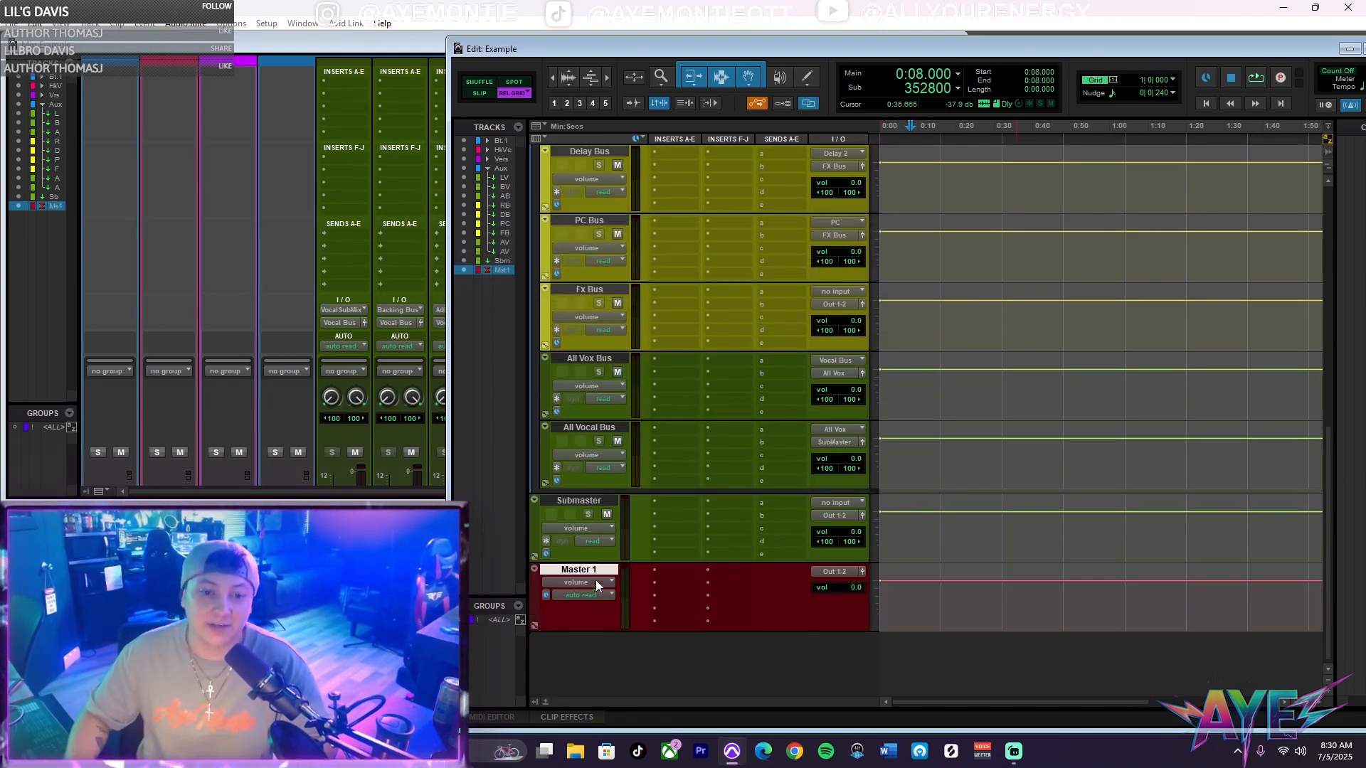
# Color the Submaster track teal using the color palette.
pyautogui.click(556, 502)
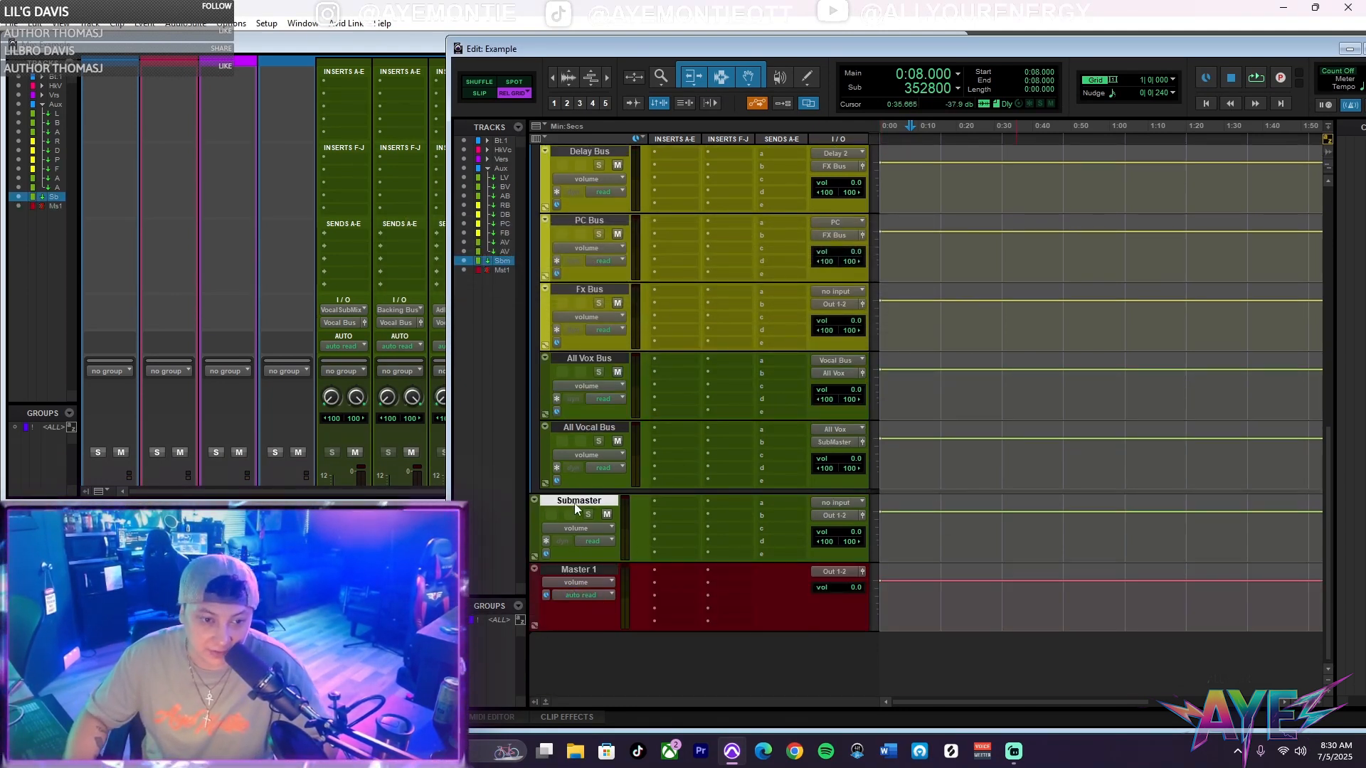
pyautogui.doubleClick(531, 526)
pyautogui.click(793, 419)
pyautogui.click(868, 374)
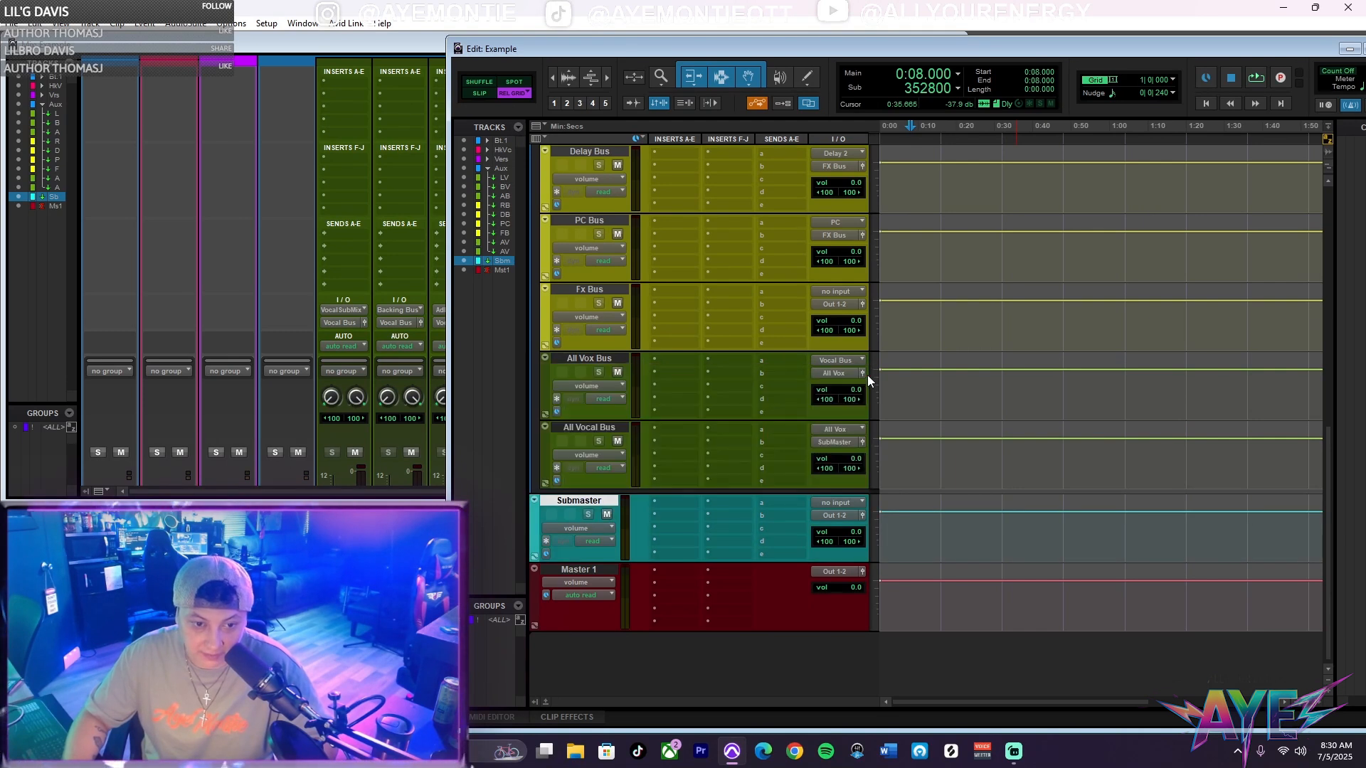
pyautogui.click(589, 428)
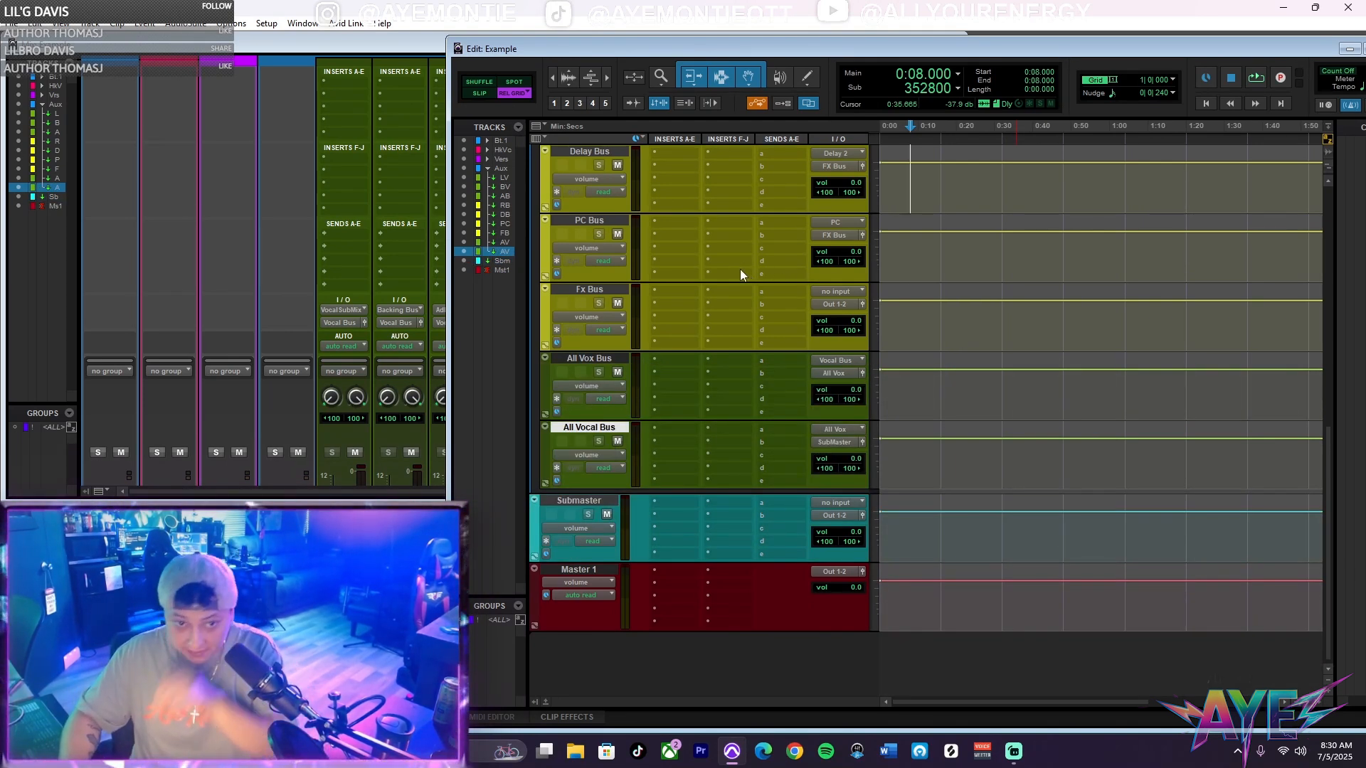
# Set the Fx Bus track's input to FX Bus (Stereo) and its output to Vocal Bus (Stereo).
pyautogui.scroll(1, 739, 269)
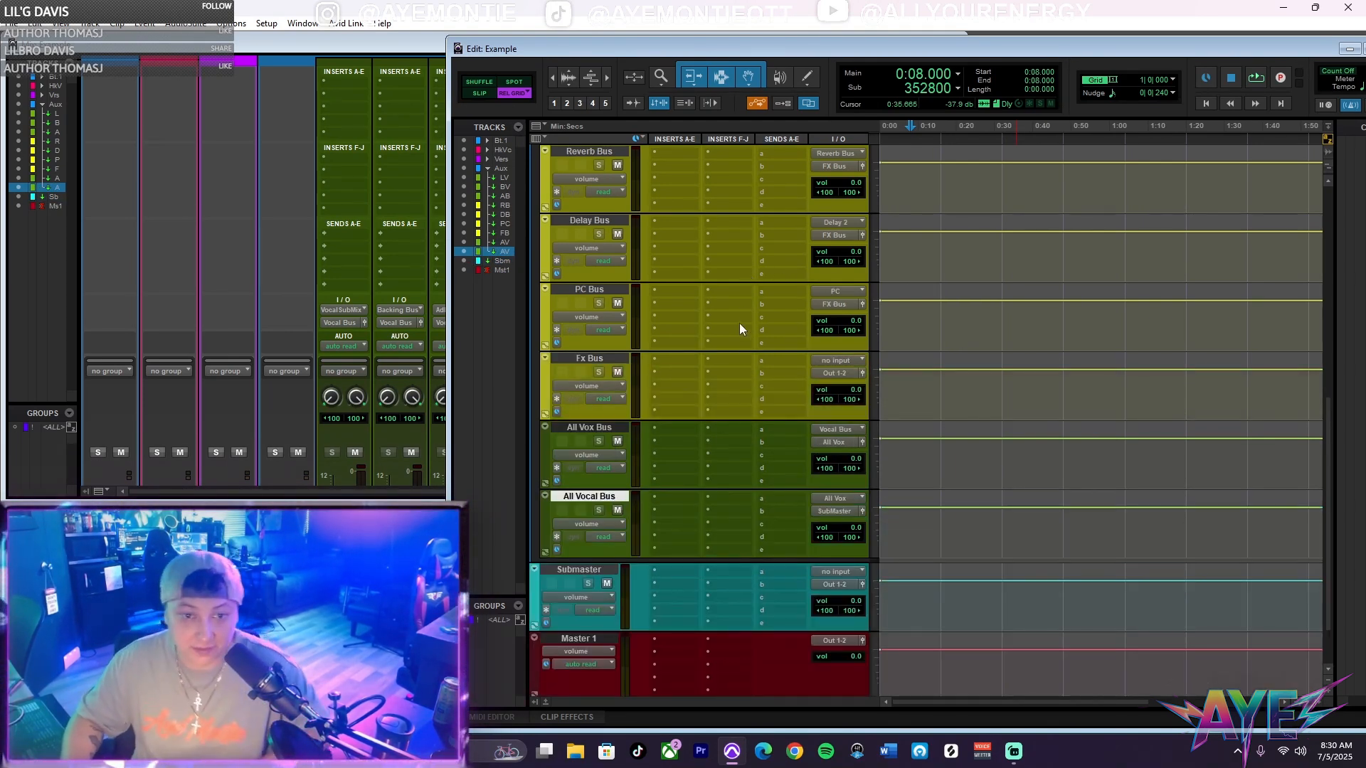
pyautogui.click(846, 360)
pyautogui.moveTo(876, 415)
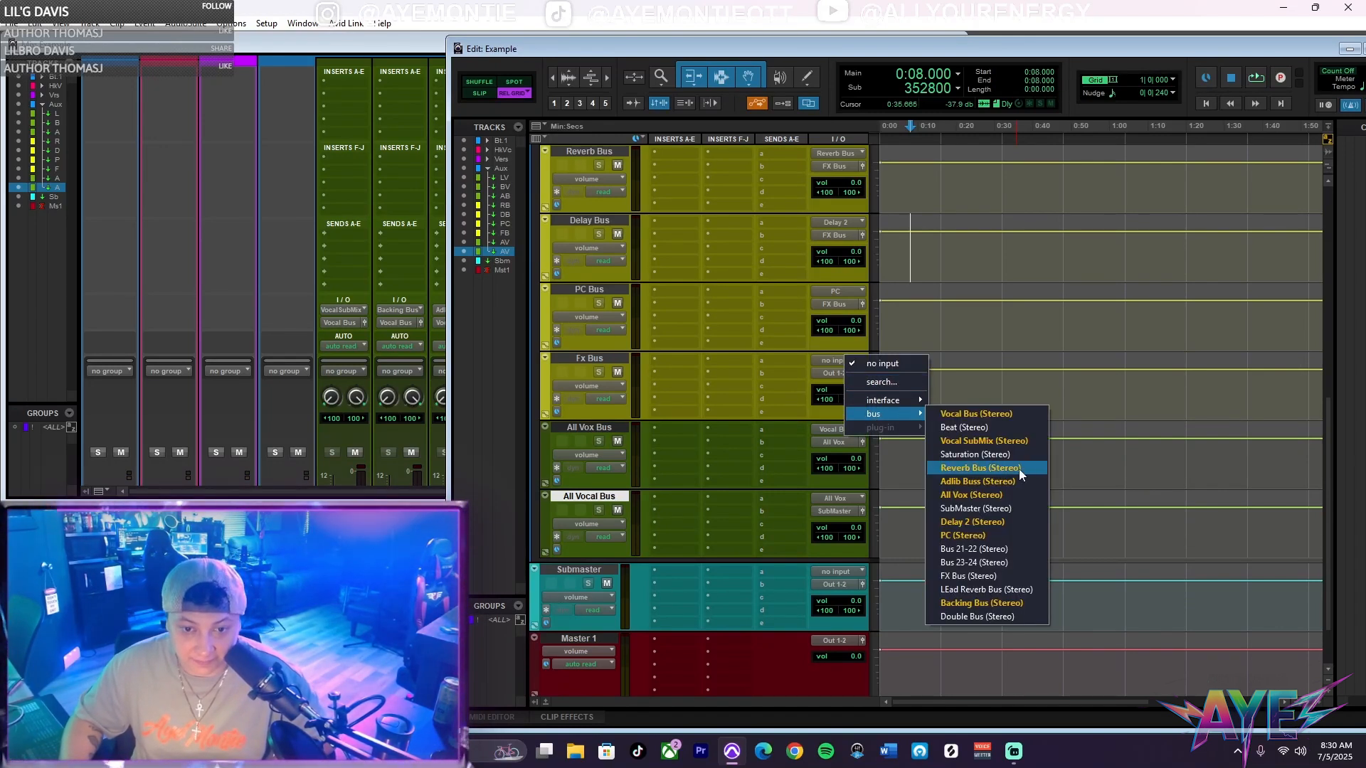
pyautogui.click(968, 575)
pyautogui.click(845, 374)
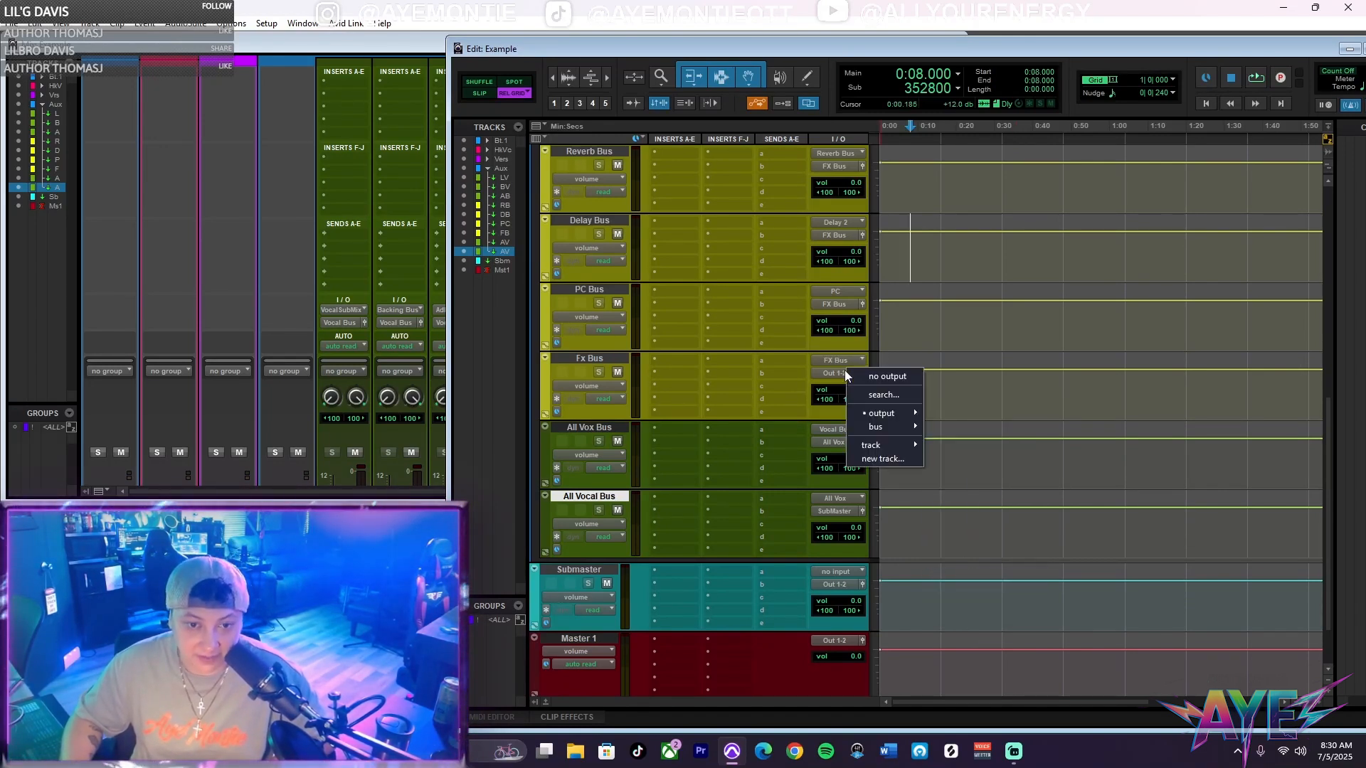
pyautogui.moveTo(886, 427)
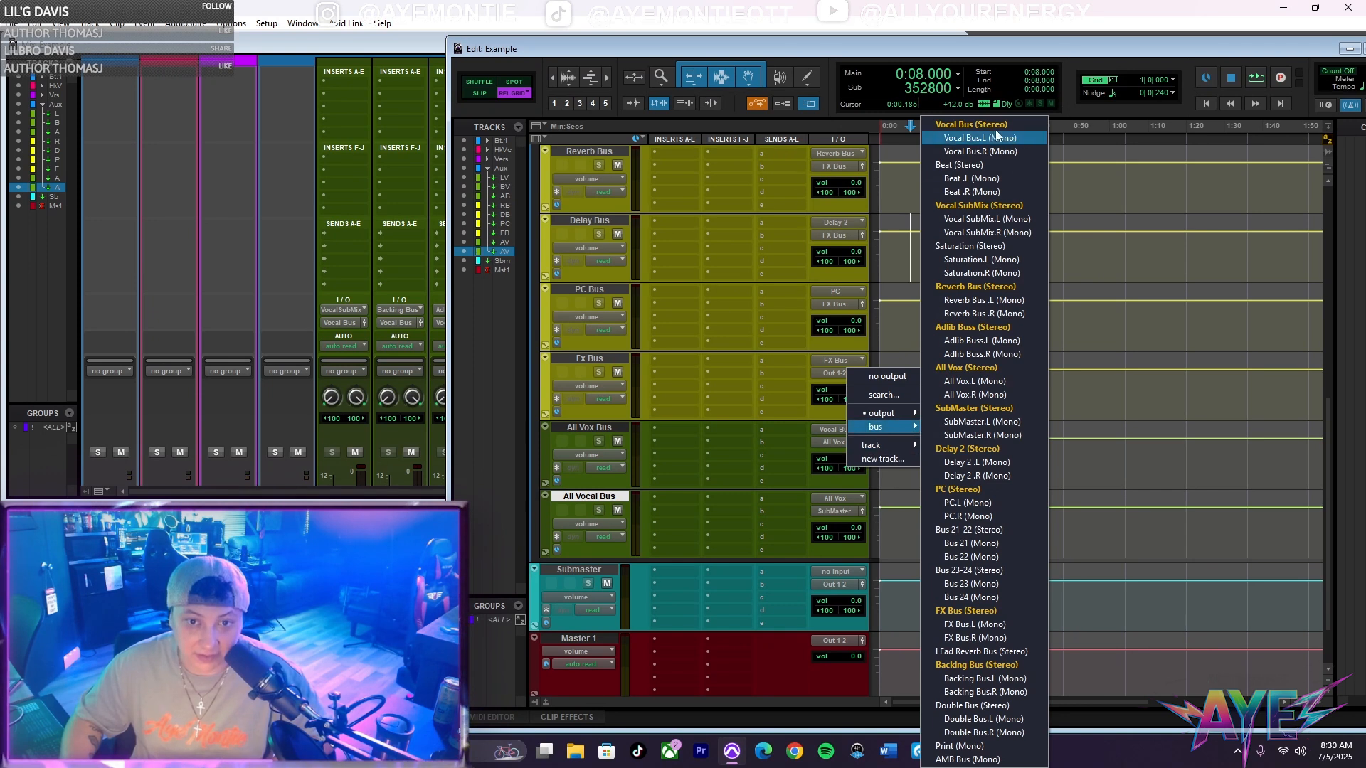
pyautogui.click(974, 124)
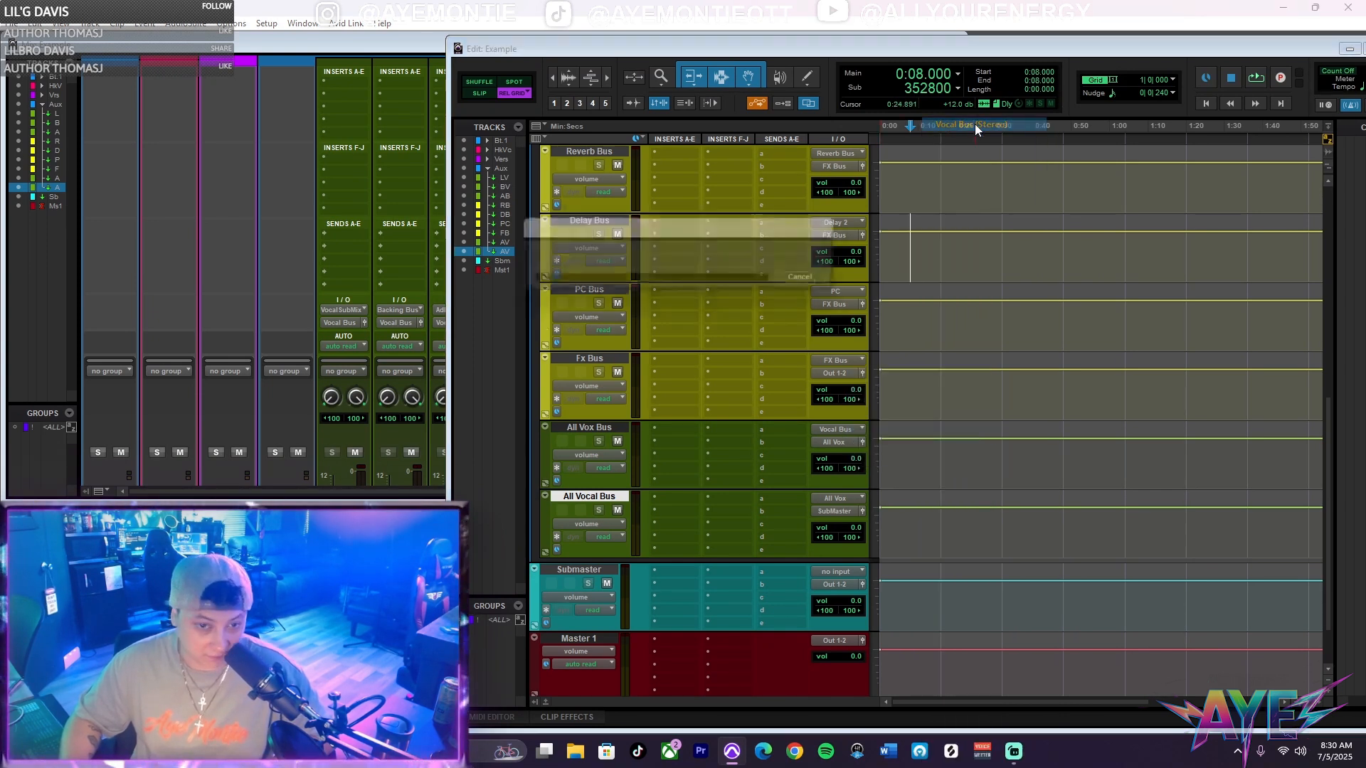
# Collapse the Aux folder, expand the Verse folder and select the Verse 1 track.
pyautogui.scroll(2, 812, 373)
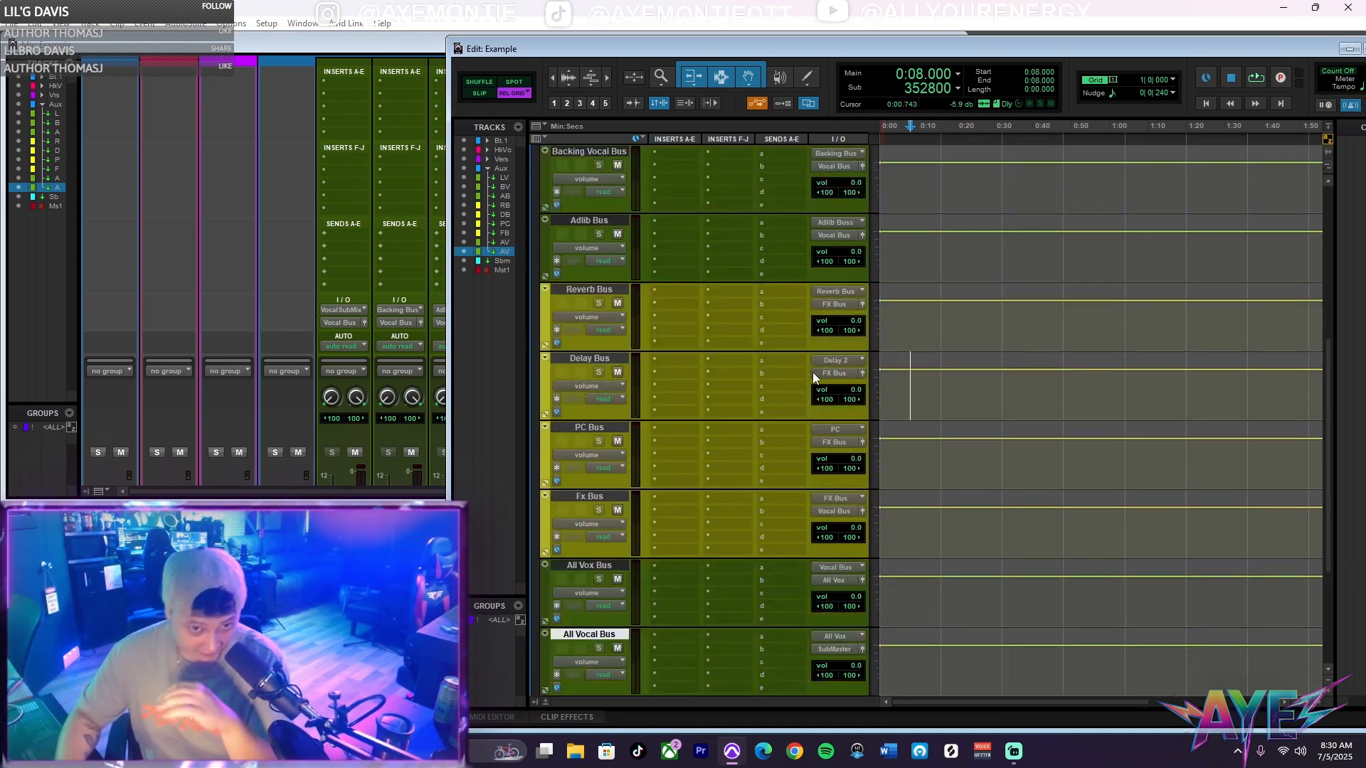
pyautogui.scroll(5, 812, 373)
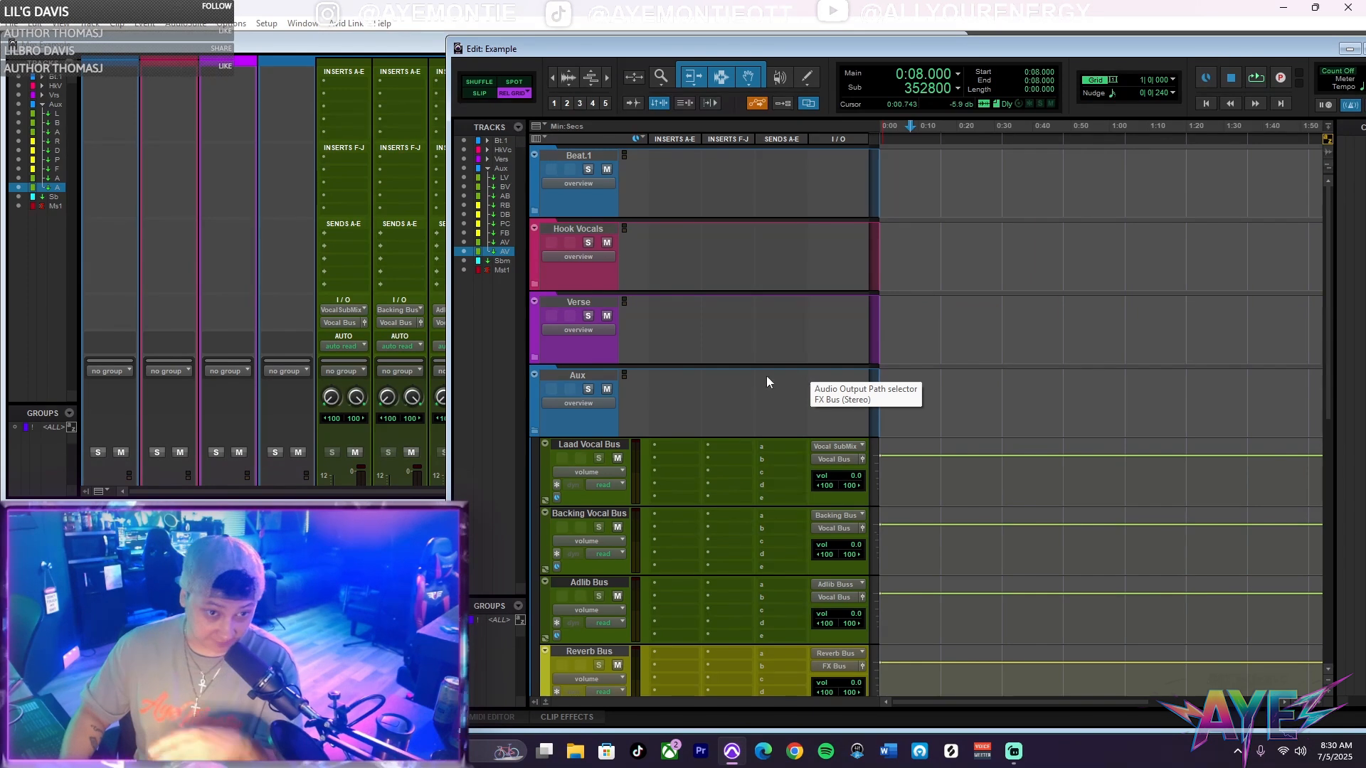
pyautogui.click(535, 432)
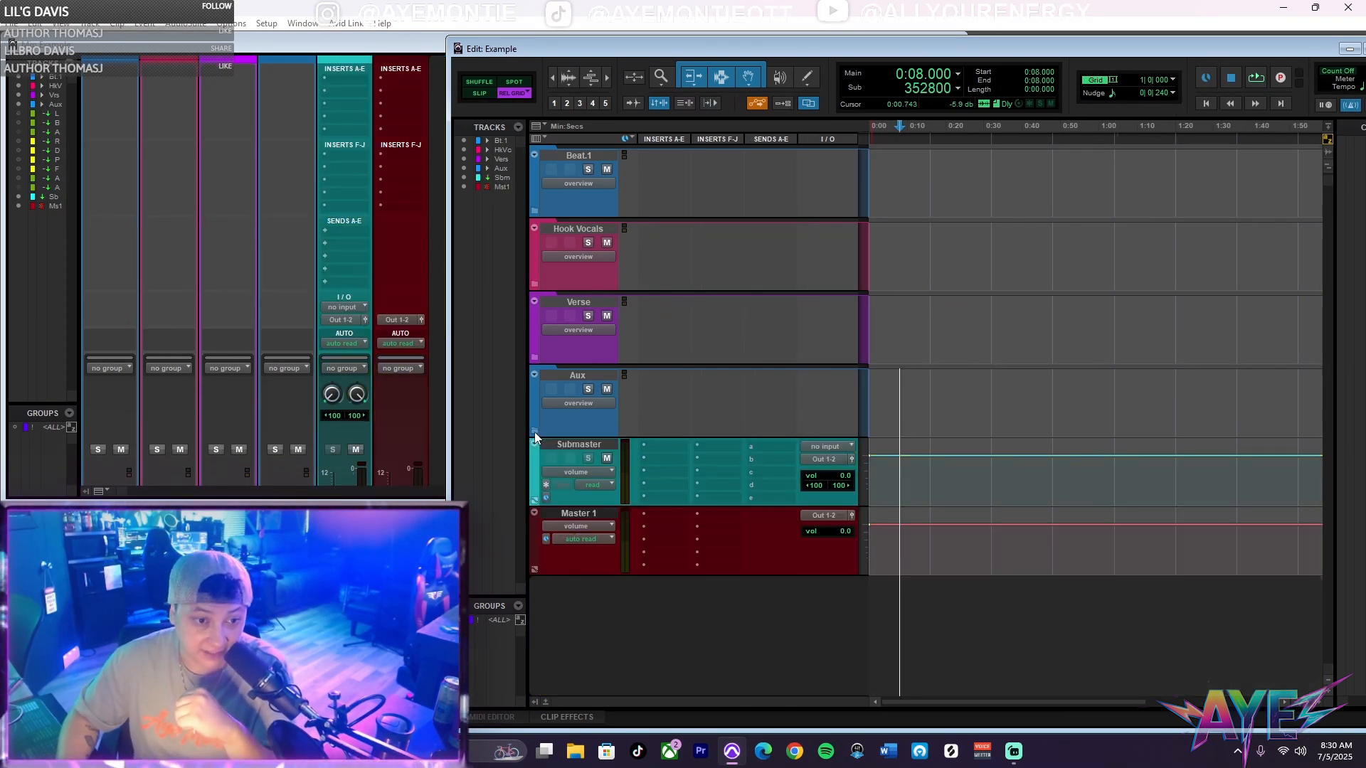
pyautogui.click(535, 357)
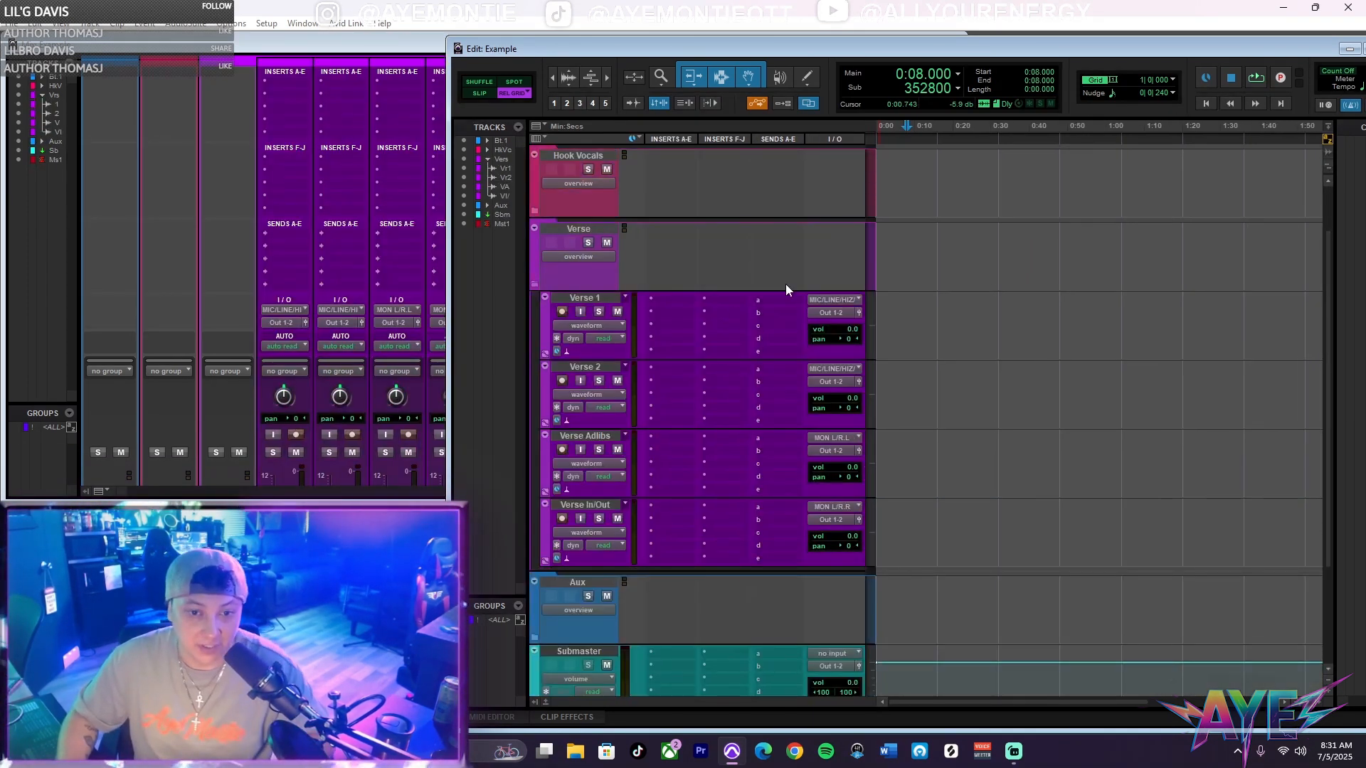
pyautogui.click(834, 299)
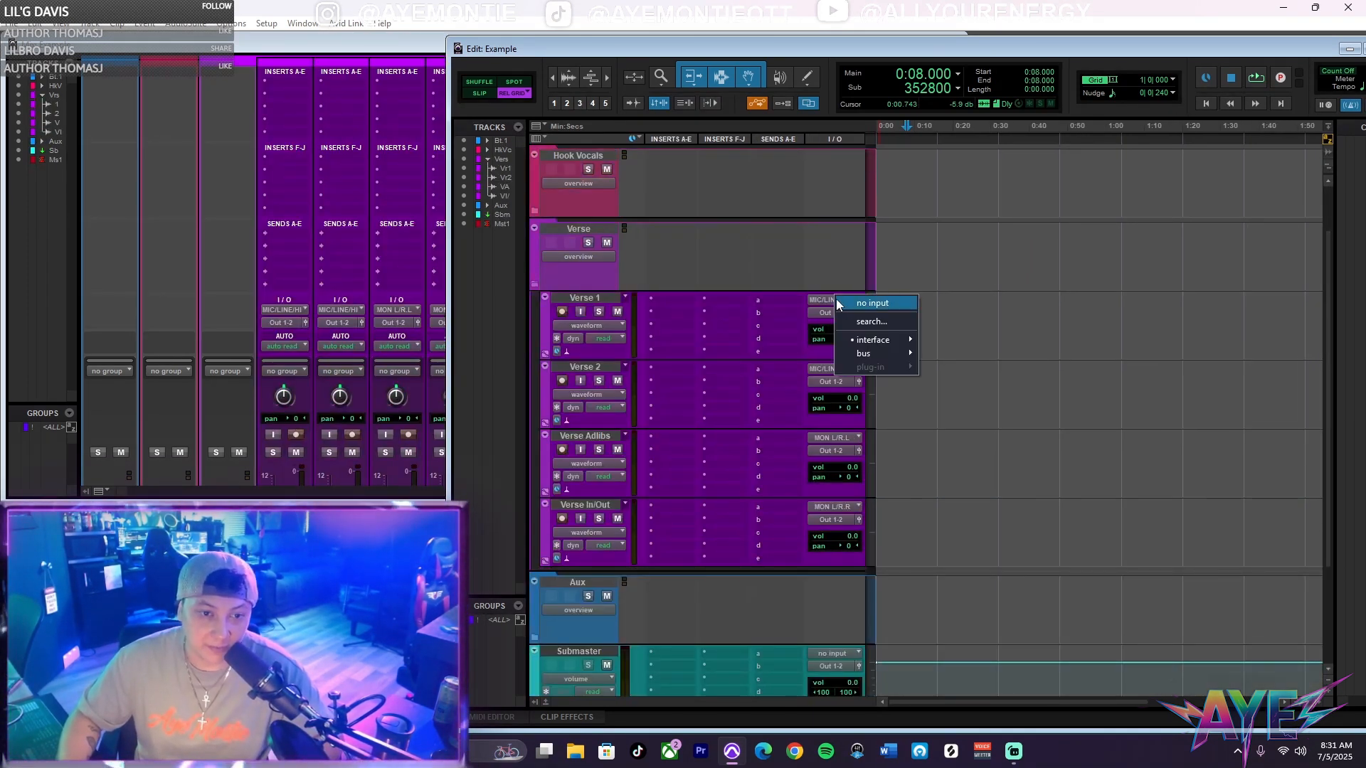
pyautogui.click(608, 297)
pyautogui.scroll(1, 906, 344)
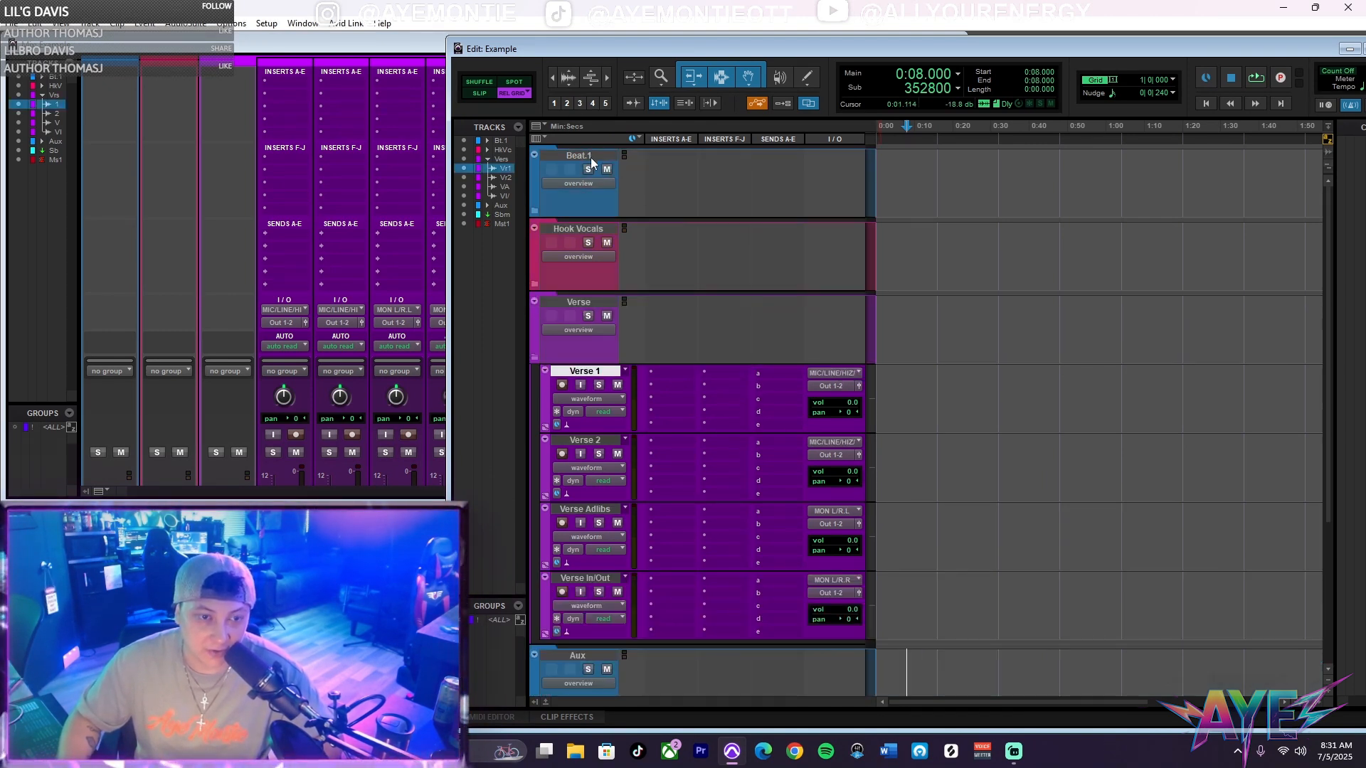
# Create one mono audio track named Record and place it between the Beat.1 and Hook Vocals folders.
pyautogui.hotkey('ctrl', 'shift', 'n')
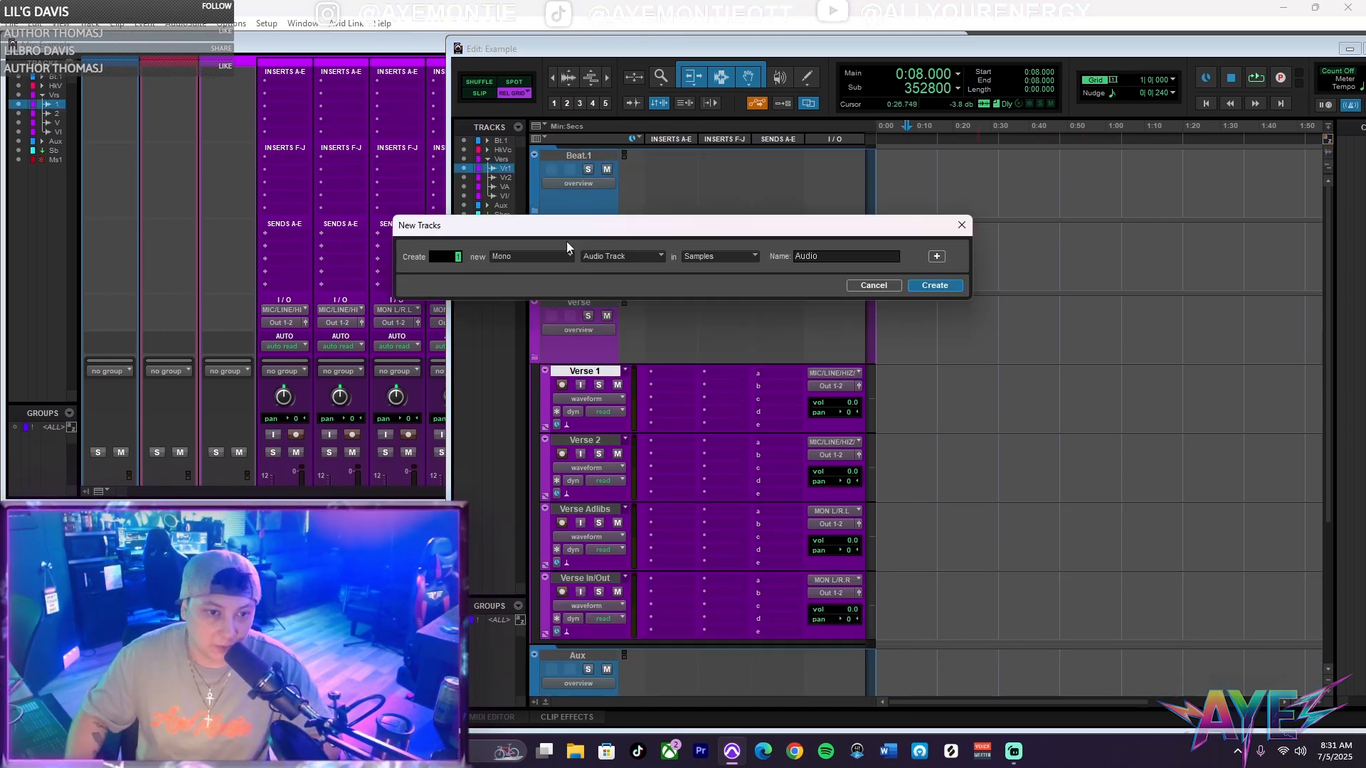
pyautogui.write('rECO')
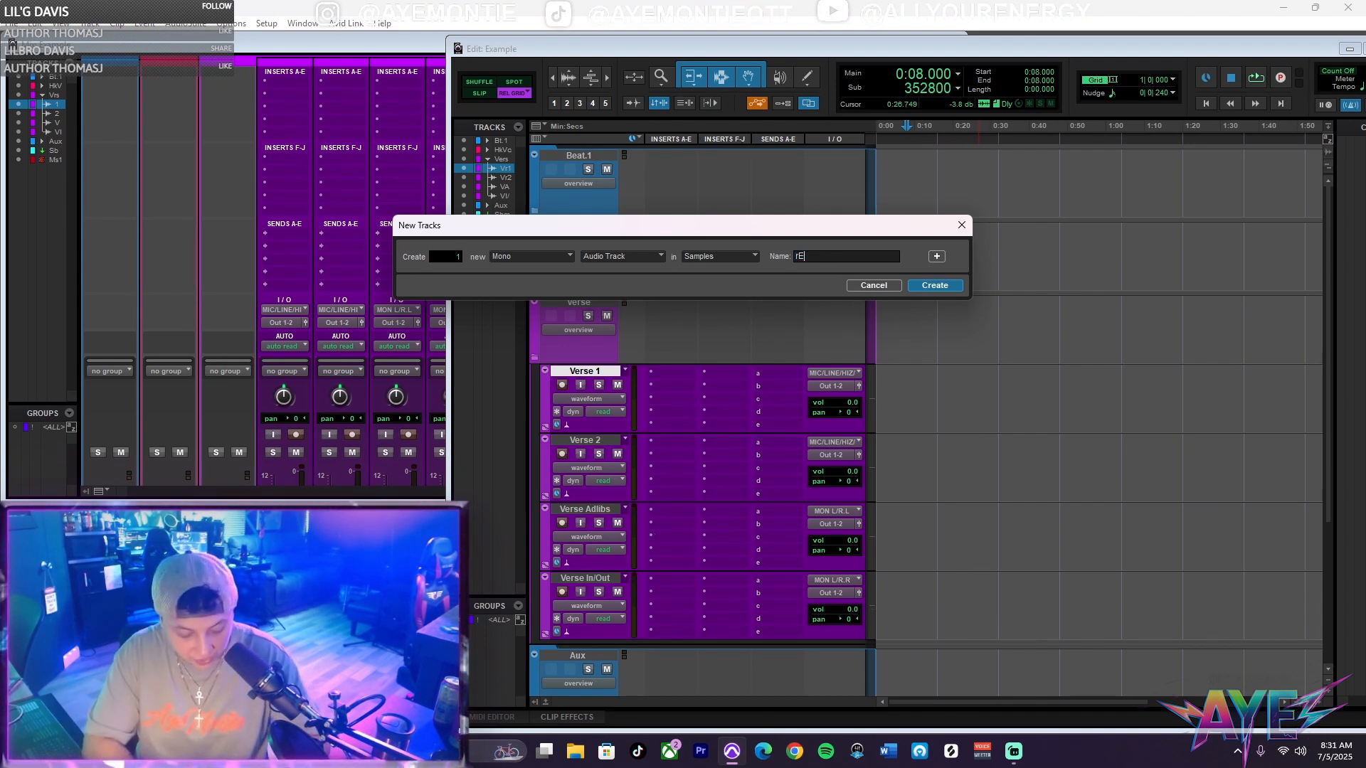
pyautogui.click(936, 285)
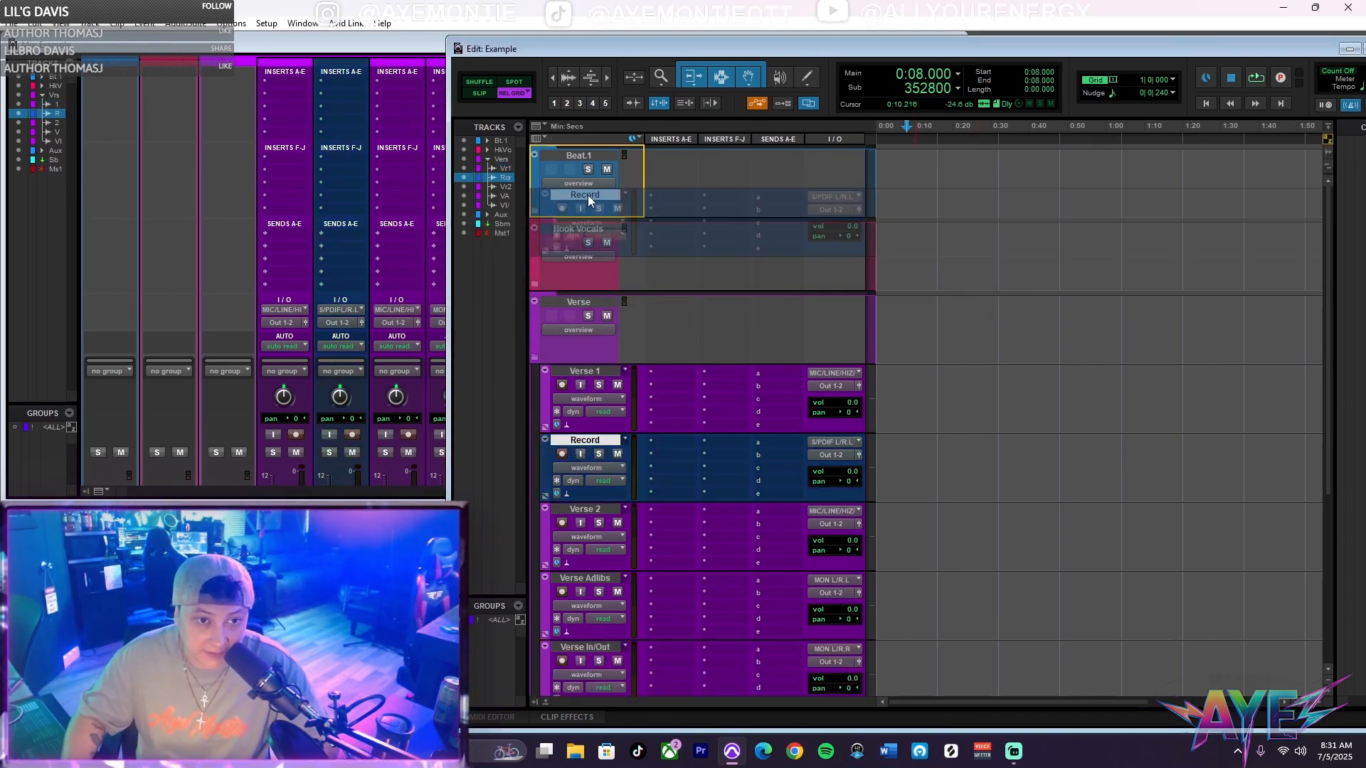
# Set the Record track's input to the interface input MIC/LINE/HIZ / MIC/LINE.L (Mono).
pyautogui.scroll(-2, 626, 217)
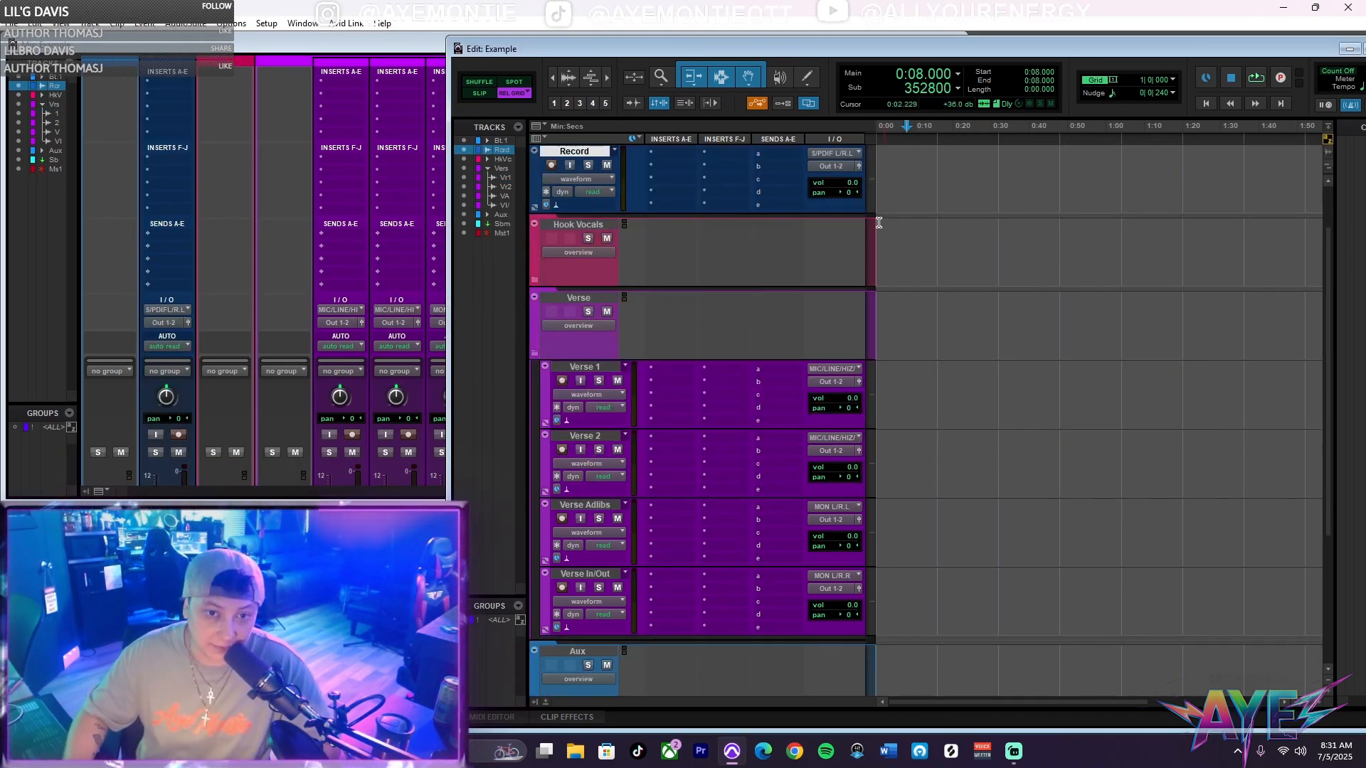
pyautogui.click(831, 153)
pyautogui.moveTo(855, 197)
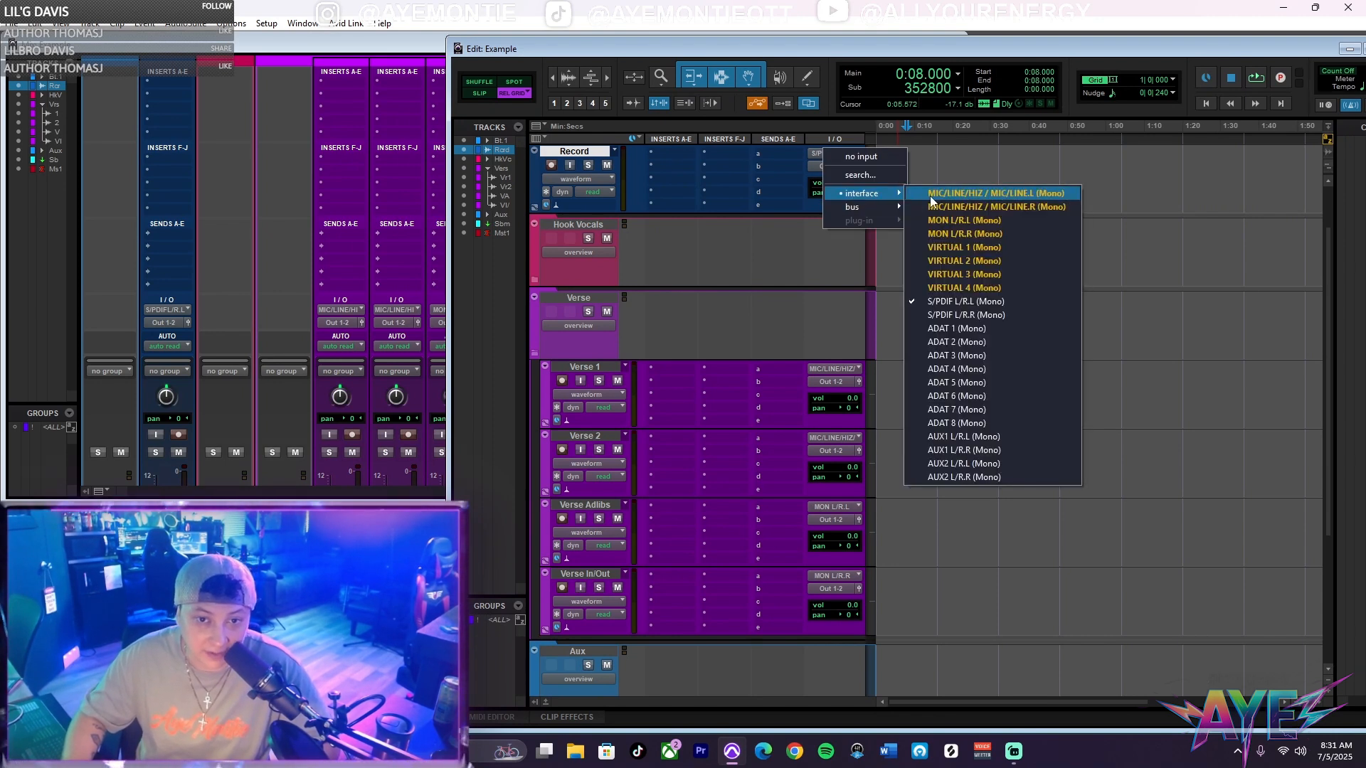
pyautogui.click(931, 199)
pyautogui.scroll(2, 1036, 233)
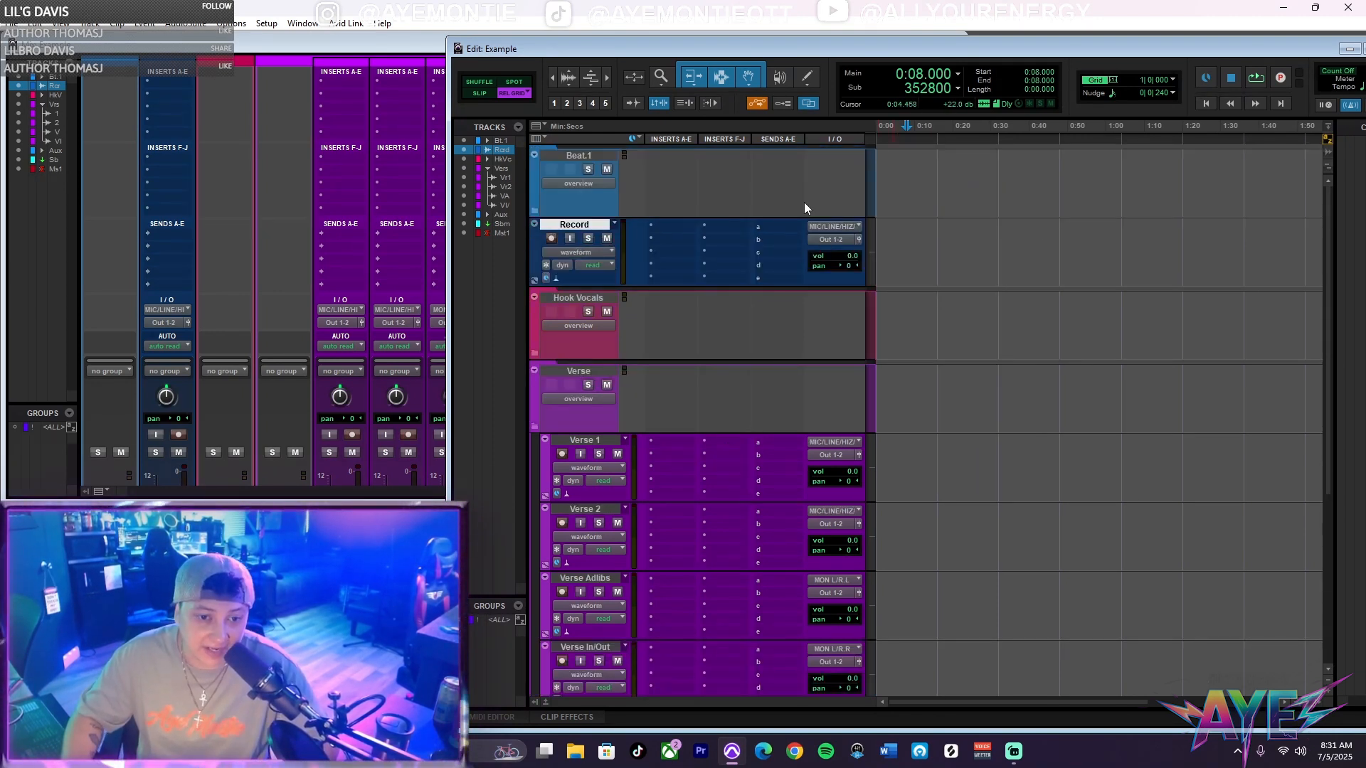
# Record-arm the Record track, record a short test take from 0:04.000 and move the clip down into the verse tracks.
pyautogui.click(889, 126)
pyautogui.hotkey('ctrl', 'space')
pyautogui.click(795, 305)
pyautogui.click(551, 239)
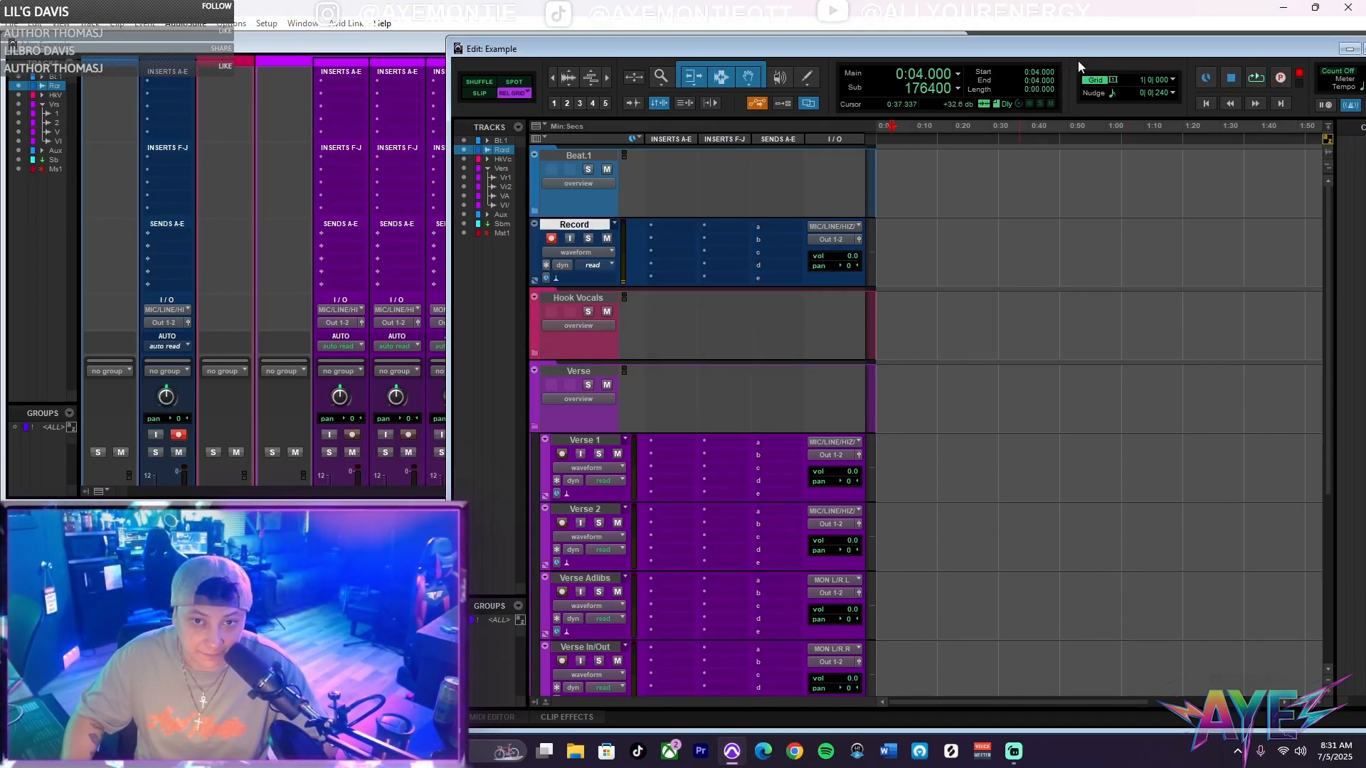
pyautogui.hotkey('ctrl', 'space')
pyautogui.press('space')
pyautogui.moveTo(898, 266); pyautogui.dragTo(906, 506)
# Undo the clip move and the test recording, and return the playhead to the session start.
pyautogui.hotkey('ctrl', 'z')
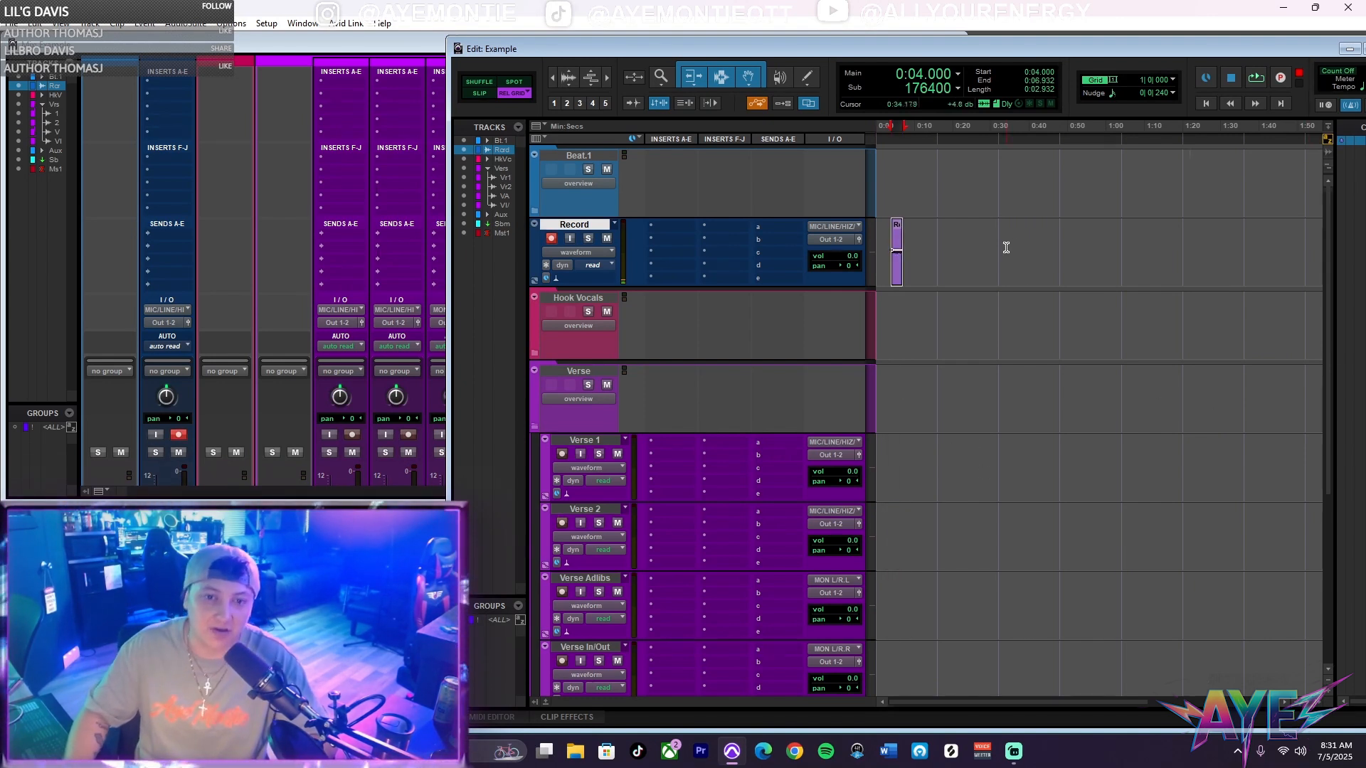
pyautogui.hotkey('ctrl', 'z')
pyautogui.press('Return')
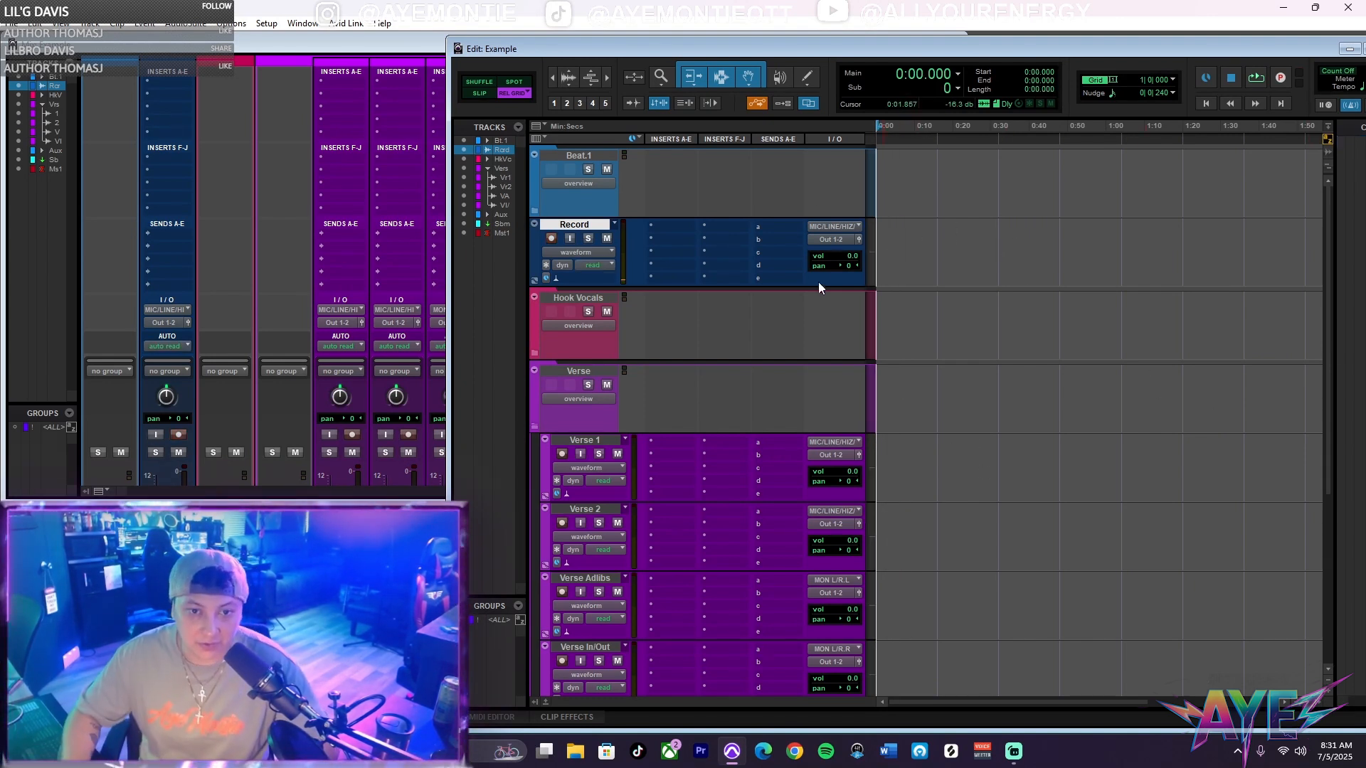
# Set the outputs of the Verse 1 and Verse 2 tracks together to Vocal SubMix (Stereo).
pyautogui.scroll(-3, 542, 314)
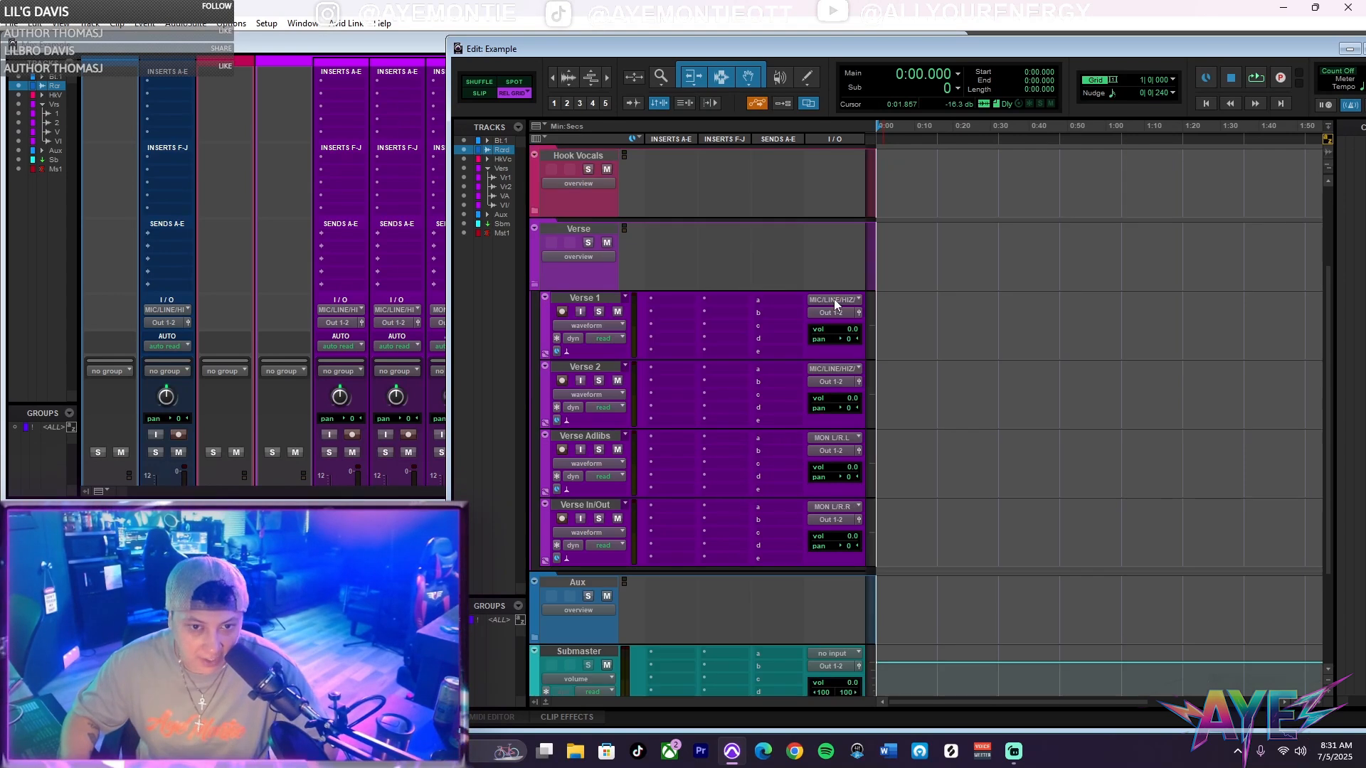
pyautogui.click(583, 297)
pyautogui.keyDown('shift'); pyautogui.click(604, 367); pyautogui.keyUp('shift')
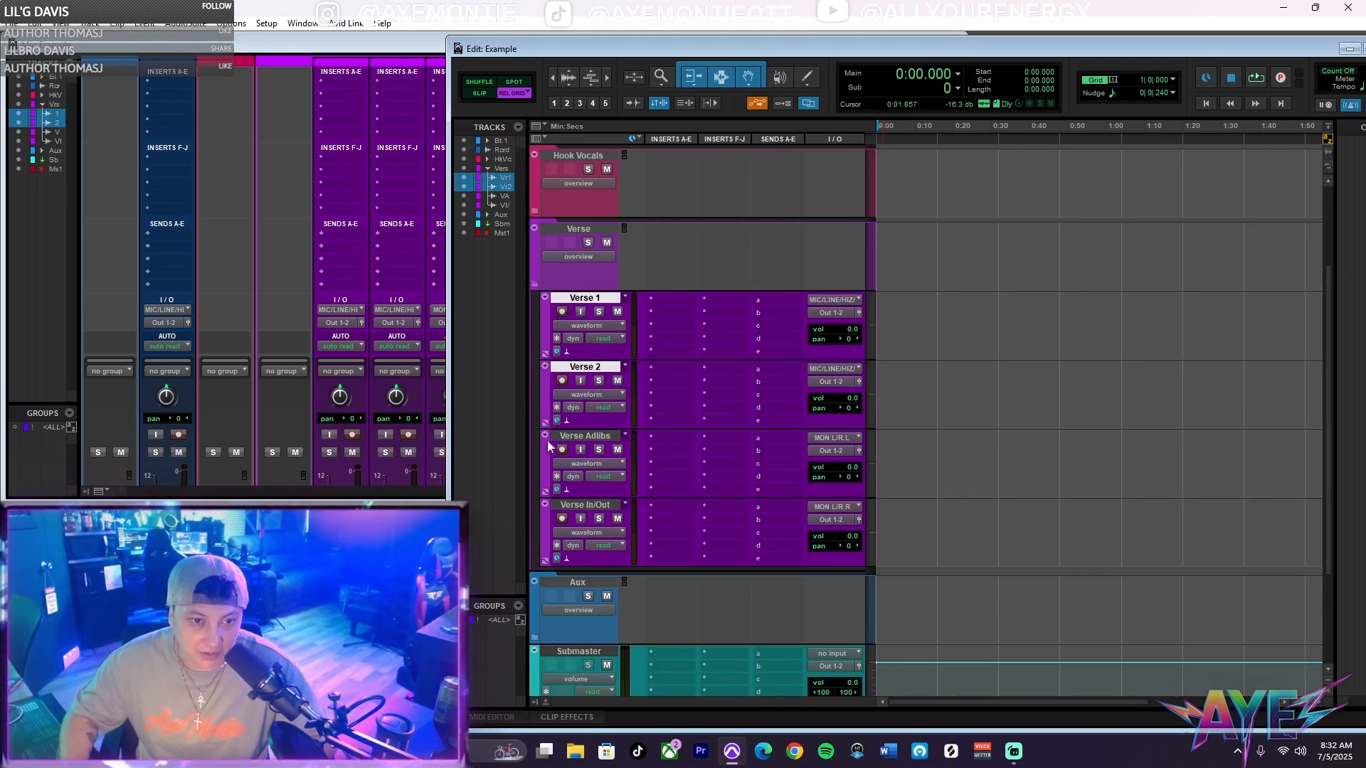
pyautogui.click(831, 382)
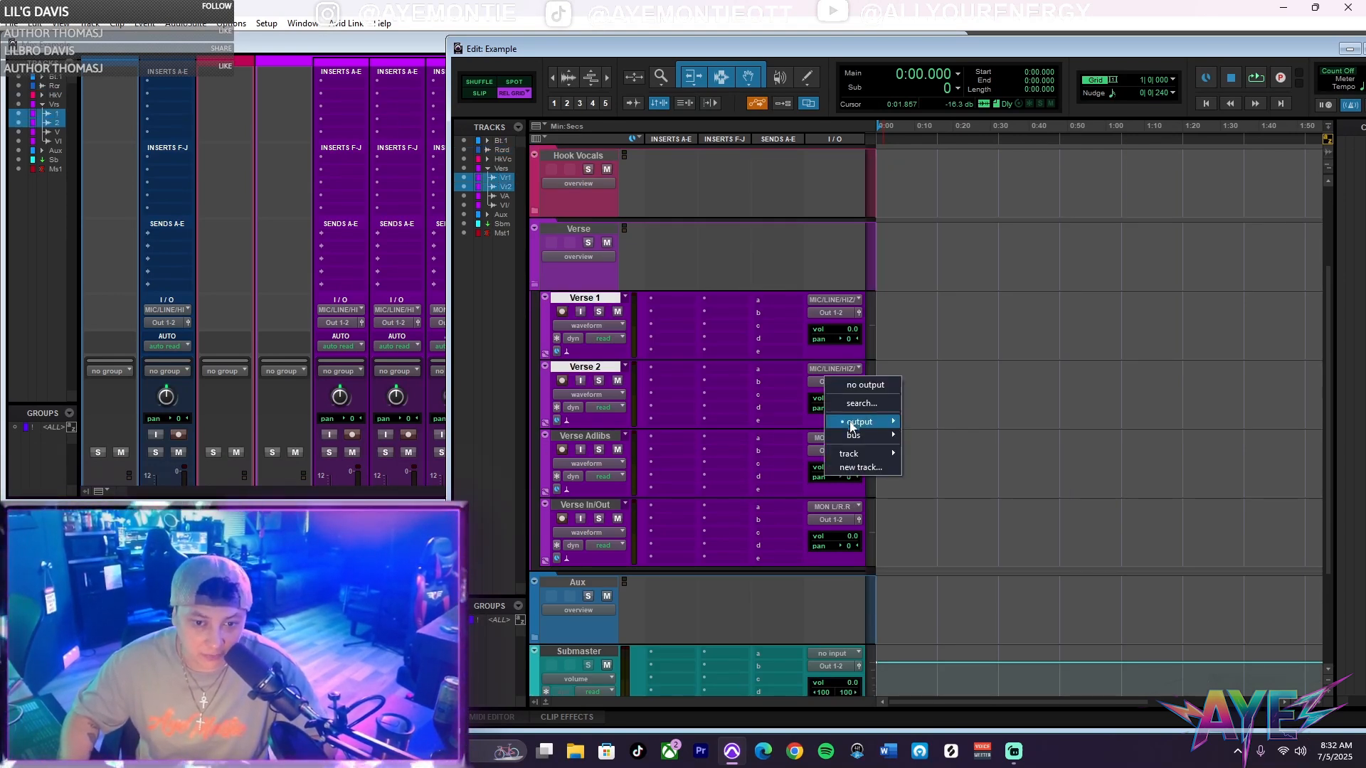
pyautogui.moveTo(858, 435)
pyautogui.keyDown('alt'); pyautogui.keyDown('shift'); pyautogui.click(959, 206); pyautogui.keyUp('shift'); pyautogui.keyUp('alt')
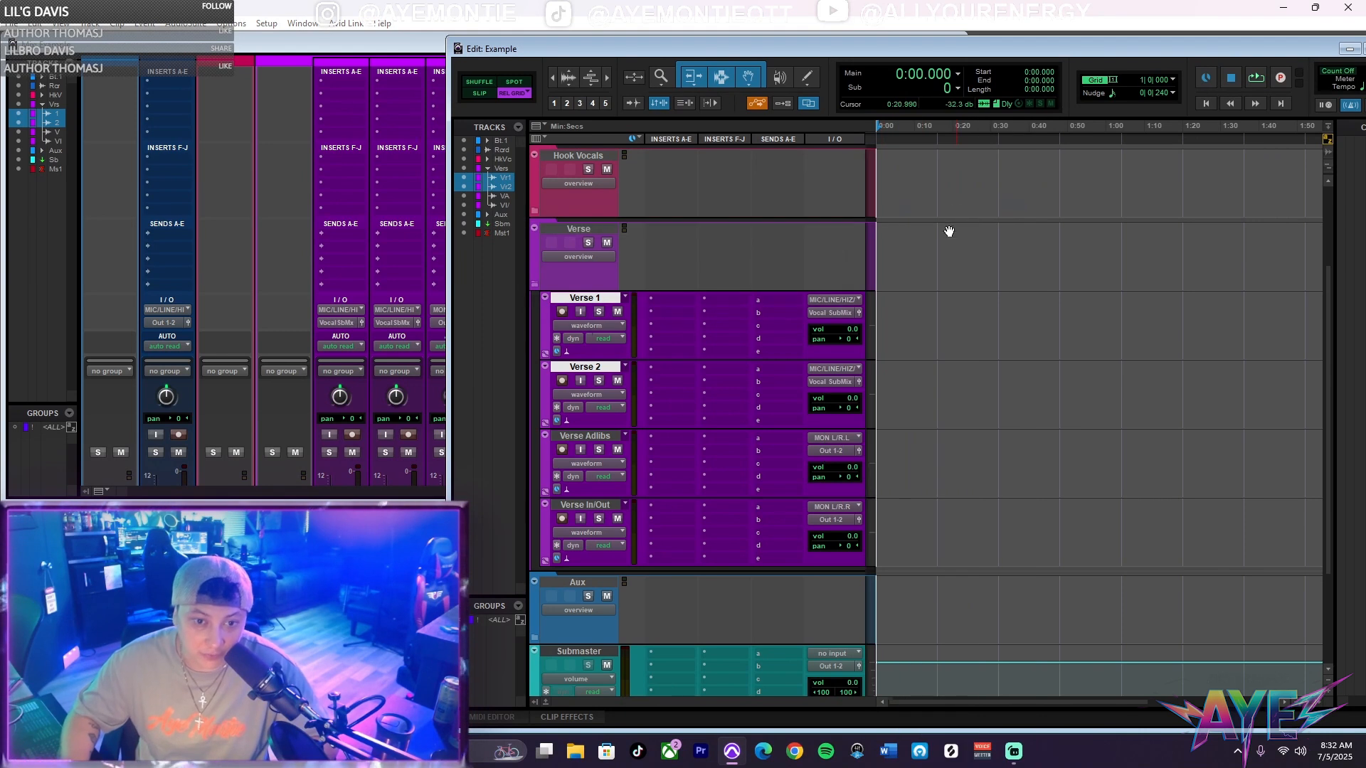
# Set the Verse Adlibs track's output to the Adlib Buss (Stereo) bus.
pyautogui.click(882, 471)
pyautogui.click(831, 450)
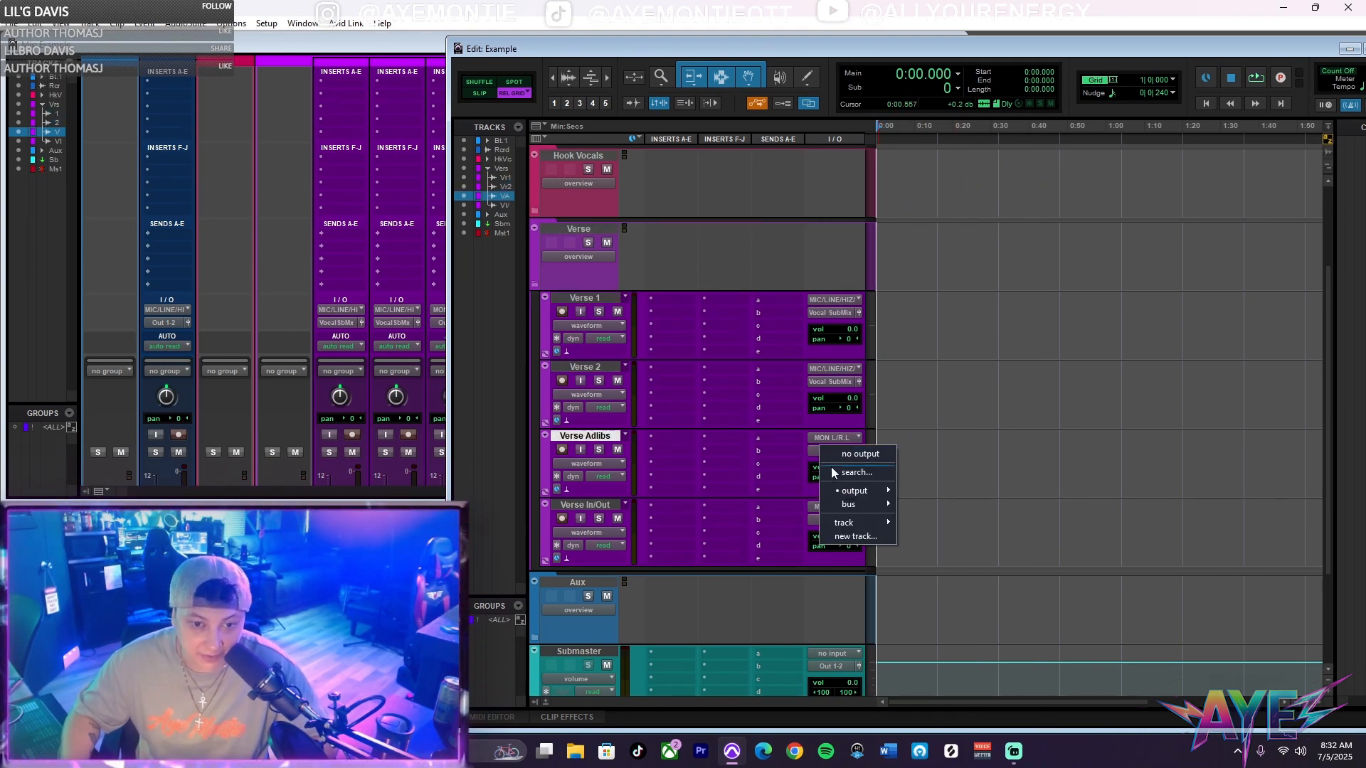
pyautogui.moveTo(848, 502)
pyautogui.click(953, 327)
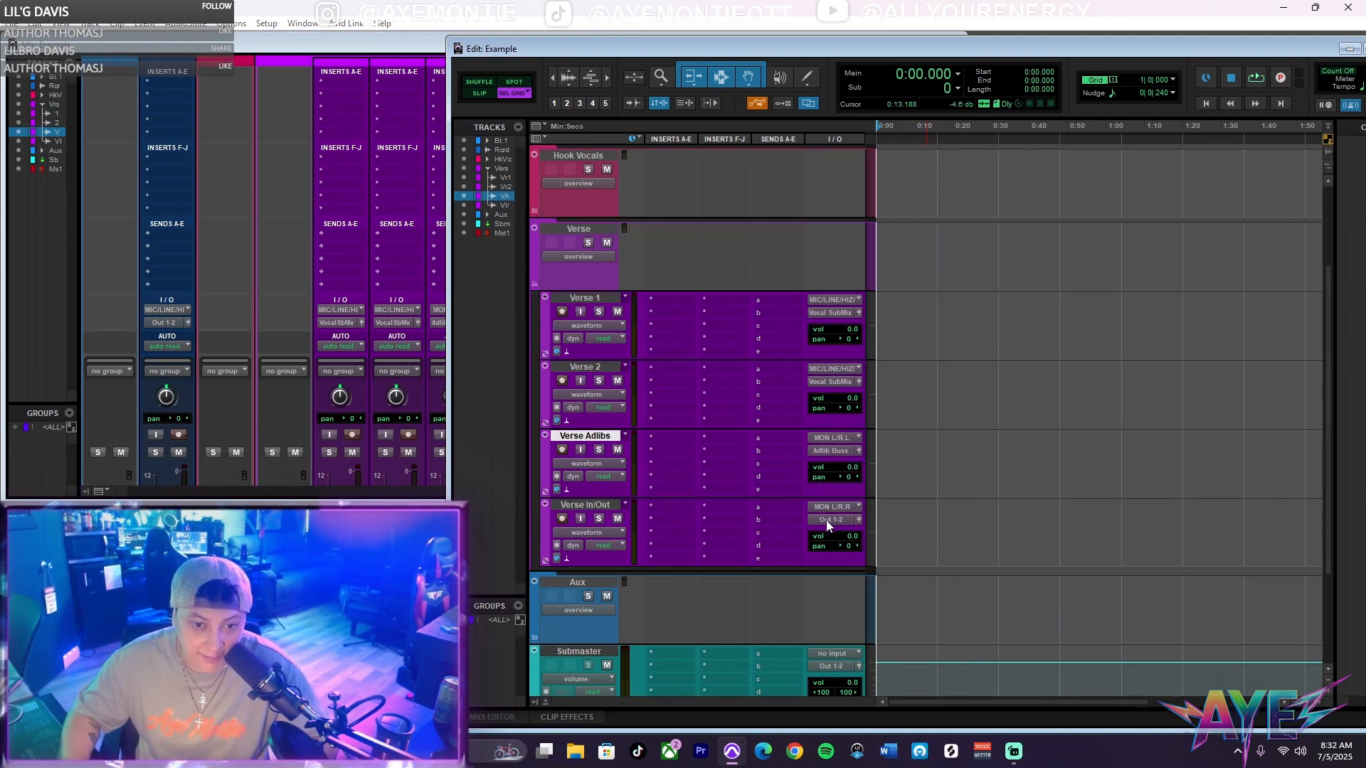
# Set the Verse In/Out track's output to the Backing Bus (Stereo) bus.
pyautogui.click(831, 519)
pyautogui.moveTo(859, 574)
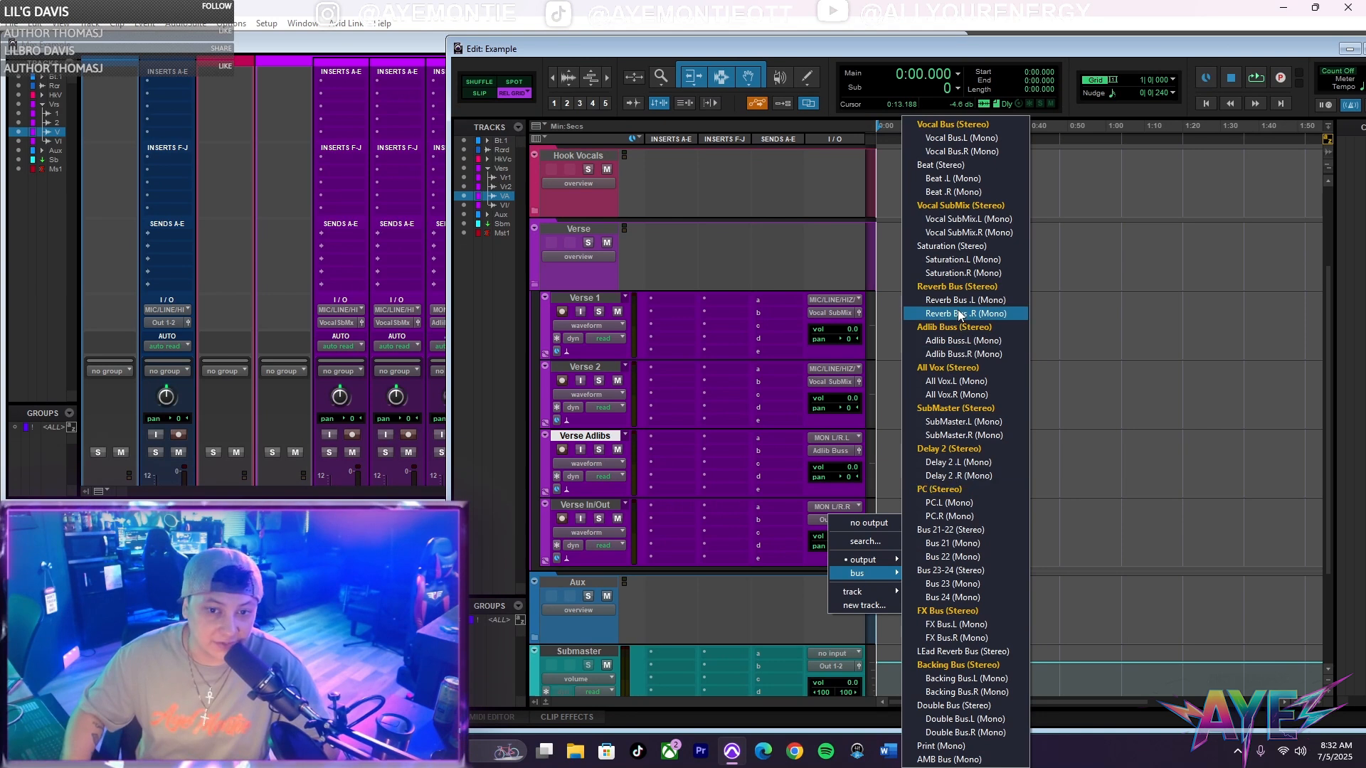
pyautogui.click(957, 665)
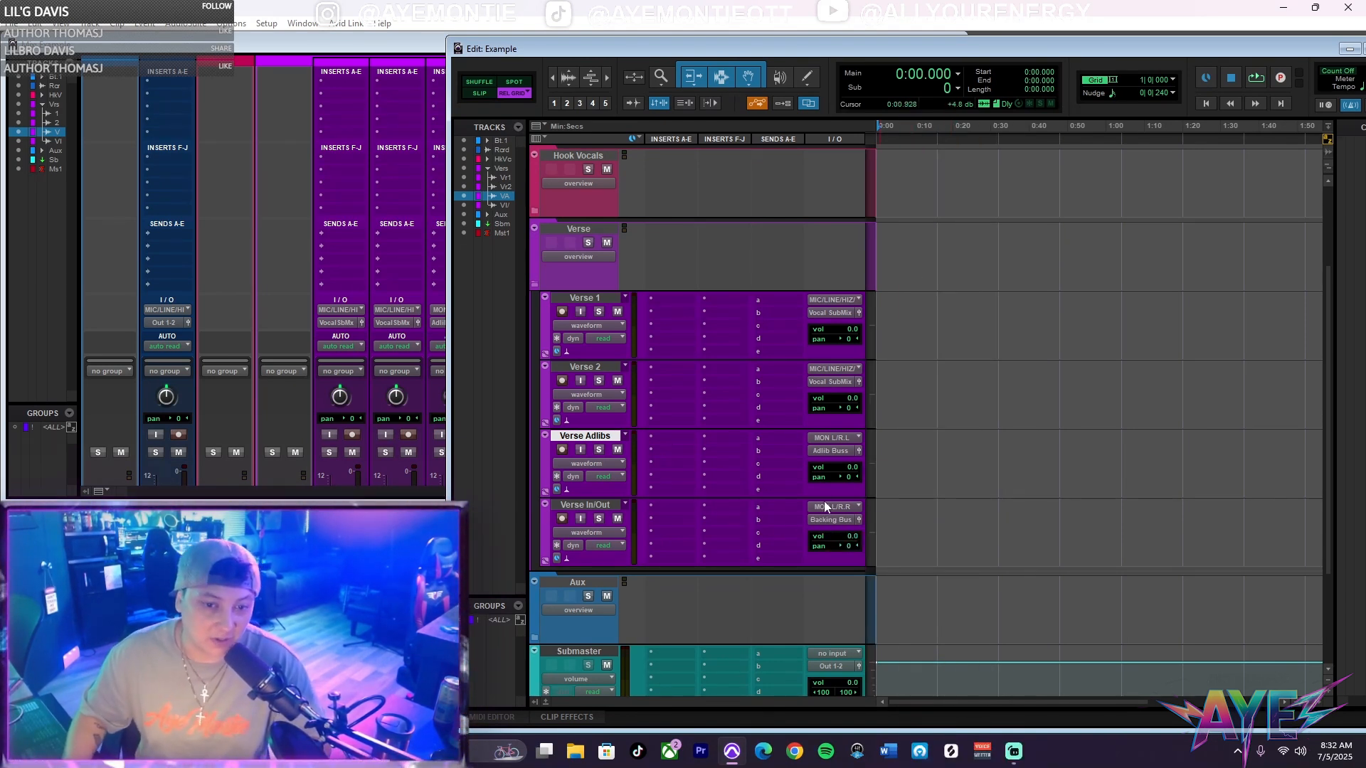
# Set the Hook Lead track's output to the Vocal SubMix (Stereo) bus.
pyautogui.scroll(3, 652, 466)
pyautogui.scroll(-1, 735, 363)
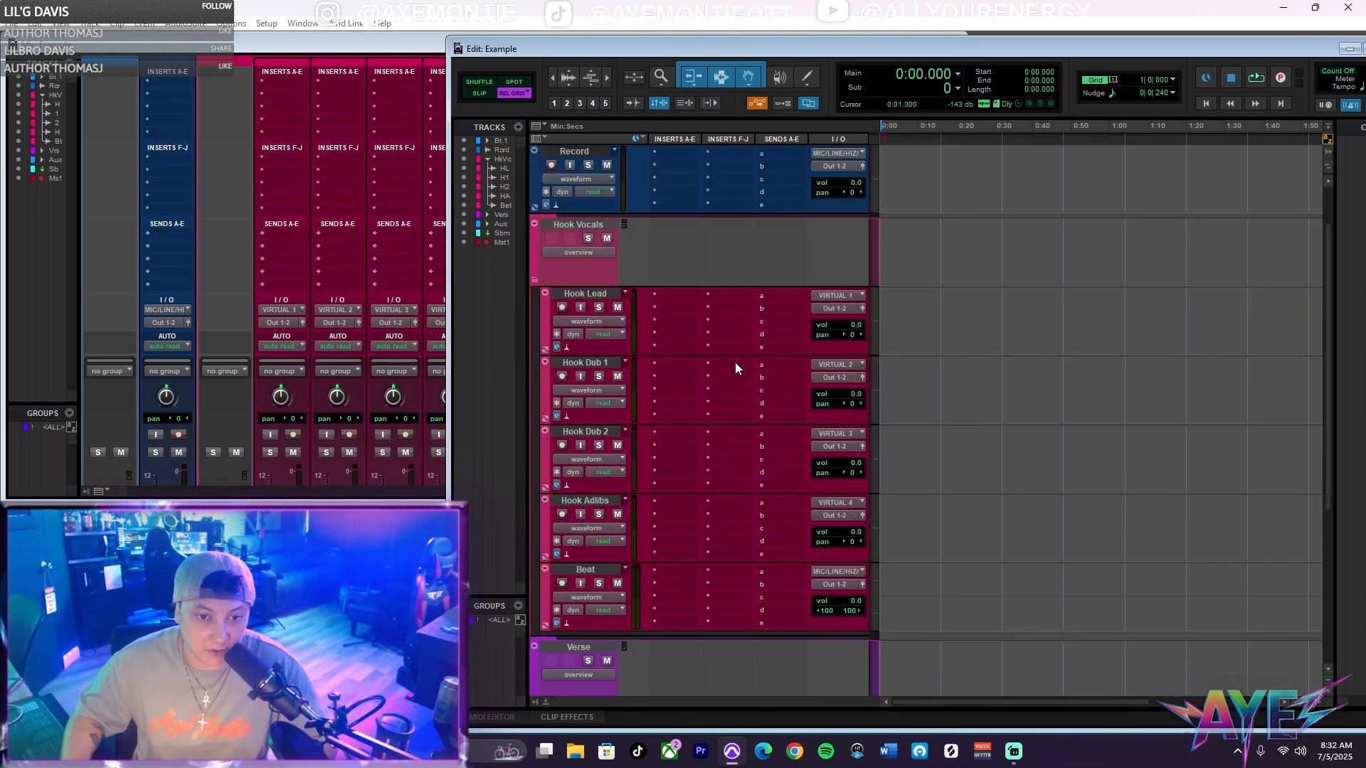
pyautogui.click(604, 501)
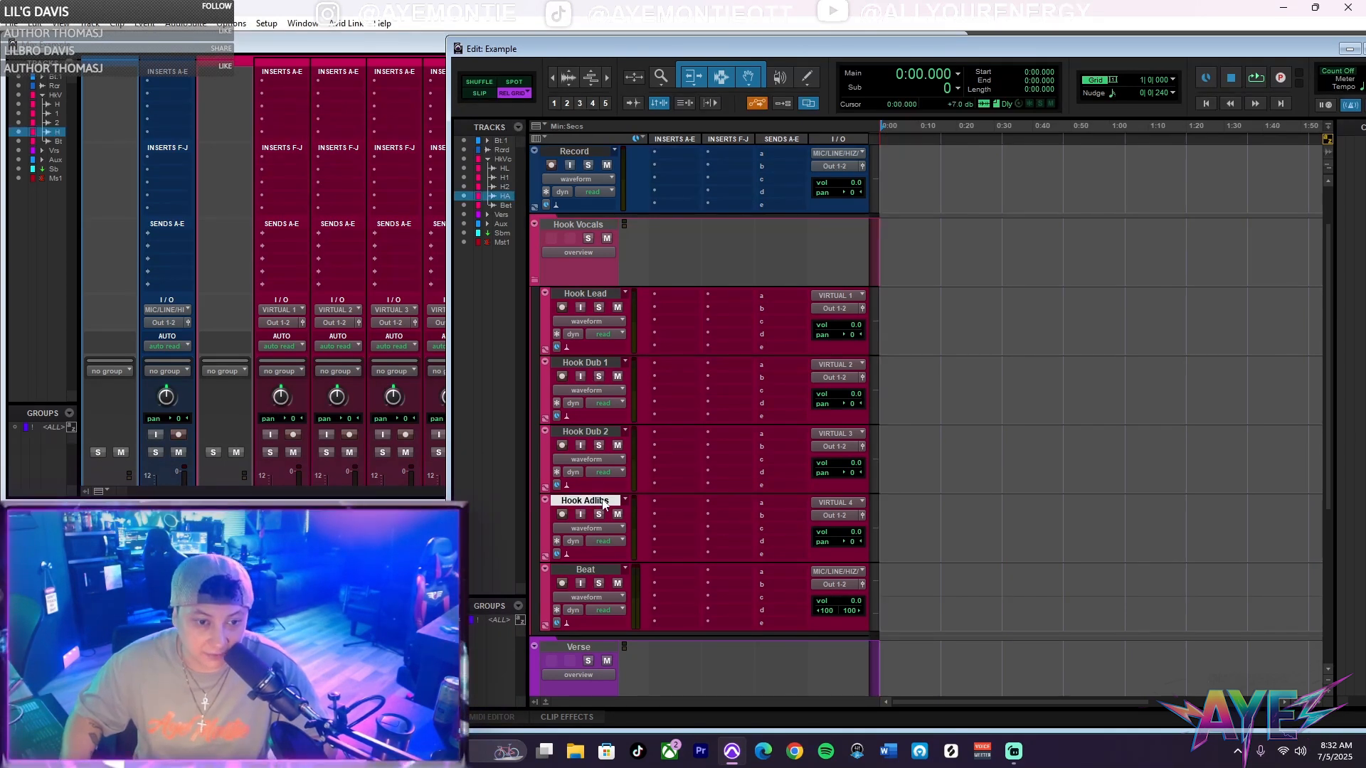
pyautogui.click(584, 293)
pyautogui.click(830, 310)
pyautogui.moveTo(854, 362)
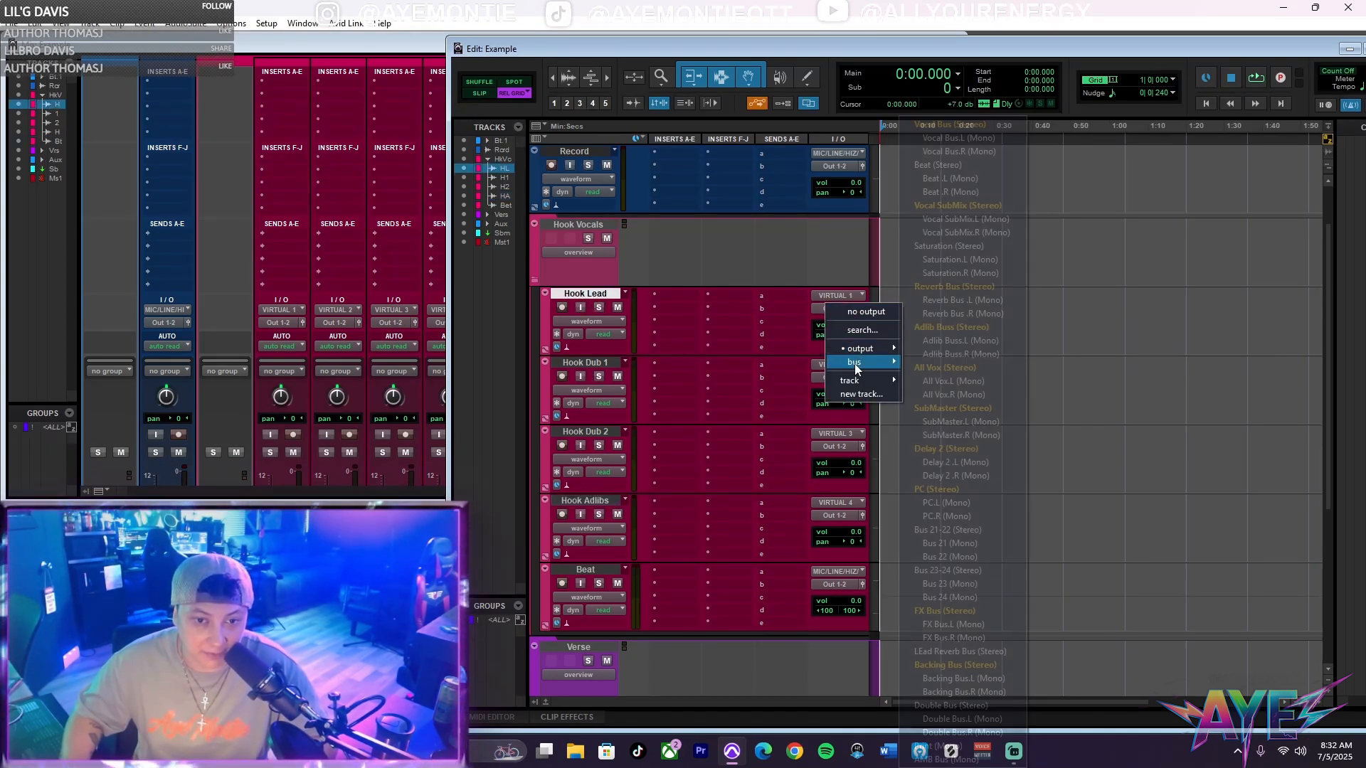
pyautogui.click(952, 206)
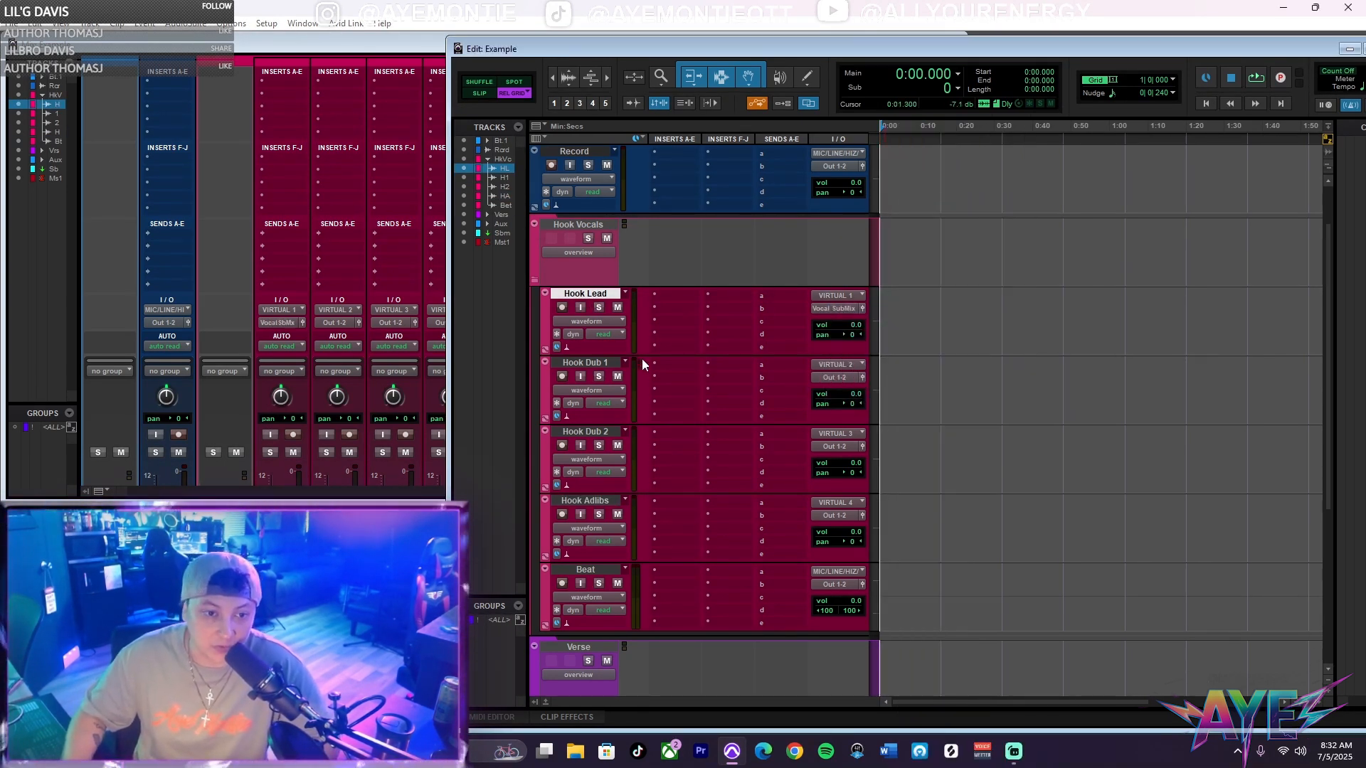
# Set the outputs of the Hook Dub 1 and Hook Dub 2 tracks together to the Backing Bus (Stereo) bus.
pyautogui.click(585, 363)
pyautogui.keyDown('shift'); pyautogui.click(585, 432); pyautogui.keyUp('shift')
pyautogui.click(843, 385)
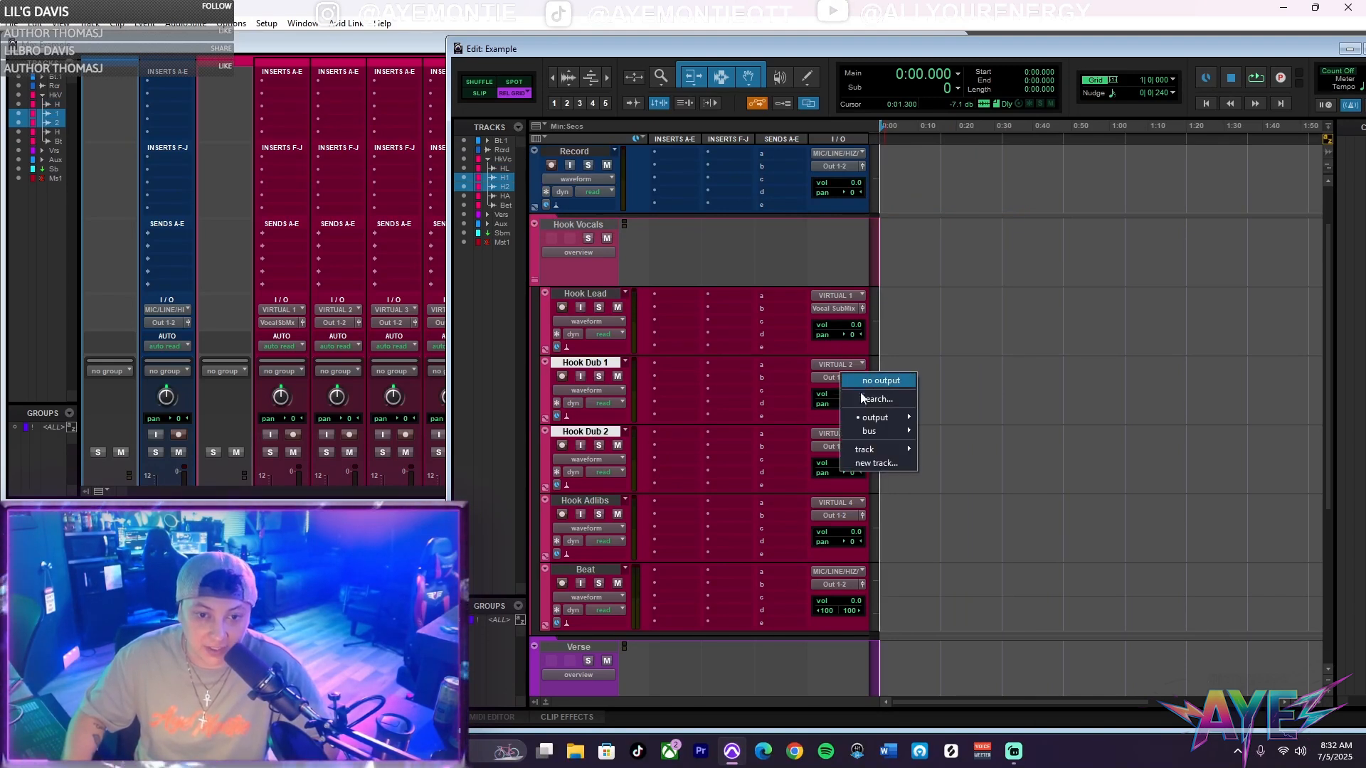
pyautogui.moveTo(875, 433)
pyautogui.click(970, 665)
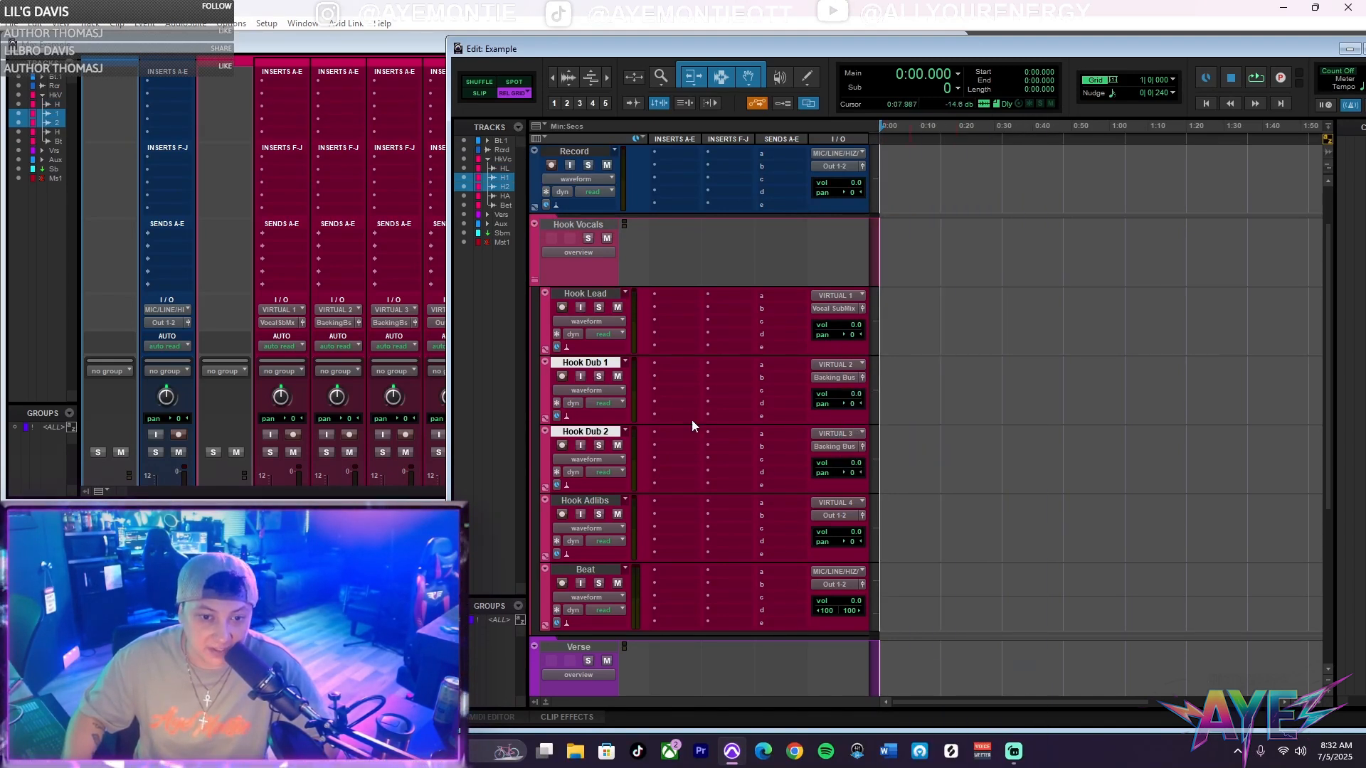
# Set the Hook Adlibs track's output to the Adlib Buss (Stereo) bus.
pyautogui.click(589, 501)
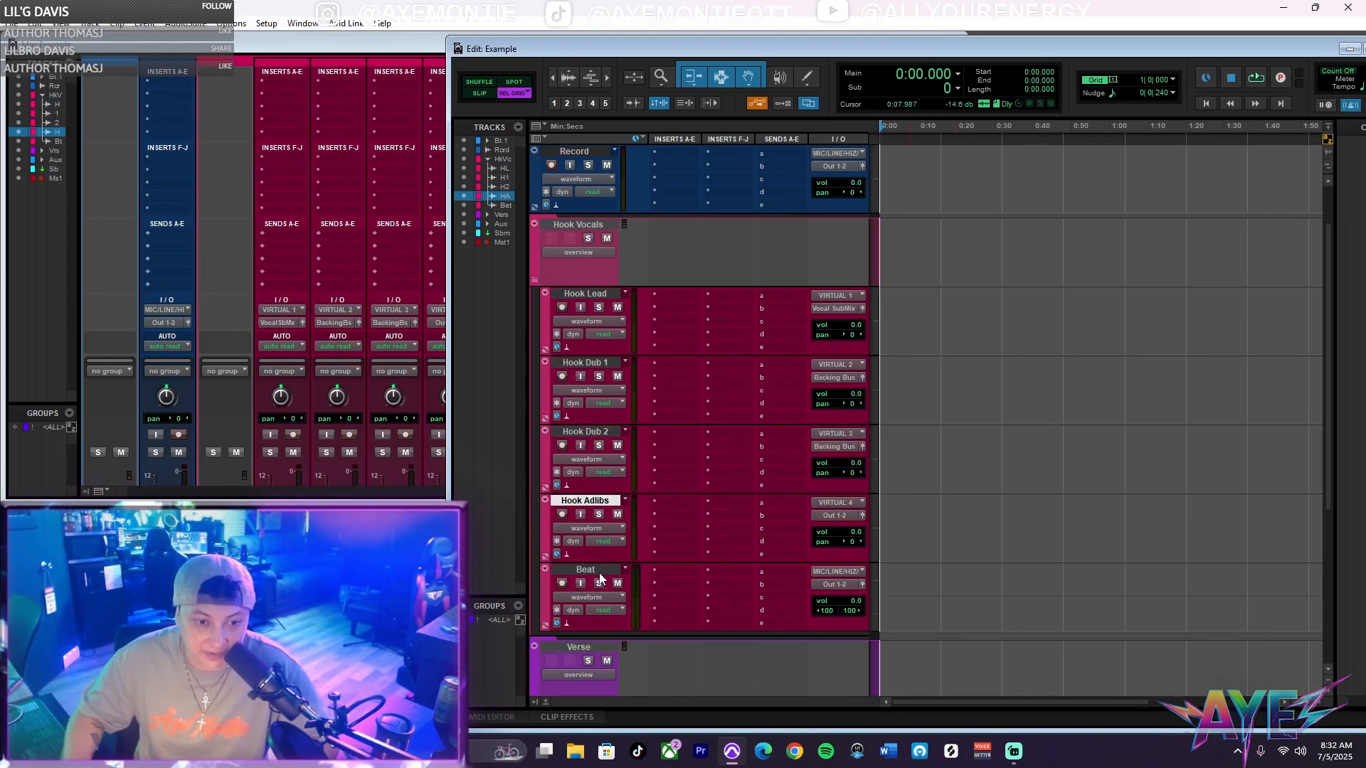
pyautogui.click(829, 446)
pyautogui.moveTo(868, 500)
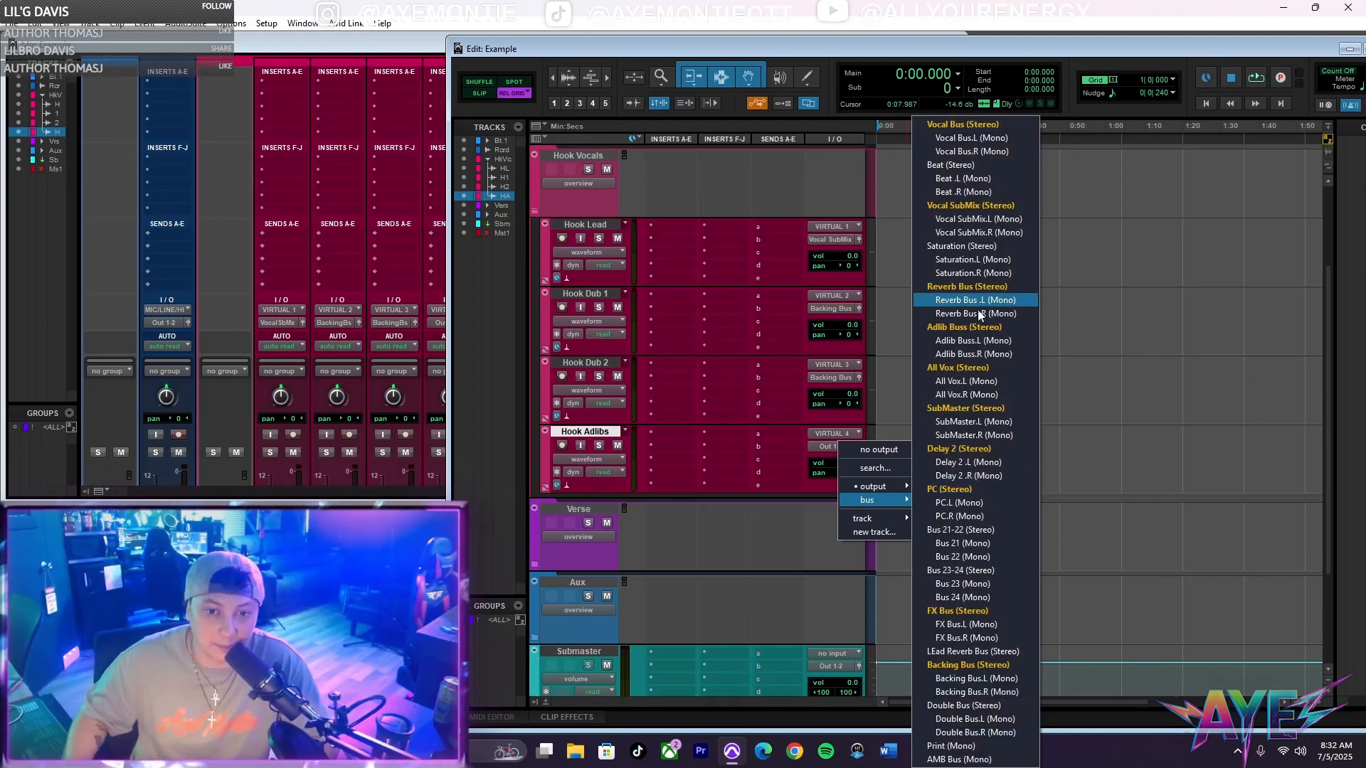
pyautogui.click(966, 326)
pyautogui.scroll(-1, 790, 309)
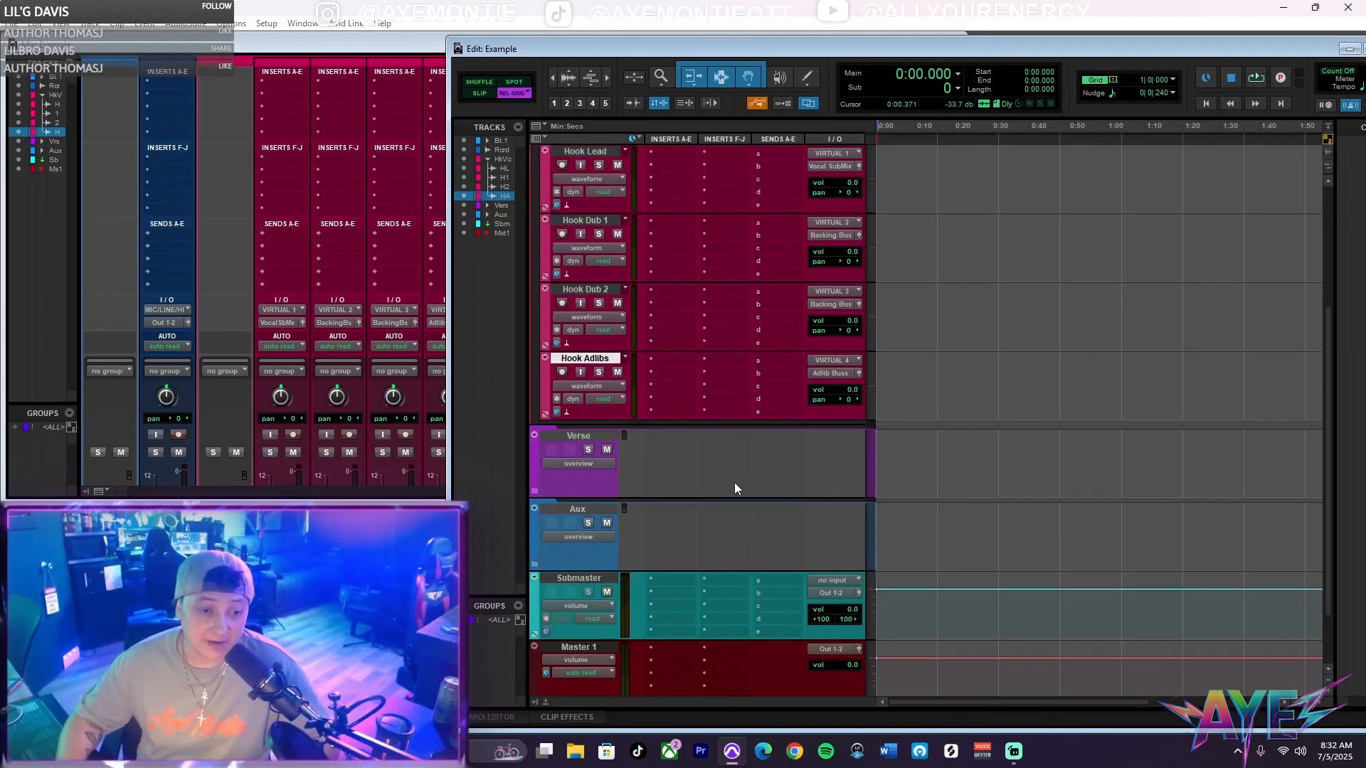
pyautogui.scroll(-1, 610, 300)
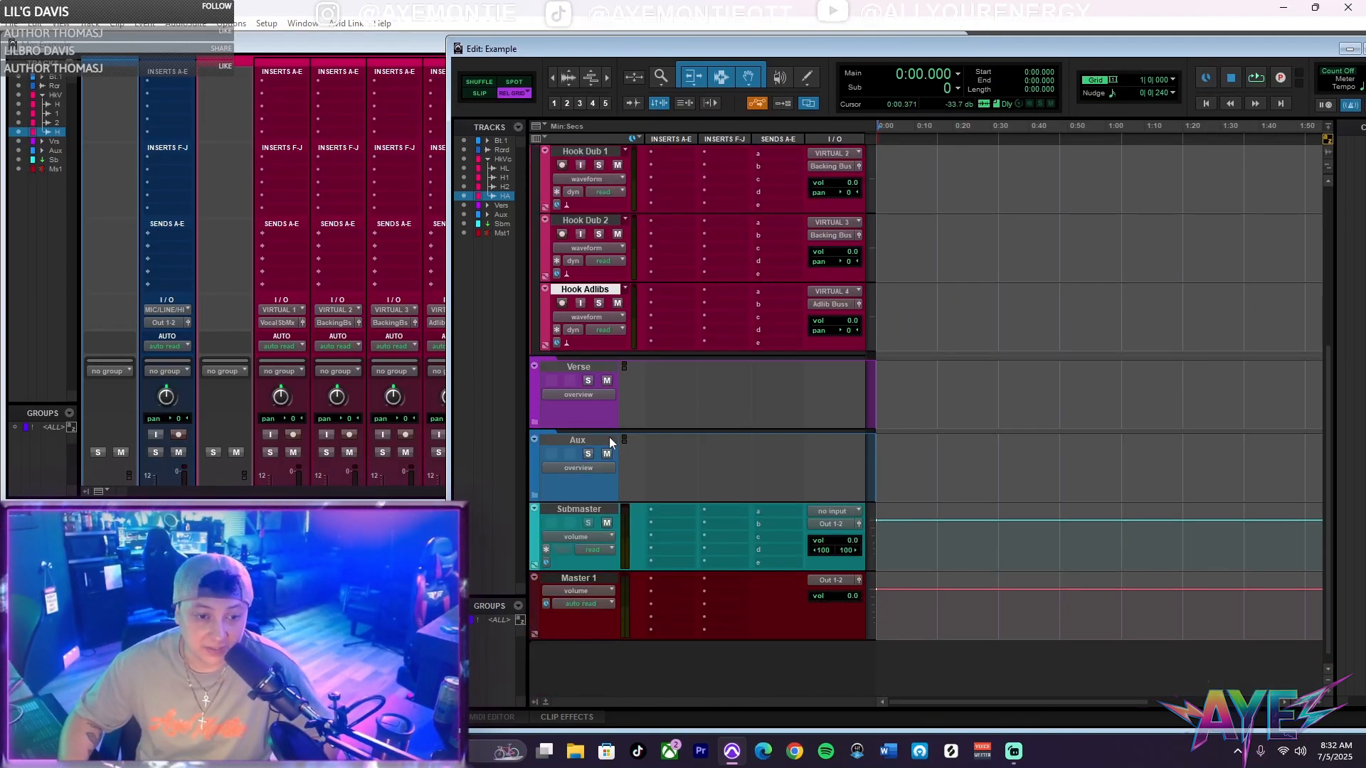
pyautogui.click(578, 441)
pyautogui.scroll(2, 708, 426)
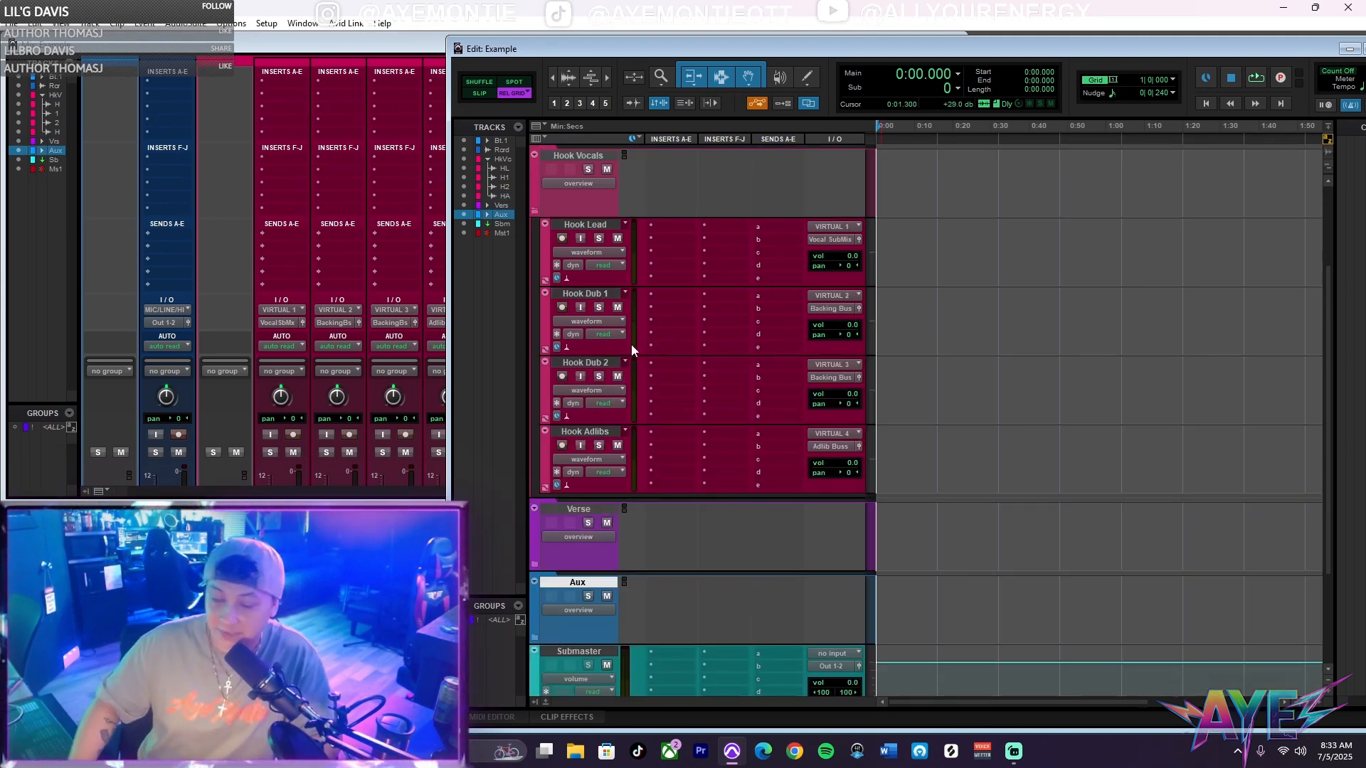
pyautogui.scroll(1, 556, 384)
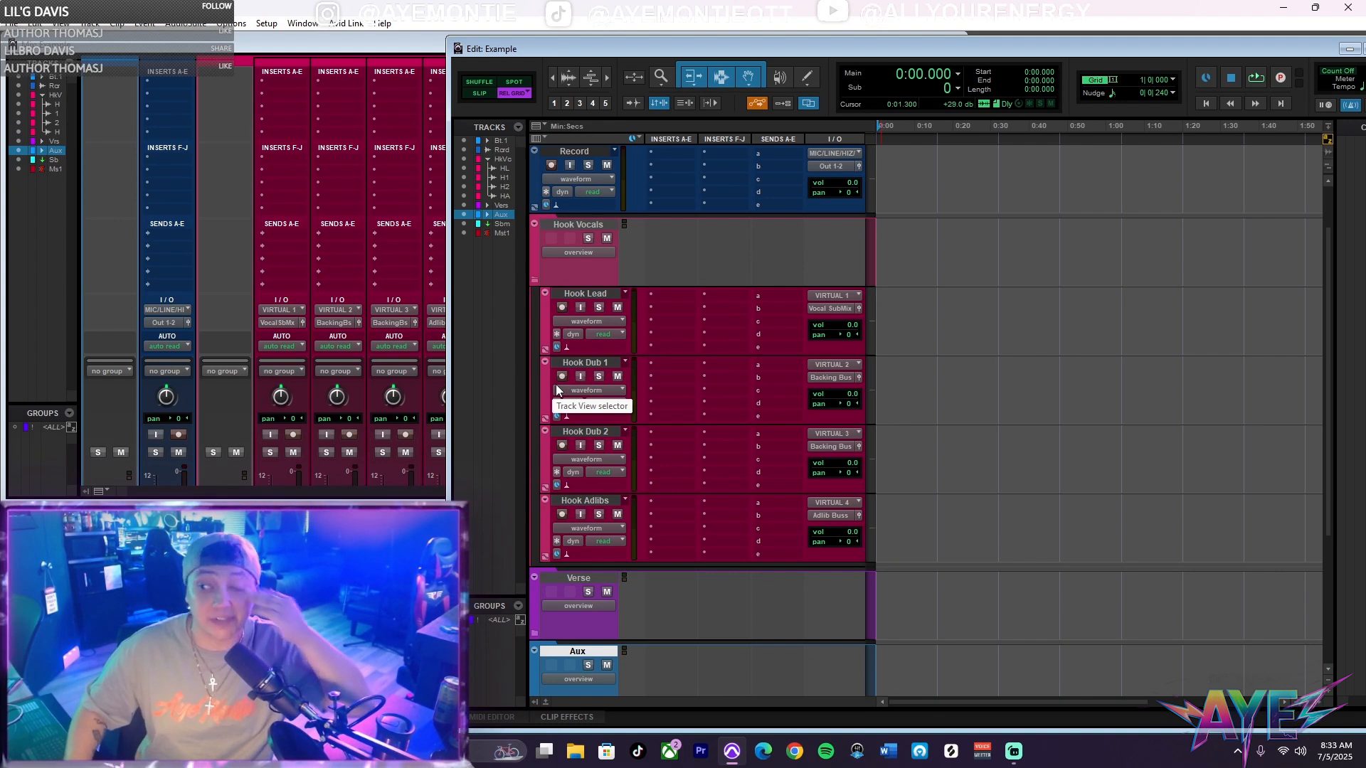
# Set the Beat track's output to the Beat (Stereo) bus.
pyautogui.scroll(-1, 556, 384)
pyautogui.scroll(1, 556, 388)
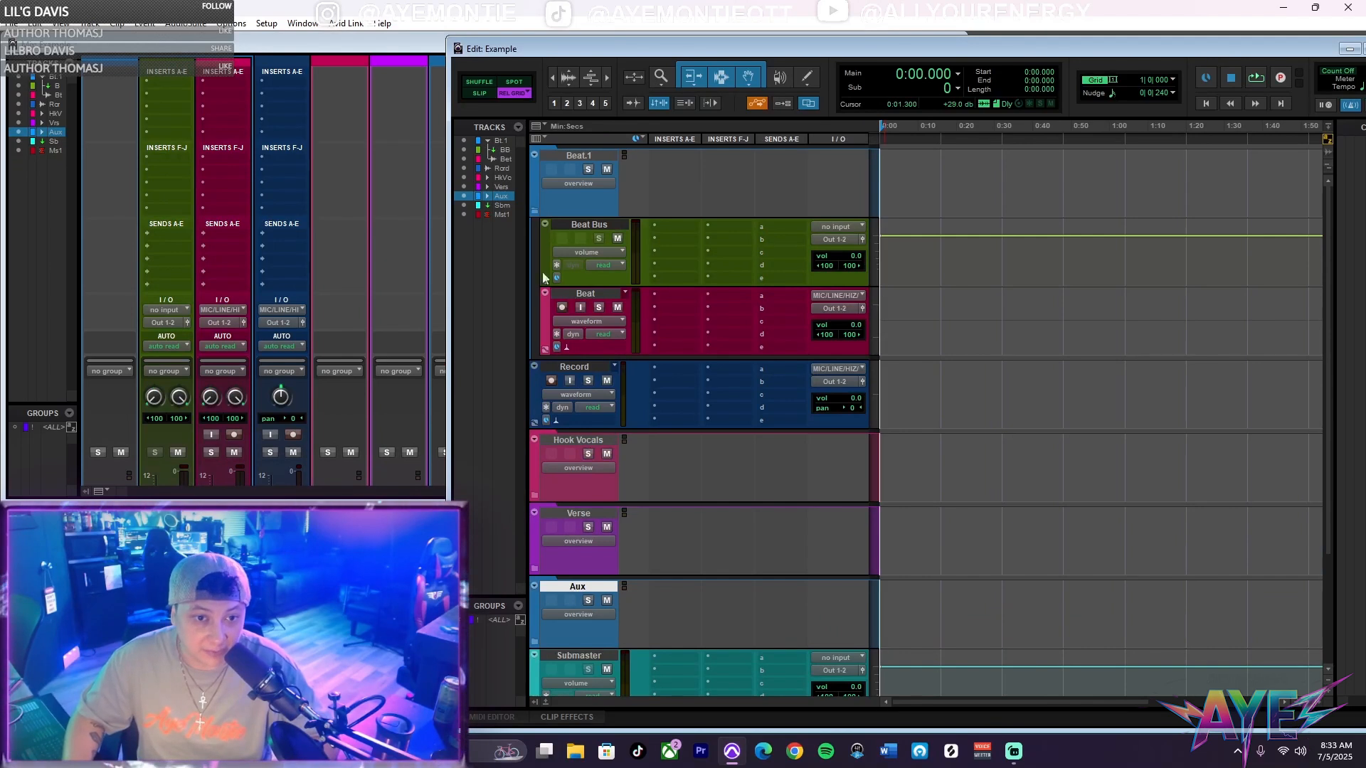
pyautogui.click(596, 294)
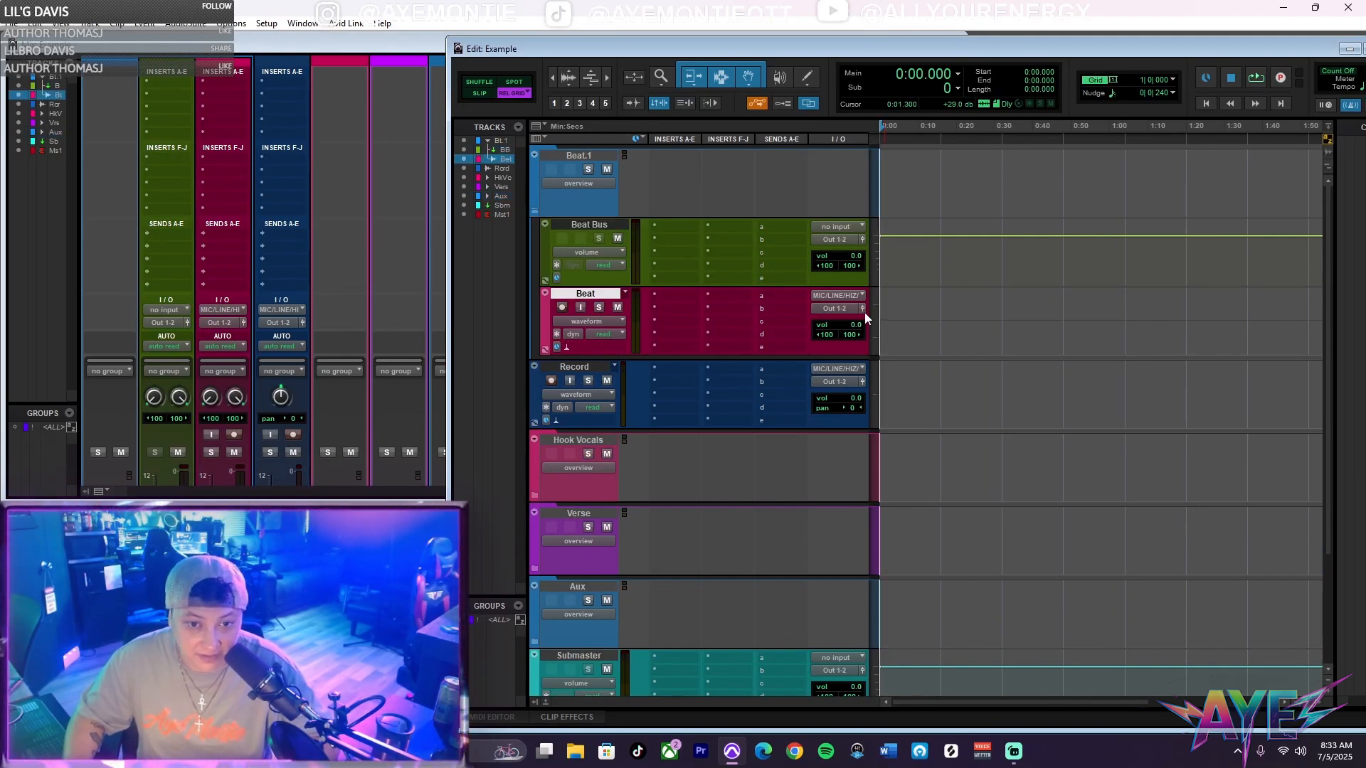
pyautogui.click(839, 307)
pyautogui.moveTo(871, 362)
pyautogui.click(953, 164)
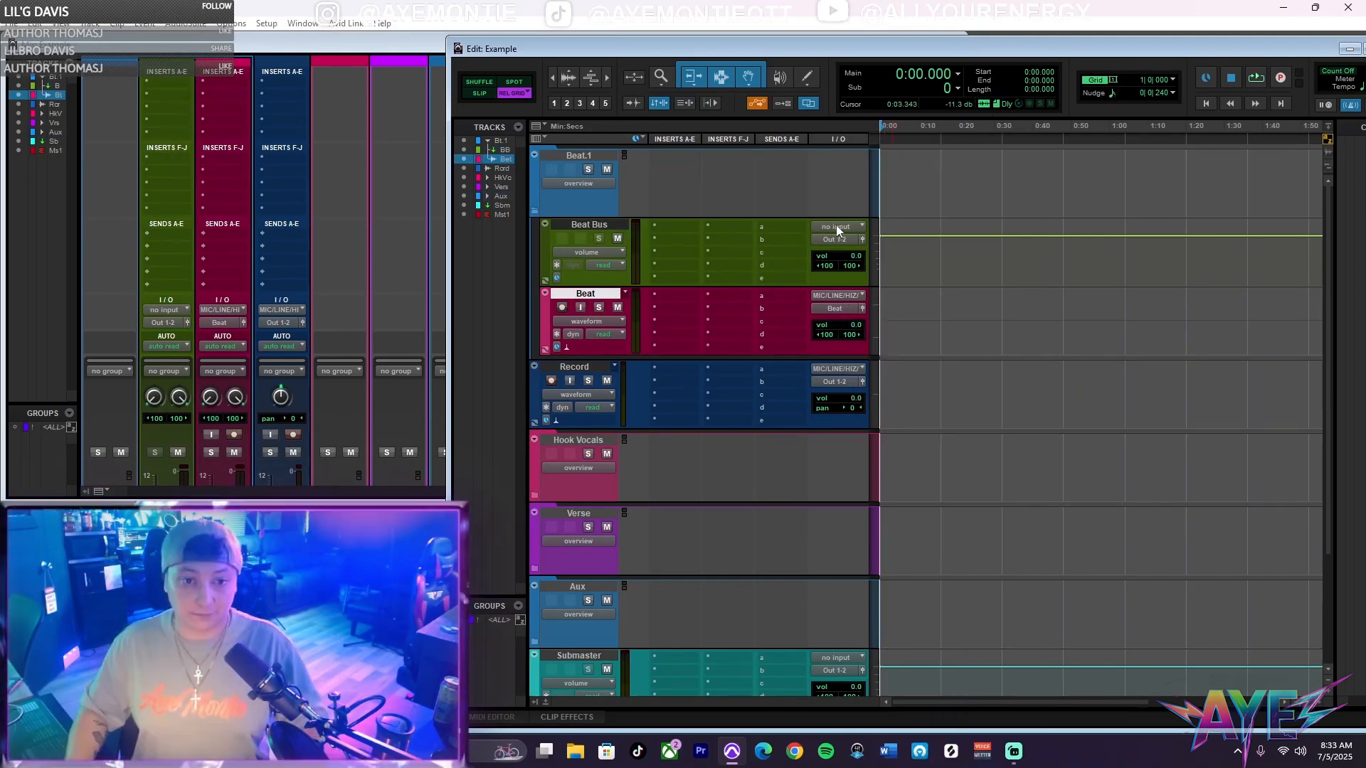
# Set the Beat Bus track's input to the Beat (Stereo) bus and its output to SubMaster (Stereo).
pyautogui.click(835, 226)
pyautogui.moveTo(853, 280)
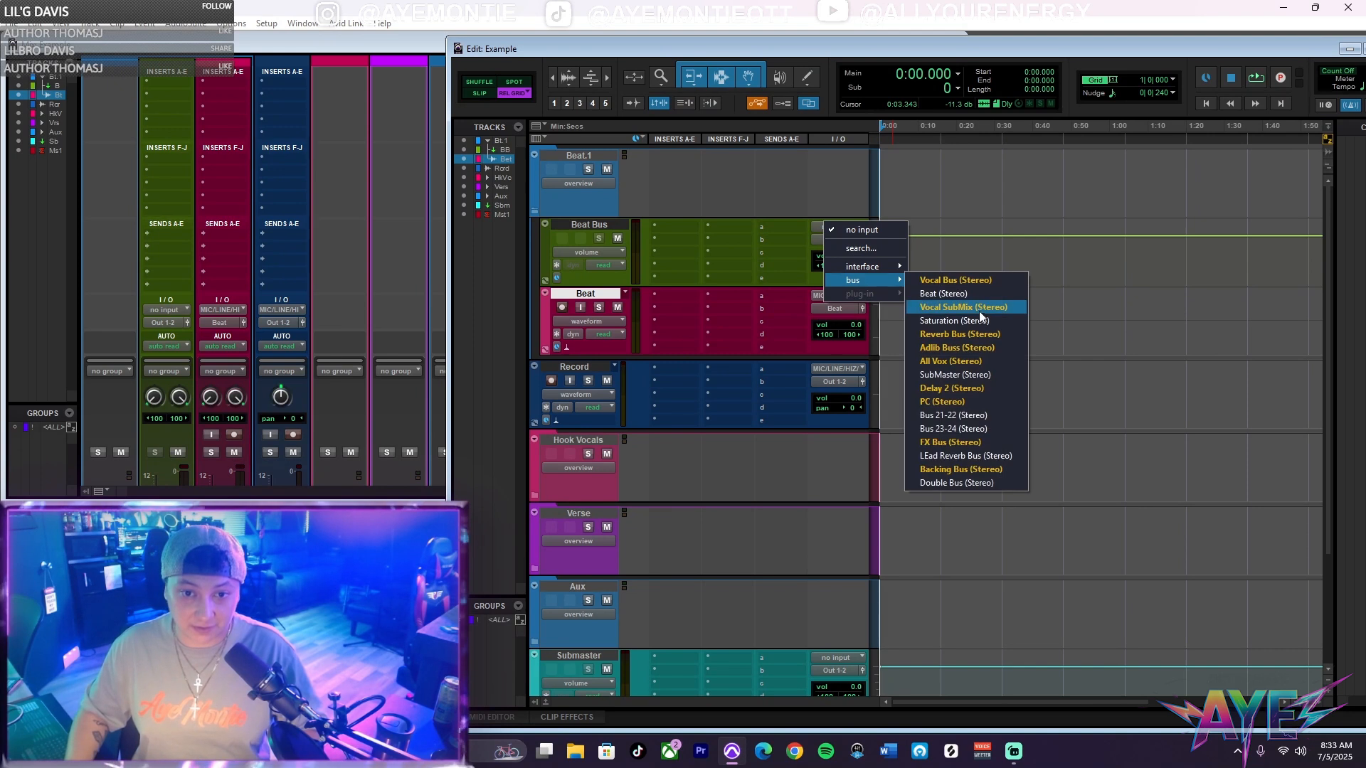
pyautogui.click(943, 294)
pyautogui.click(835, 239)
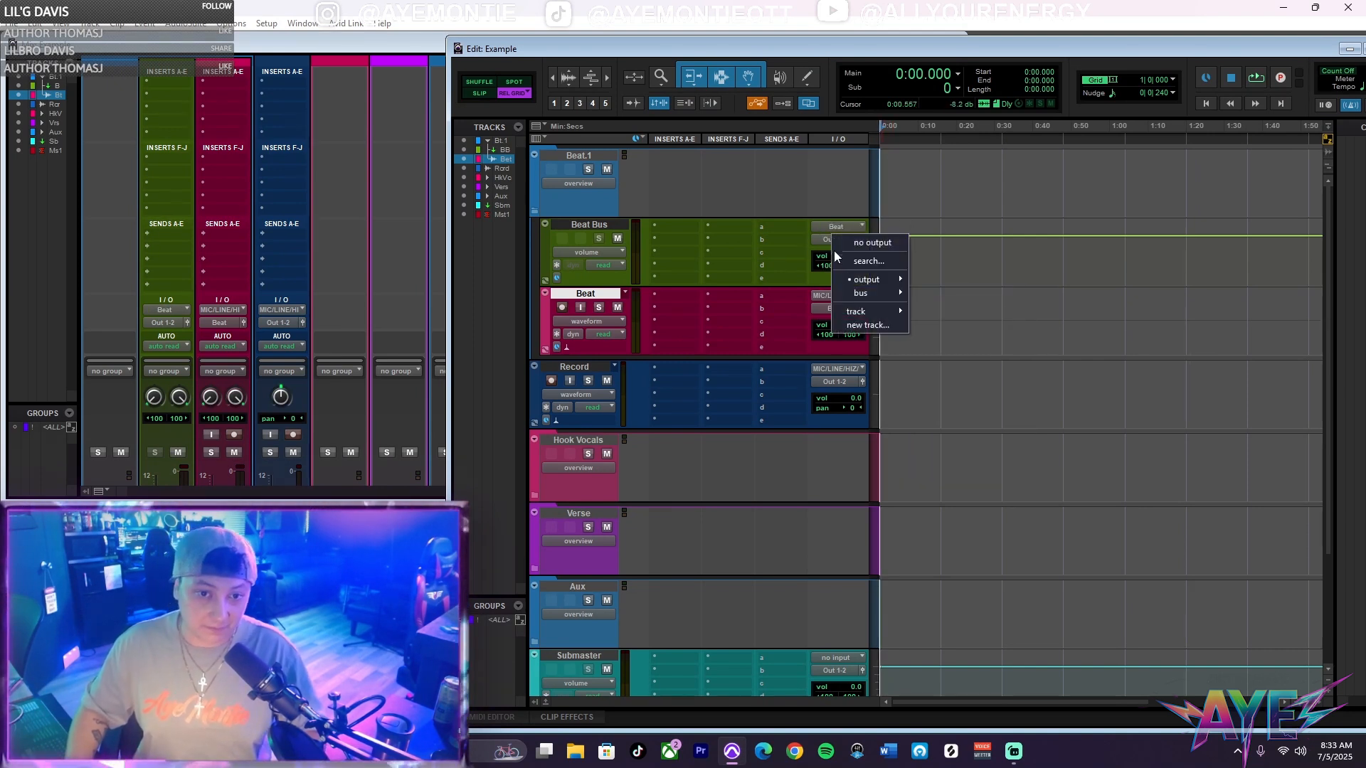
pyautogui.moveTo(859, 292)
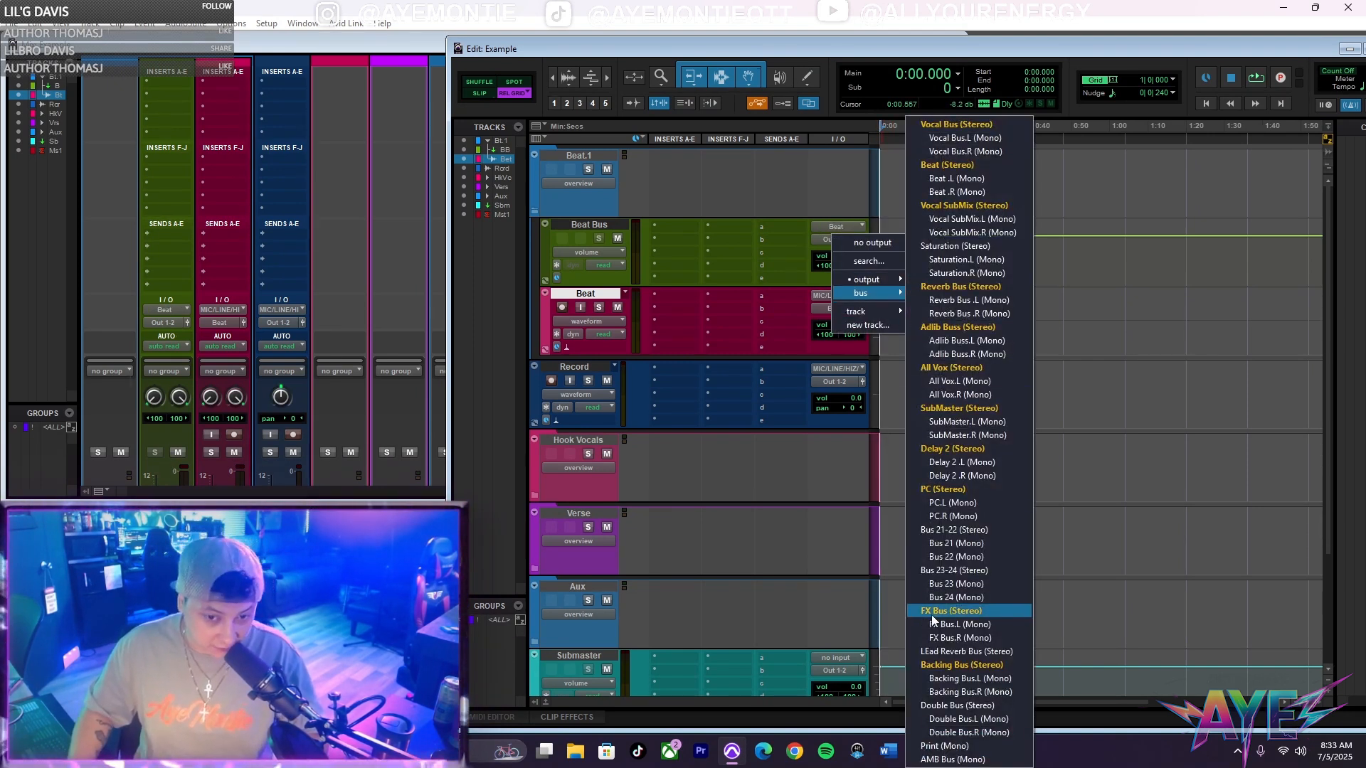
pyautogui.click(948, 409)
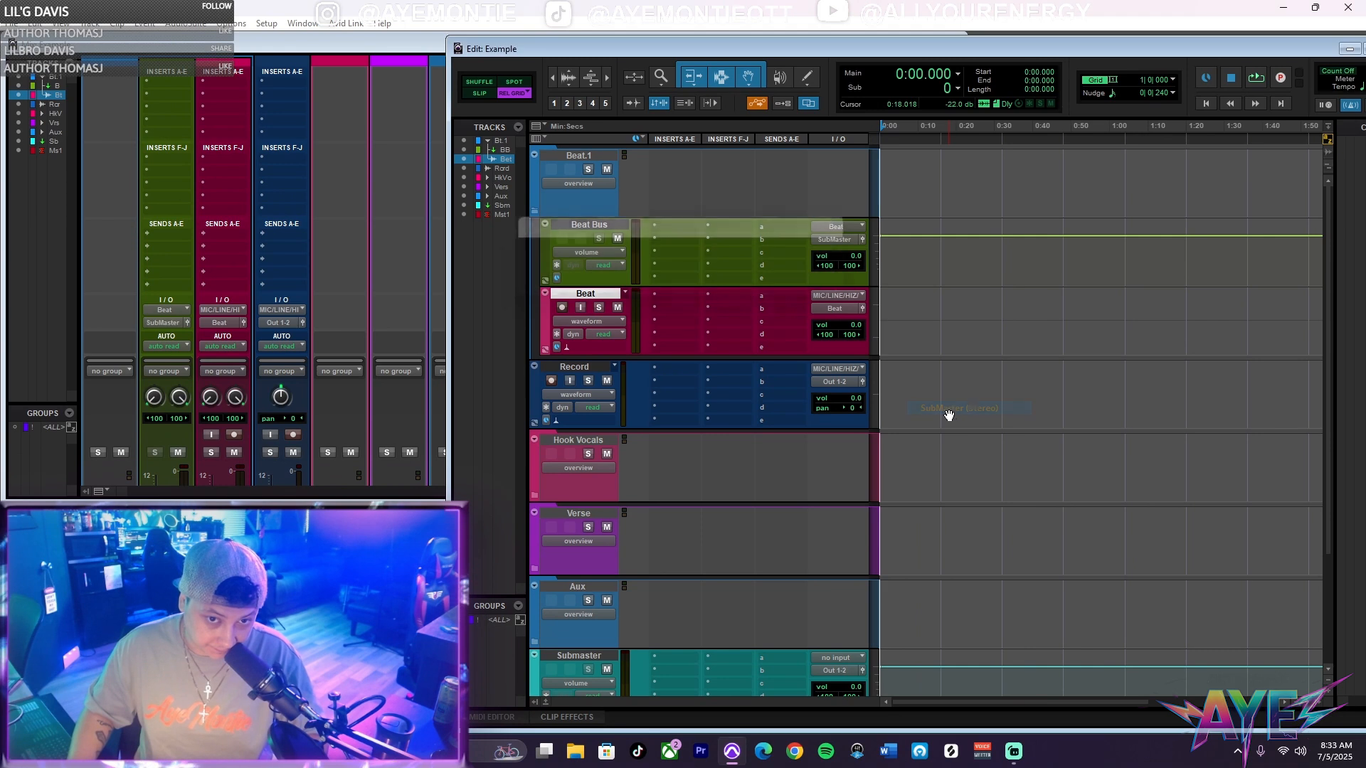
# Collapse the Beat.1 folder so its tracks are hidden.
pyautogui.scroll(-1, 604, 314)
pyautogui.scroll(1, 604, 313)
pyautogui.click(535, 212)
pyautogui.scroll(-1, 604, 322)
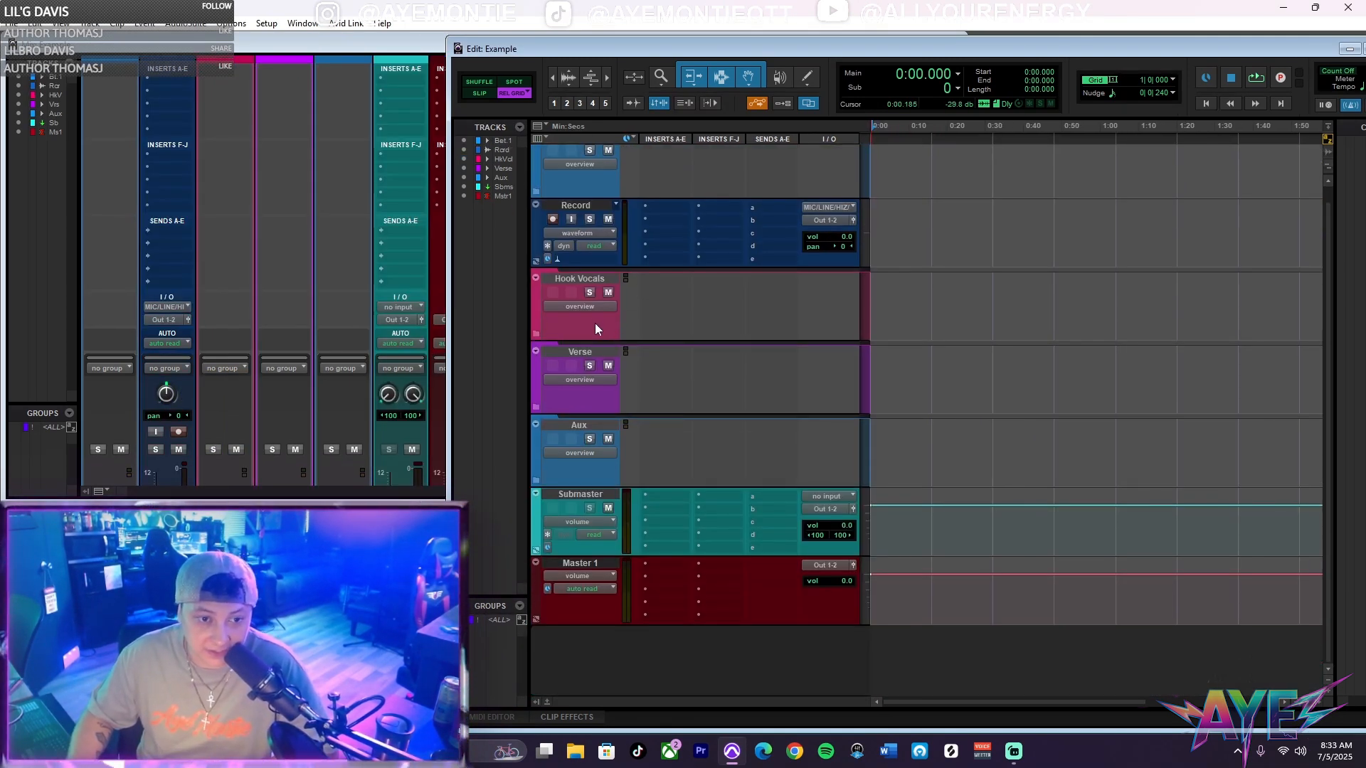
pyautogui.scroll(1, 630, 284)
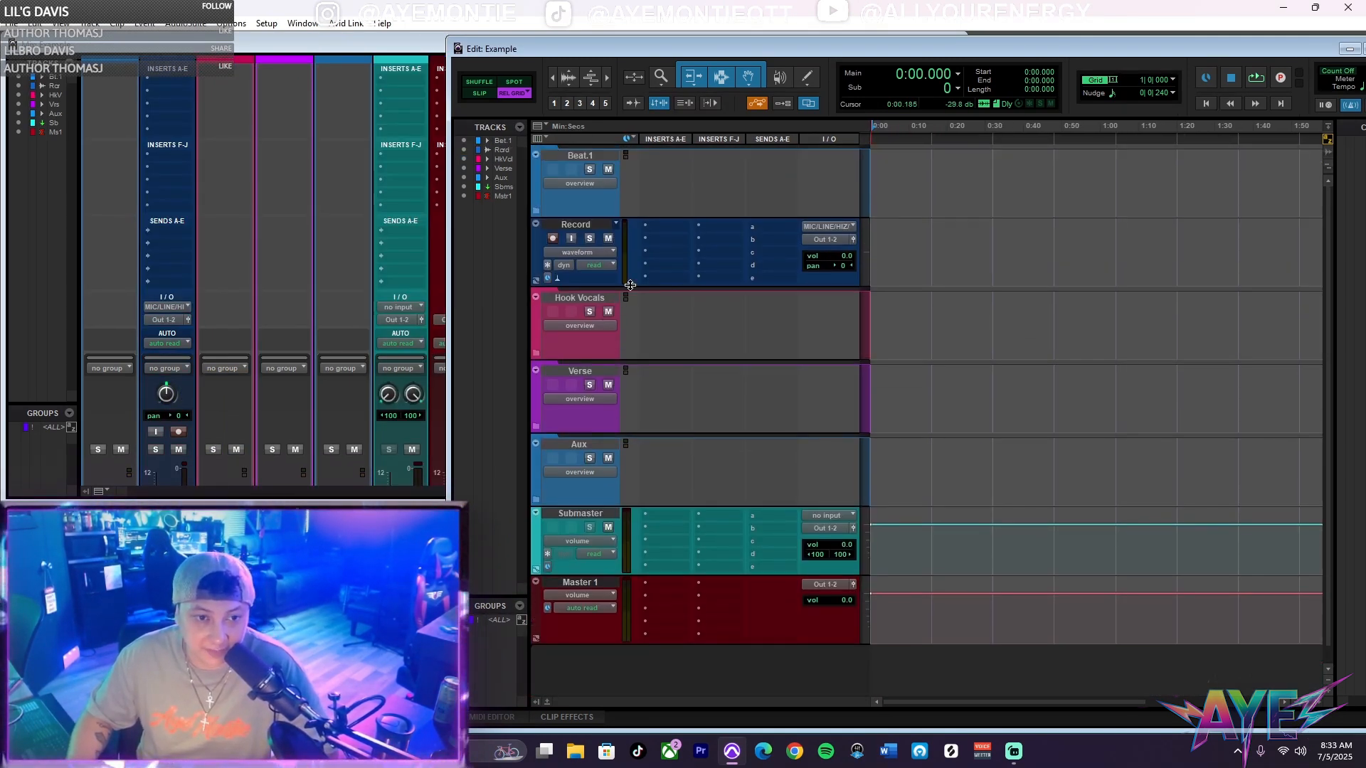
# Expand the Verse folder and review the output routing of its four tracks.
pyautogui.click(535, 353)
pyautogui.click(536, 355)
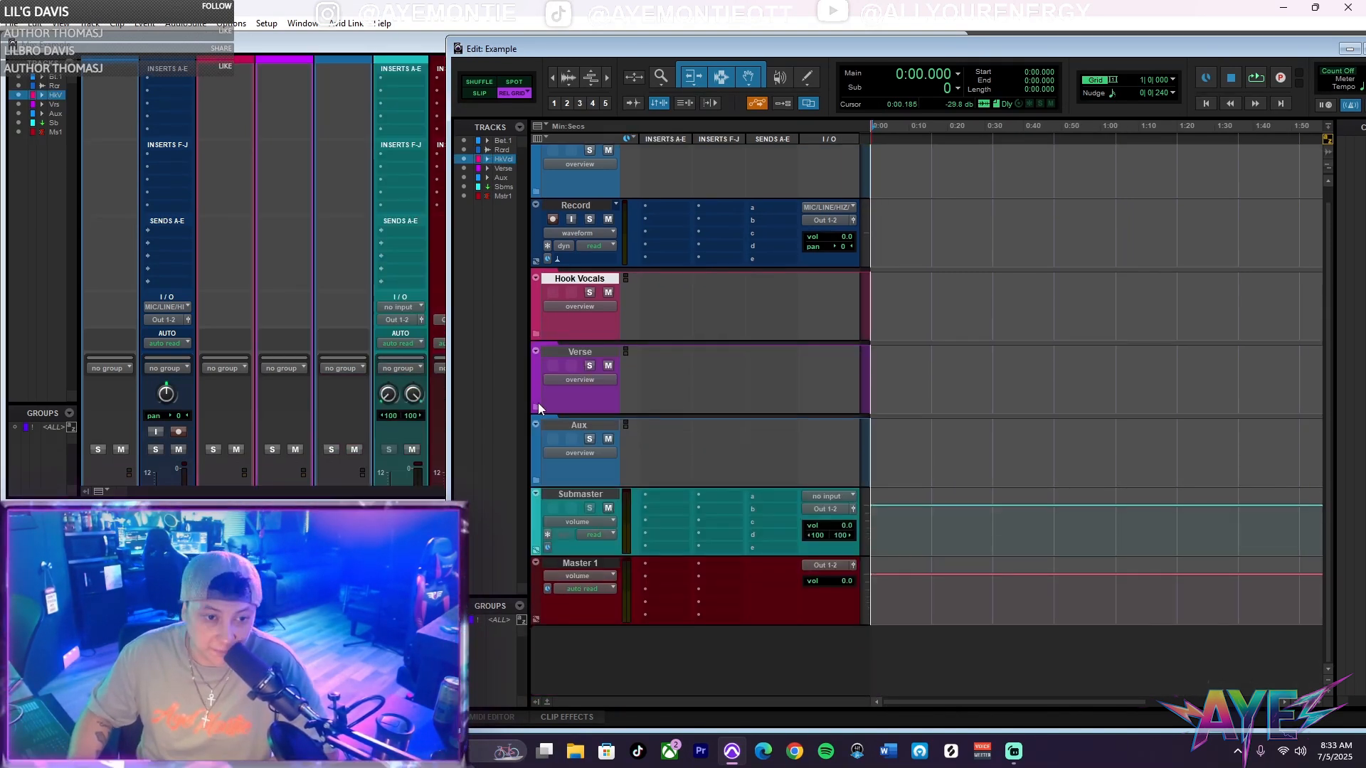
pyautogui.click(538, 411)
pyautogui.scroll(-5, 536, 407)
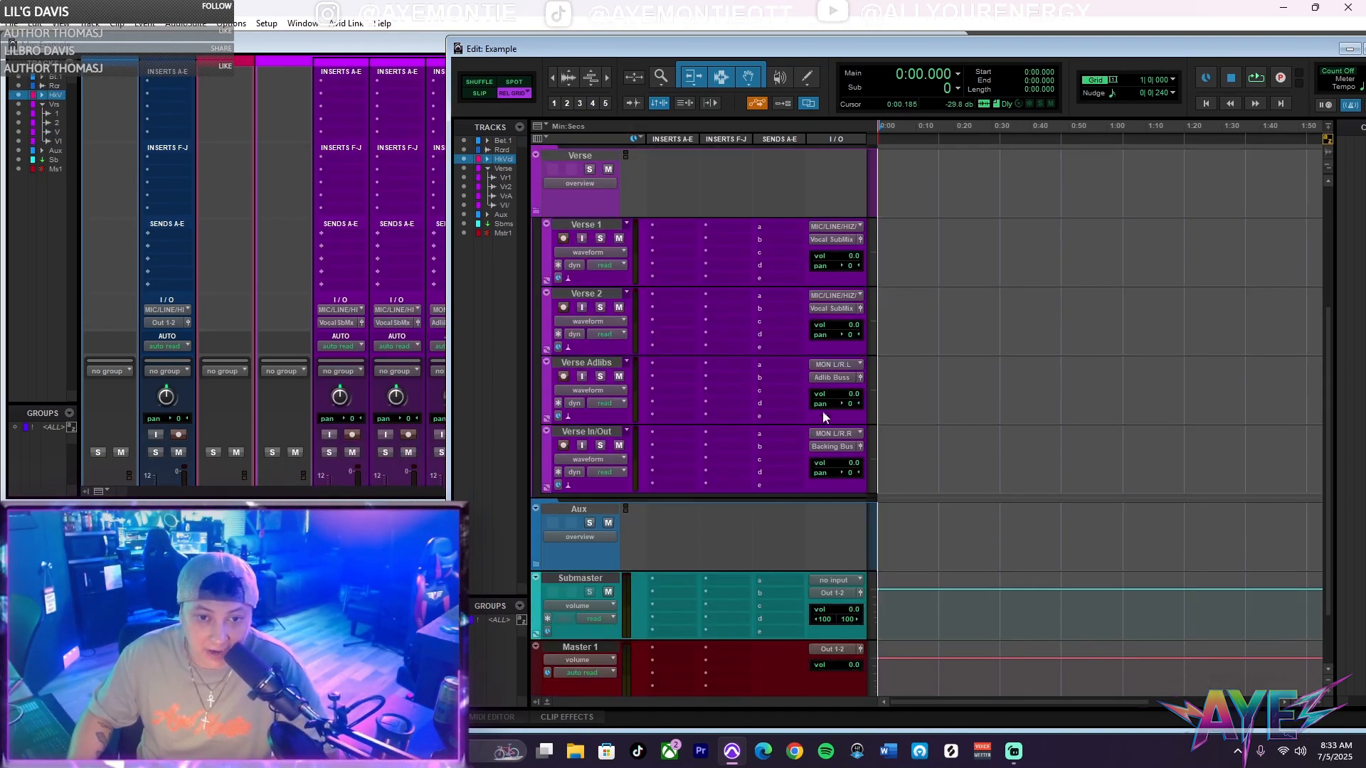
pyautogui.scroll(2, 548, 215)
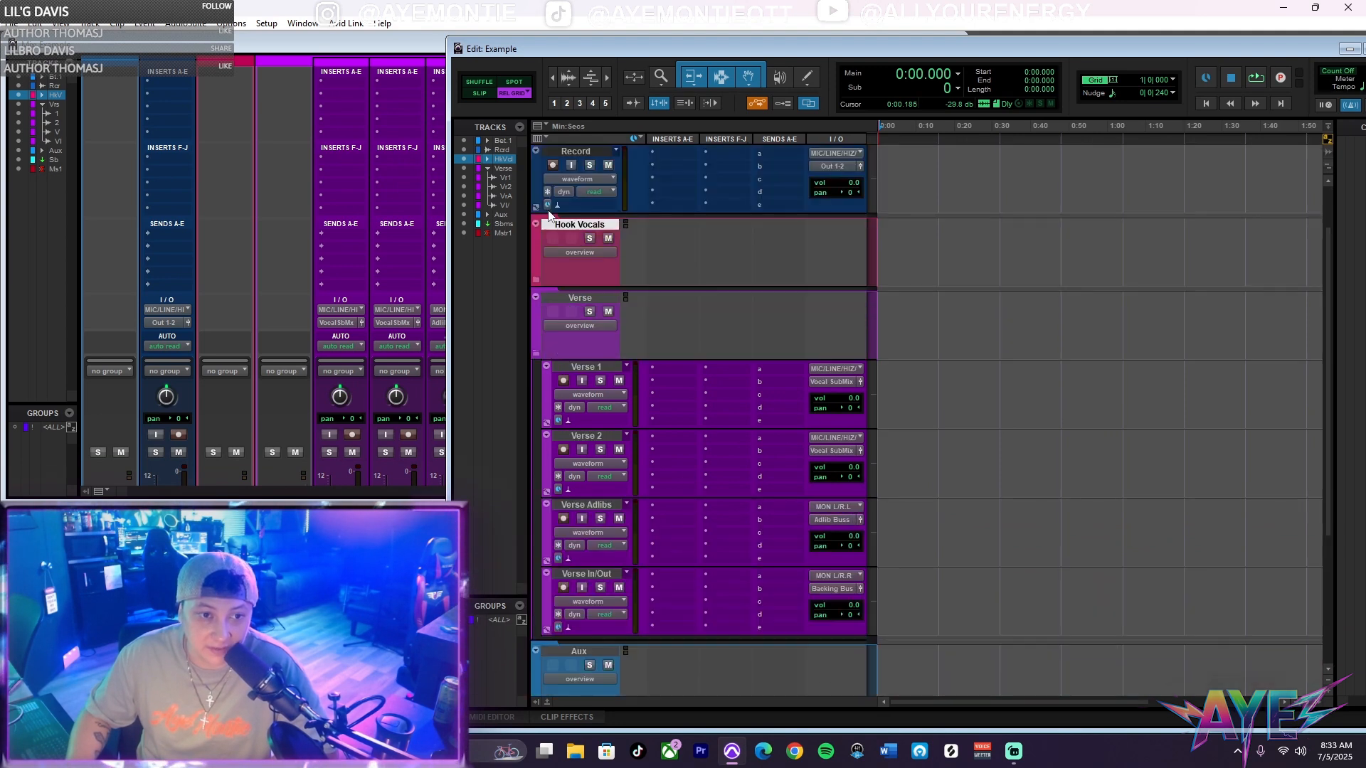
# Collapse the Verse folder and expand the Aux folder.
pyautogui.click(538, 351)
pyautogui.click(539, 479)
pyautogui.scroll(-3, 539, 480)
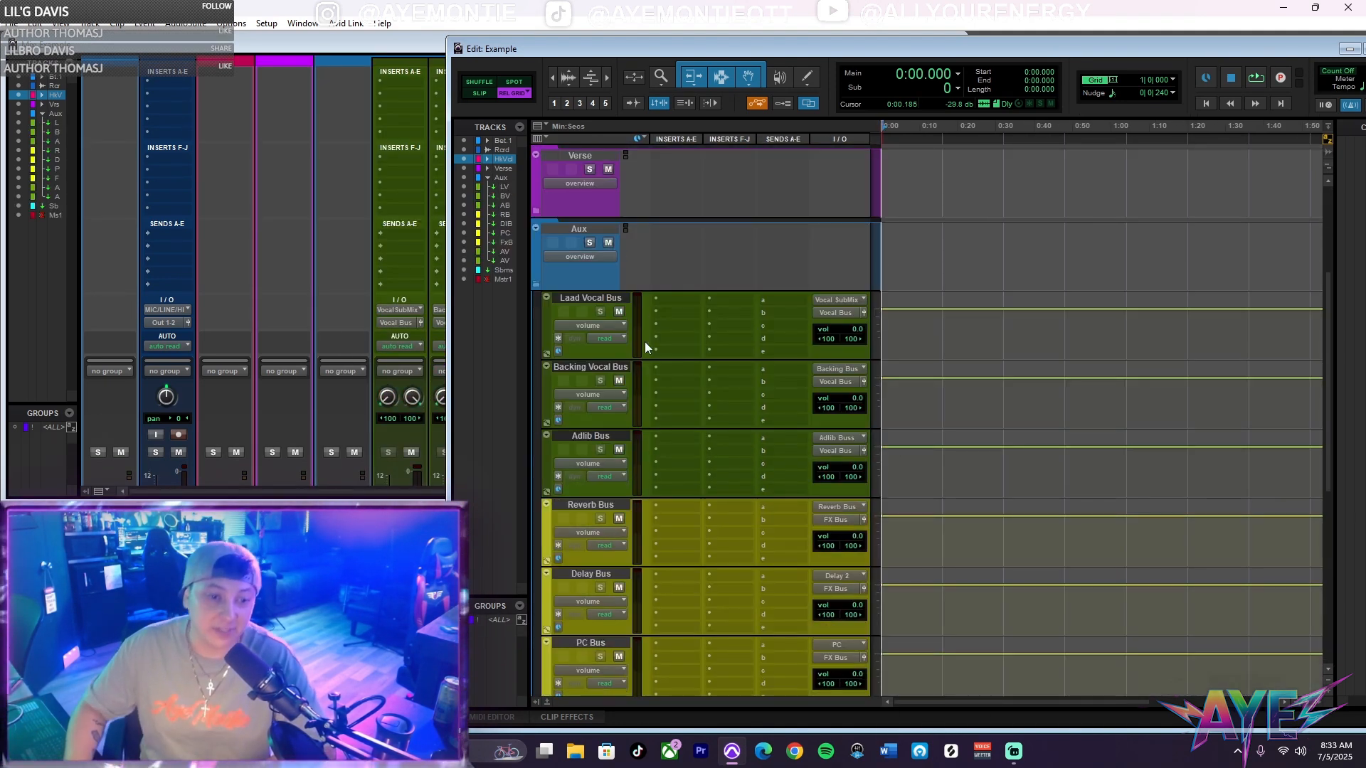
# Examine the input and output routing of the vocal and effects bus tracks in the Aux folder.
pyautogui.scroll(-3, 647, 340)
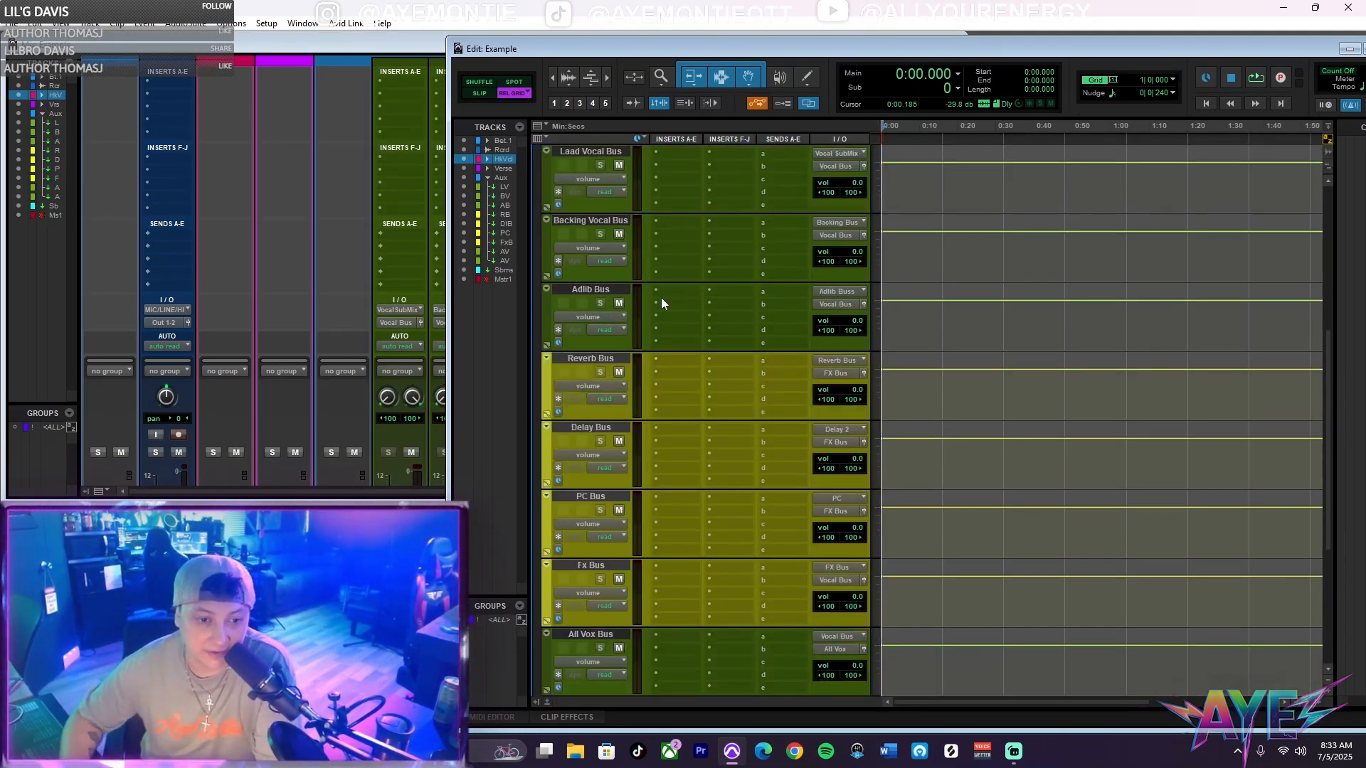
pyautogui.scroll(-1, 665, 301)
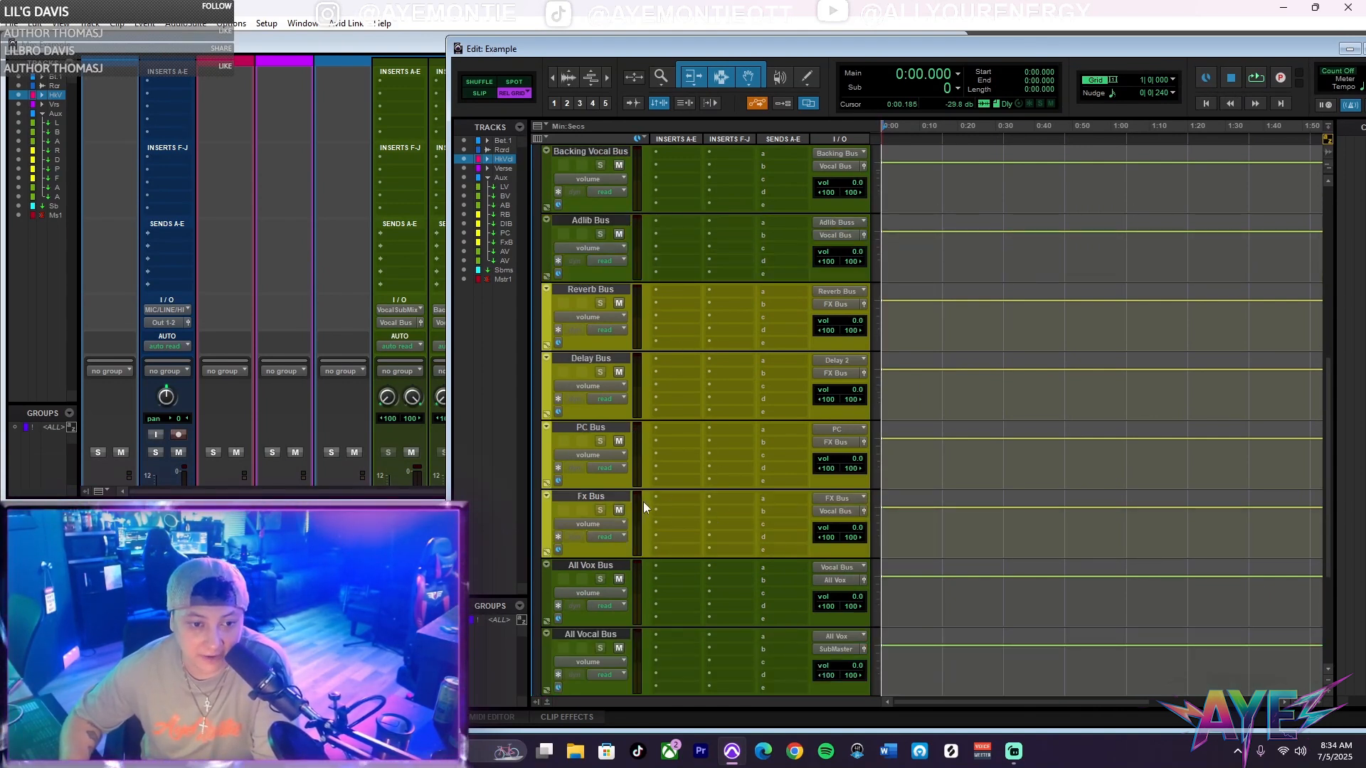
pyautogui.click(610, 496)
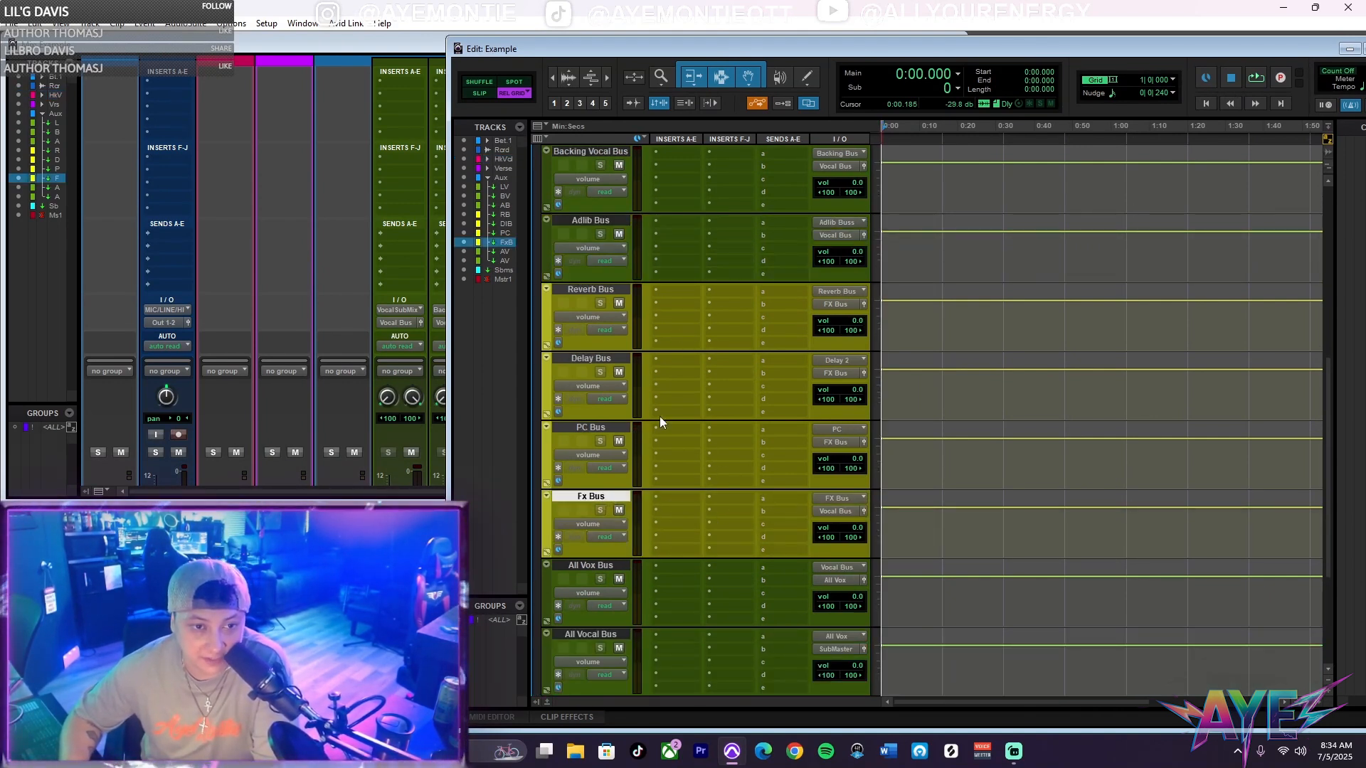
pyautogui.scroll(3, 659, 416)
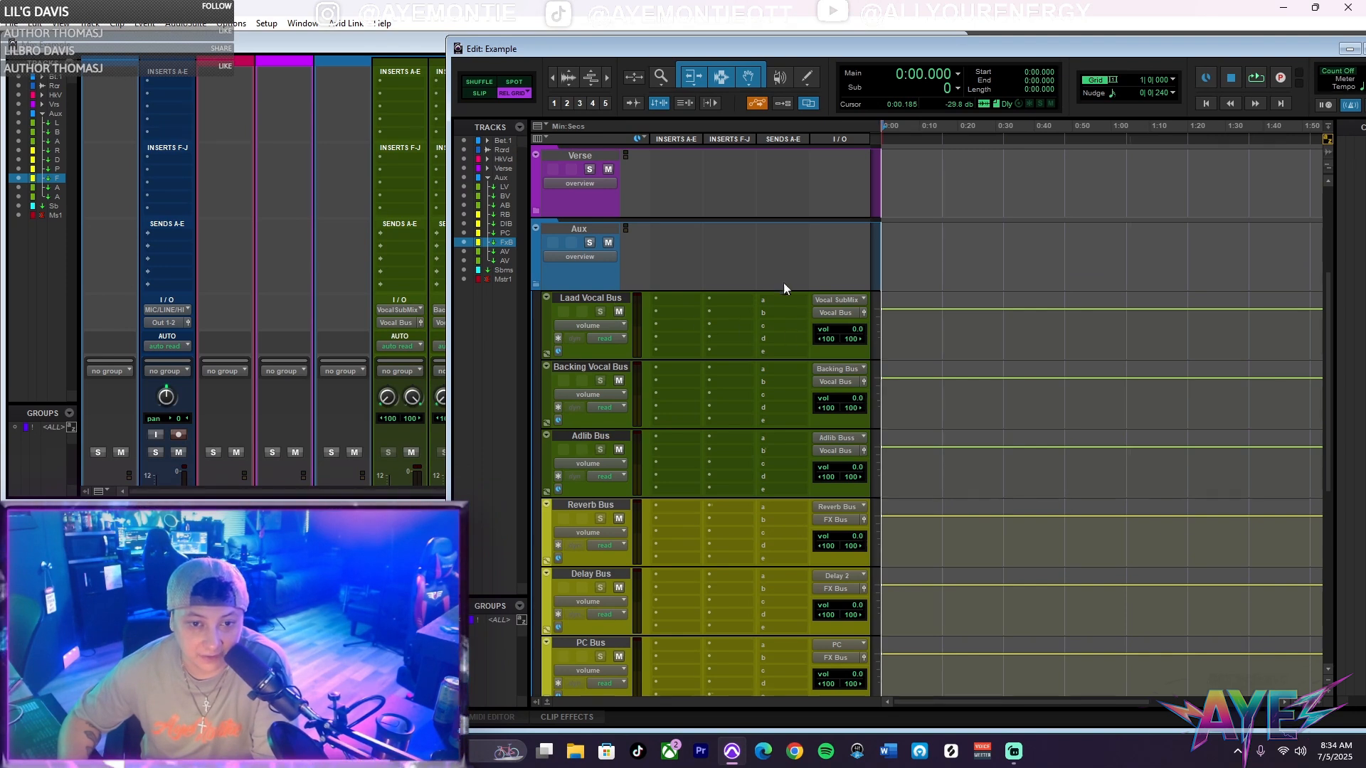
pyautogui.click(617, 299)
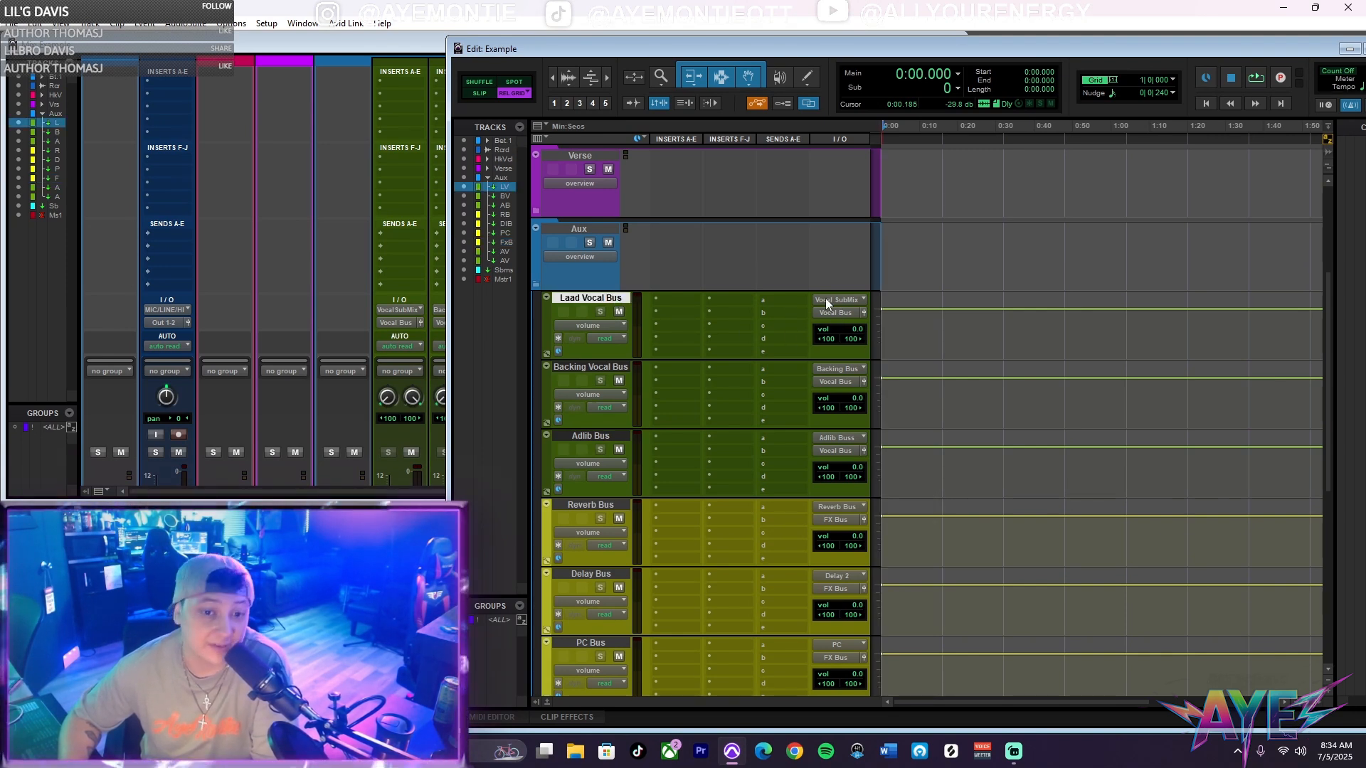
pyautogui.scroll(-3, 847, 354)
pyautogui.scroll(5, 809, 357)
pyautogui.scroll(-5, 808, 357)
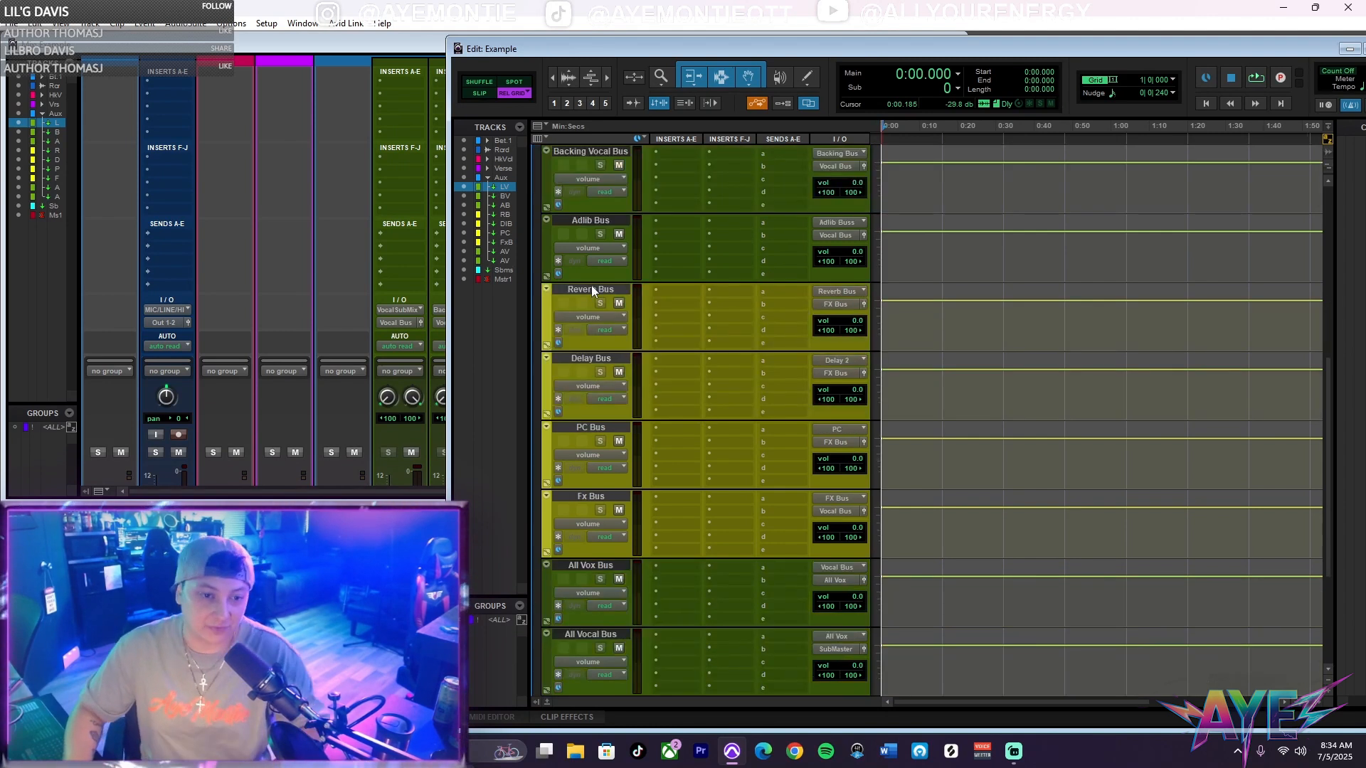
# Select the effects buses from Reverb Bus through Fx Bus together to review their routing.
pyautogui.click(591, 288)
pyautogui.keyDown('shift'); pyautogui.click(582, 498); pyautogui.keyUp('shift')
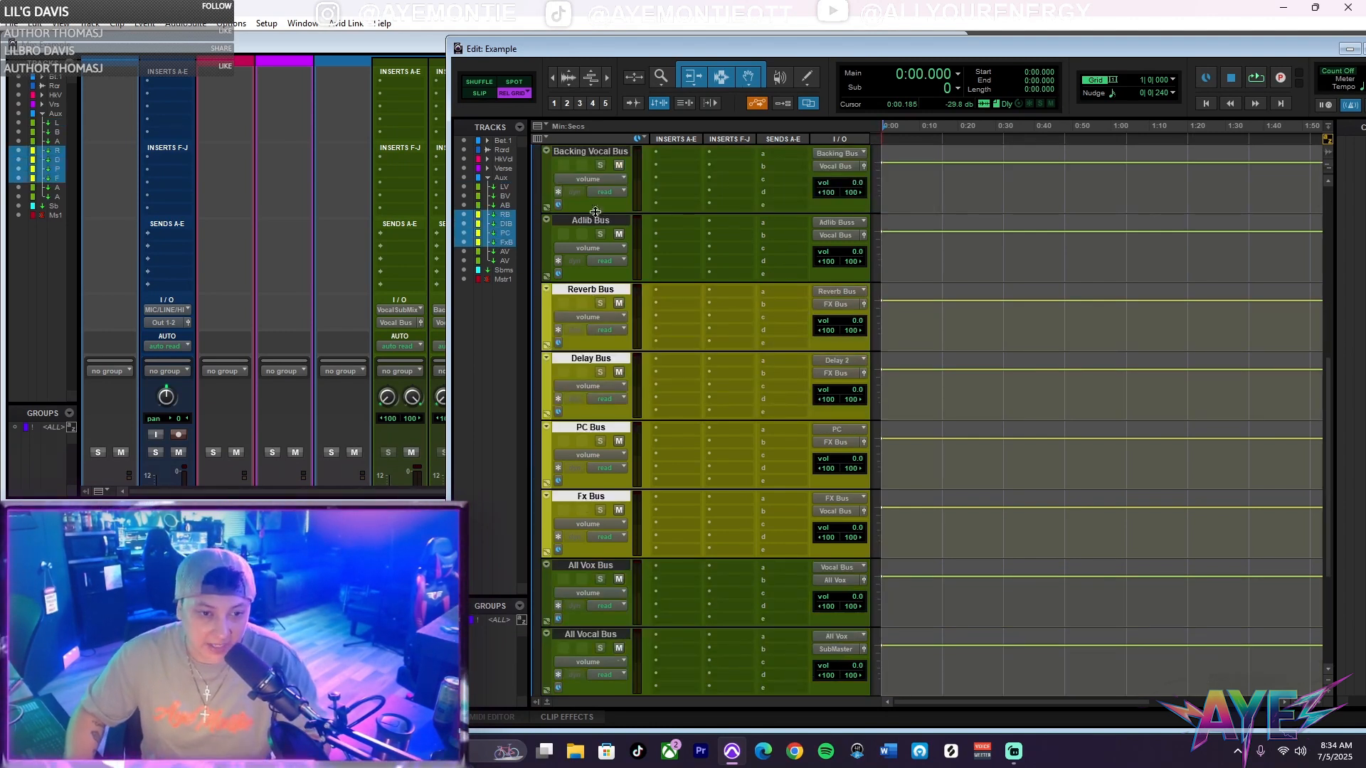
pyautogui.scroll(5, 759, 485)
pyautogui.scroll(-4, 583, 279)
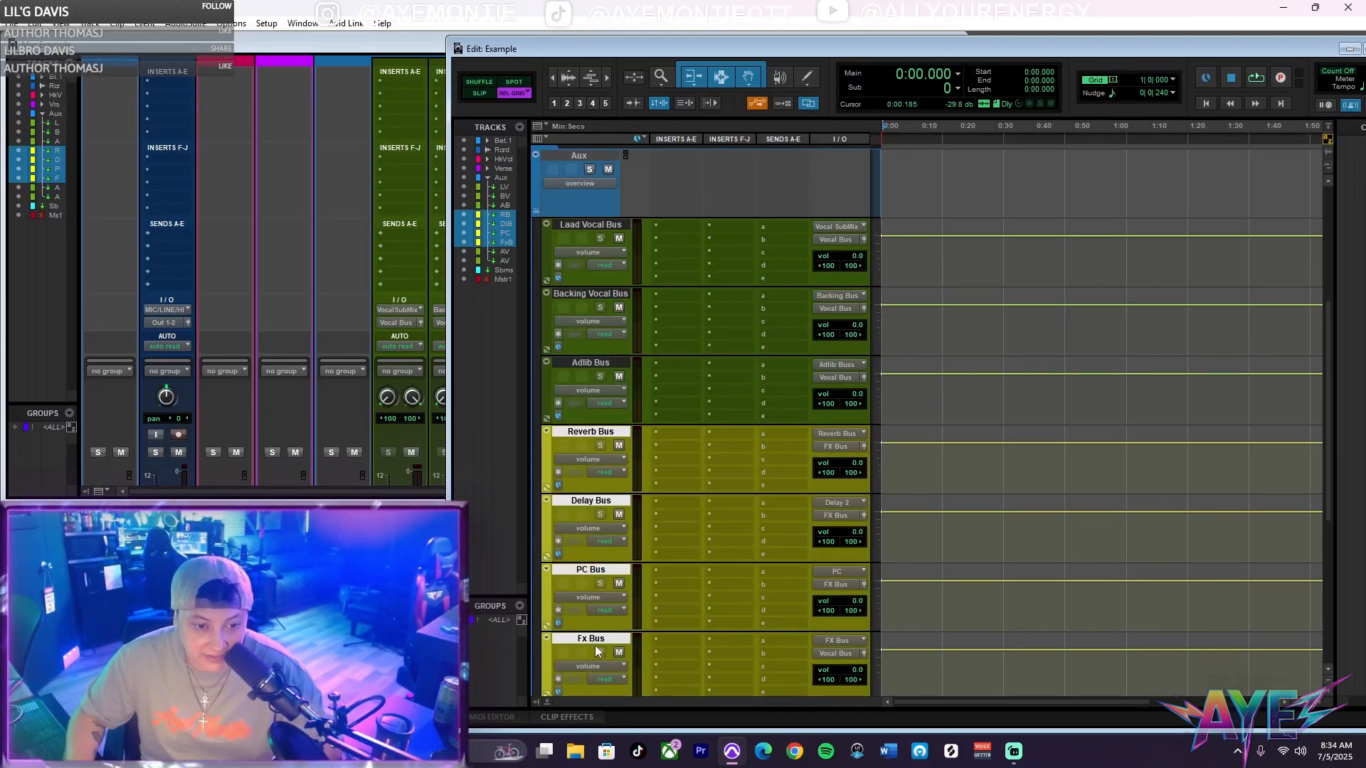
# Reduce the track height of the selected effects buses and add a stereo Reverb Bus send in slot b of Lead Vocal Bus.
pyautogui.click(653, 637)
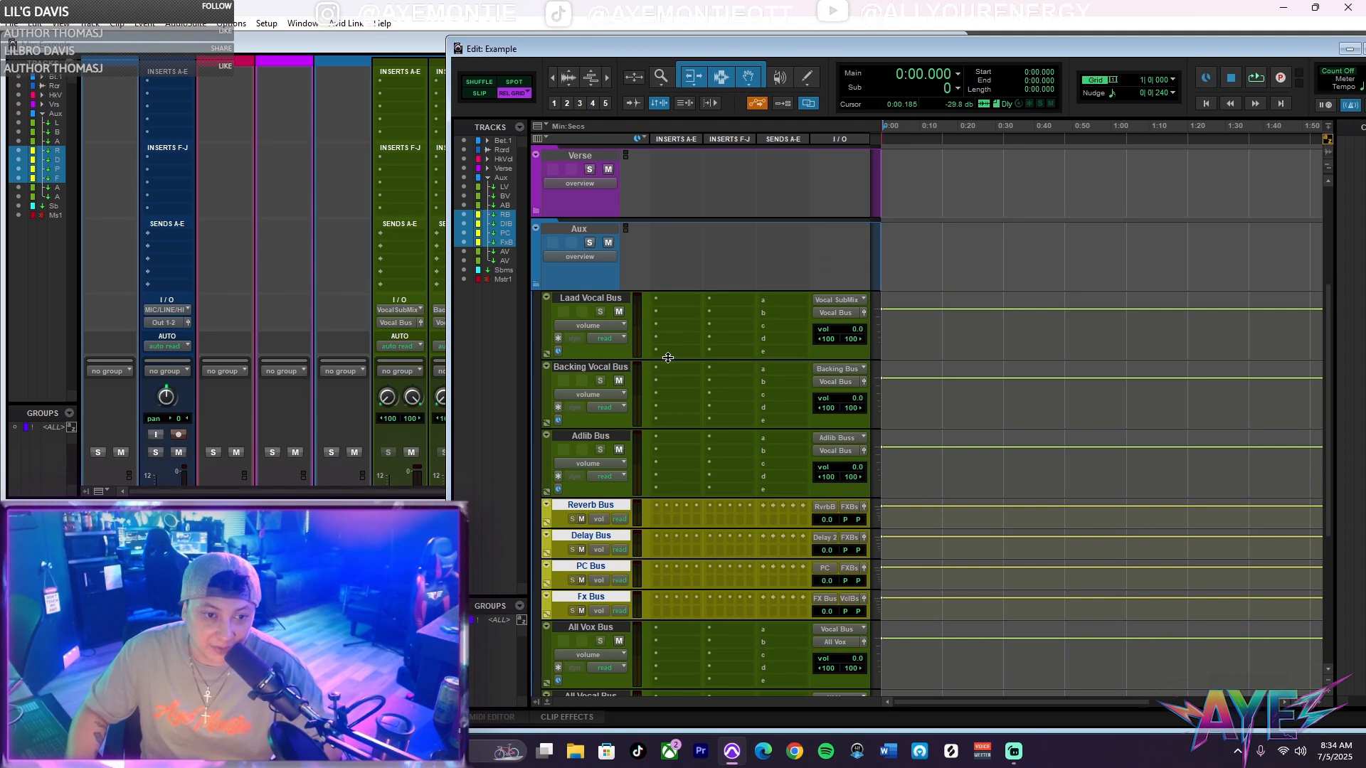
pyautogui.click(564, 300)
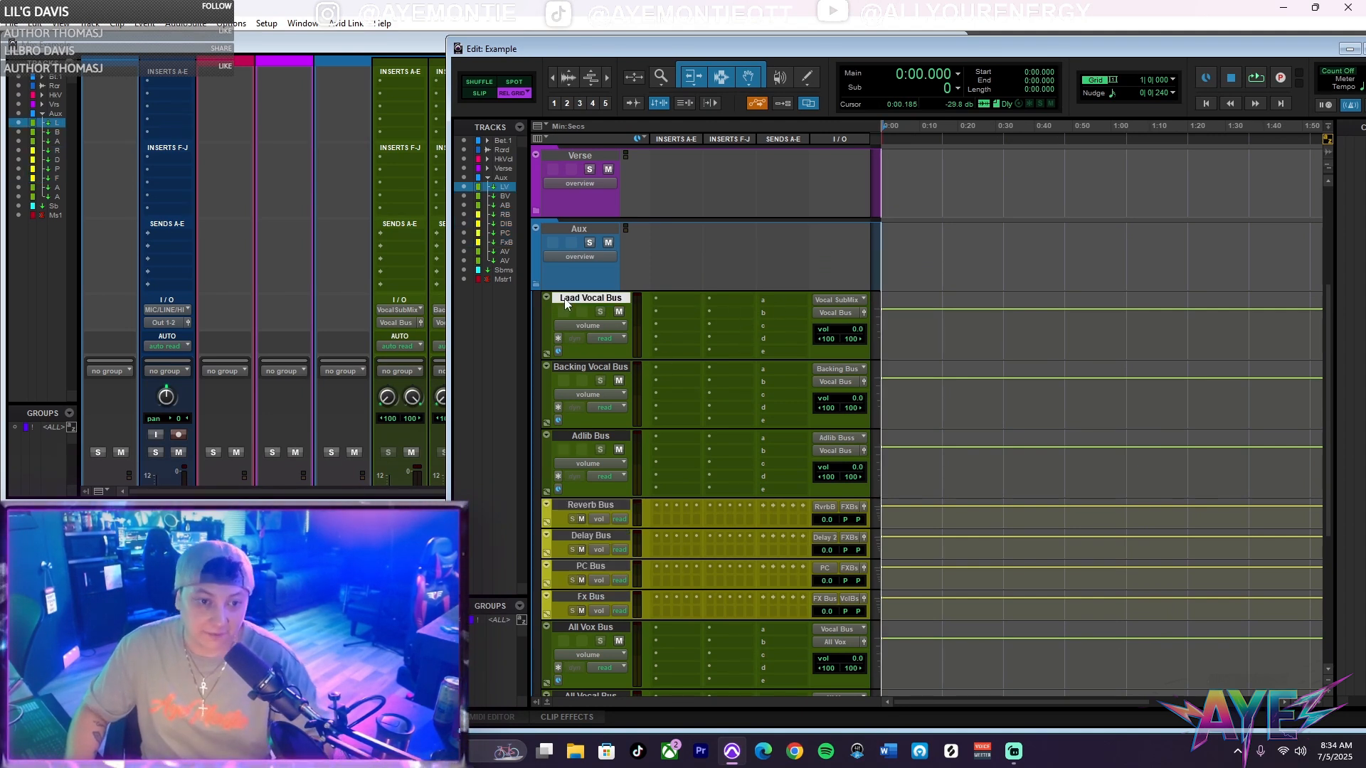
pyautogui.click(784, 311)
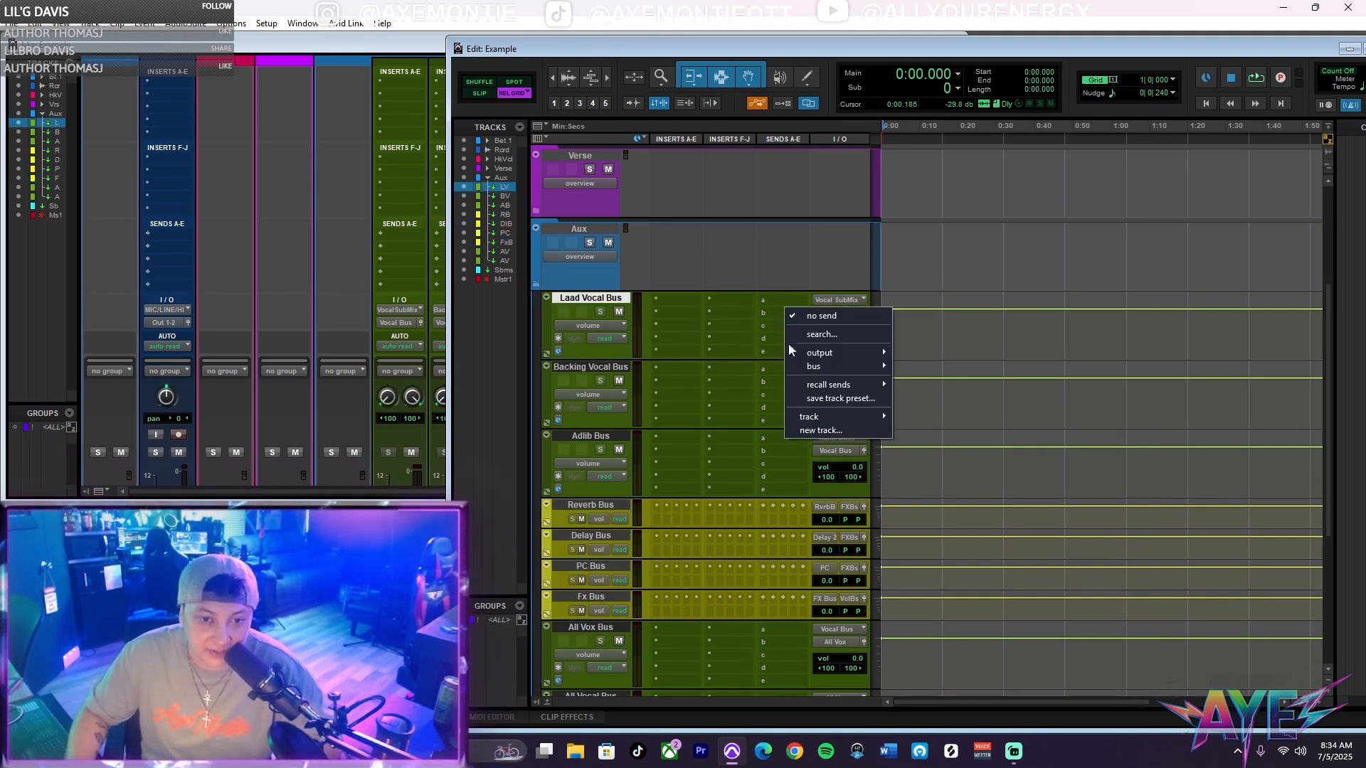
pyautogui.moveTo(811, 365)
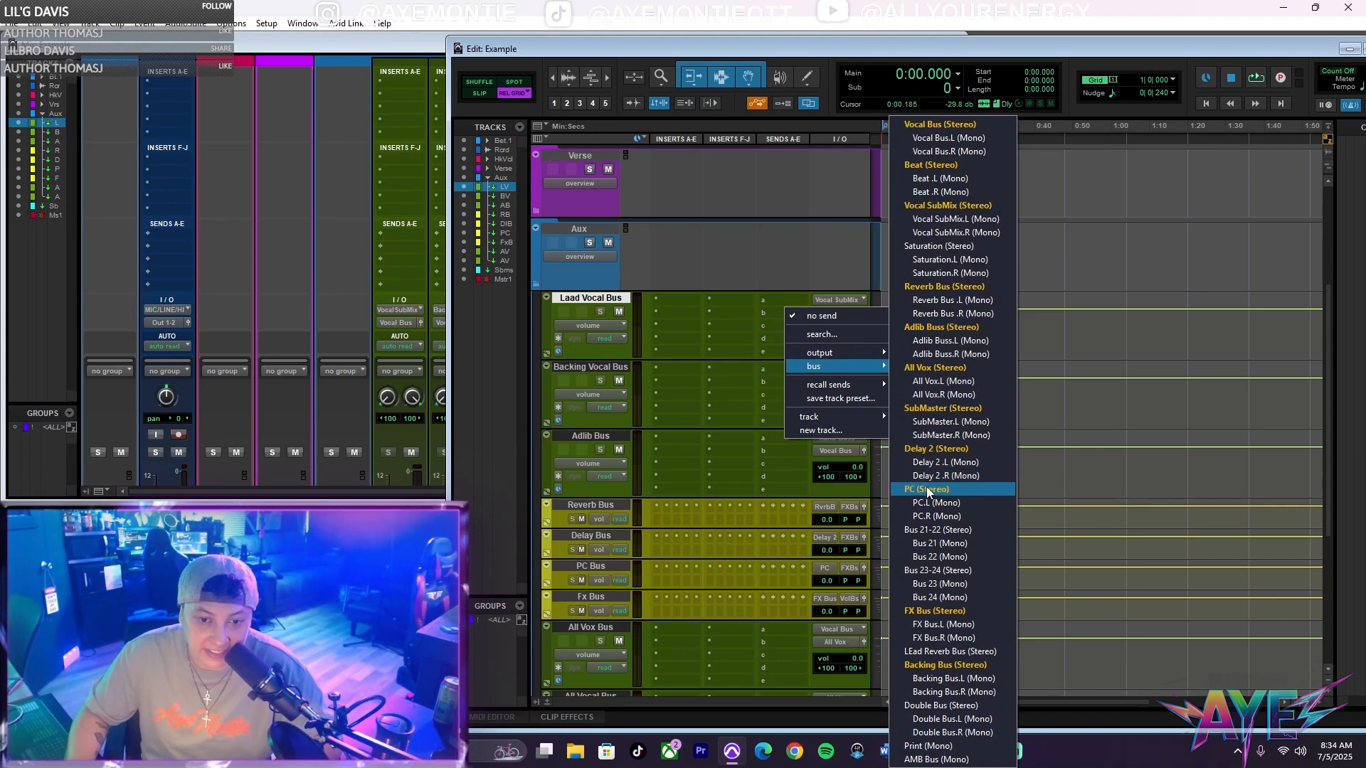
pyautogui.click(944, 286)
# Add stereo Delay 2 and PC bus sends in slots c and d of Lead Vocal Bus.
pyautogui.click(800, 325)
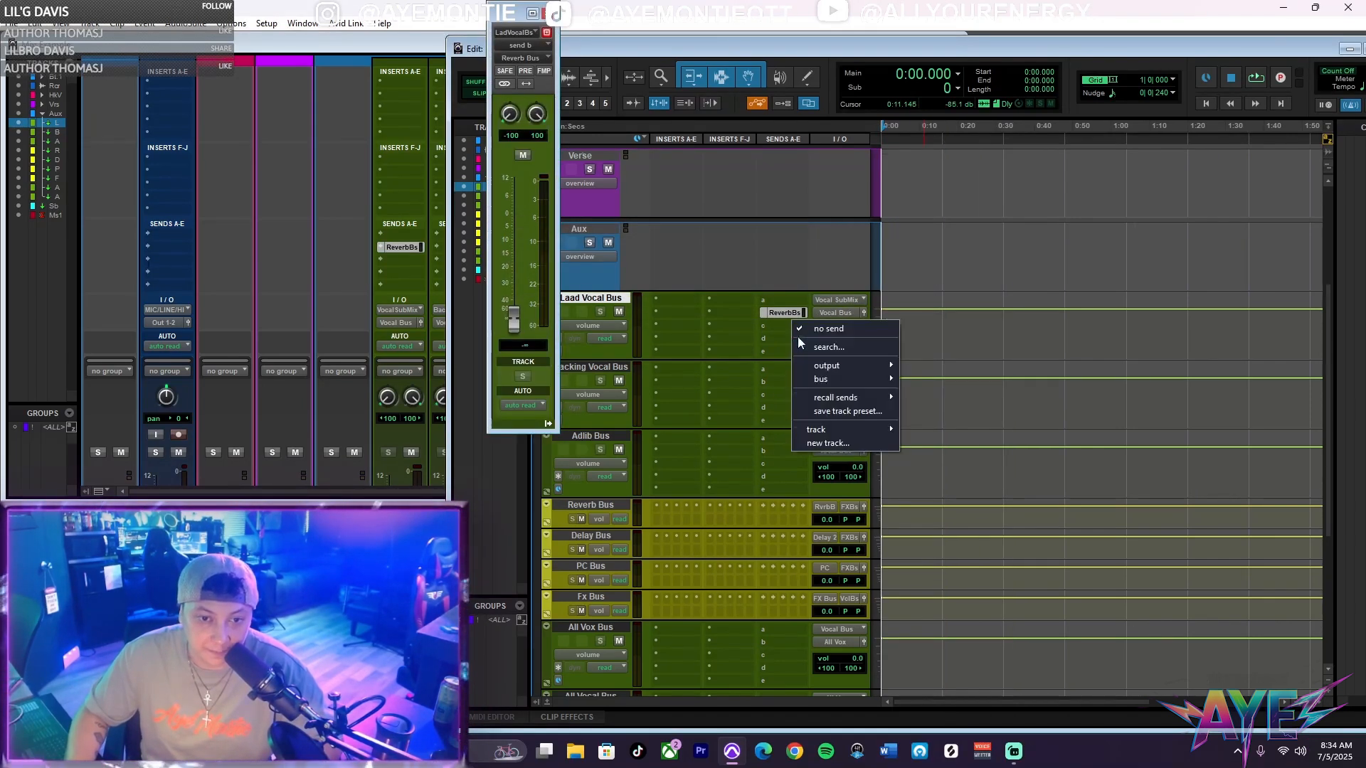
pyautogui.moveTo(822, 379)
pyautogui.click(953, 458)
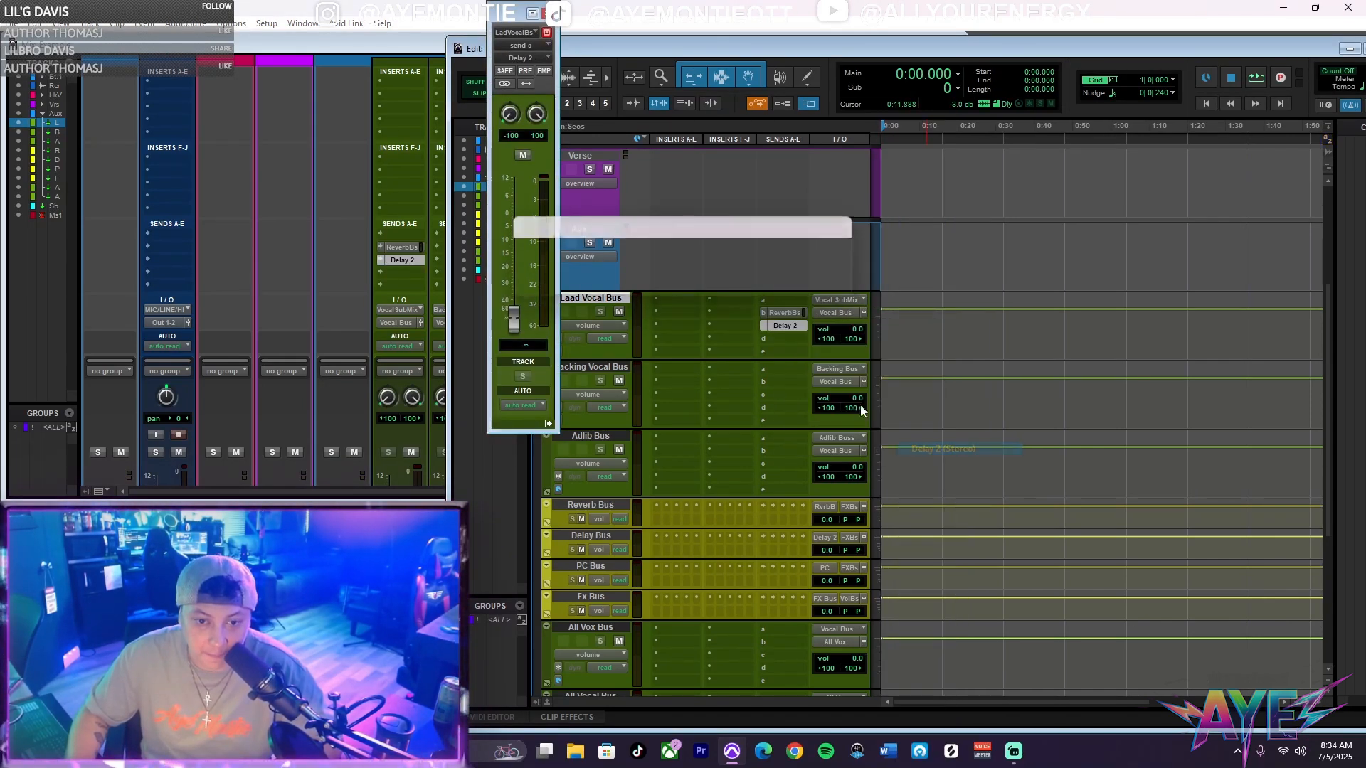
pyautogui.click(790, 333)
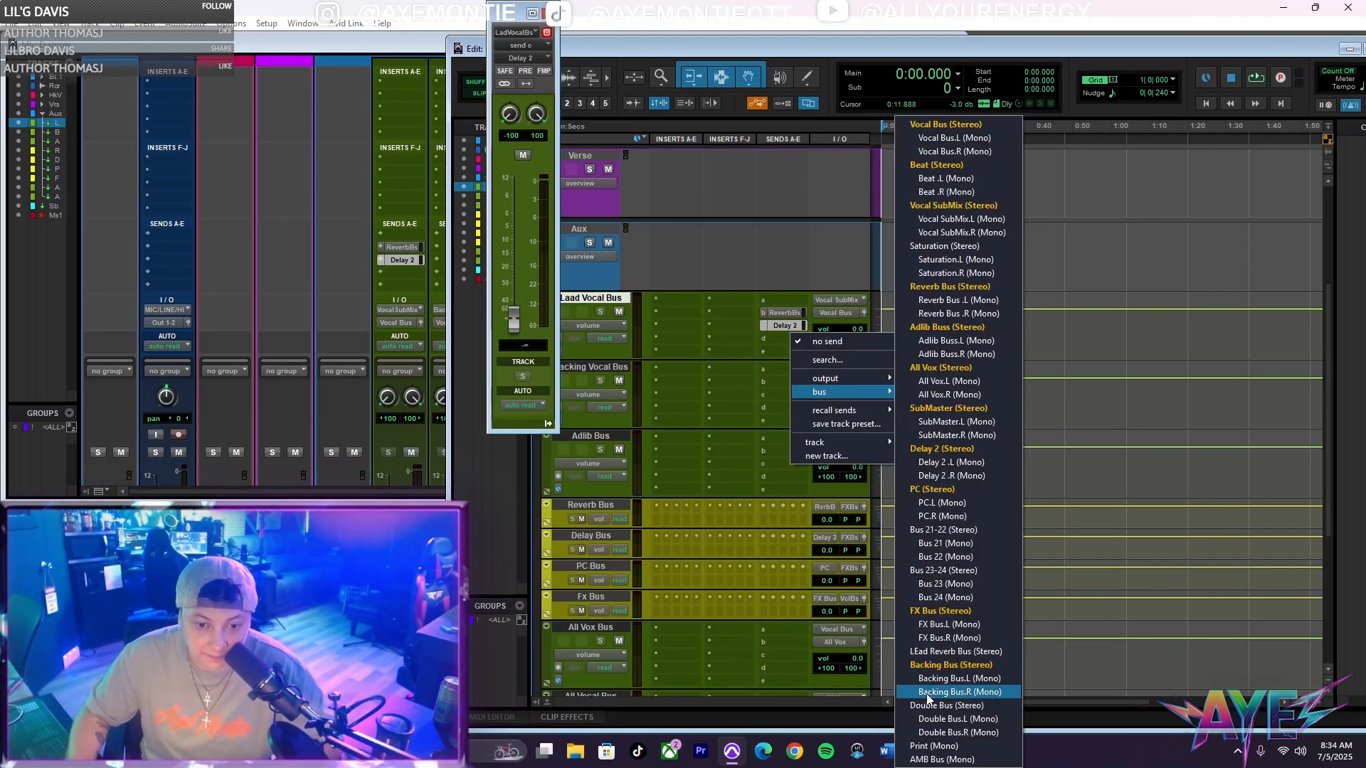
pyautogui.click(931, 489)
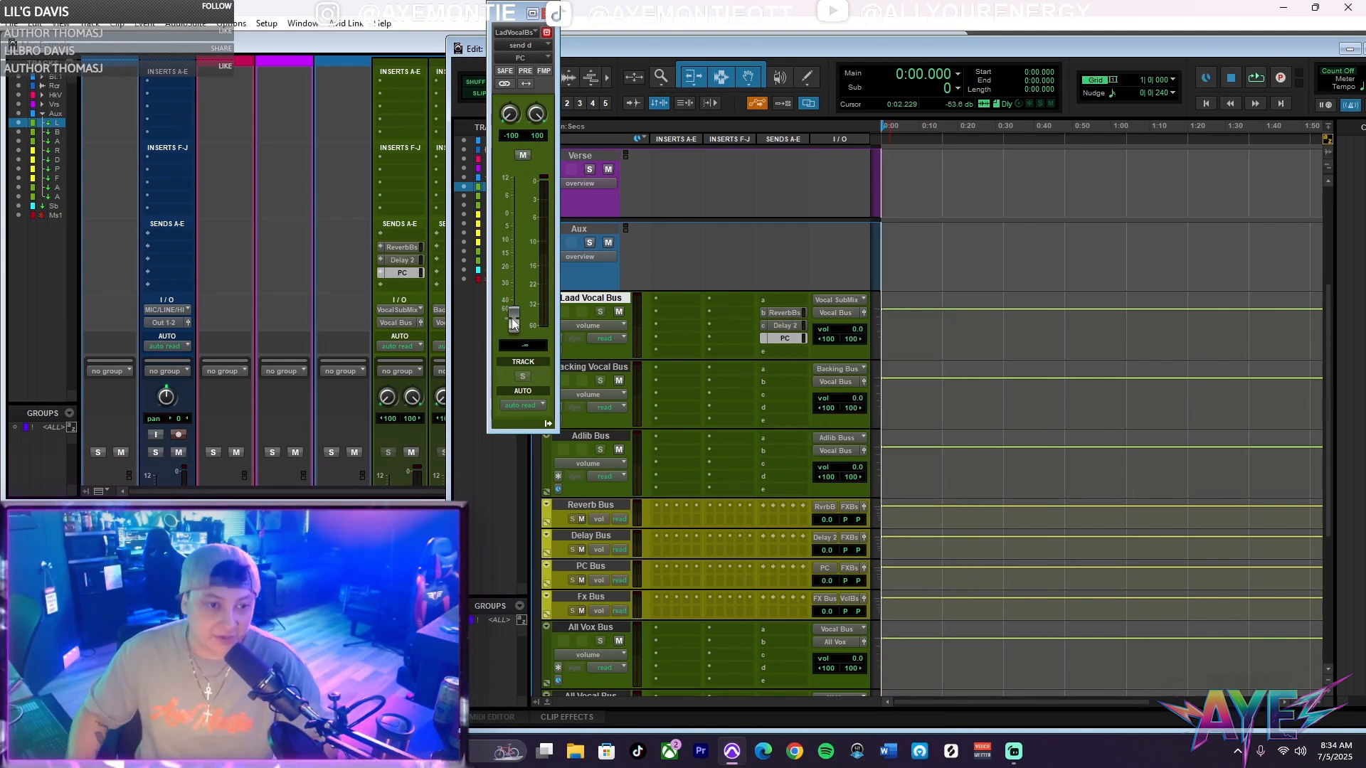
# Set the Lead Vocal Bus send level to Reverb Bus to 0.0 dB and close the send window.
pyautogui.click(783, 325)
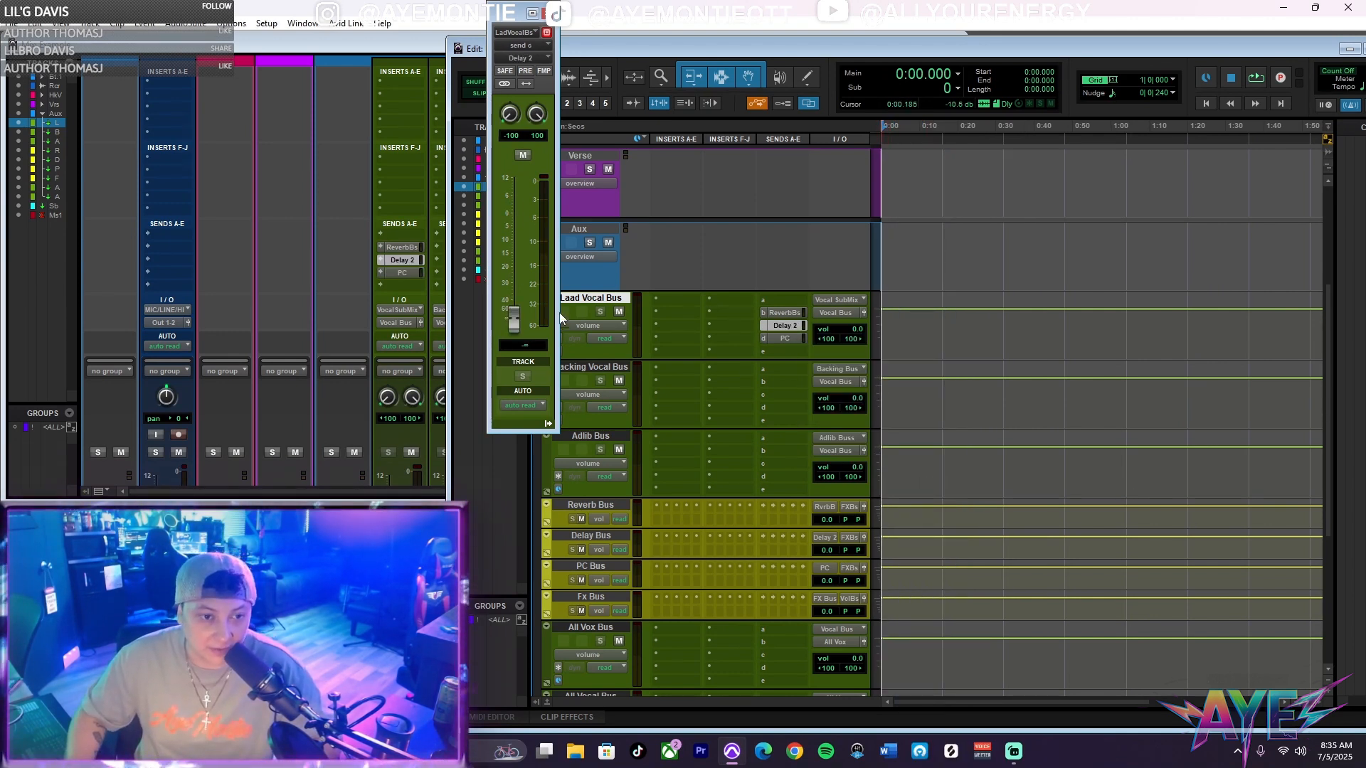
pyautogui.click(783, 312)
pyautogui.moveTo(509, 328); pyautogui.dragTo(516, 215)
pyautogui.moveTo(536, 20); pyautogui.dragTo(545, 18)
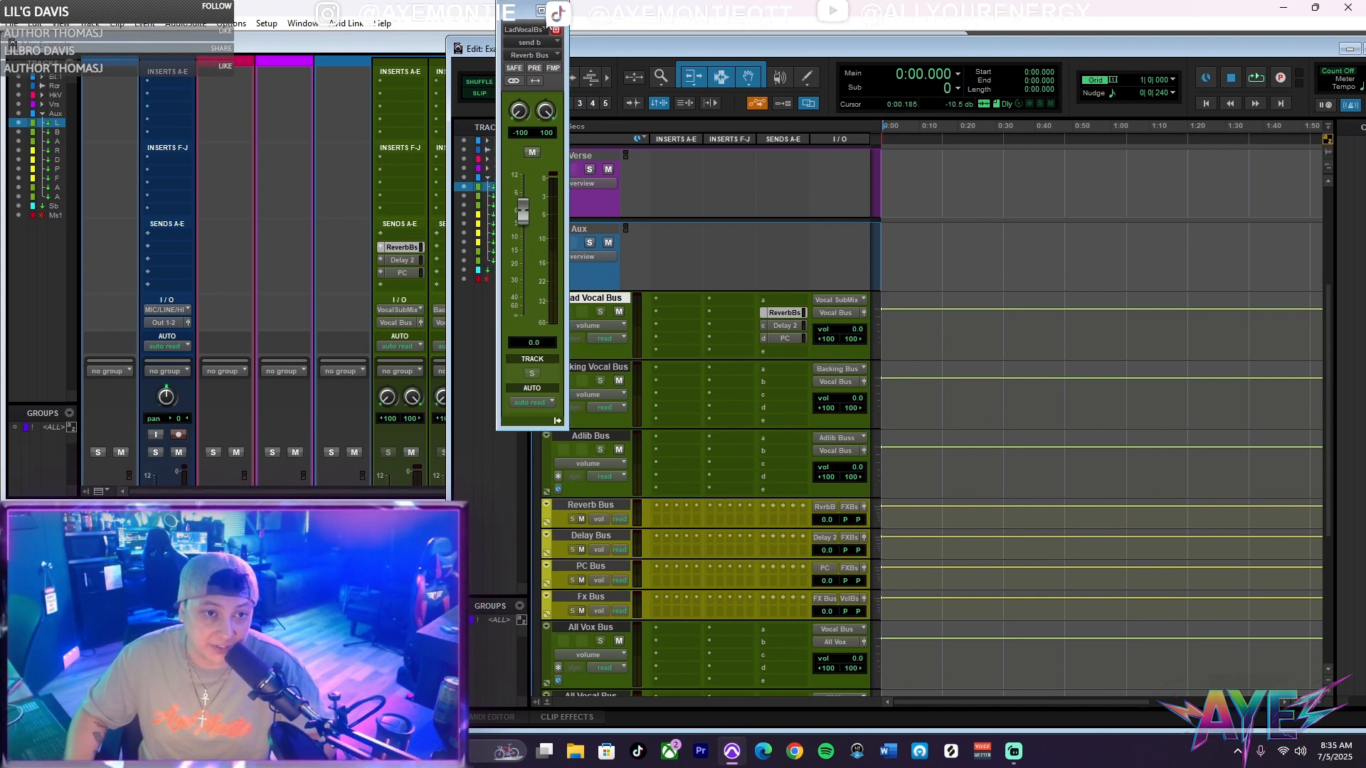
pyautogui.click(557, 30)
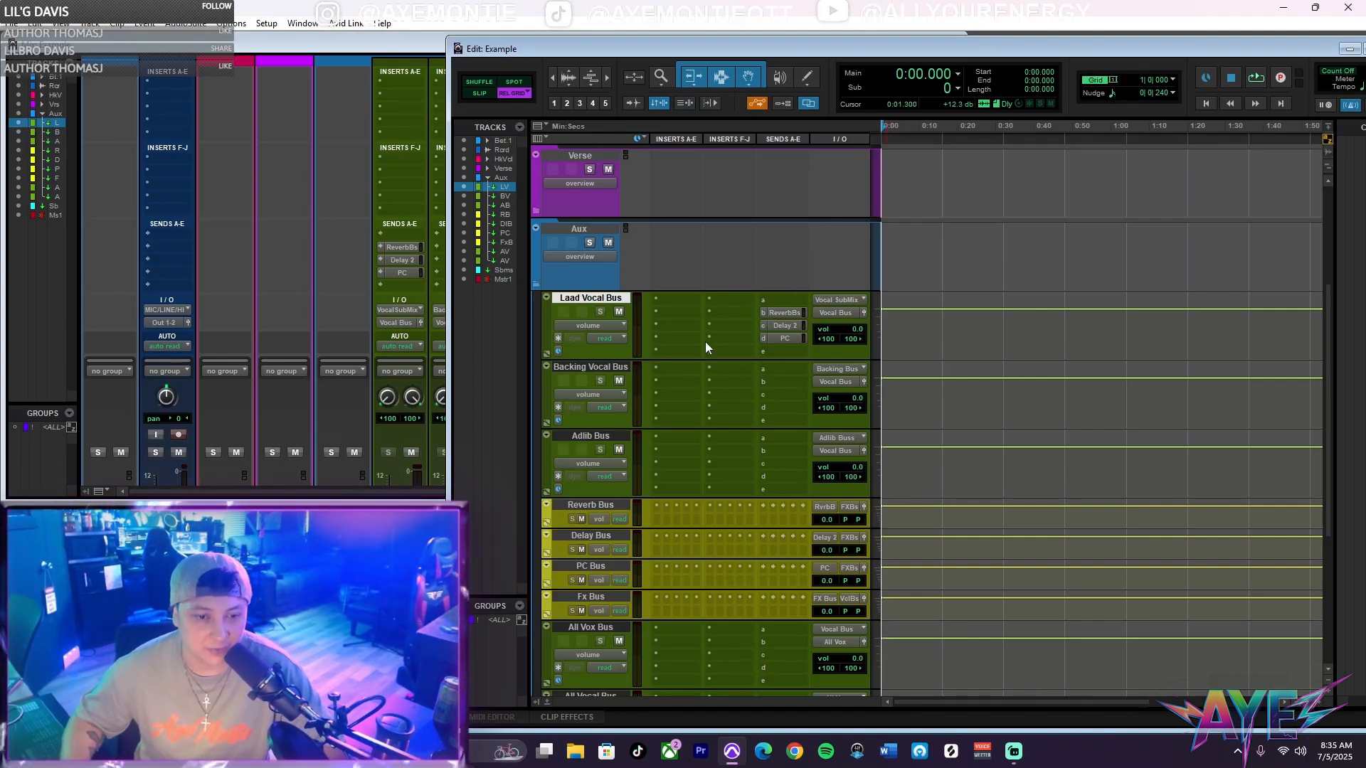
# Select Fx Bus and examine the routing from the effects and vocal buses to Submaster, plus the folders and Record track above.
pyautogui.scroll(-1, 705, 349)
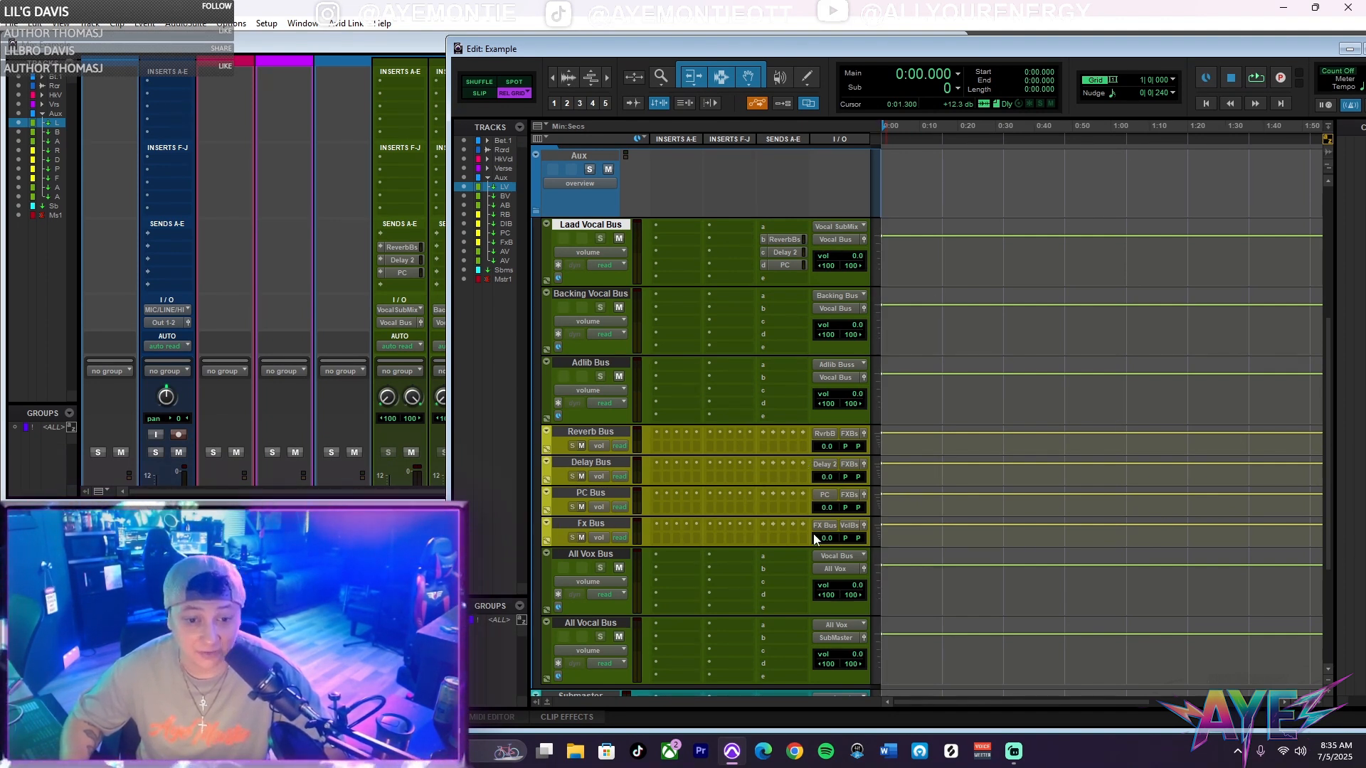
pyautogui.click(594, 523)
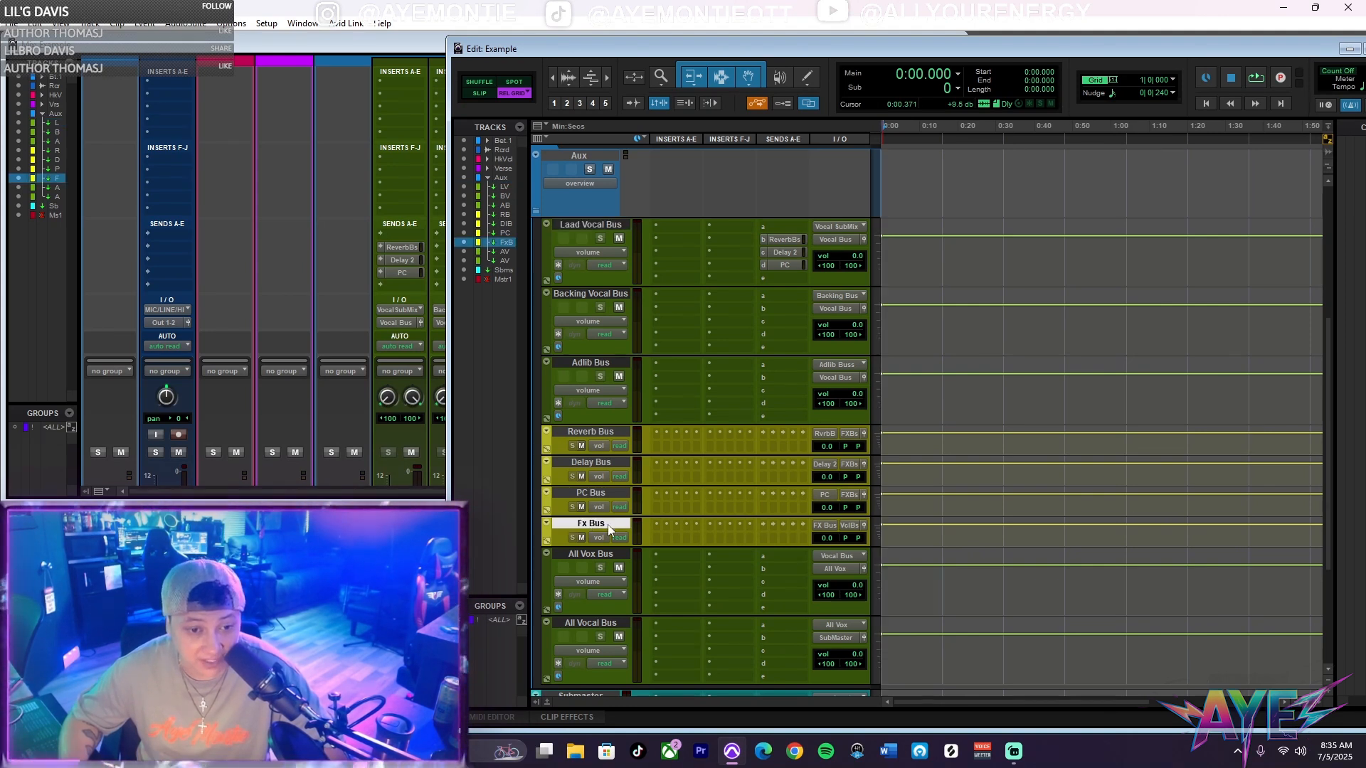
pyautogui.scroll(-3, 607, 523)
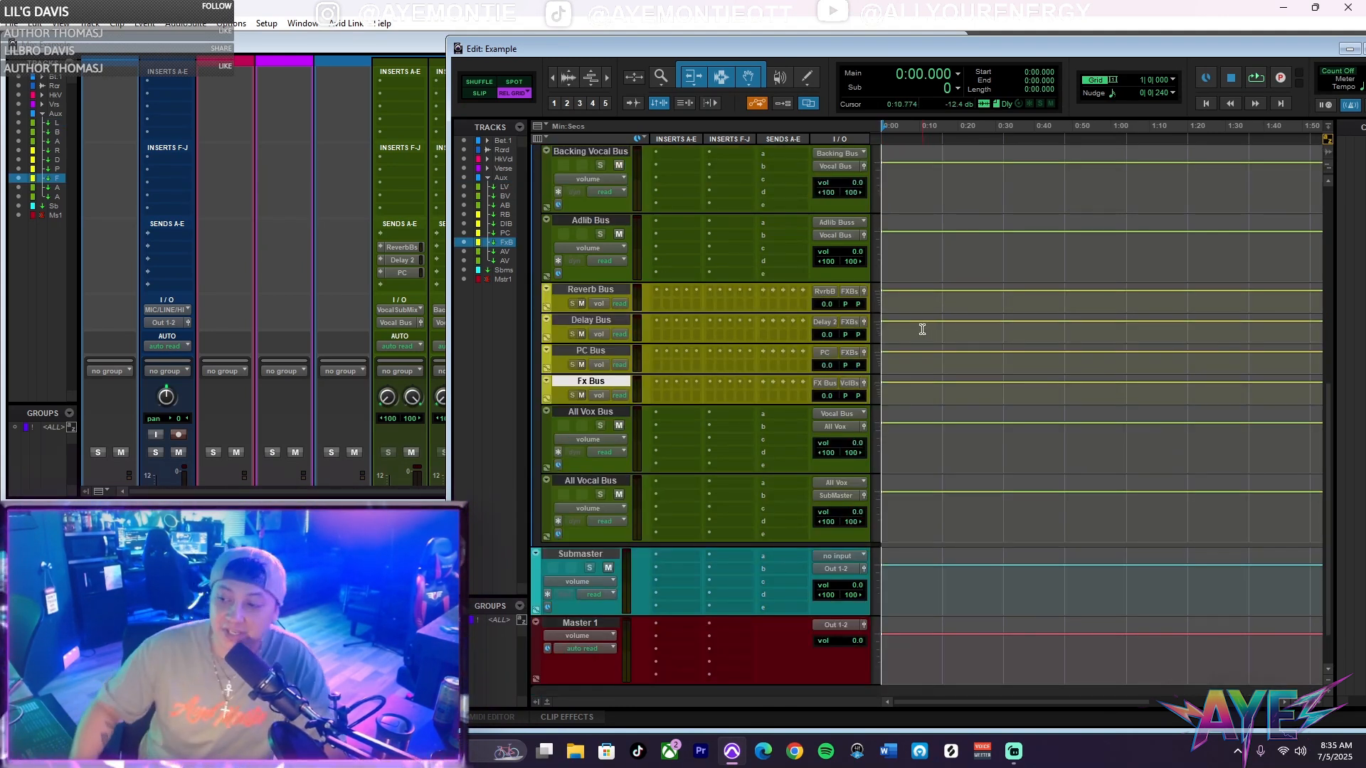
pyautogui.scroll(3, 731, 299)
pyautogui.scroll(-1, 731, 299)
pyautogui.scroll(2, 729, 300)
pyautogui.scroll(2, 880, 362)
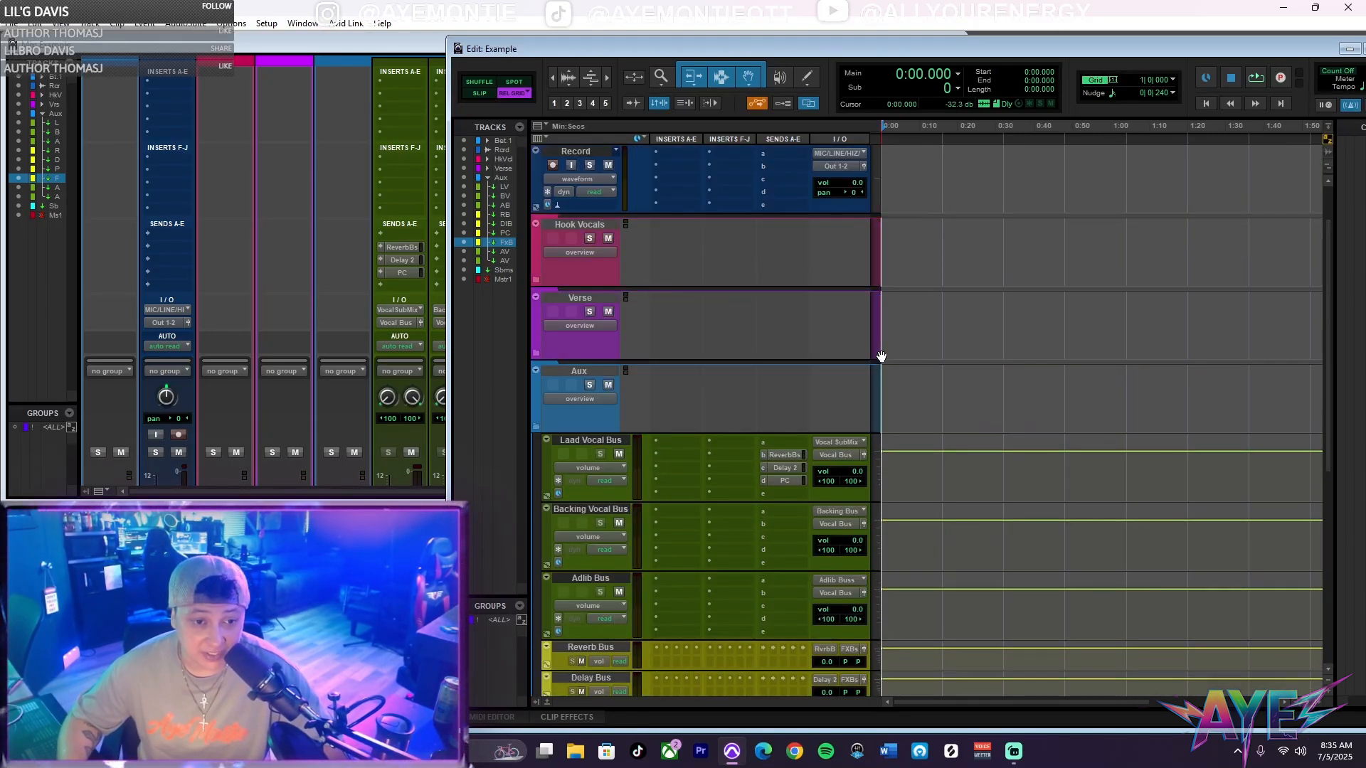
pyautogui.scroll(2, 865, 318)
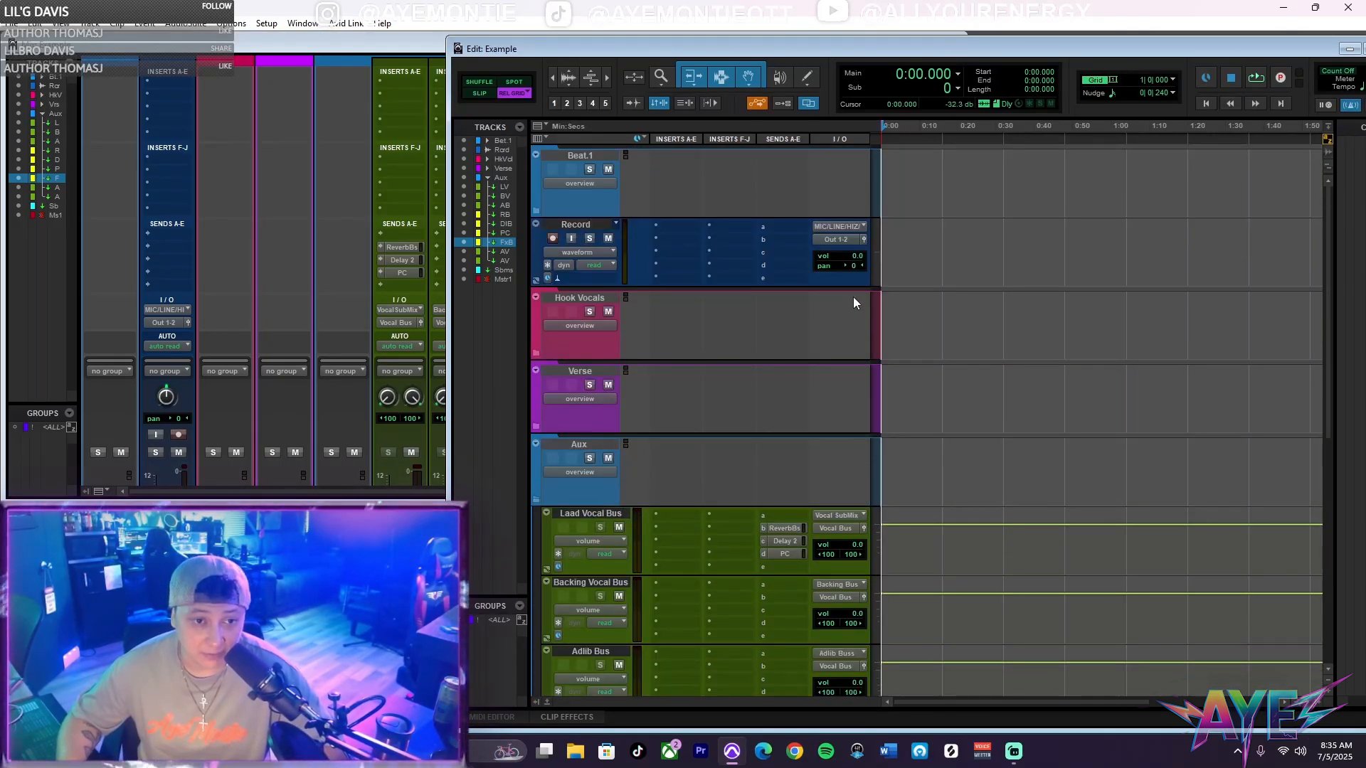
pyautogui.scroll(-2, 706, 306)
pyautogui.scroll(2, 706, 333)
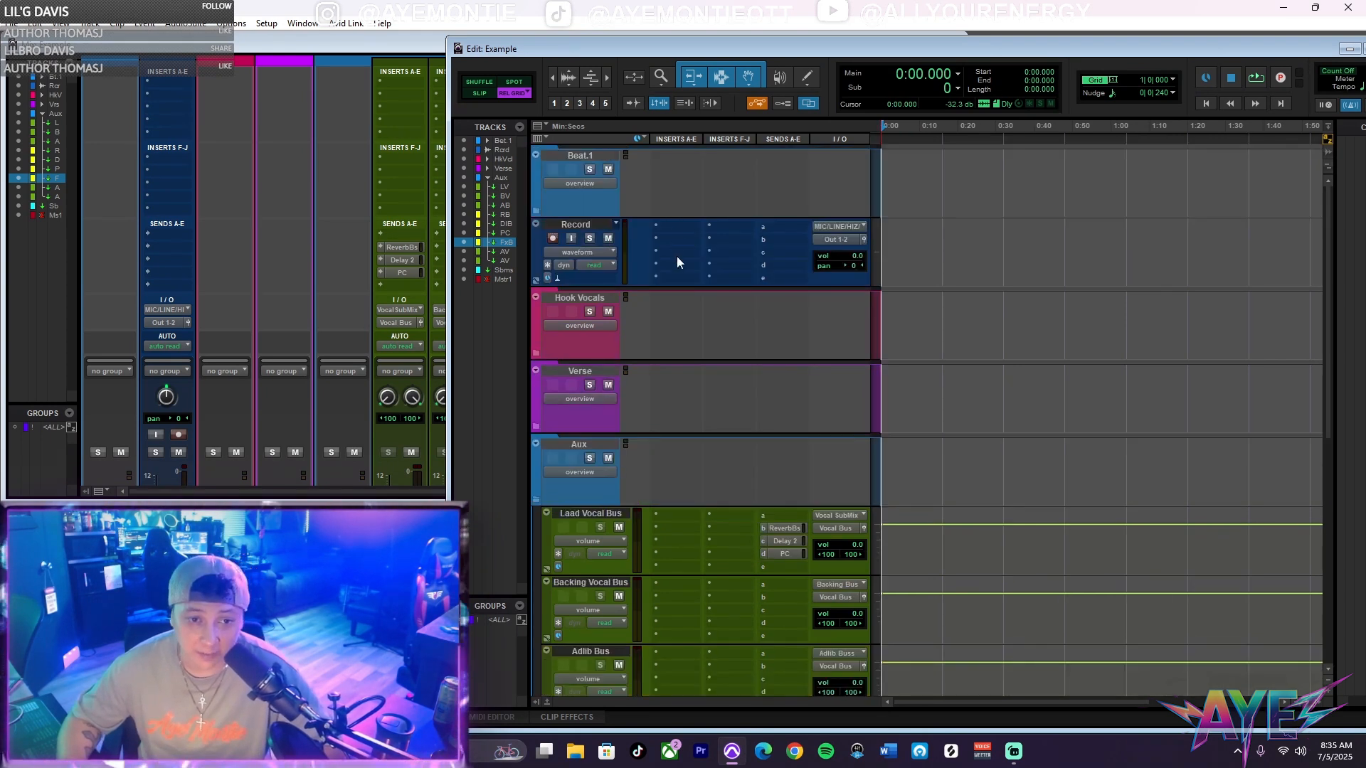